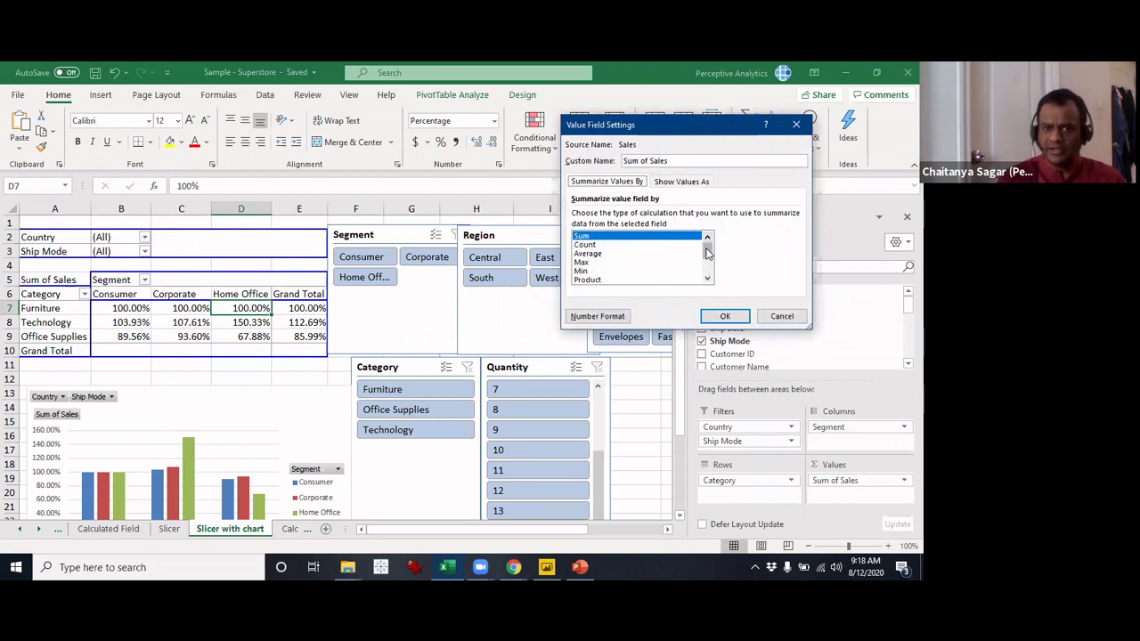
- Review the Summarize Values By and Show Values As options for Sum of Sales, and close the settings without changes
mouse_move(707, 248)
mouse_down()
mouse_move(706, 277)
mouse_move(707, 253)
mouse_up()
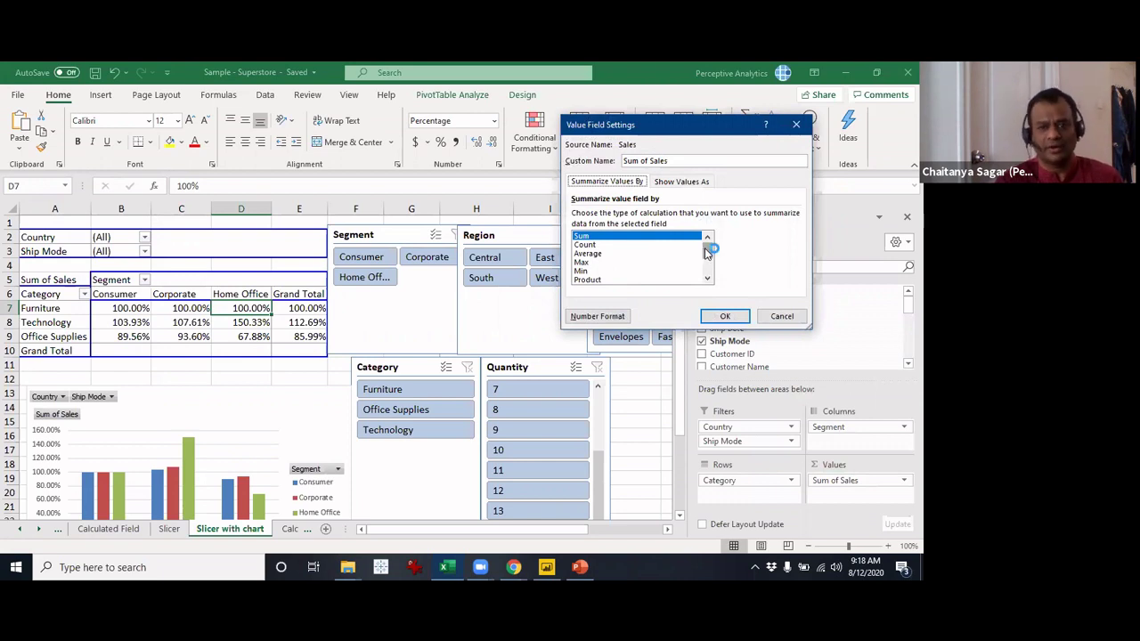
click(683, 181)
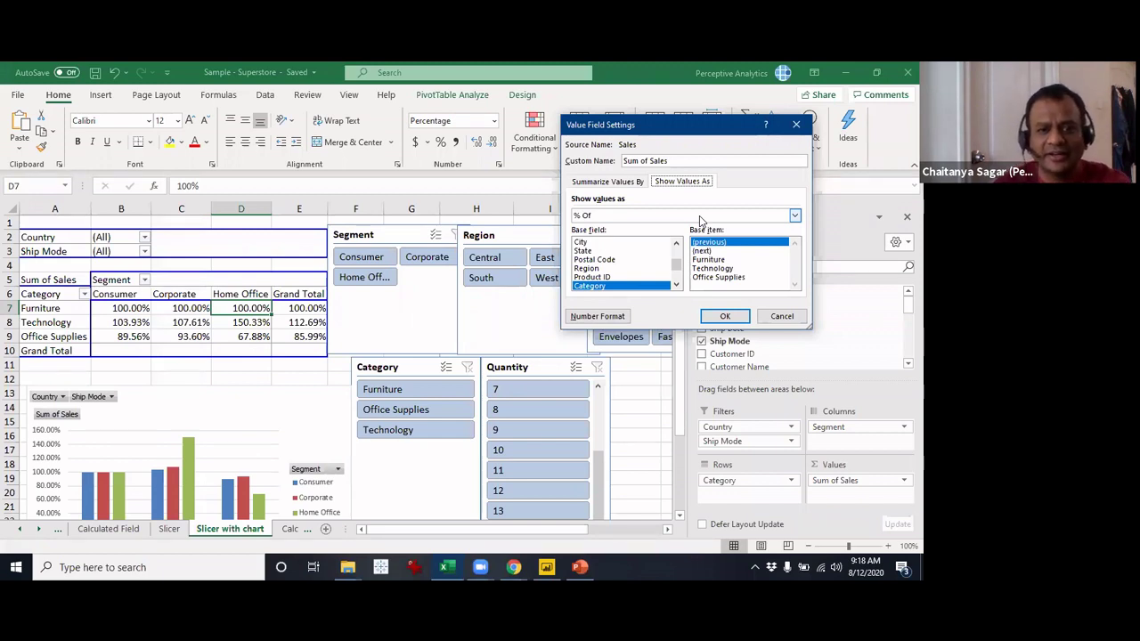
click(700, 216)
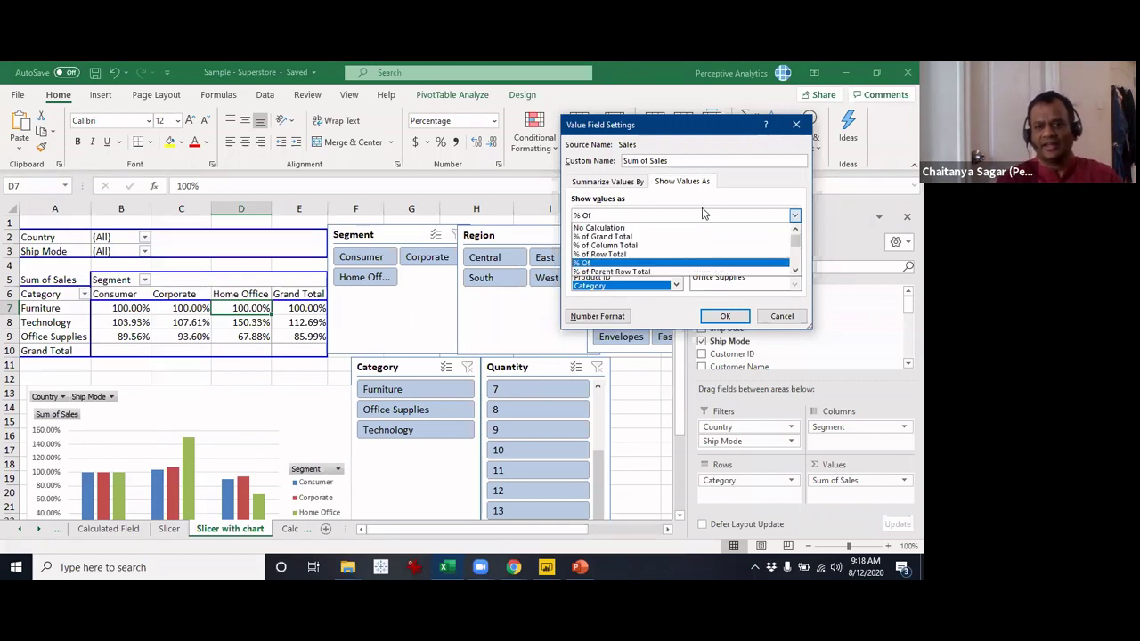
click(704, 198)
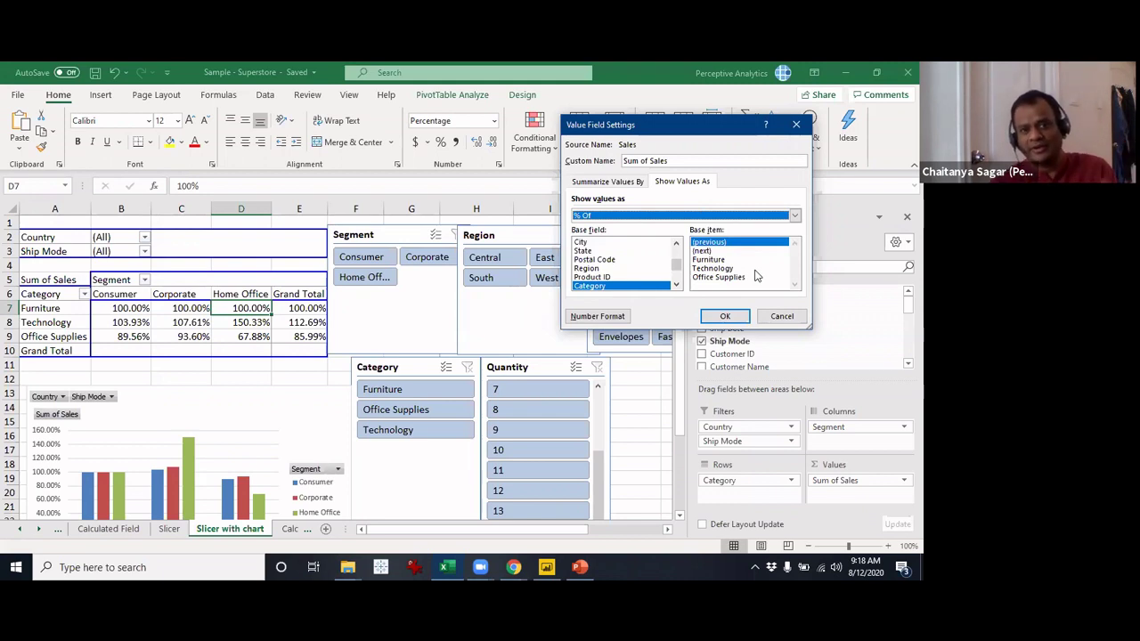
click(781, 316)
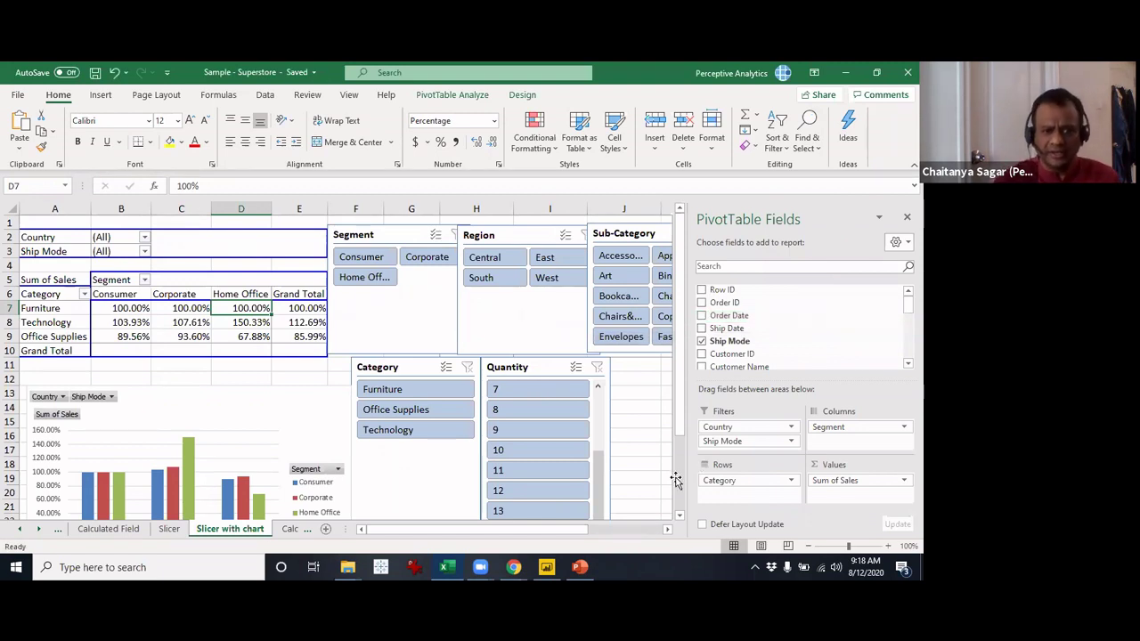
- Switch to the Calculated Field worksheet with the PivotTable analysis commands available
click(225, 334)
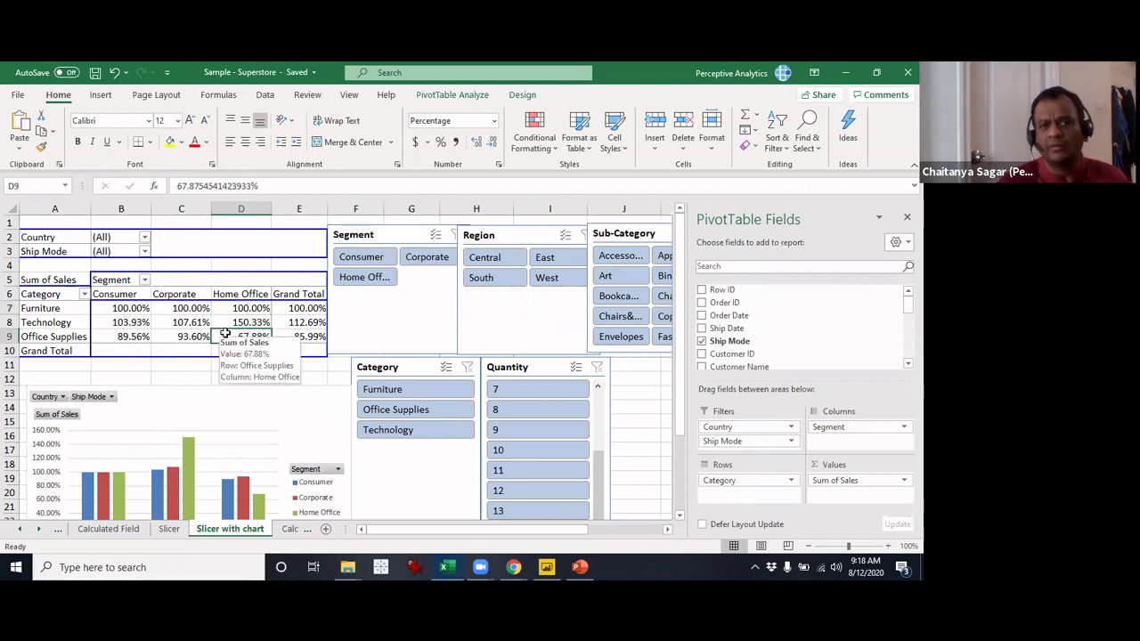
click(444, 96)
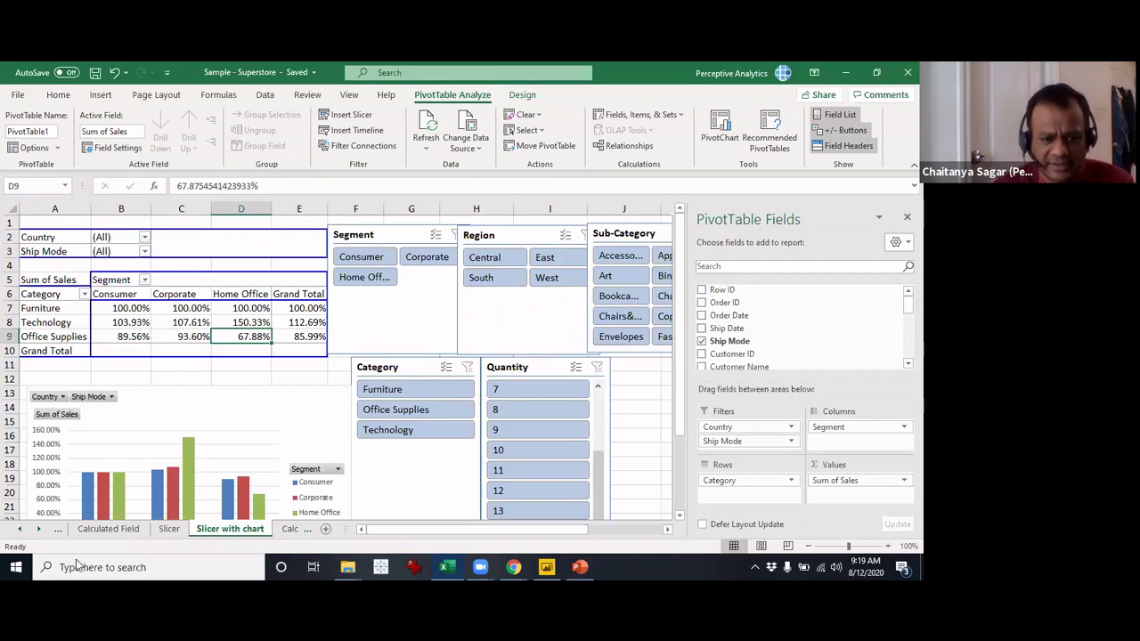
click(109, 529)
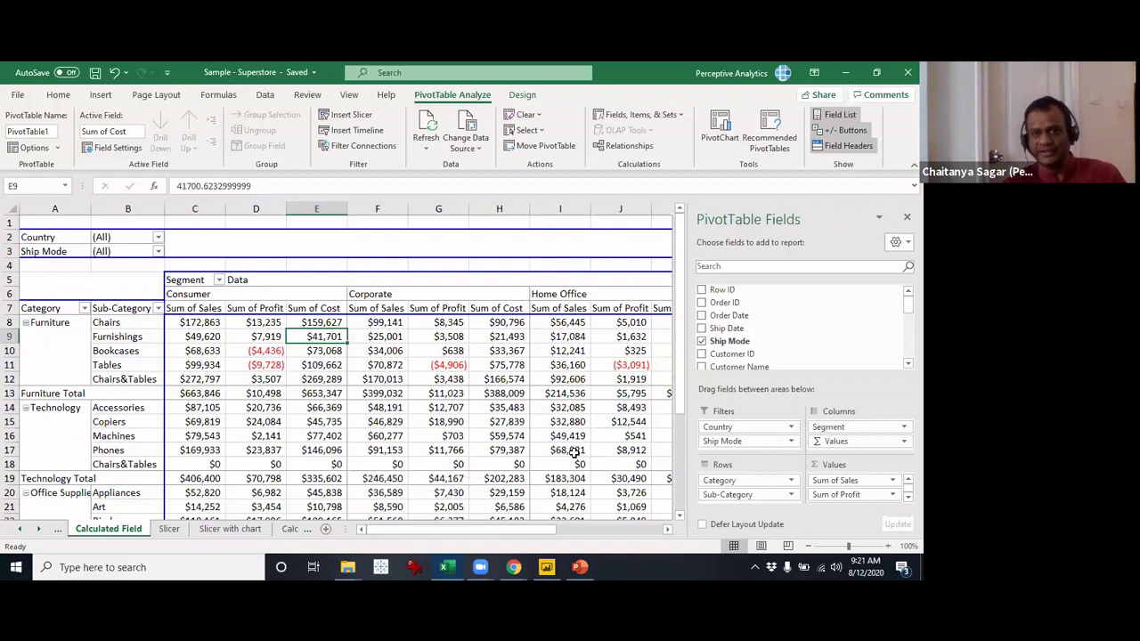
click(678, 116)
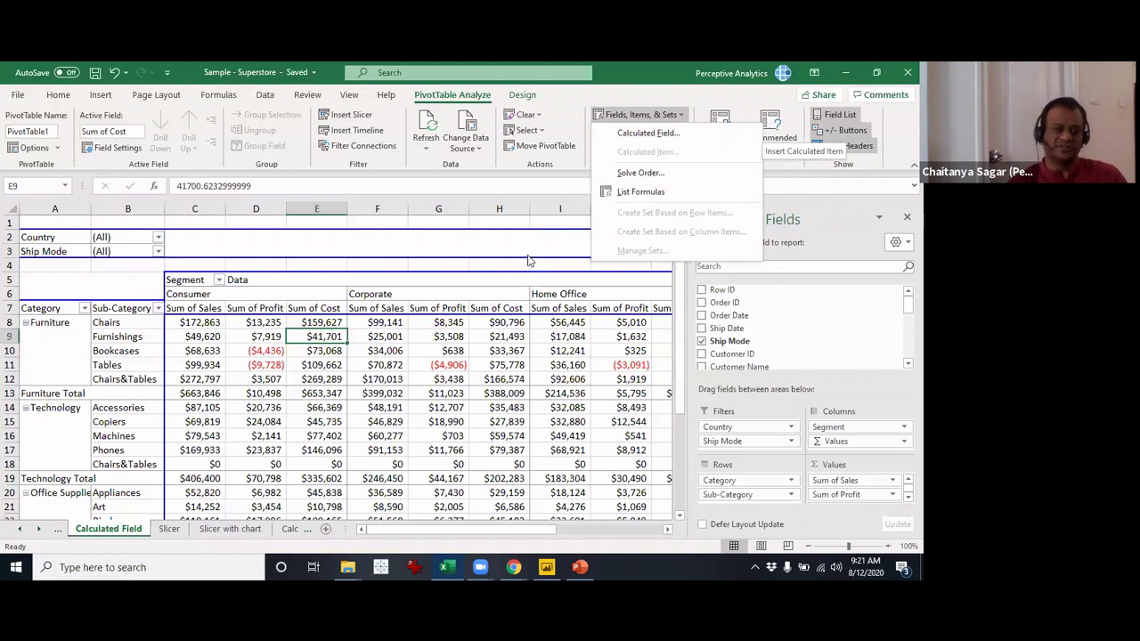
click(331, 345)
click(365, 407)
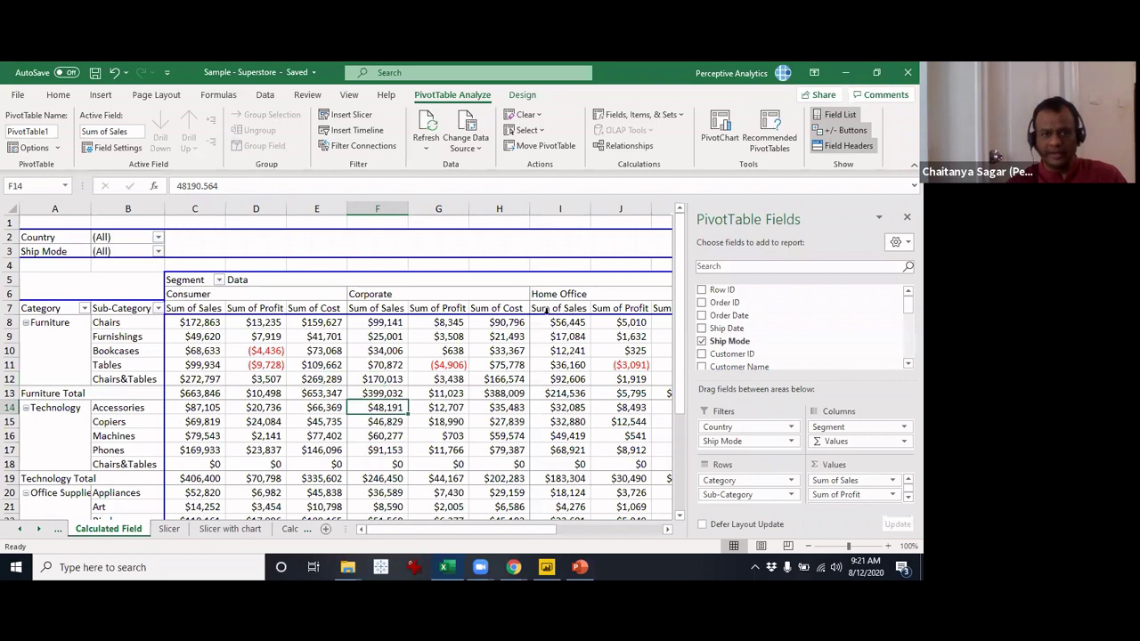
click(332, 323)
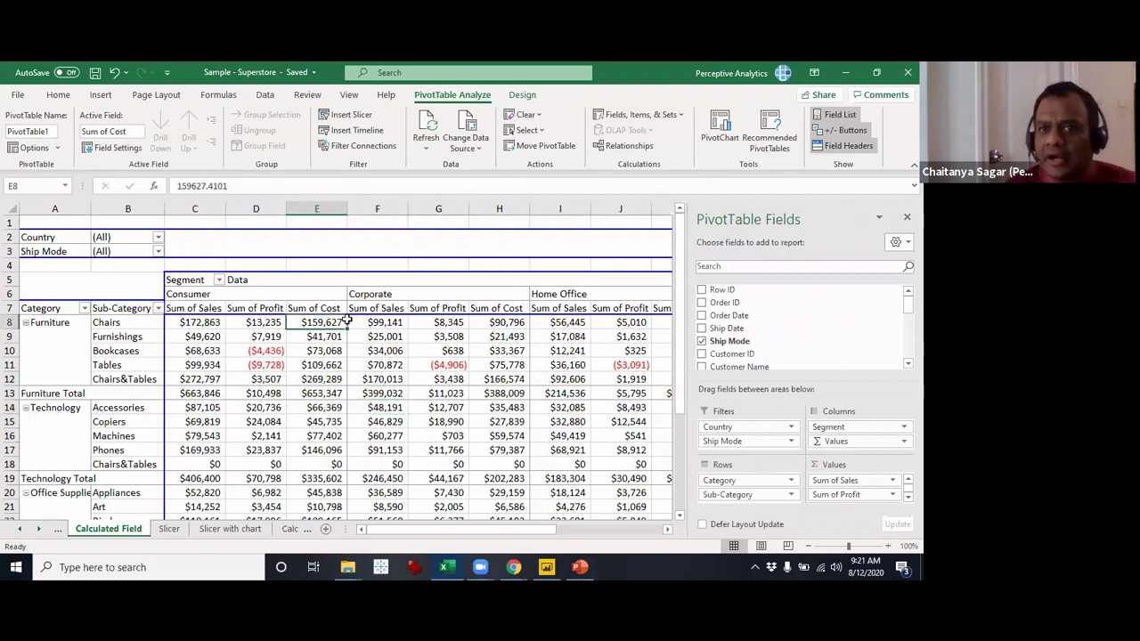
click(681, 116)
click(676, 134)
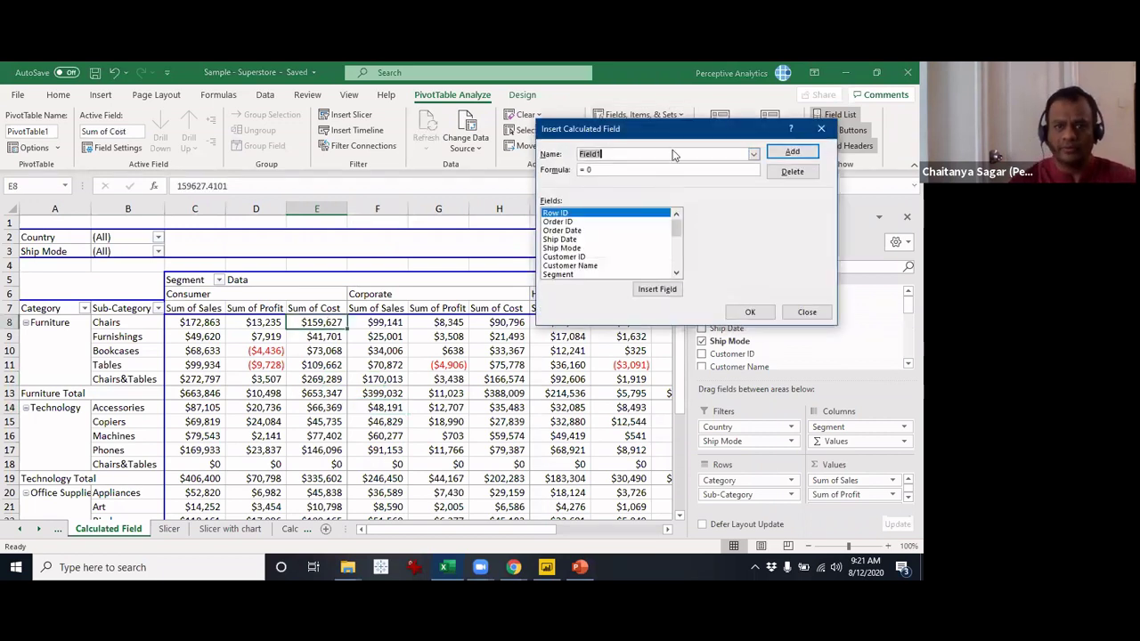
drag(675, 133, 478, 192)
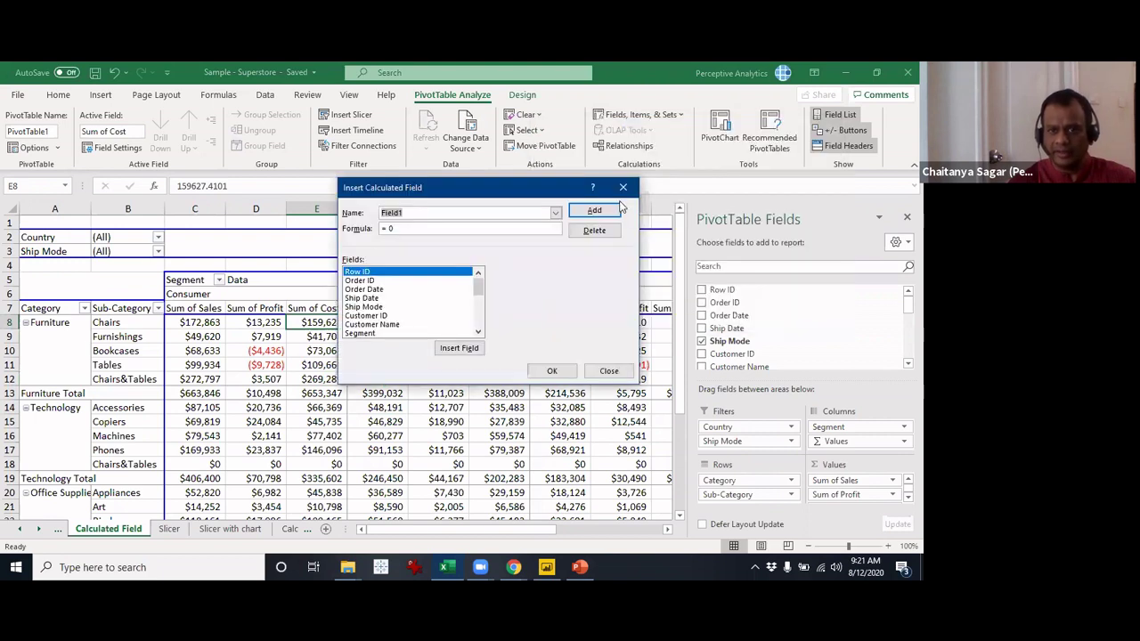
click(623, 187)
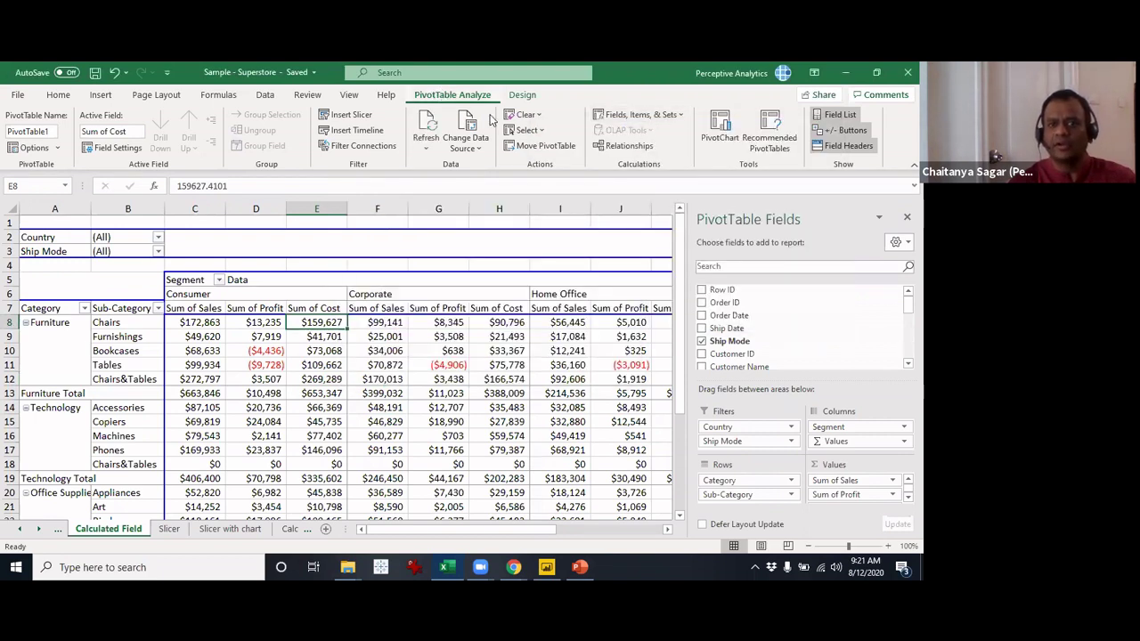
- Start inserting a calculated field in the pivot table and load the existing Cost field's definition
click(625, 121)
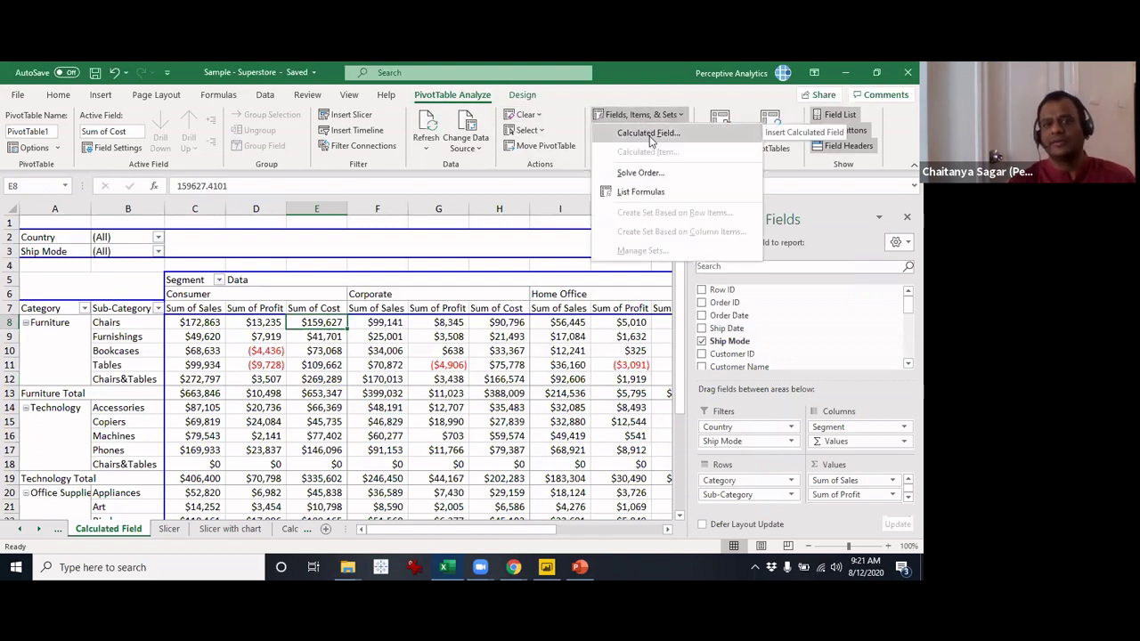
click(650, 135)
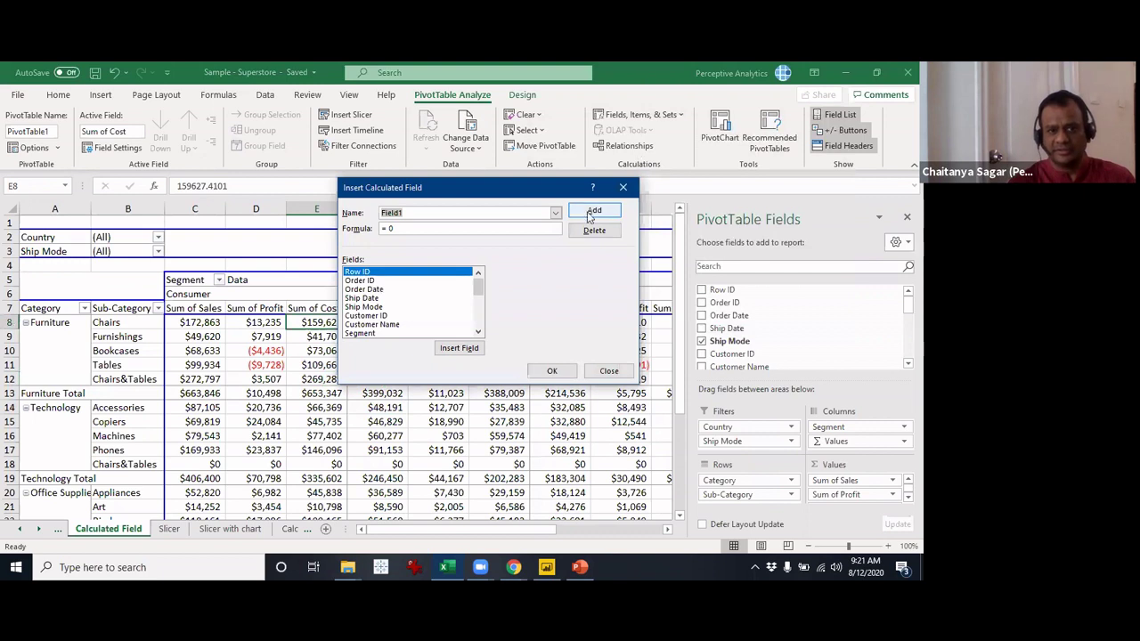
key(BackSpace)
click(556, 214)
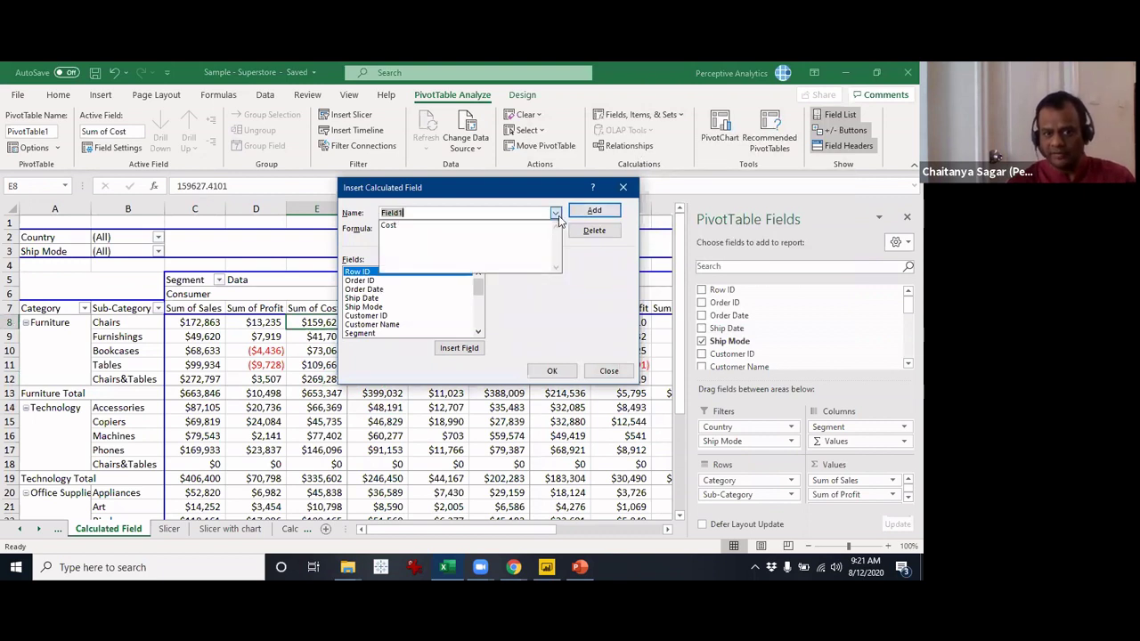
click(546, 226)
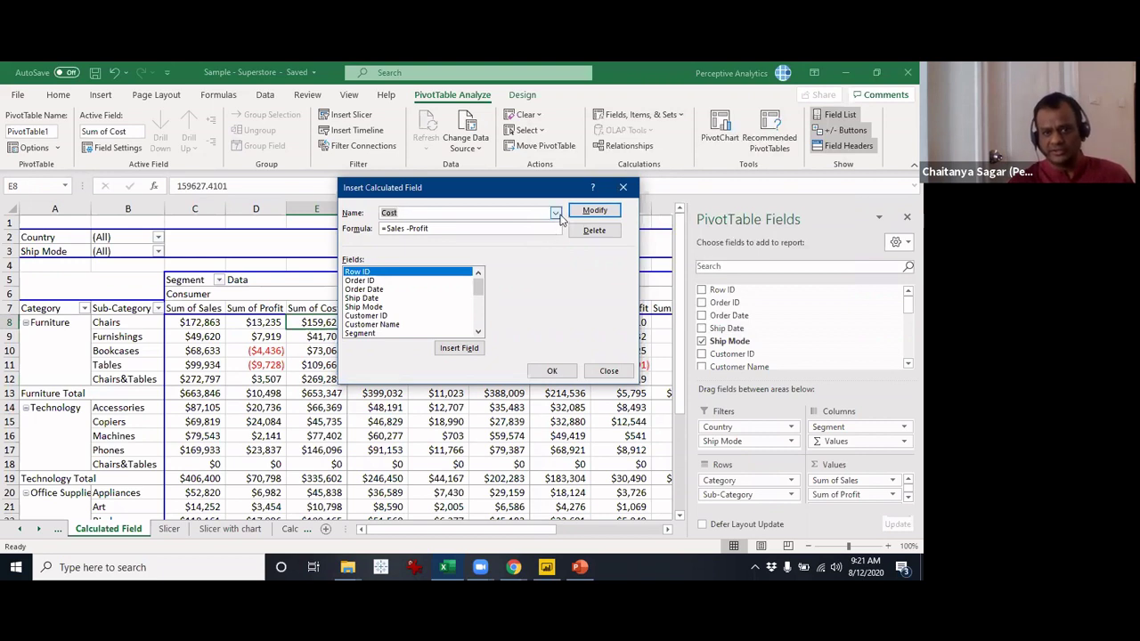
click(556, 214)
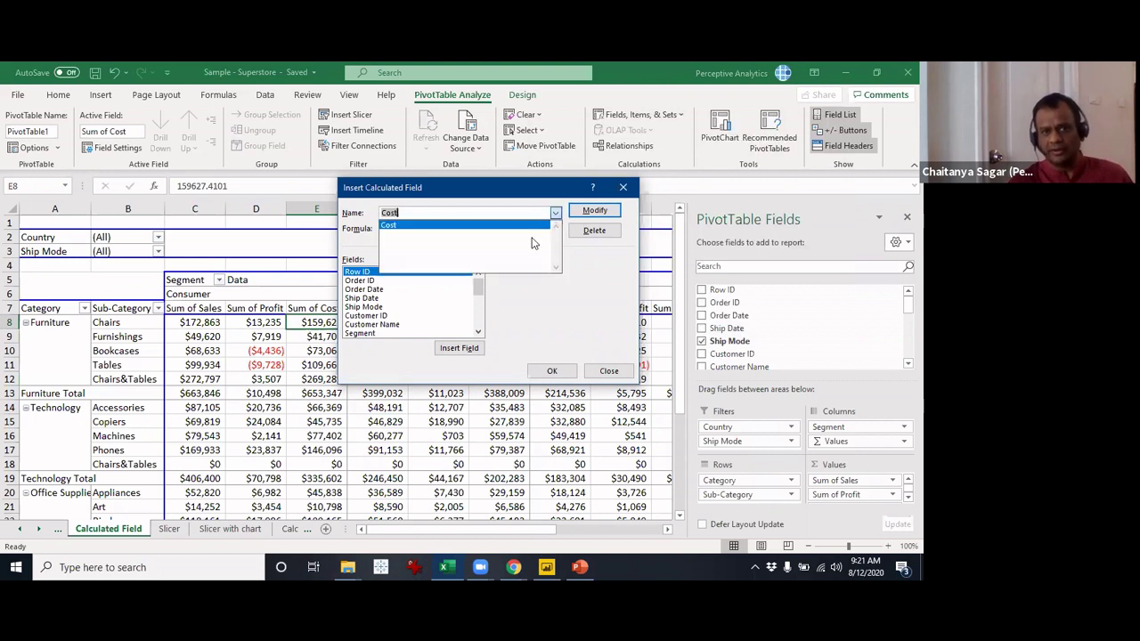
click(468, 228)
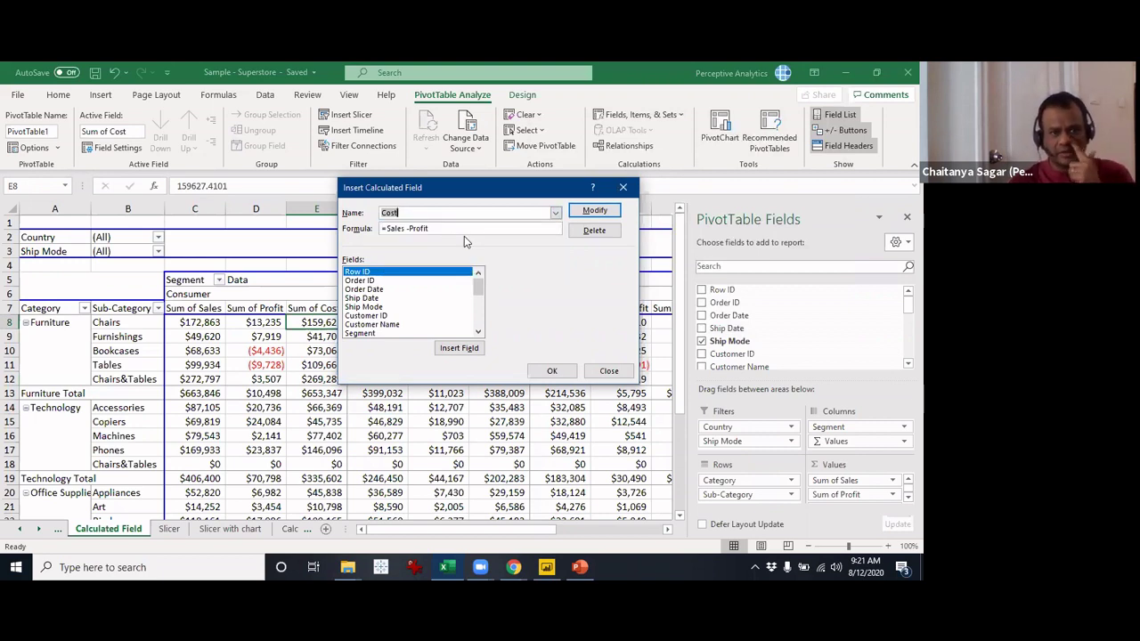
click(590, 213)
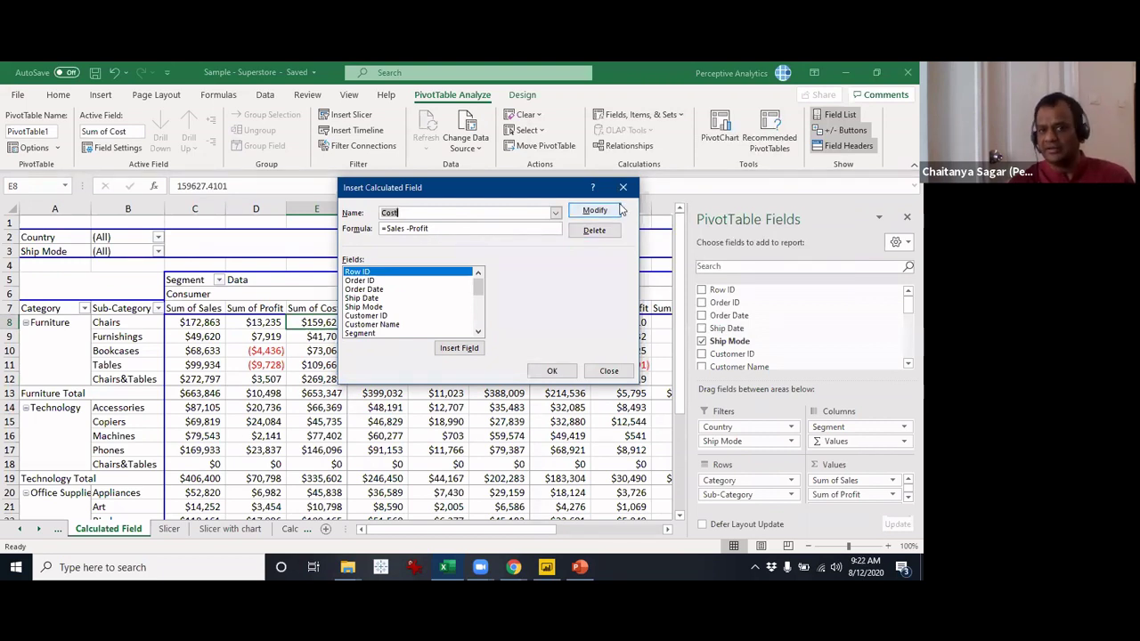
click(555, 215)
click(524, 291)
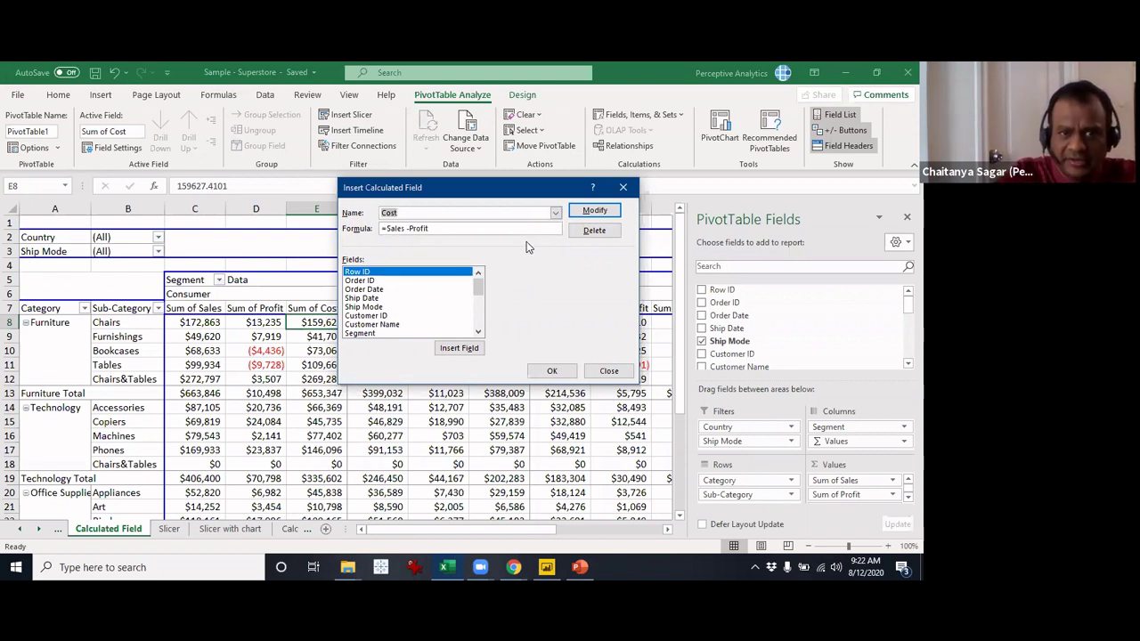
text(new)
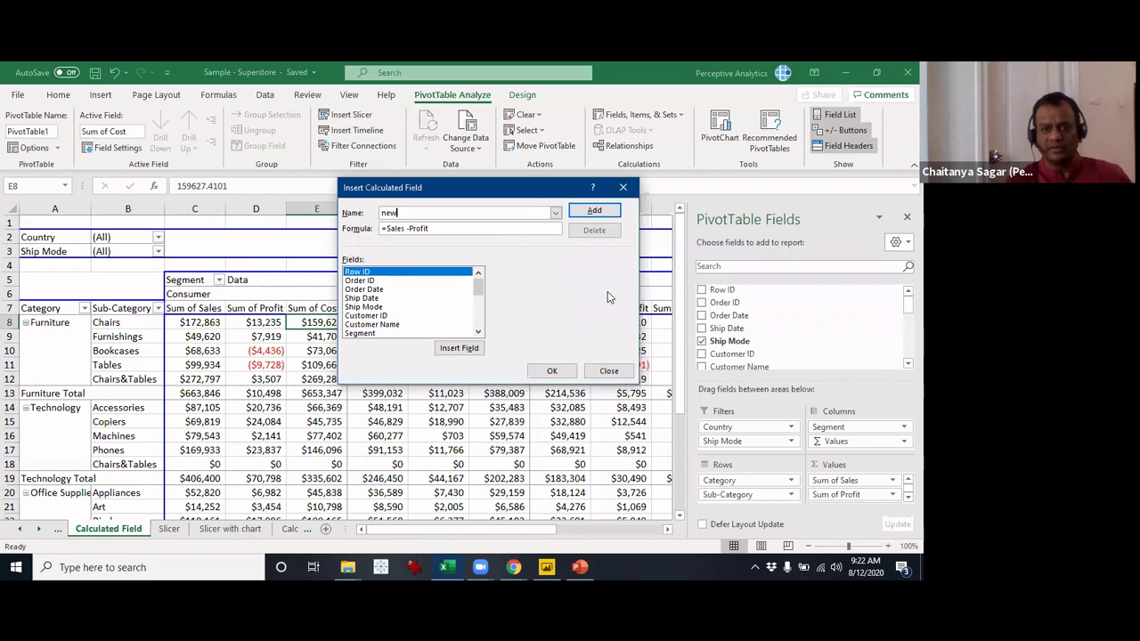
click(555, 212)
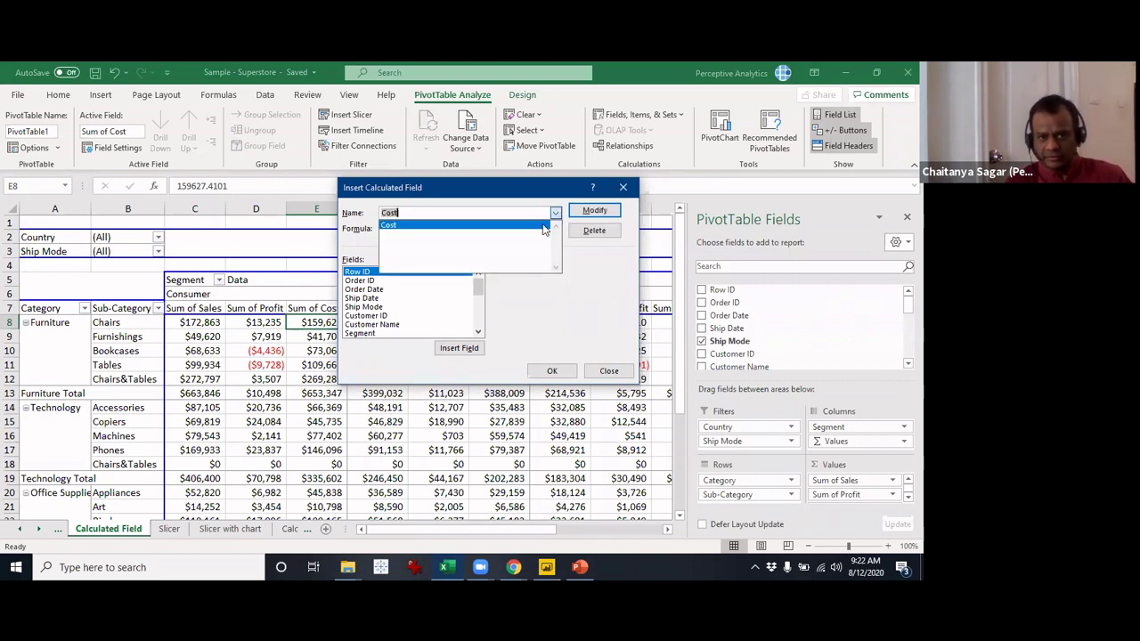
click(543, 223)
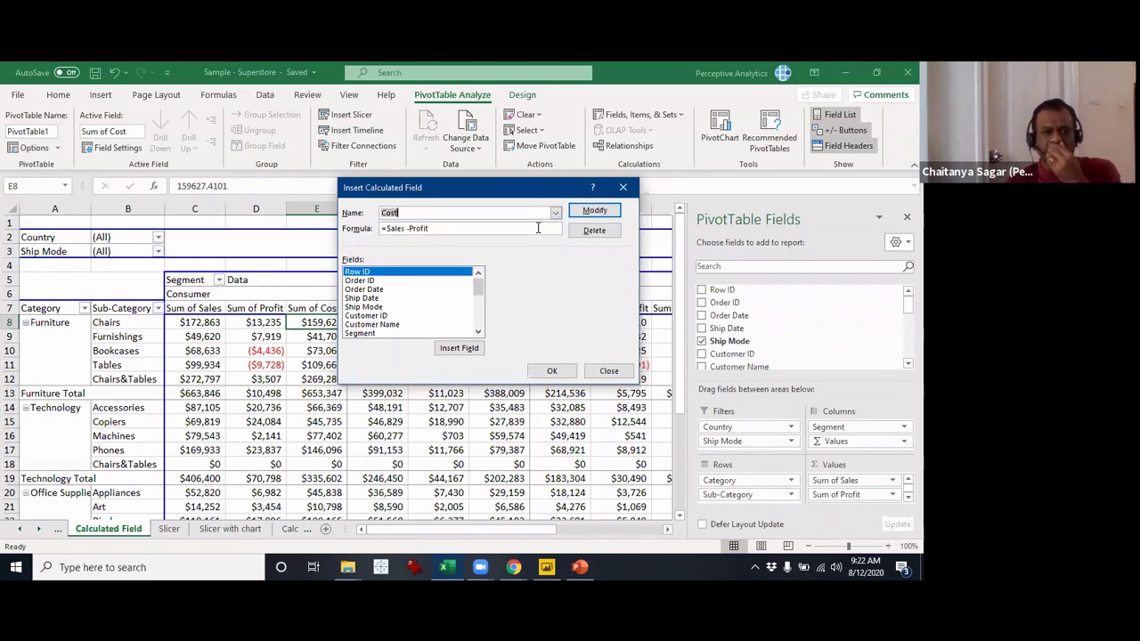
- Look through the available fields and name the new calculated field Cost2
click(409, 307)
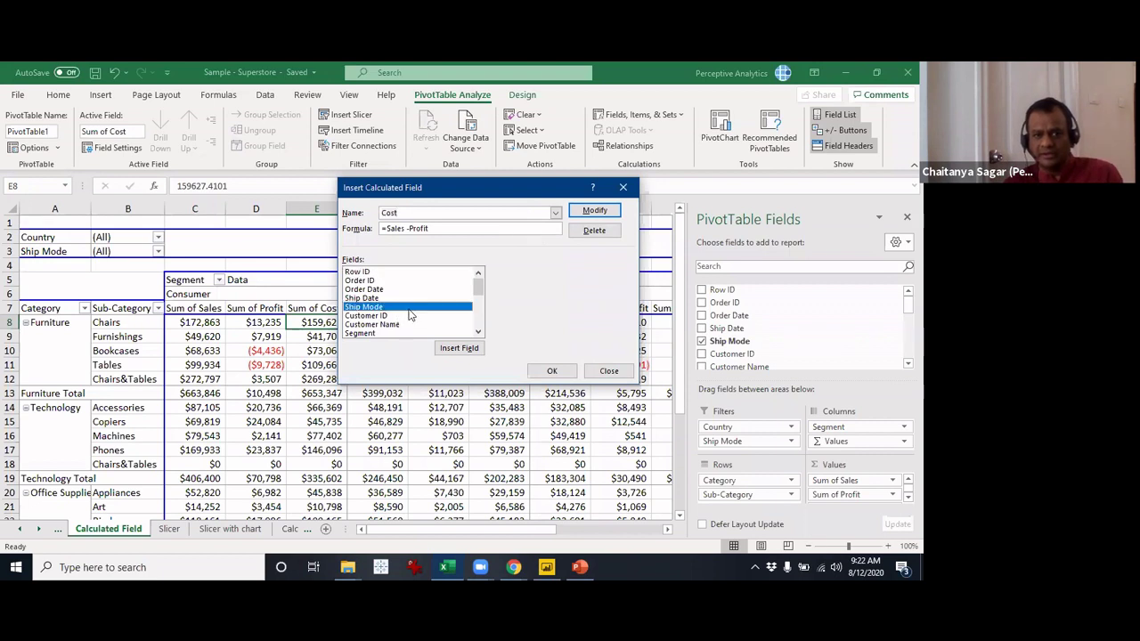
scroll(415, 332, down, 1)
scroll(416, 327, down, 1)
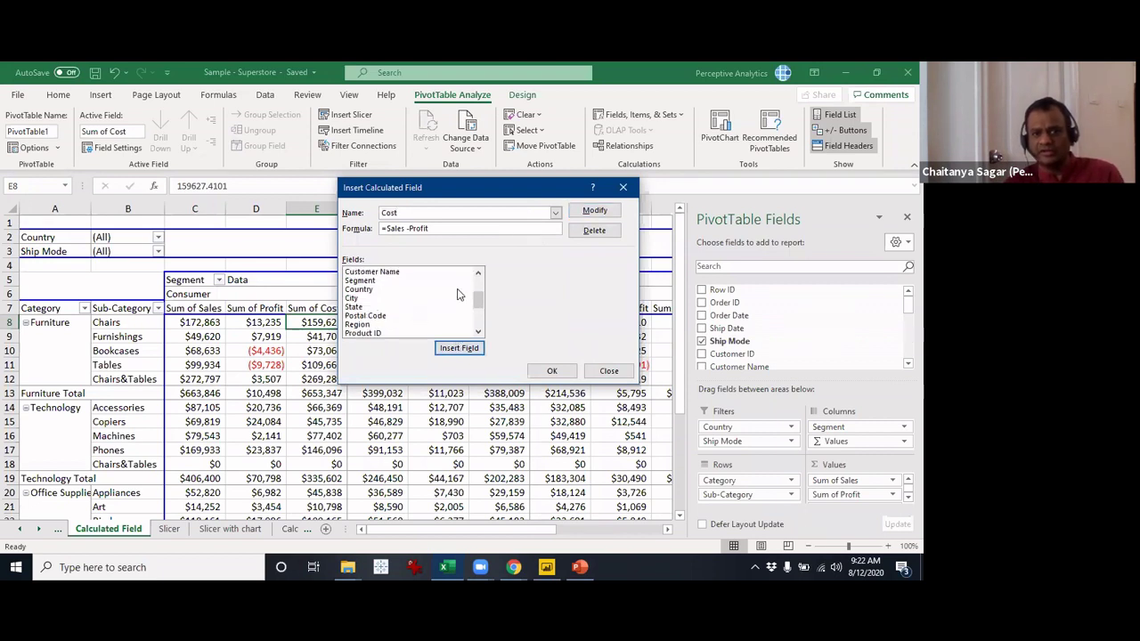
click(423, 229)
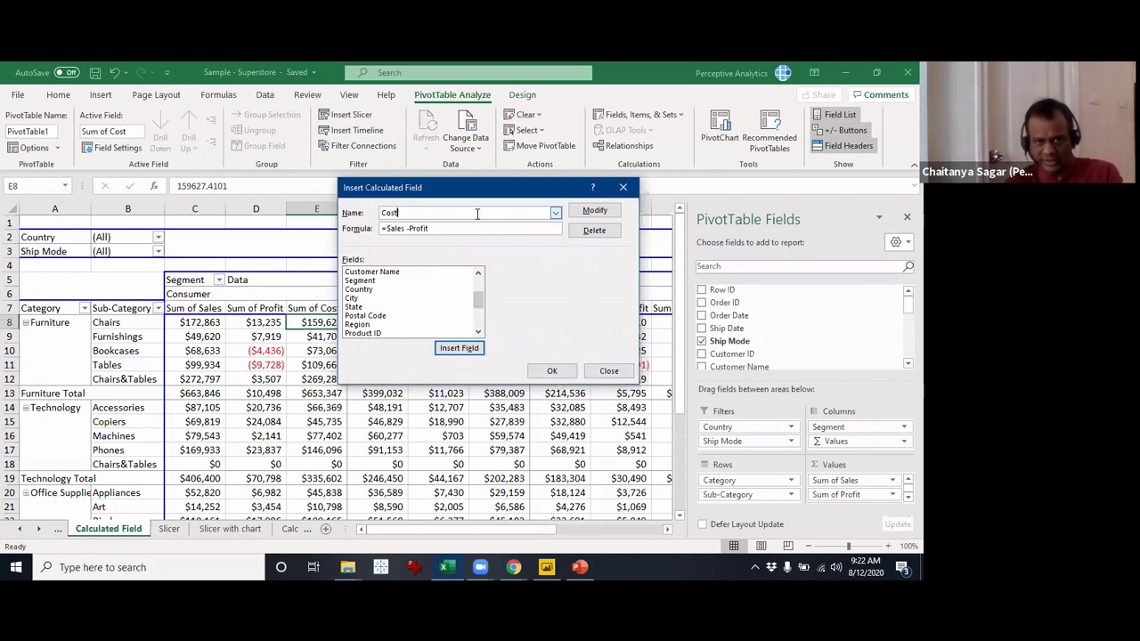
text(2)
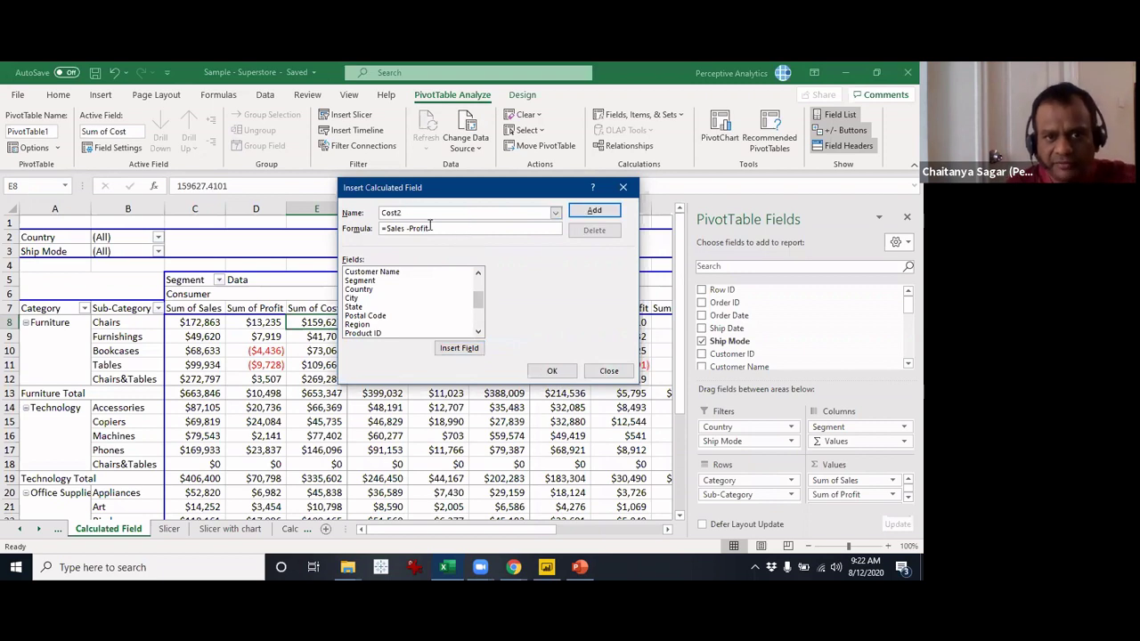
- Replace the Cost2 formula with = Sales- Profit using the listed Sales and Profit fields, and add the field
drag(431, 228, 340, 223)
key(BackSpace)
text(=)
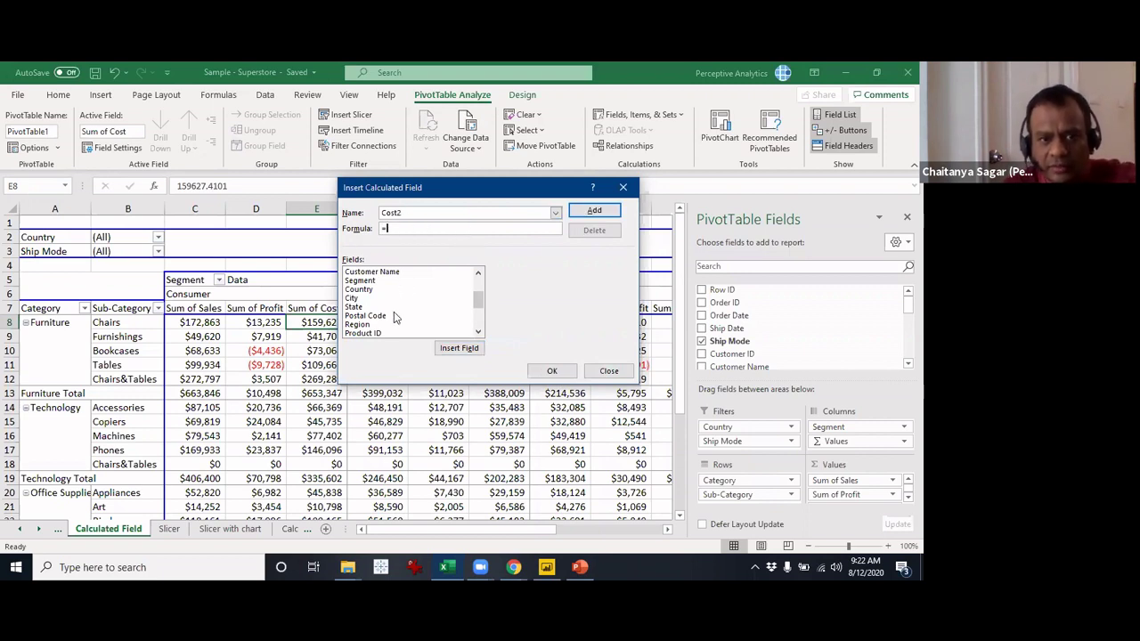
click(396, 316)
scroll(396, 319, down, 3)
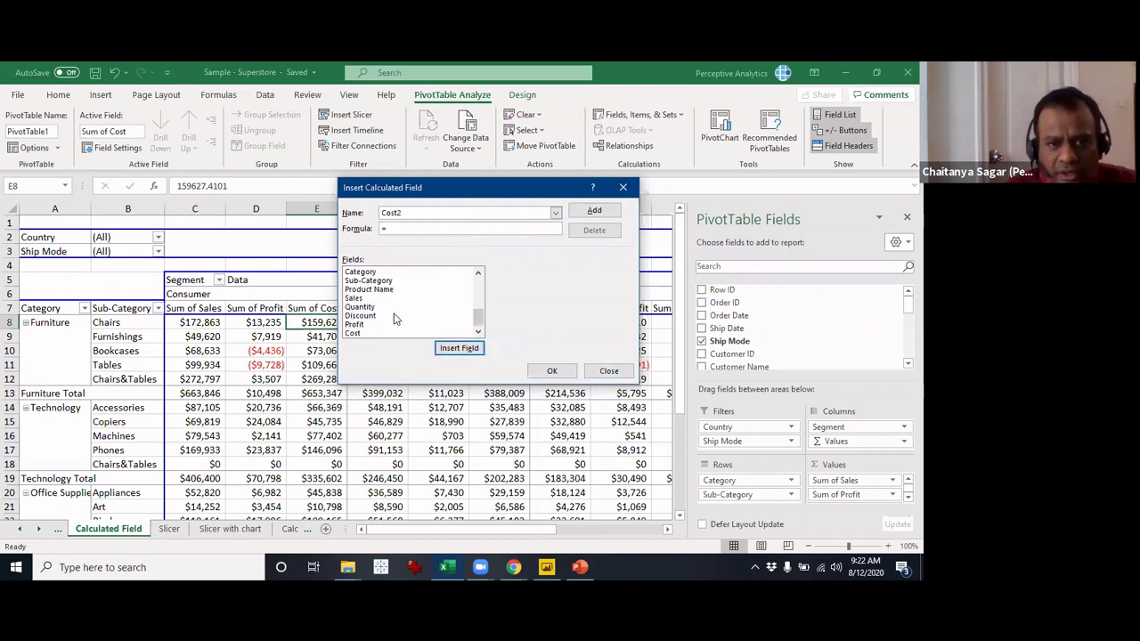
double_click(389, 298)
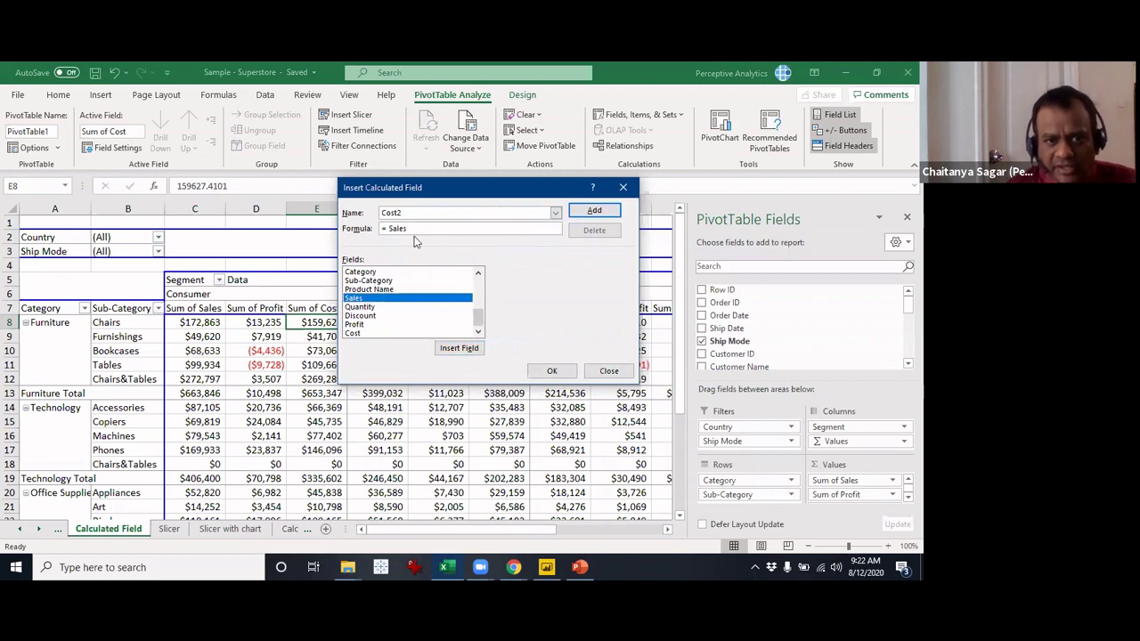
text(-)
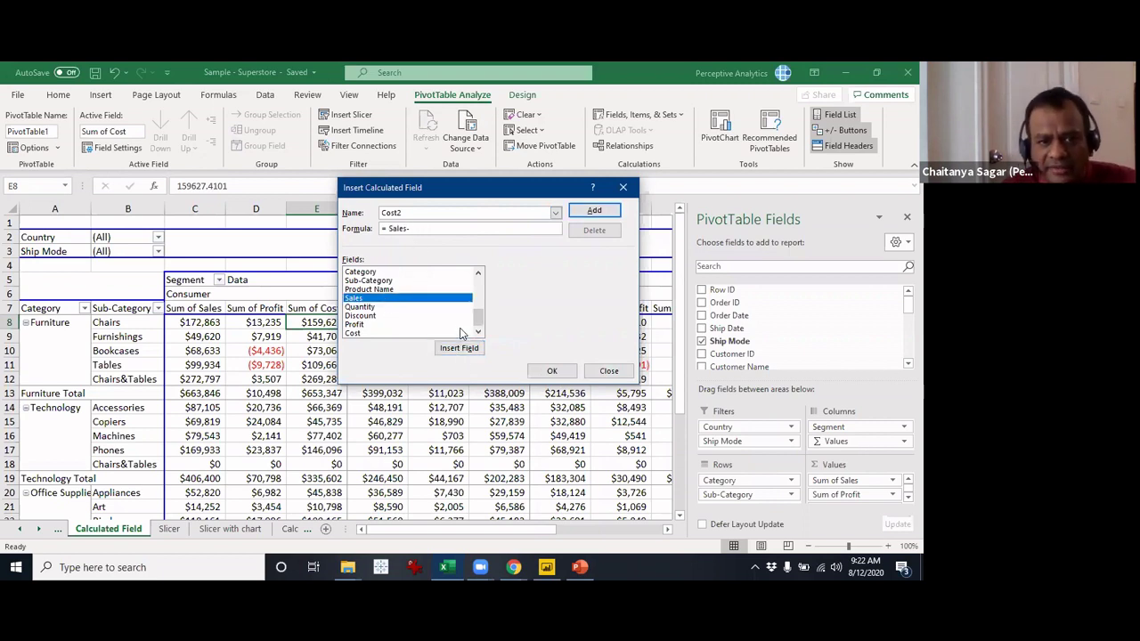
double_click(405, 325)
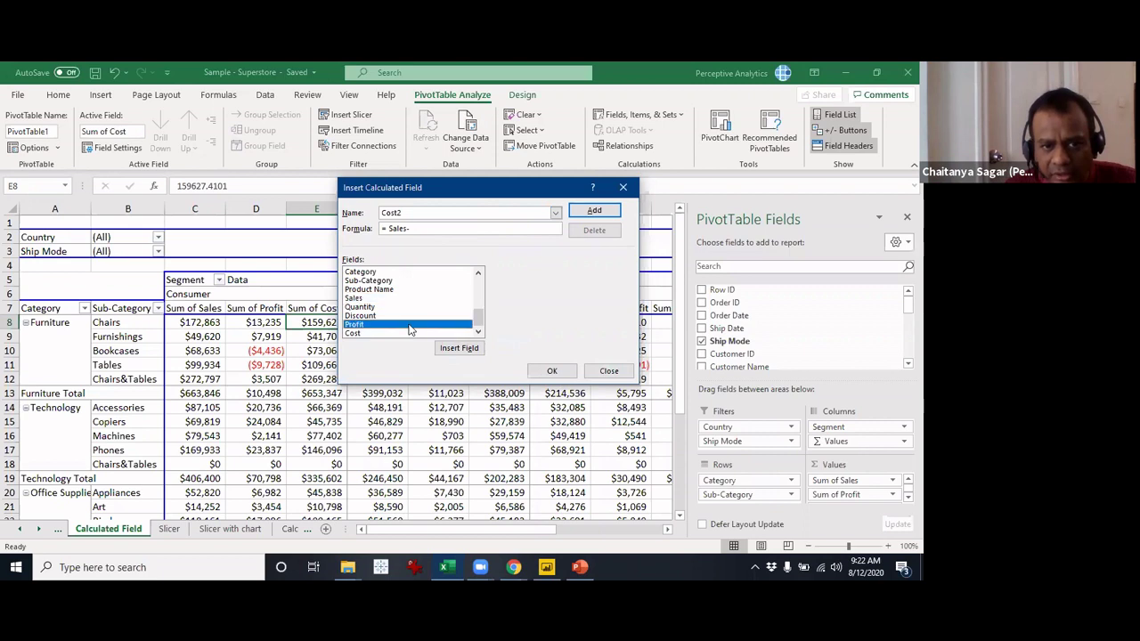
click(594, 212)
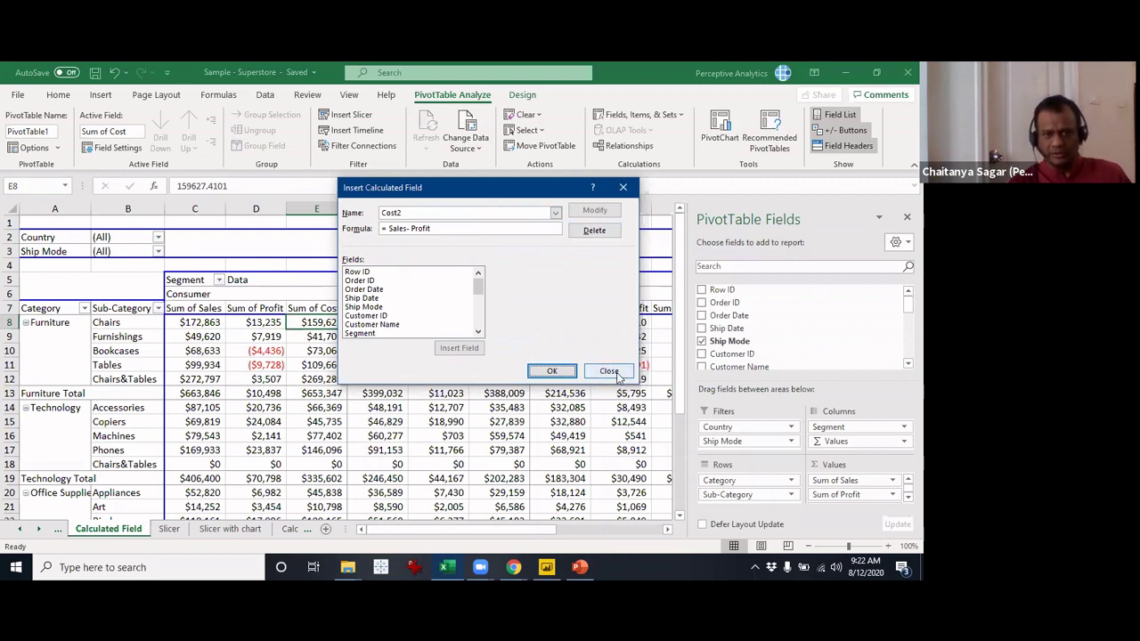
- Finish the Cost2 calculated field definition and remove Sum of Cost2 from the pivot table's values
click(558, 373)
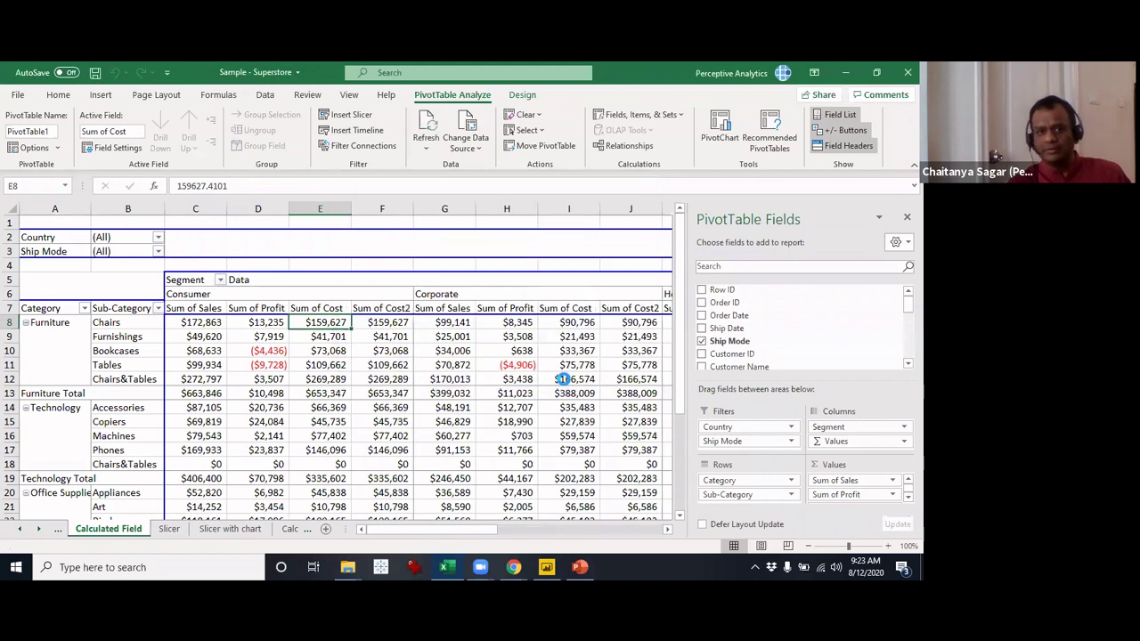
click(390, 308)
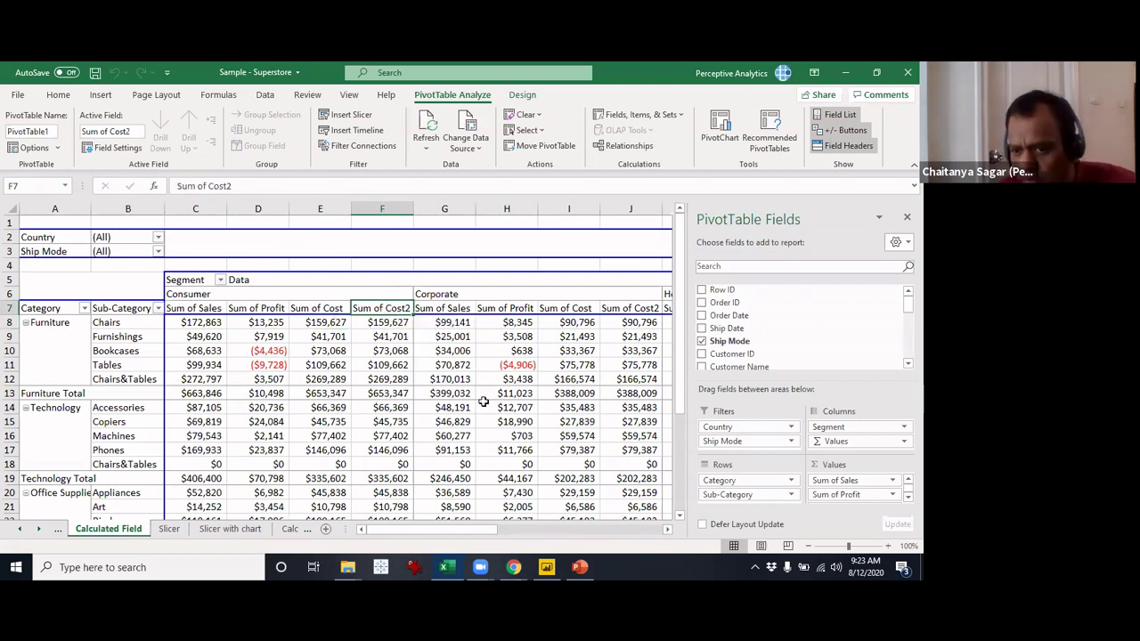
click(909, 498)
click(908, 498)
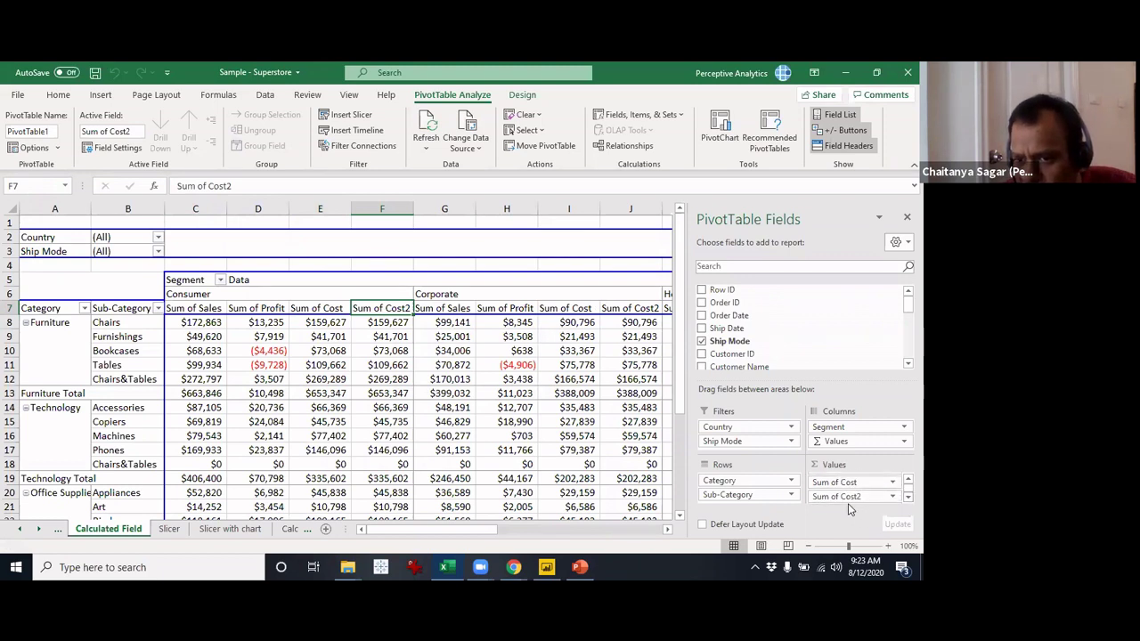
drag(847, 504, 613, 278)
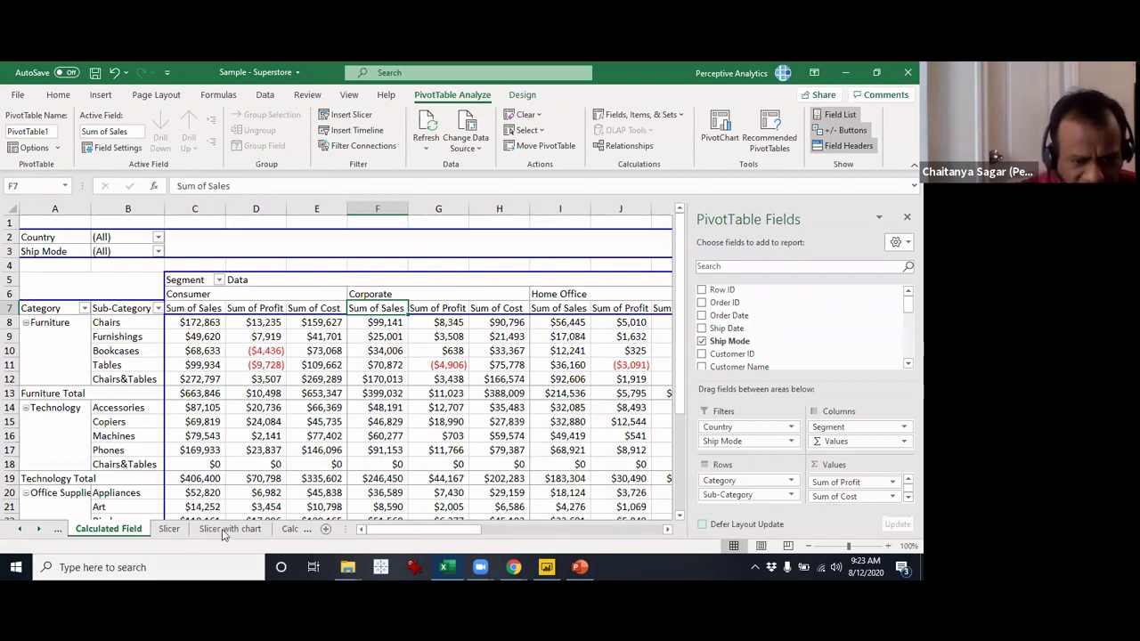
- Switch to the Calculated Item worksheet
click(39, 529)
click(40, 529)
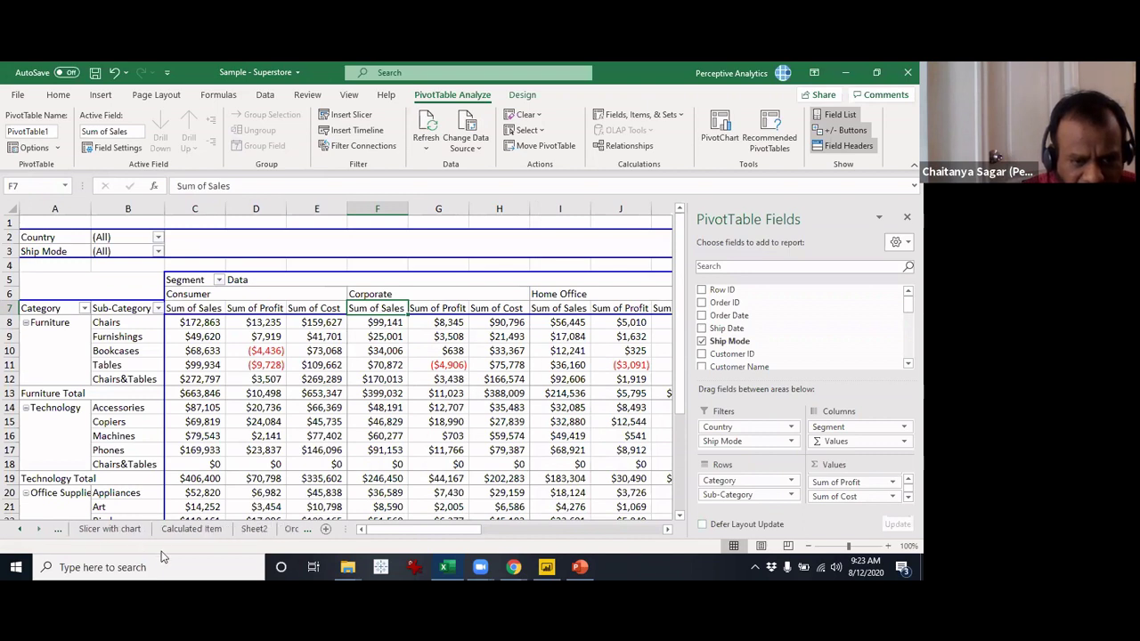
click(185, 530)
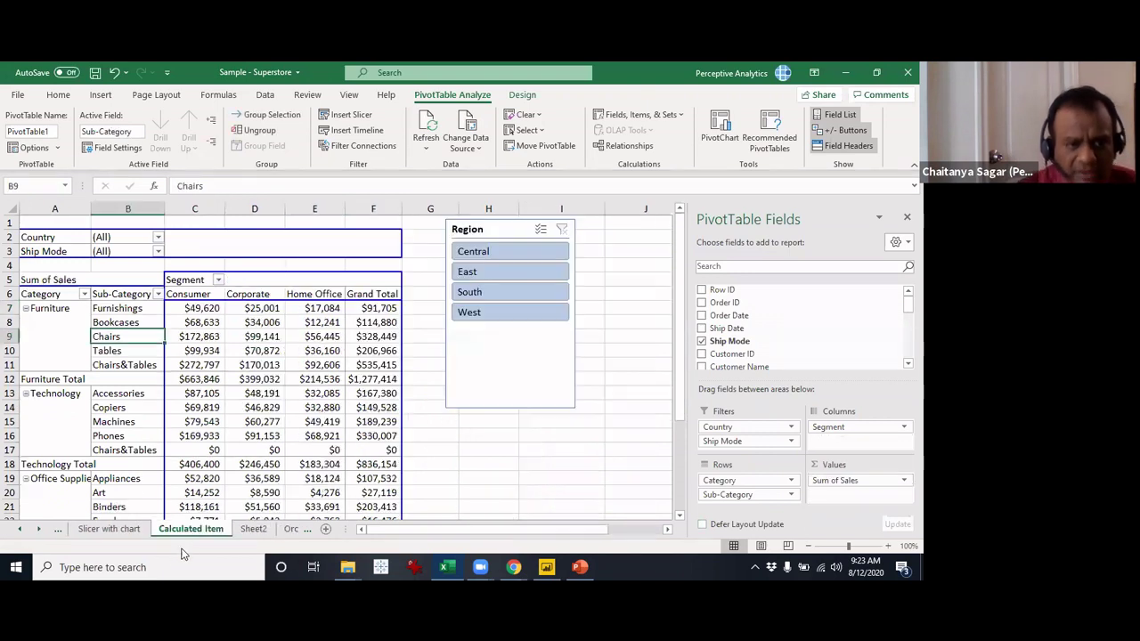
- Examine the Chairs, Tables and Chairs&Tables items under Furniture and the formula behind the Consumer value of Chairs&Tables
click(264, 378)
click(162, 366)
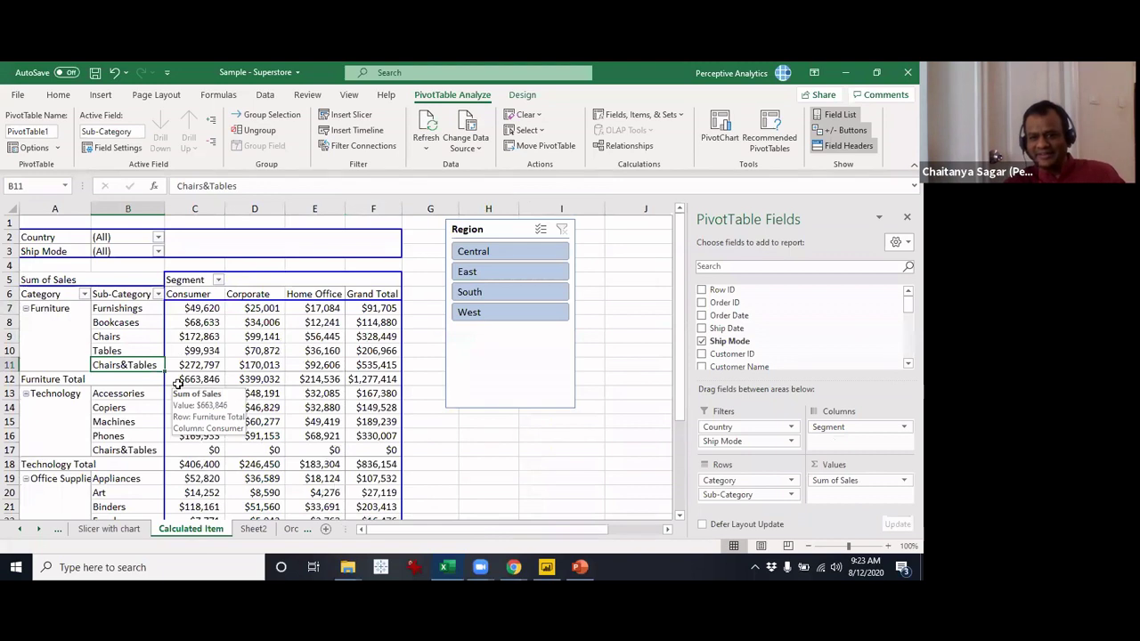
click(125, 351)
click(130, 338)
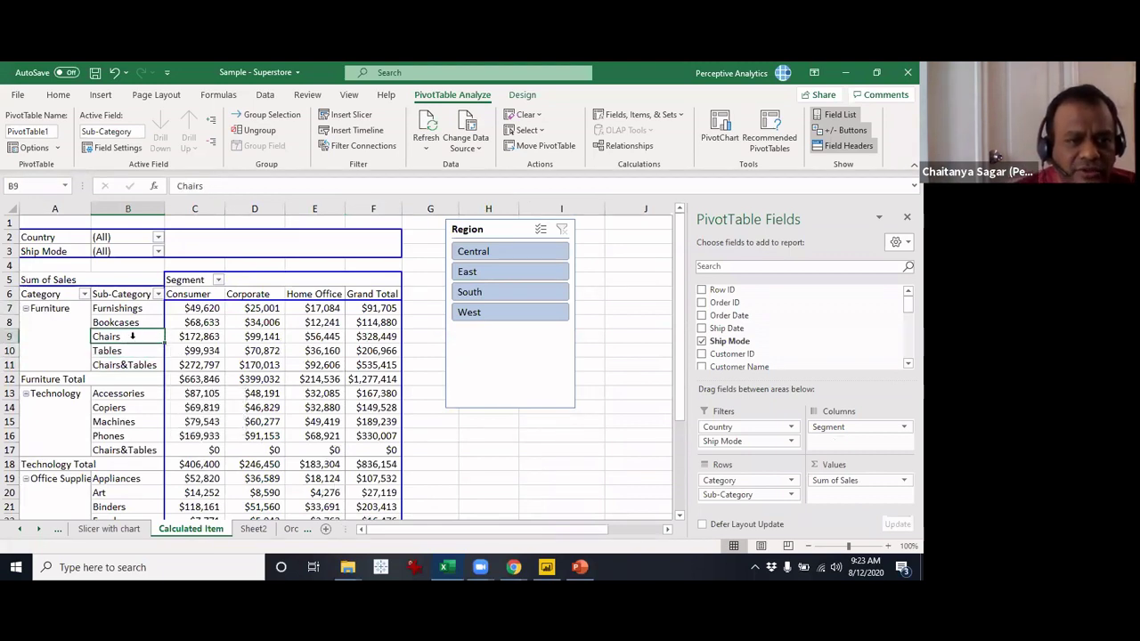
click(134, 349)
click(134, 339)
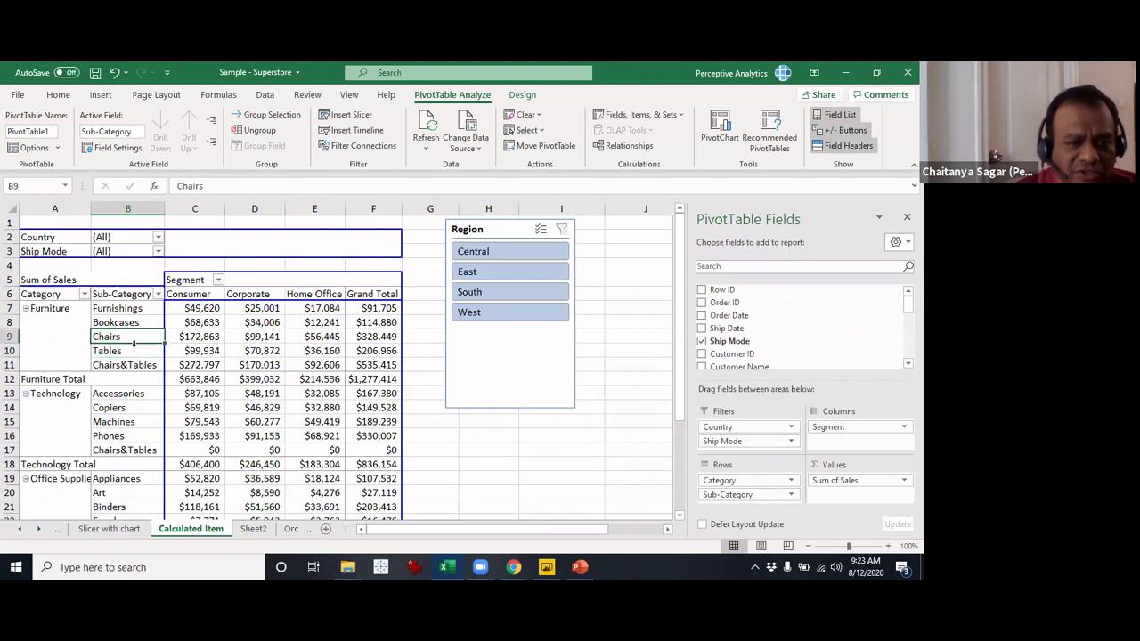
click(135, 347)
click(135, 355)
click(183, 364)
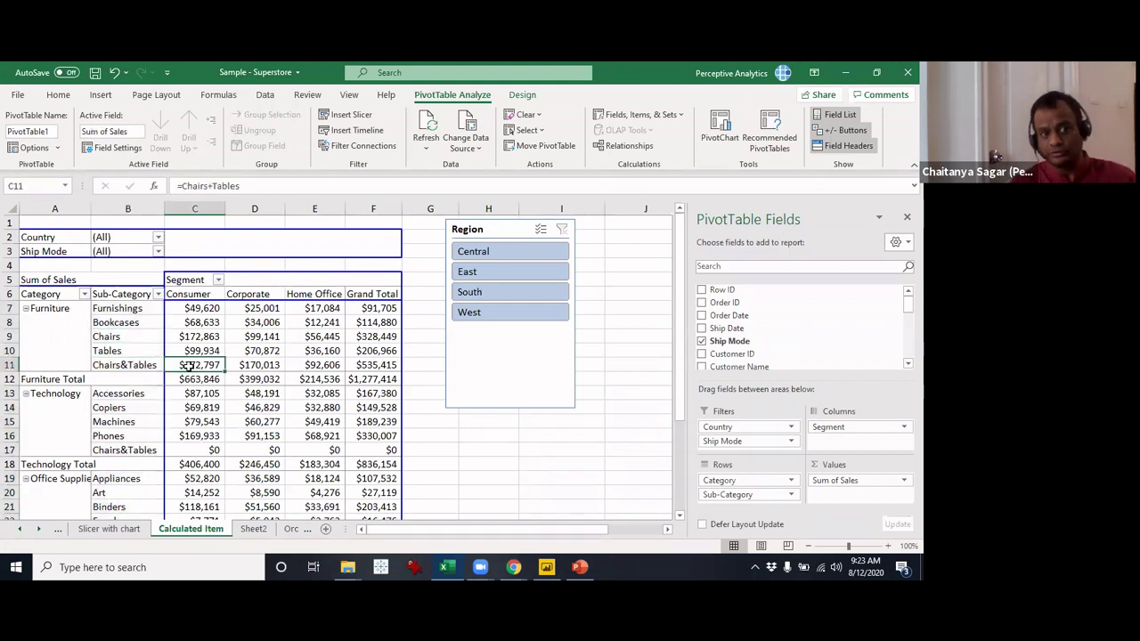
mouse_move(182, 352)
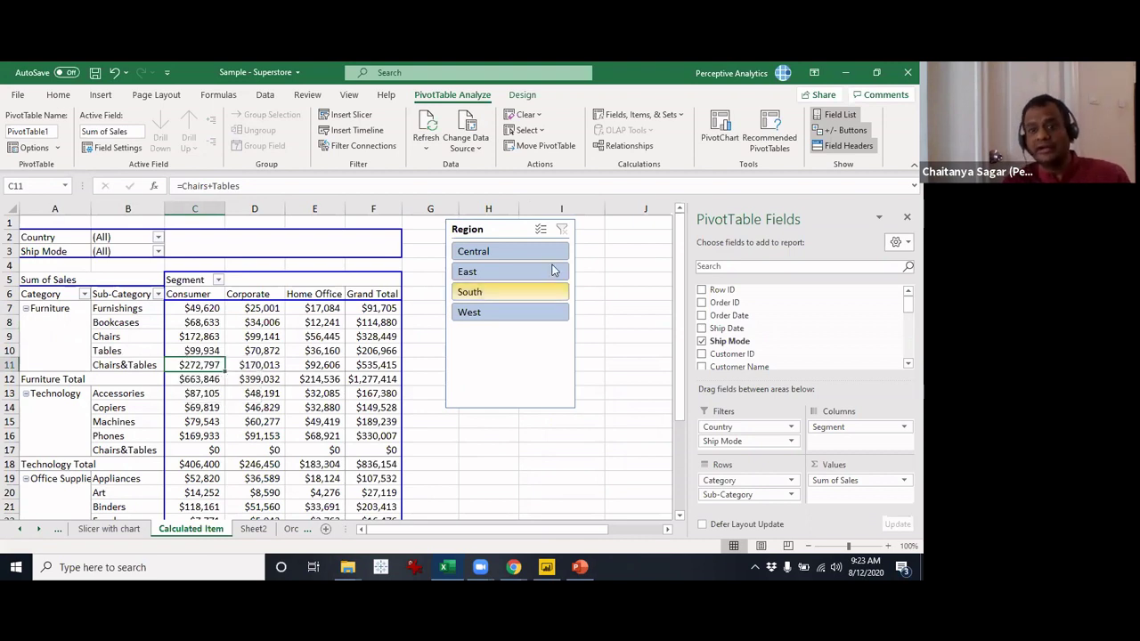
- Compare which calculated field and item commands are offered for a selected value cell and for a selected Sub-Category label
click(677, 116)
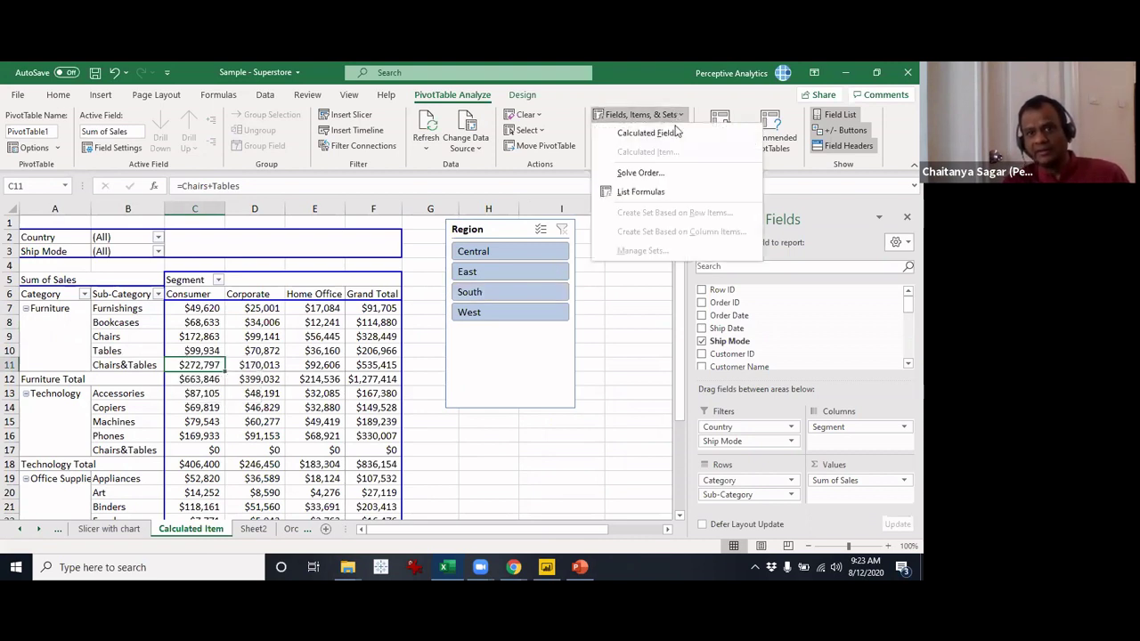
click(131, 366)
click(129, 353)
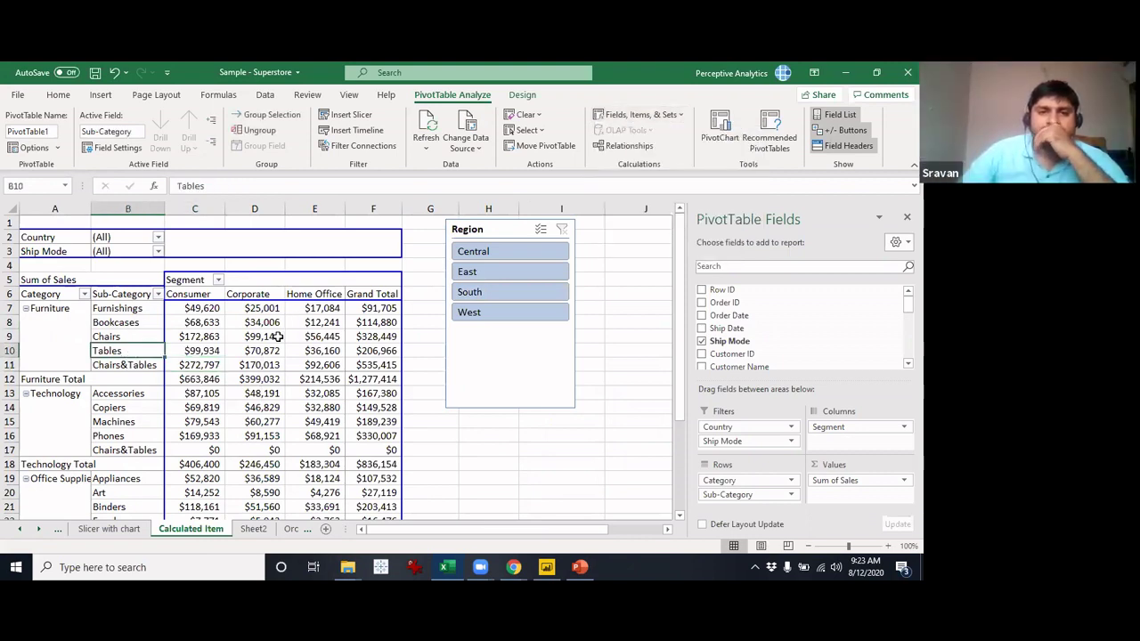
click(667, 118)
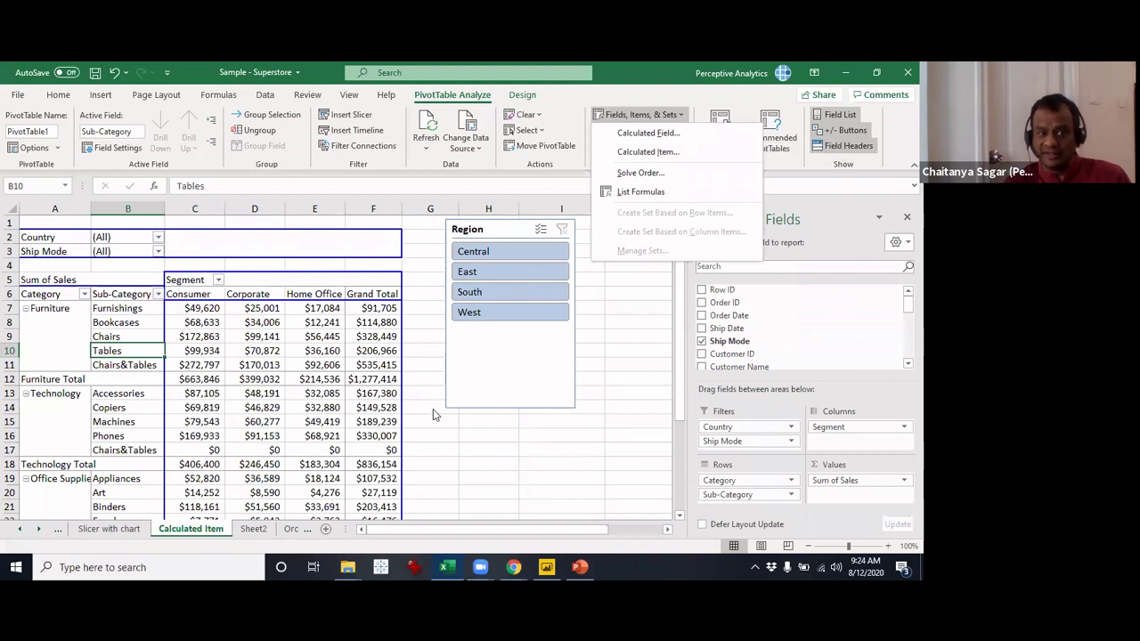
click(131, 351)
click(125, 330)
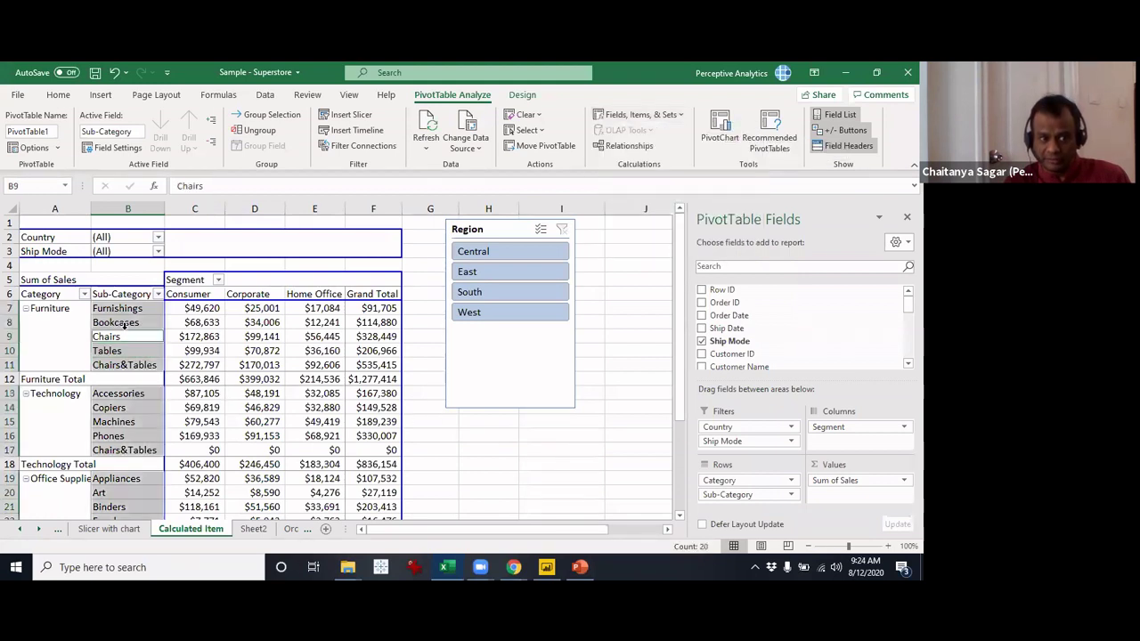
click(210, 351)
click(652, 115)
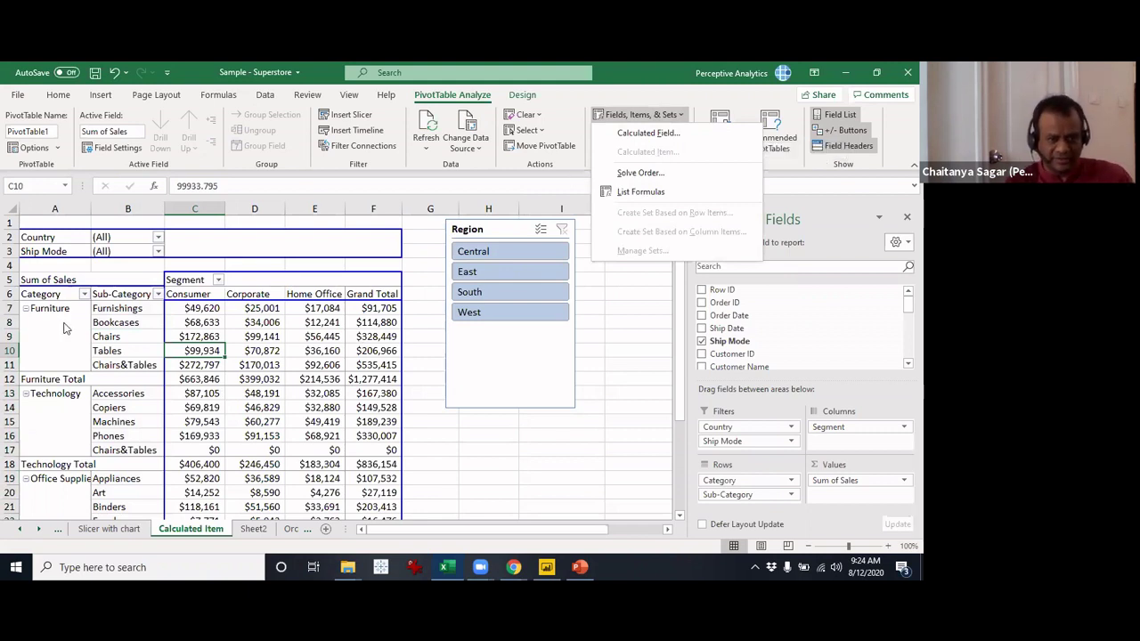
- Start inserting a calculated item in Sub-Category from the Tables label under Furniture
click(121, 381)
click(136, 338)
click(126, 351)
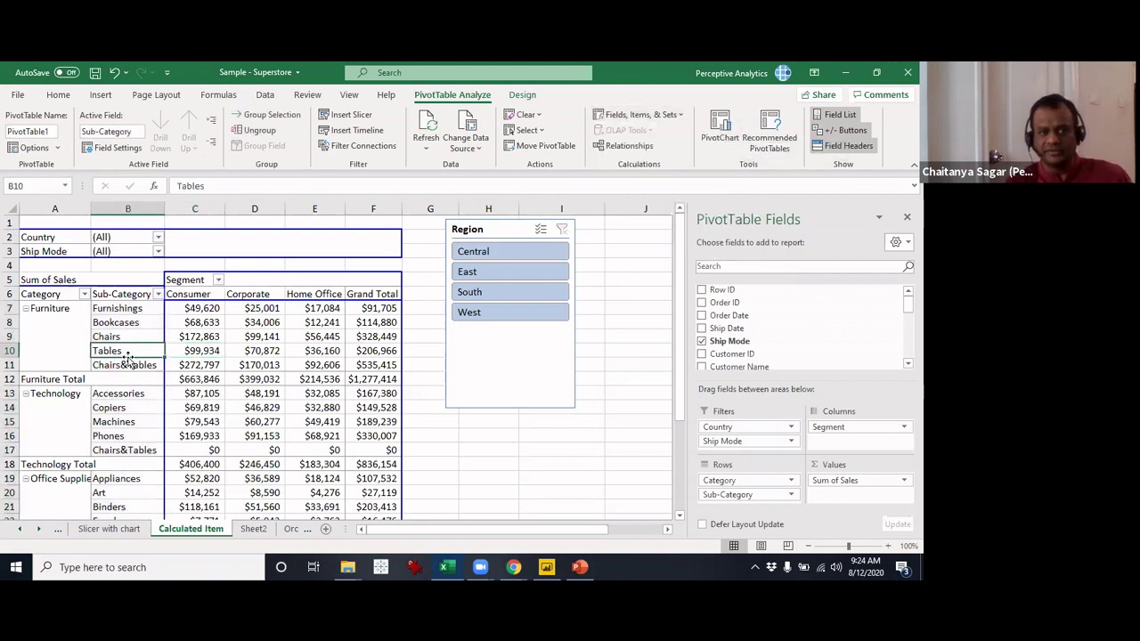
click(638, 114)
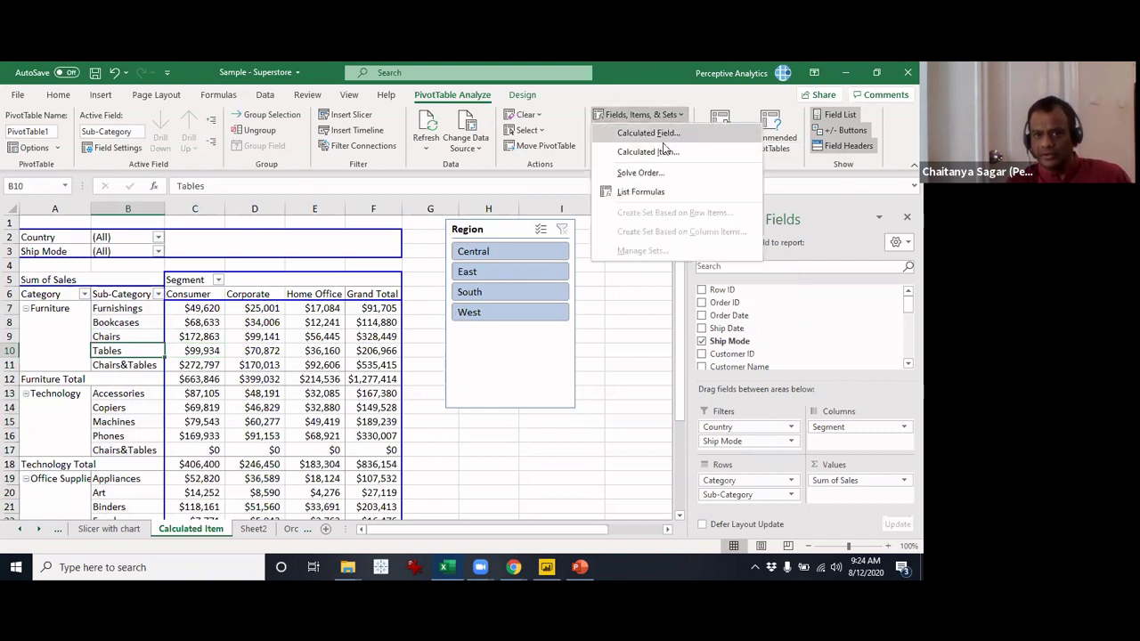
click(663, 153)
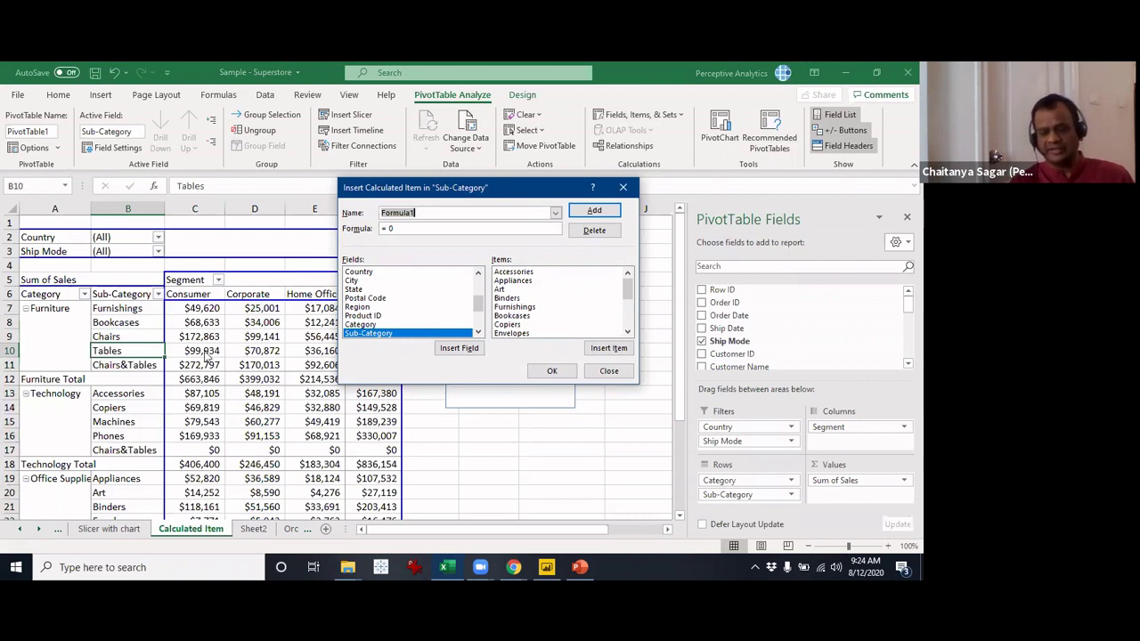
- Name the new Sub-Category calculated item Chairs&Tables2
click(538, 316)
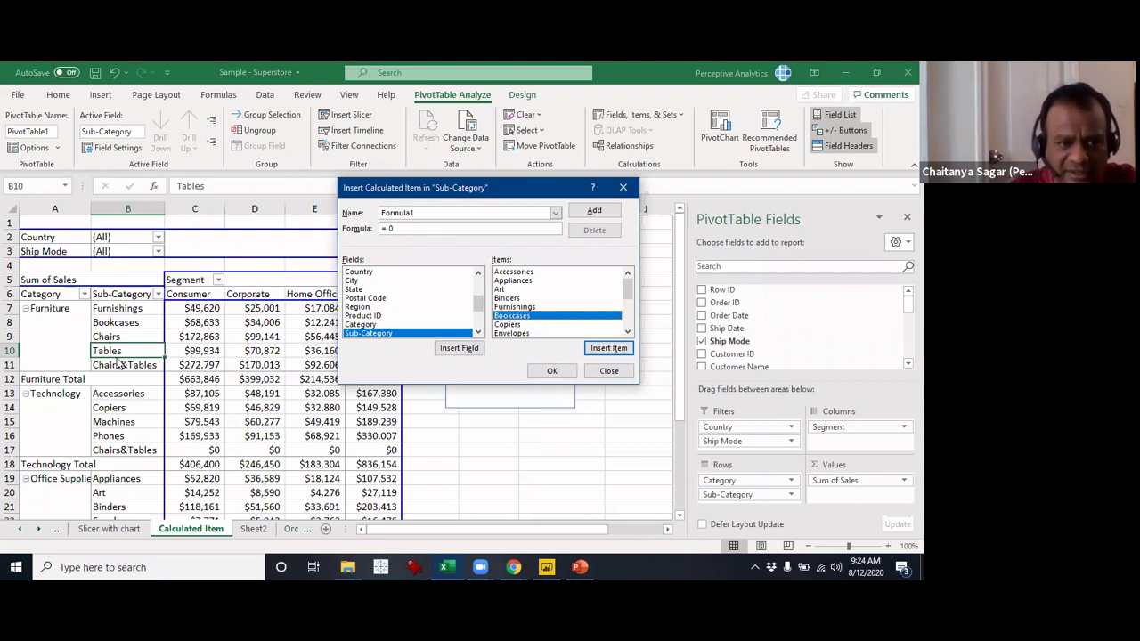
double_click(436, 212)
key(BackSpace)
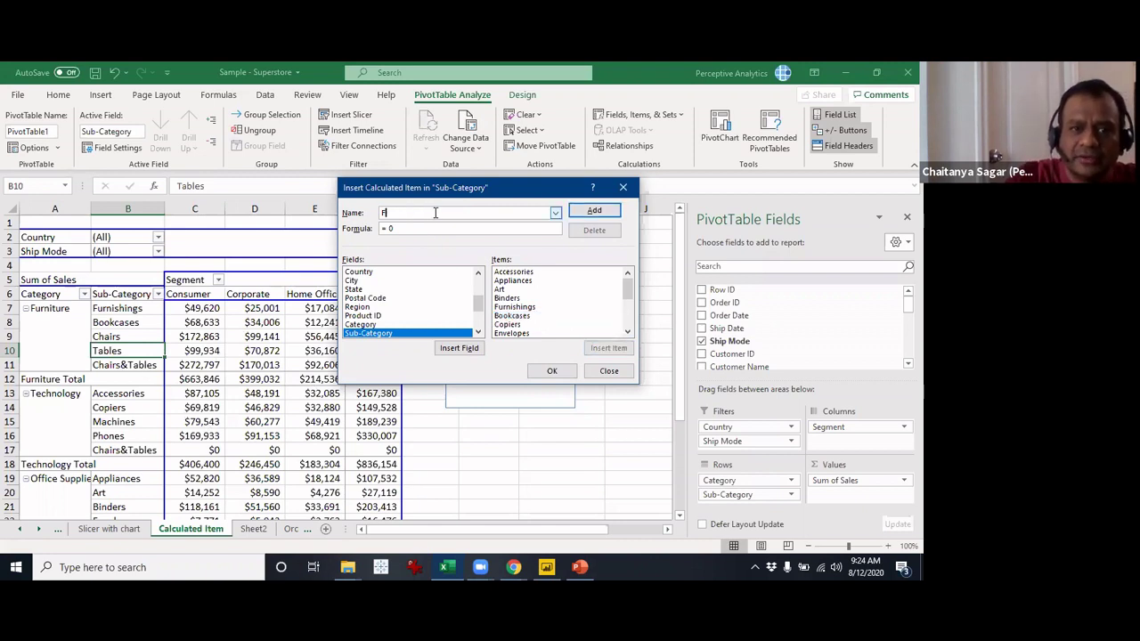
text(Chairs)
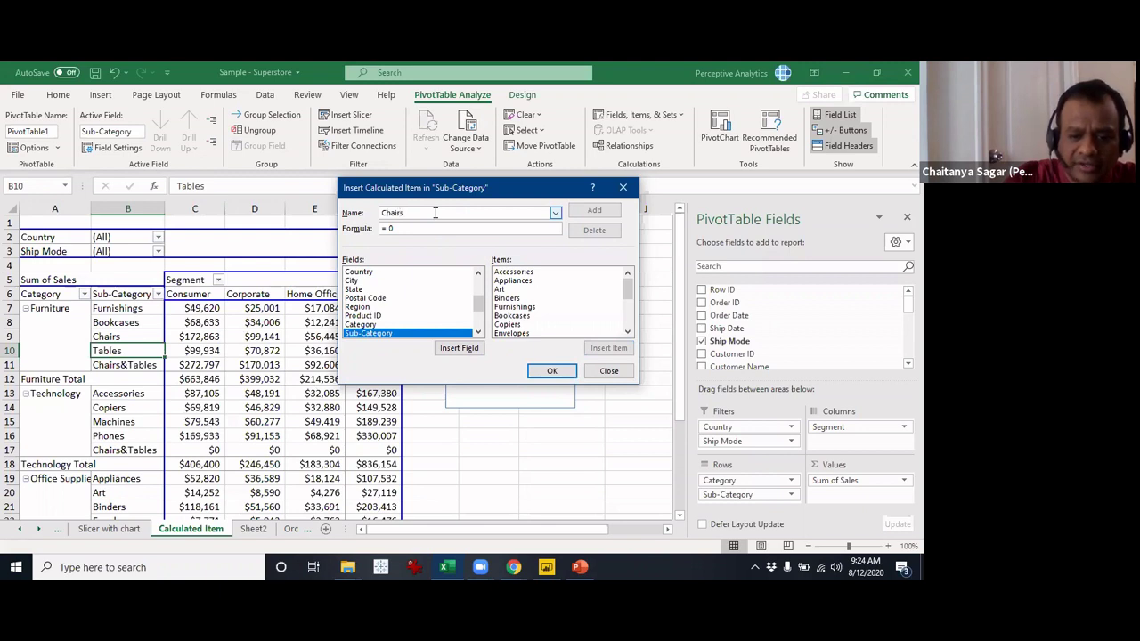
text(&Tables2)
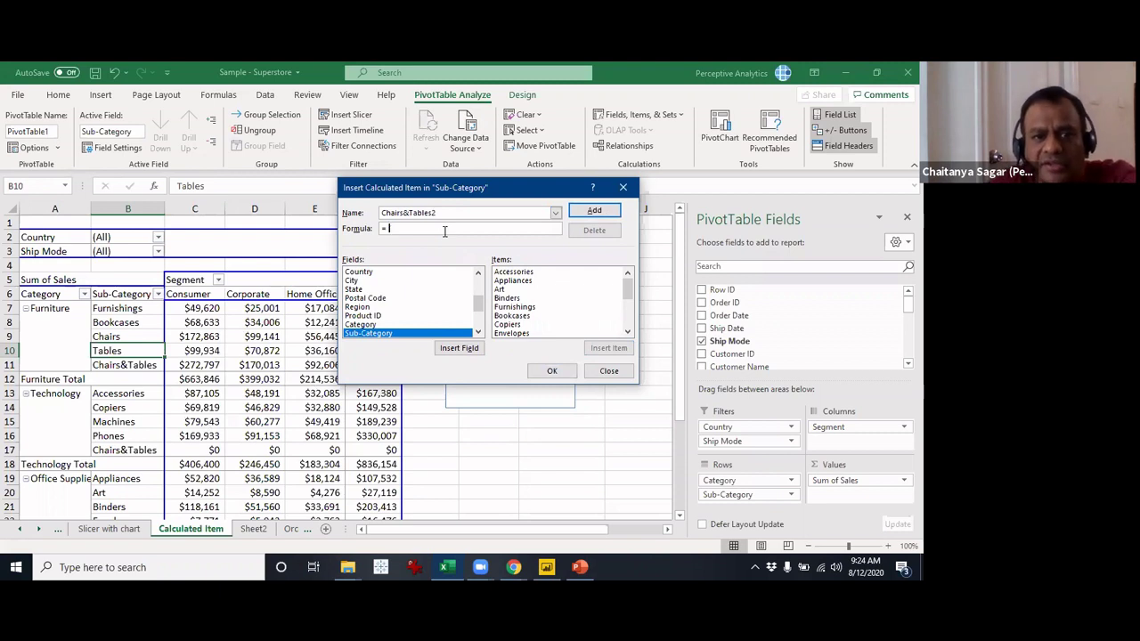
- Set the Chairs&Tables2 formula to = Chairs+ Tables using the listed Sub-Category items, and add the item to the pivot table
click(552, 334)
scroll(553, 334, down, 2)
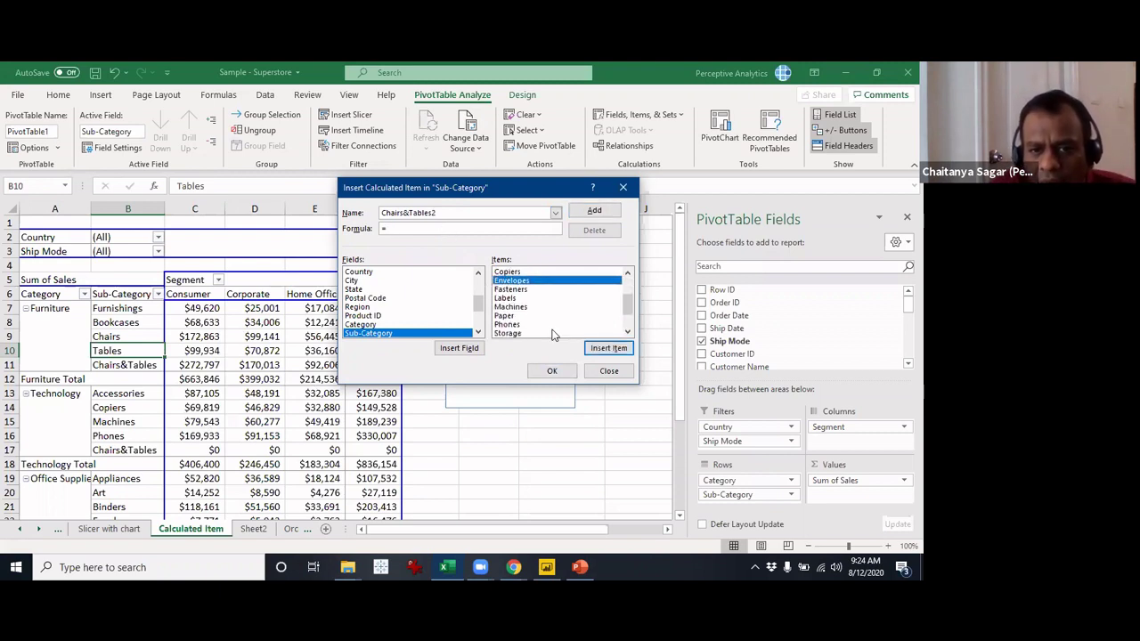
scroll(553, 334, up, 2)
scroll(554, 327, down, 2)
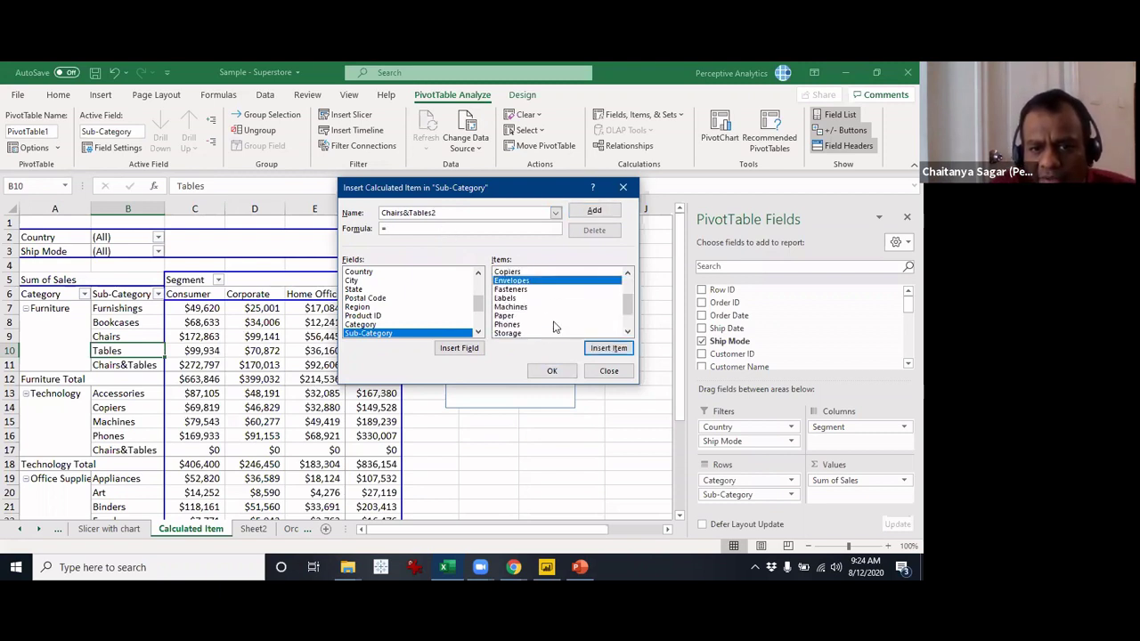
scroll(552, 327, down, 1)
double_click(545, 326)
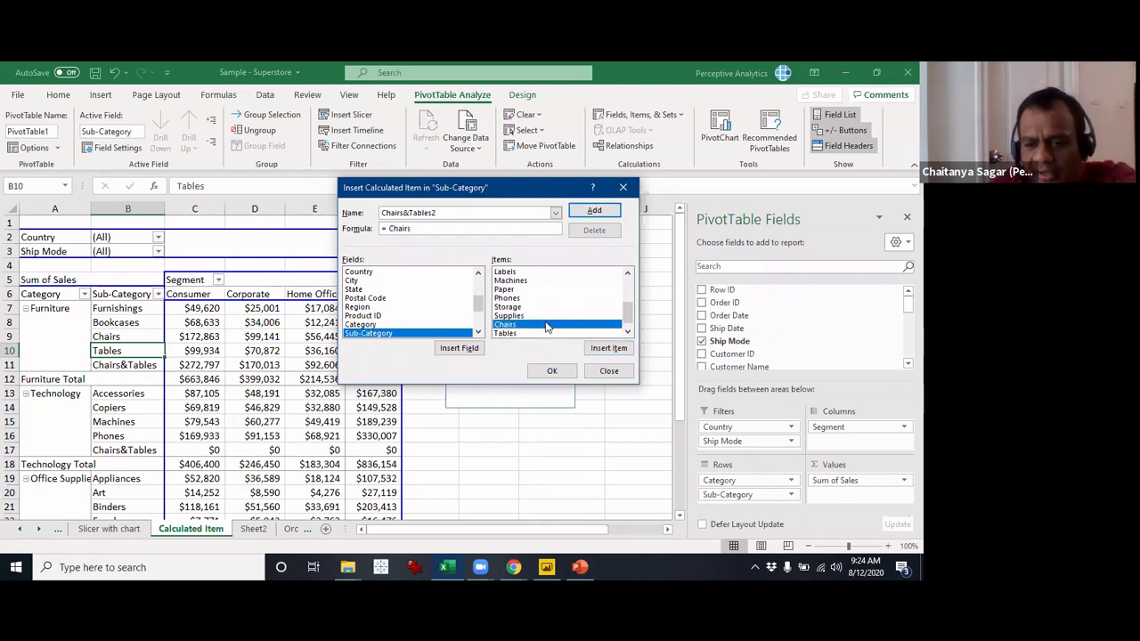
text(+)
scroll(545, 326, down, 1)
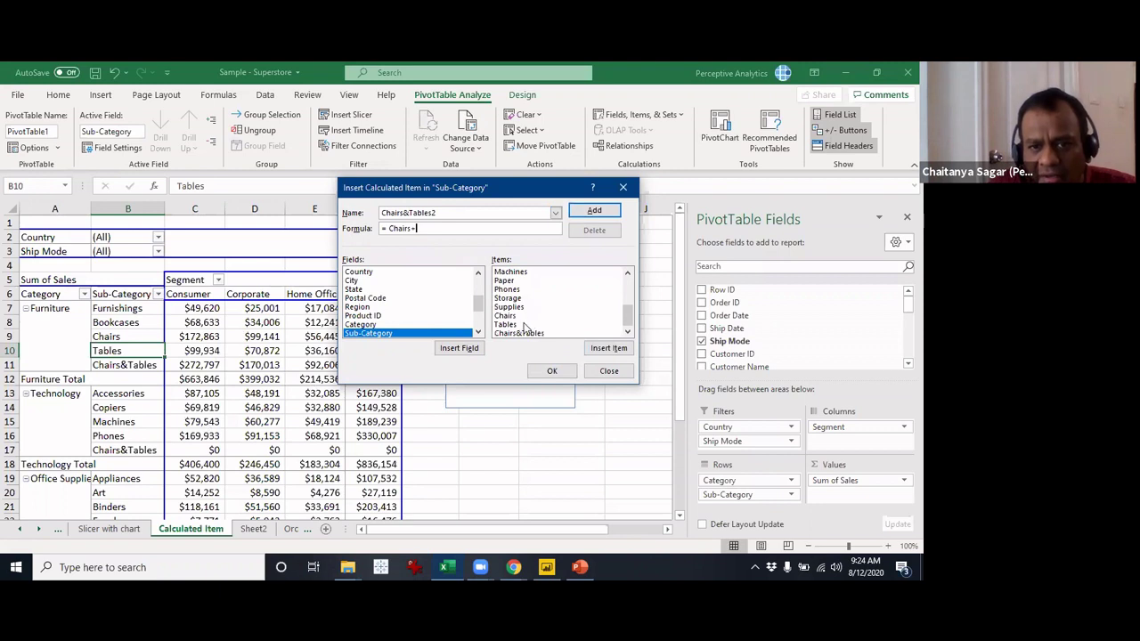
double_click(523, 326)
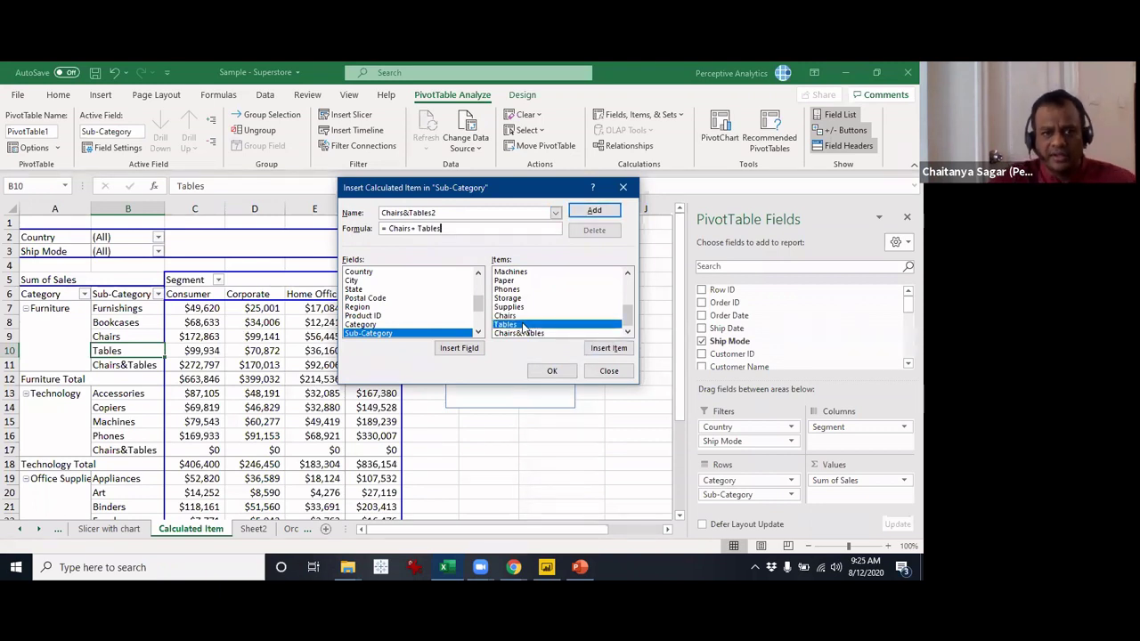
click(606, 214)
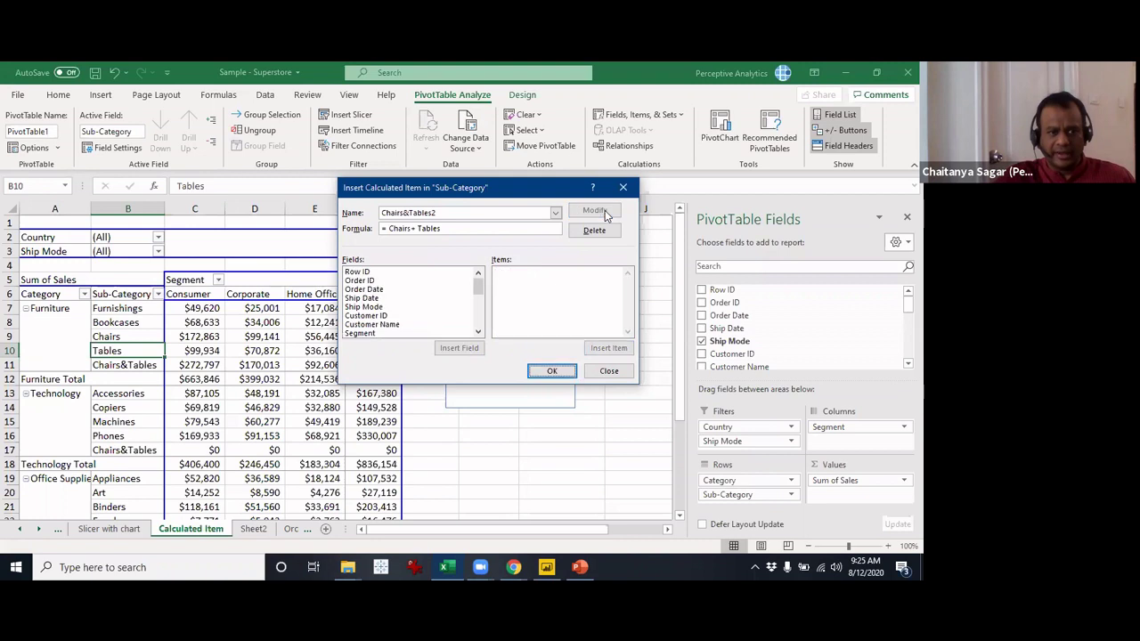
click(552, 373)
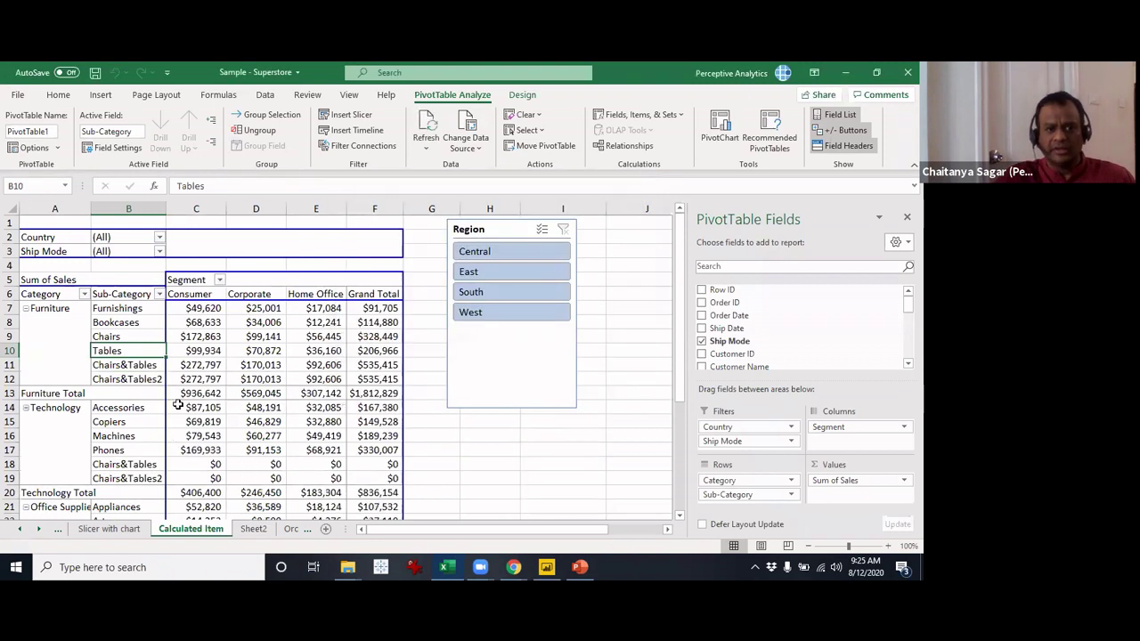
- Check the Furniture Chairs&Tables2 item against the sum of the Consumer values for Chairs and Tables
key(Down)
key(Down)
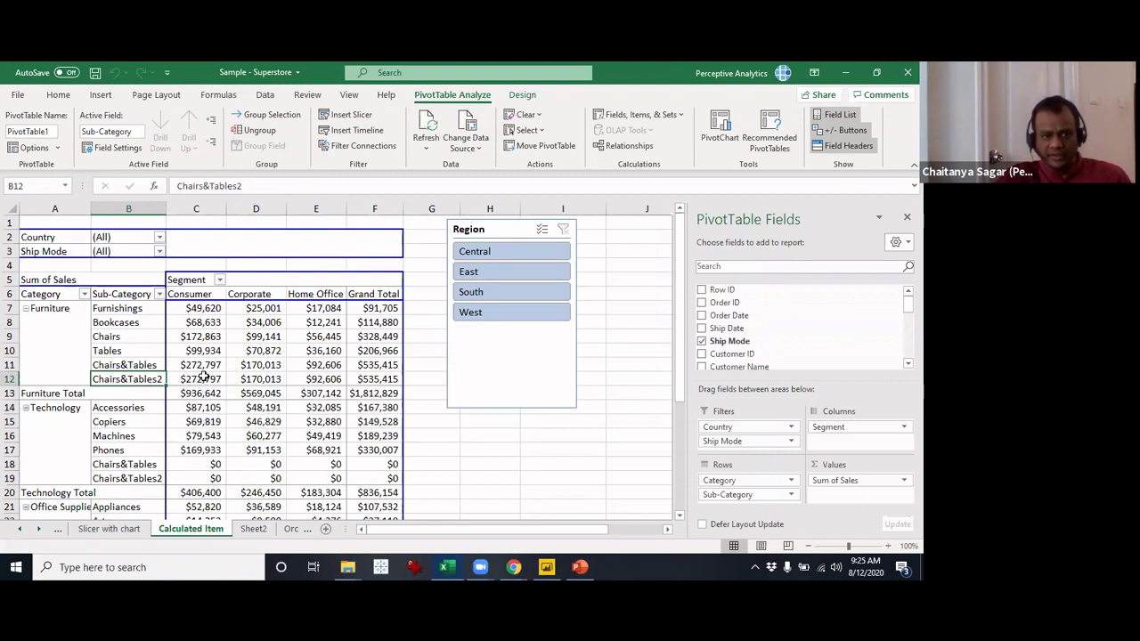
drag(215, 343, 214, 354)
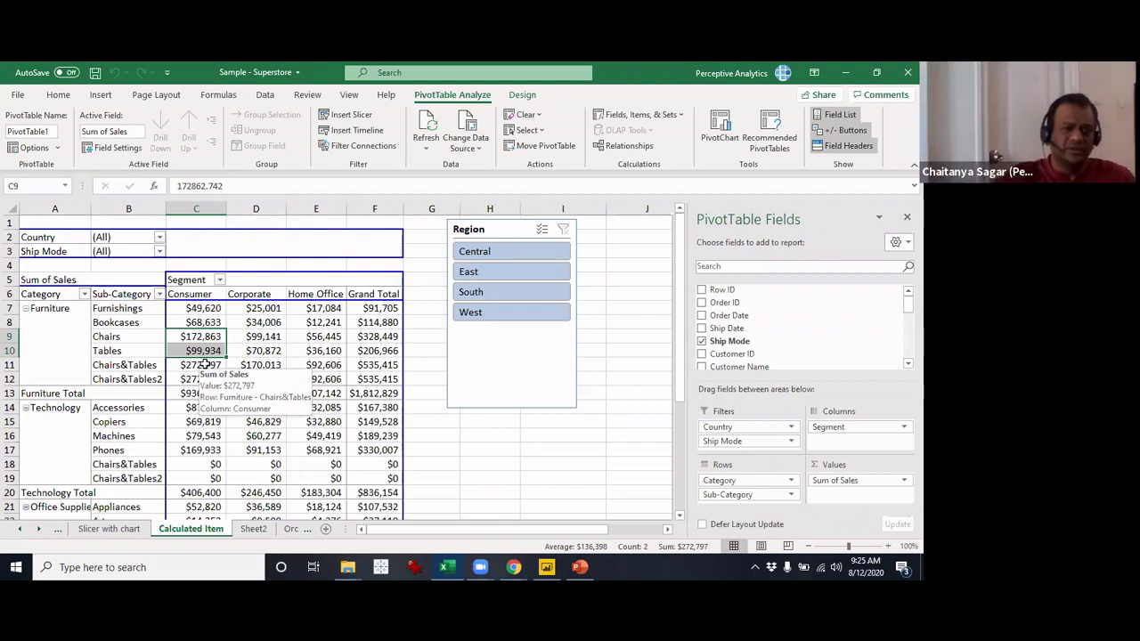
- Filter the Chairs&Tables2 item out of the Sub-Category row field
click(123, 380)
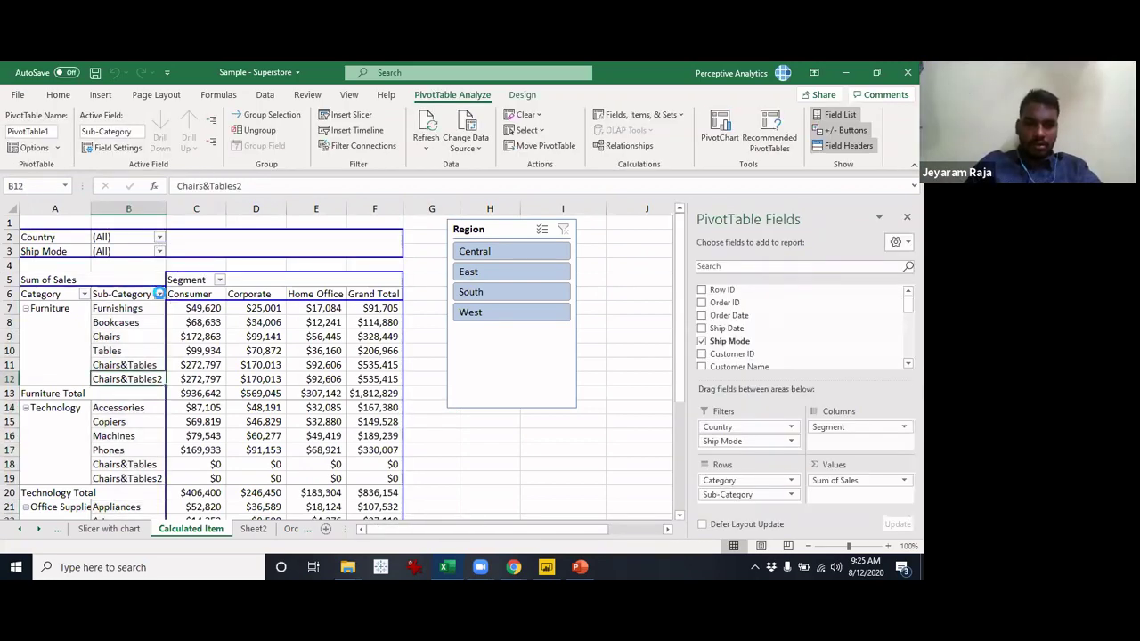
click(159, 294)
scroll(252, 468, down, 4)
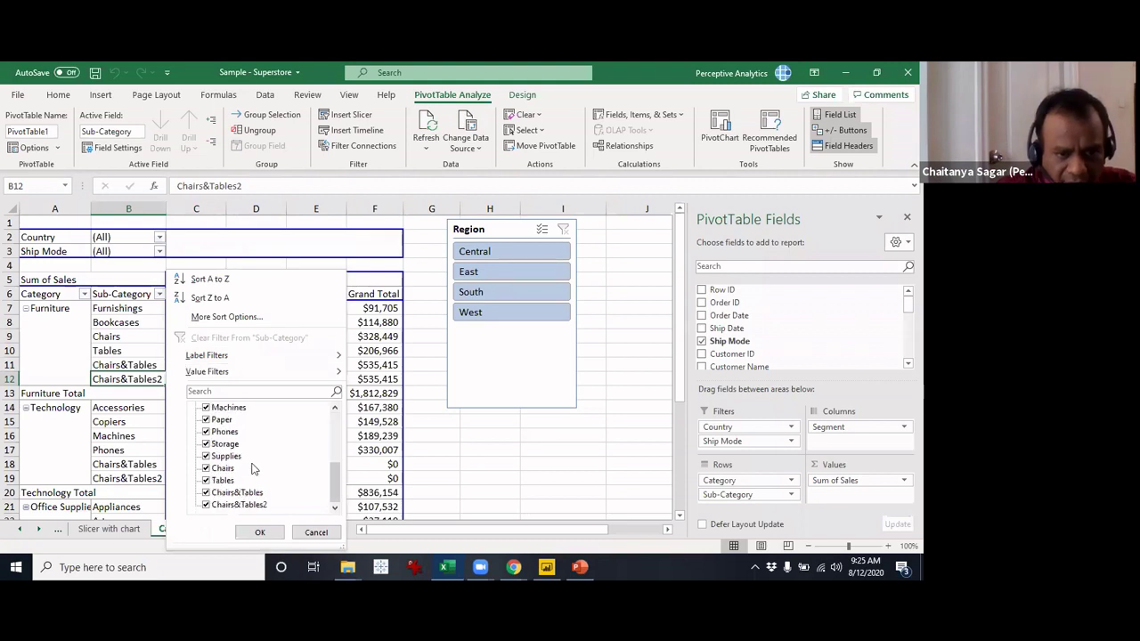
click(206, 505)
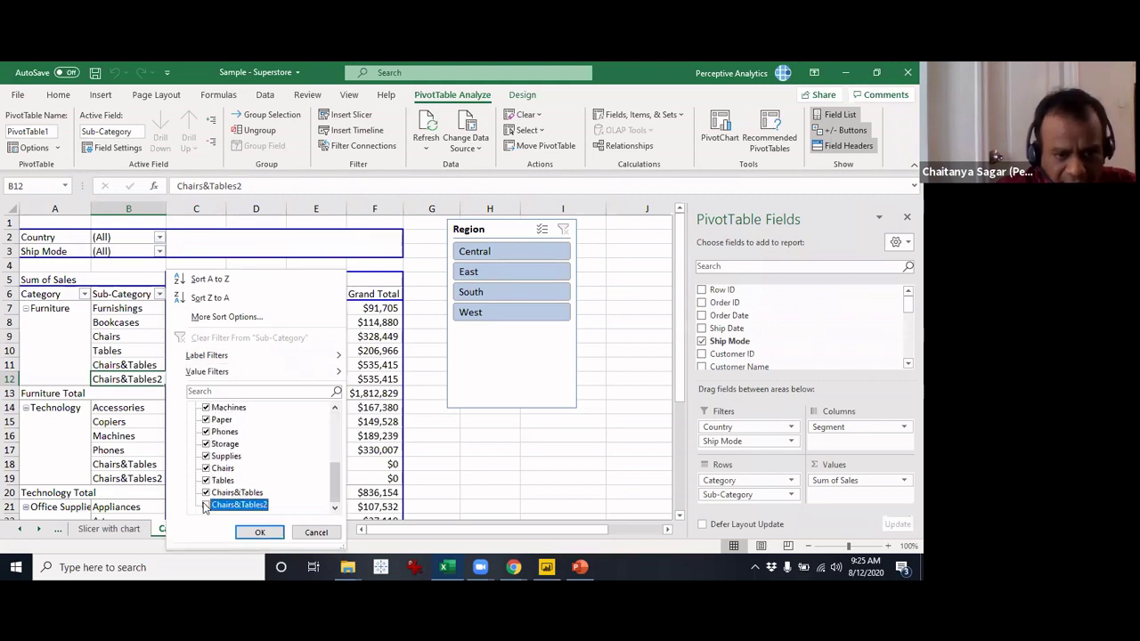
click(247, 534)
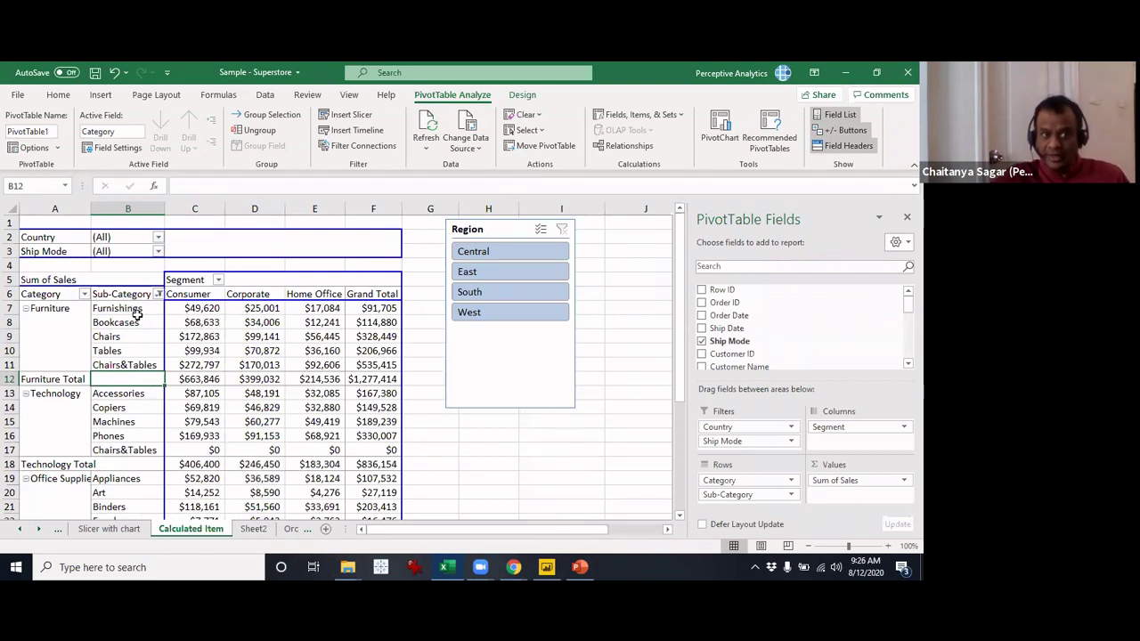
- Group the Furnishings and Bookcases sub-categories under Furniture
drag(133, 308, 133, 323)
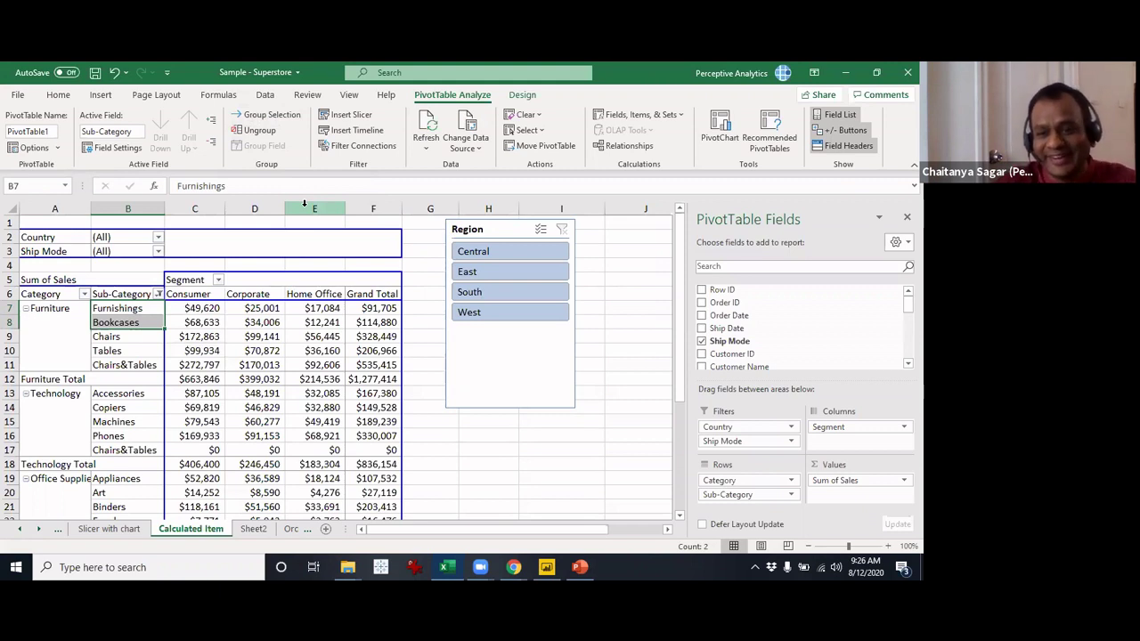
click(270, 115)
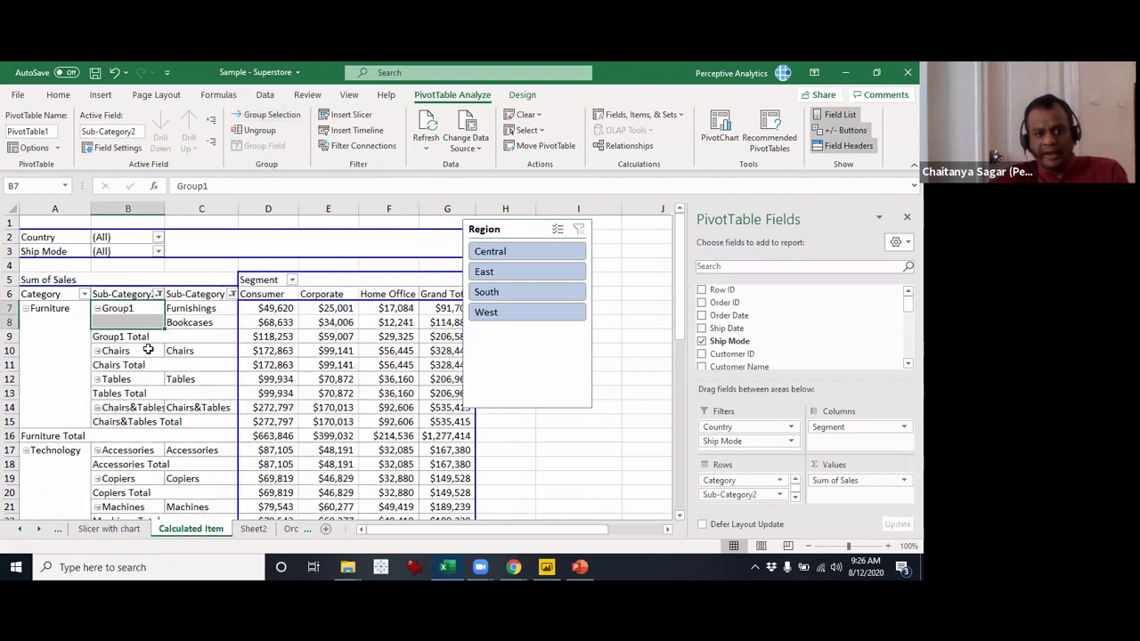
- Examine how the new grouping level arranges Chairs, Tables, Chairs&Tables and the grouped Furnishings and Bookcases under Furniture
key(Down)
key(Down)
key(Right)
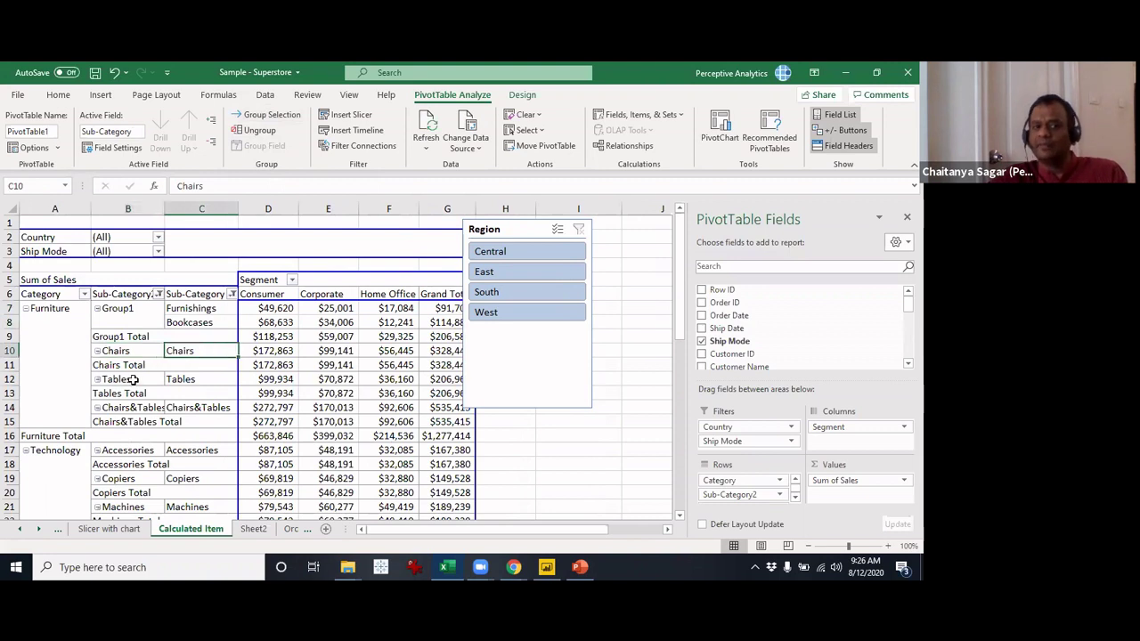
click(160, 383)
click(191, 381)
click(152, 410)
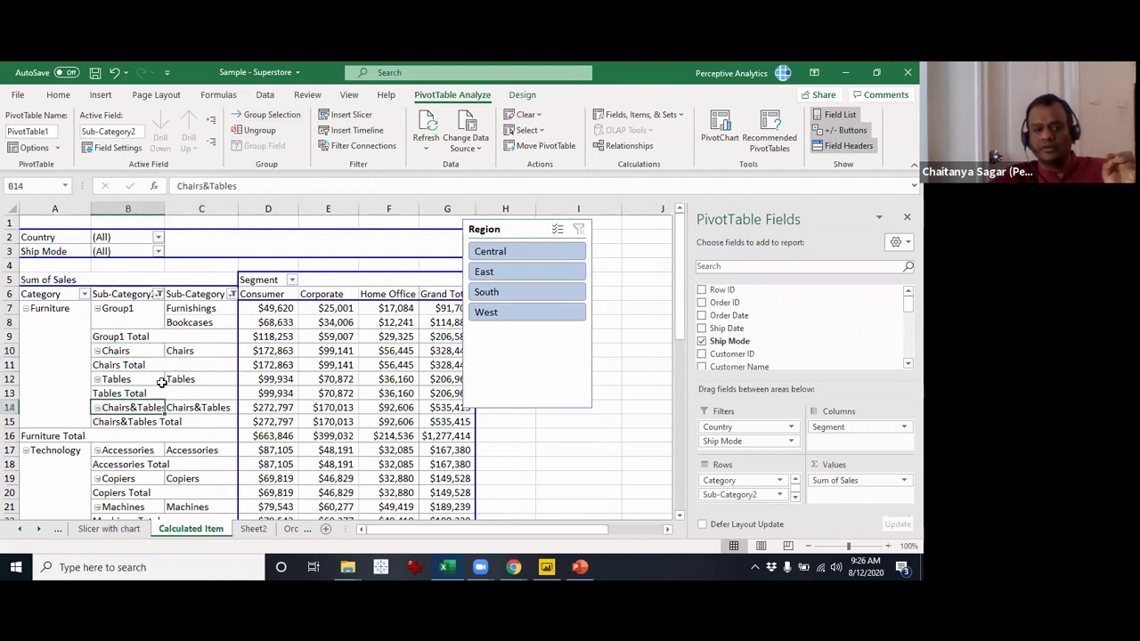
click(146, 356)
click(165, 368)
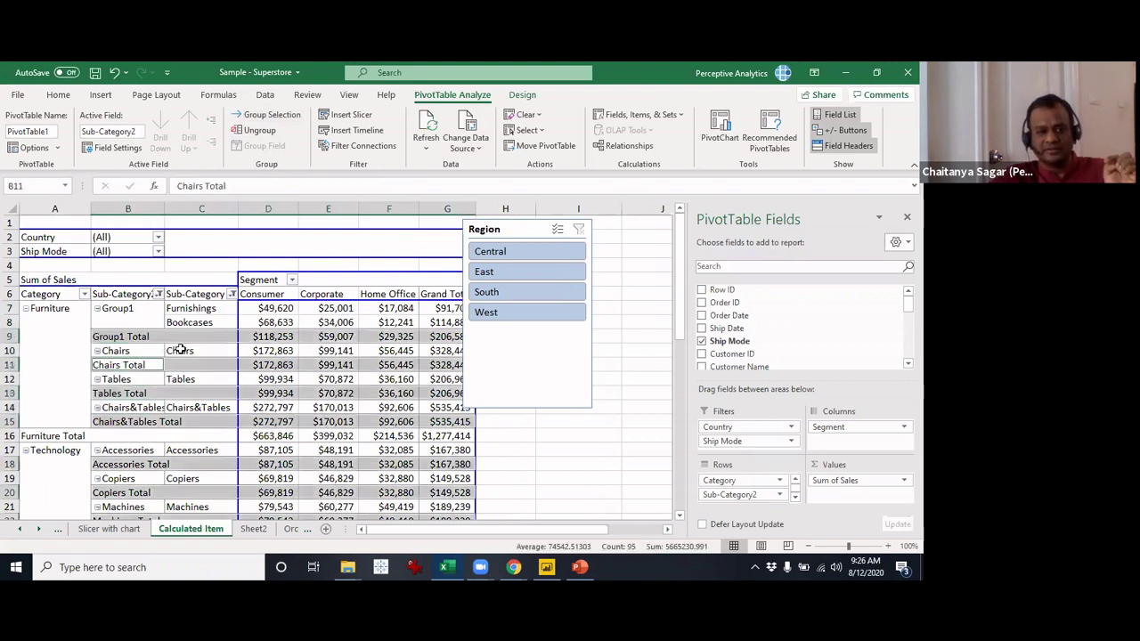
click(162, 351)
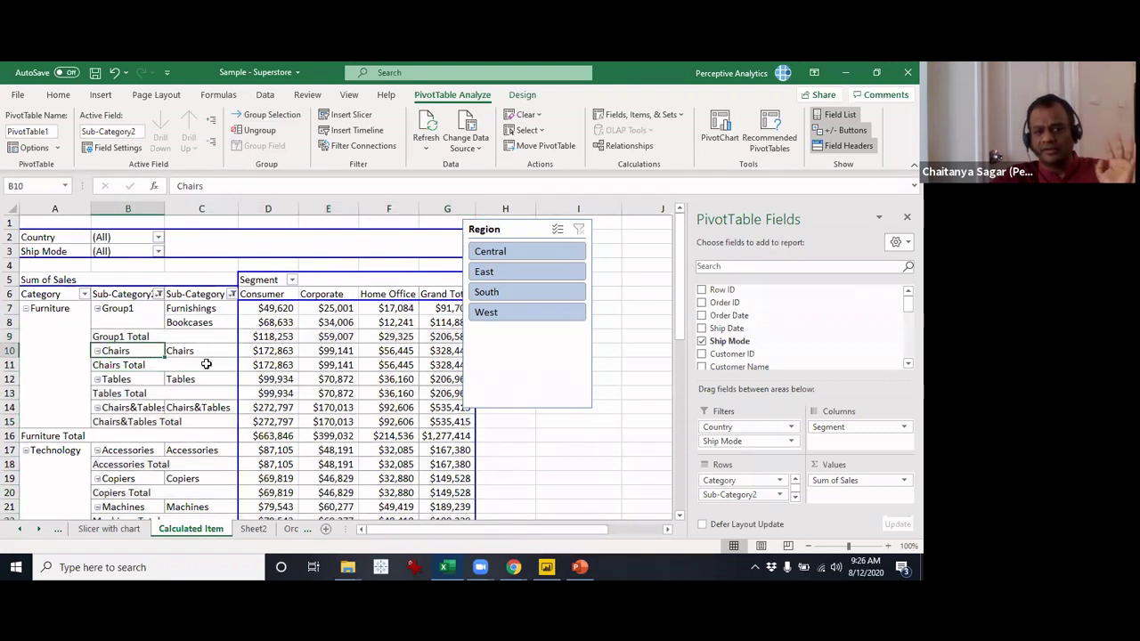
click(200, 309)
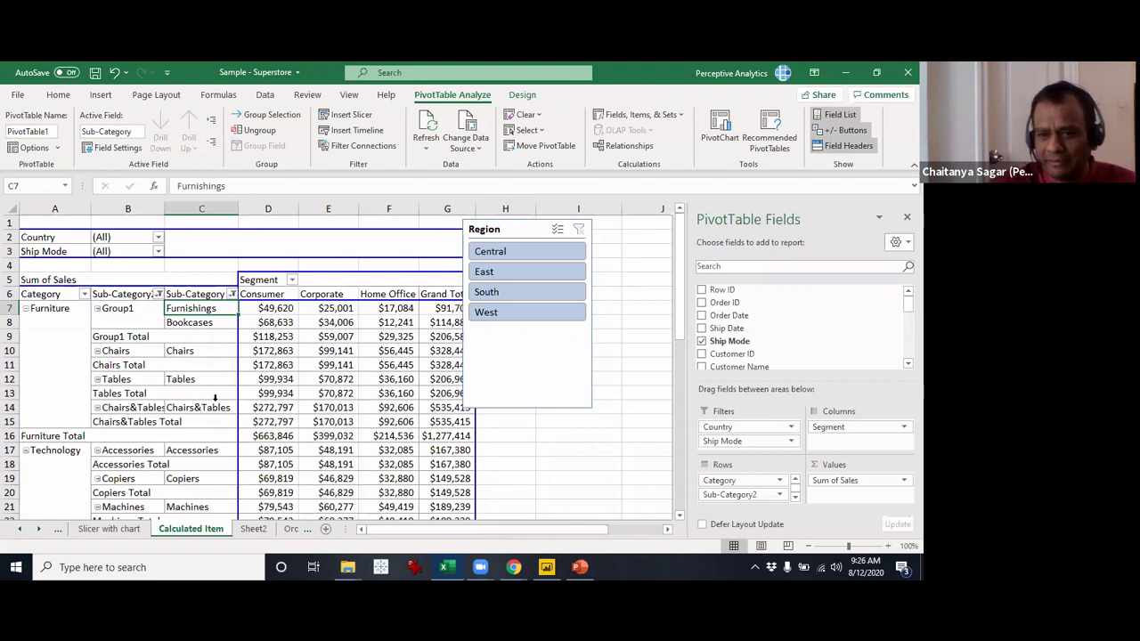
- Ungroup the group that combines Furnishings and Bookcases
click(126, 314)
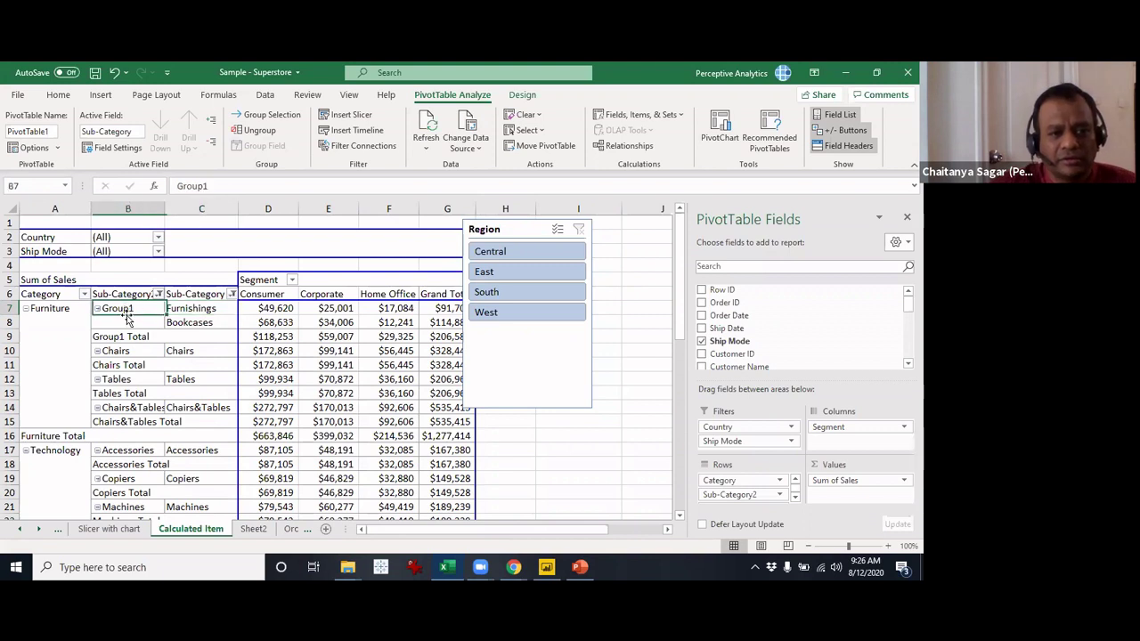
click(259, 130)
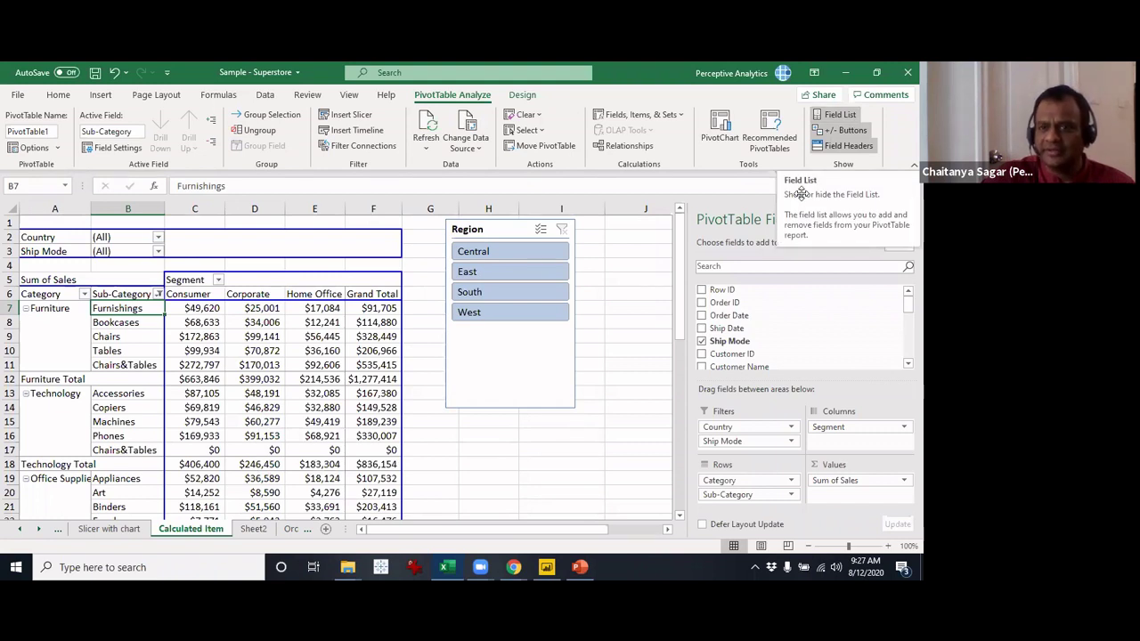
- Hide and restore the pivot table's field list, and do the same with its expand/collapse buttons
click(846, 114)
click(846, 114)
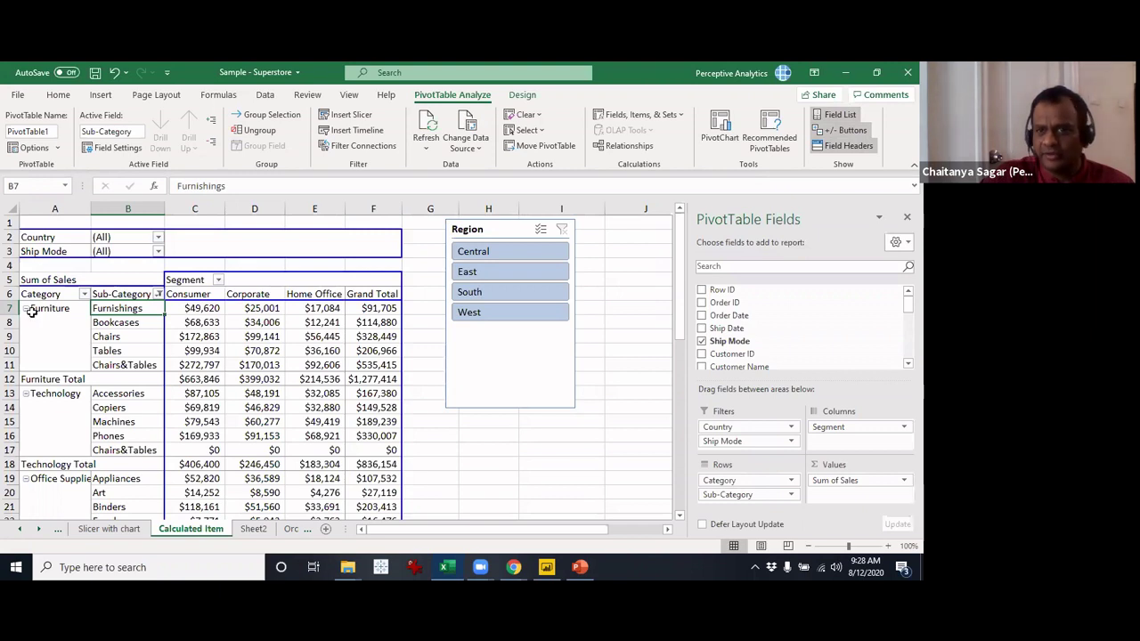
click(841, 130)
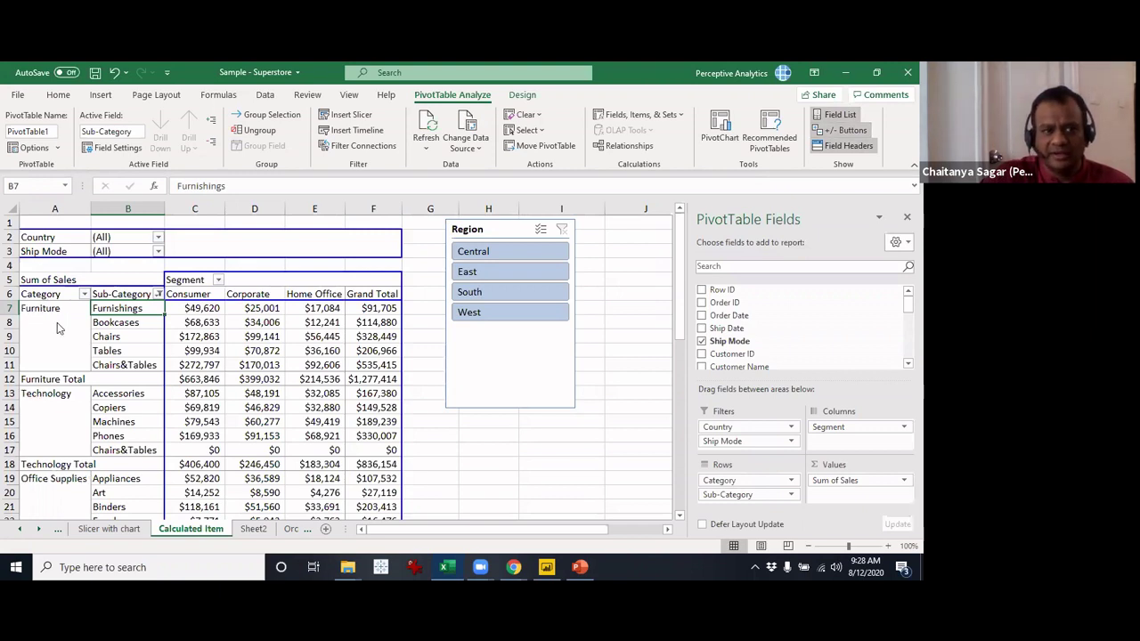
click(842, 132)
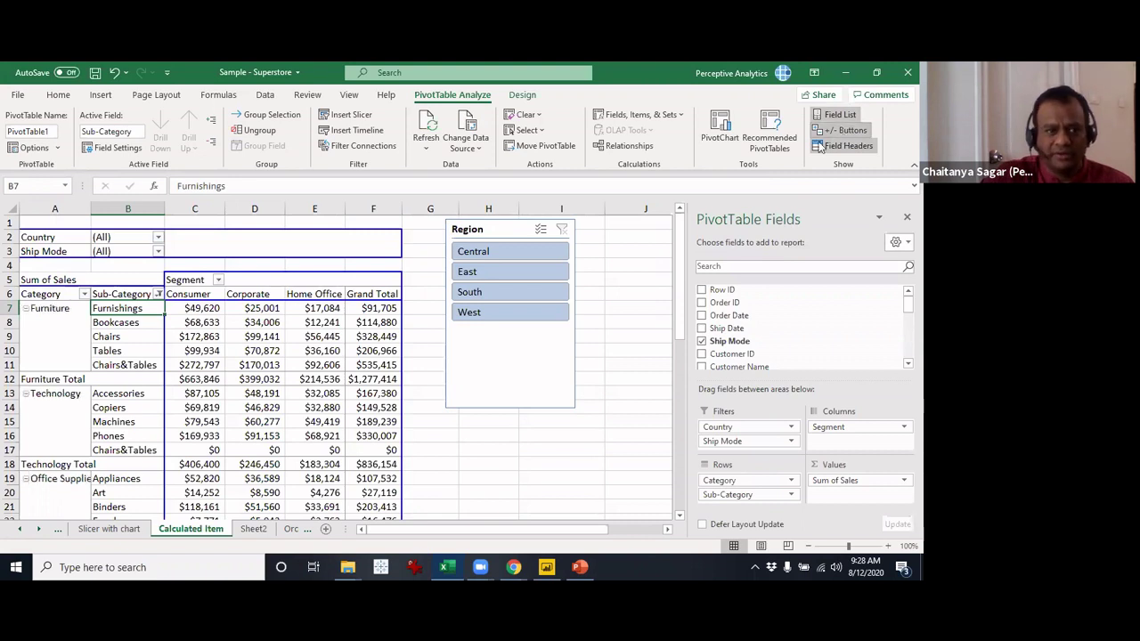
- Collapse and re-expand the Furniture category, and switch the expand/collapse buttons off and on again
click(26, 308)
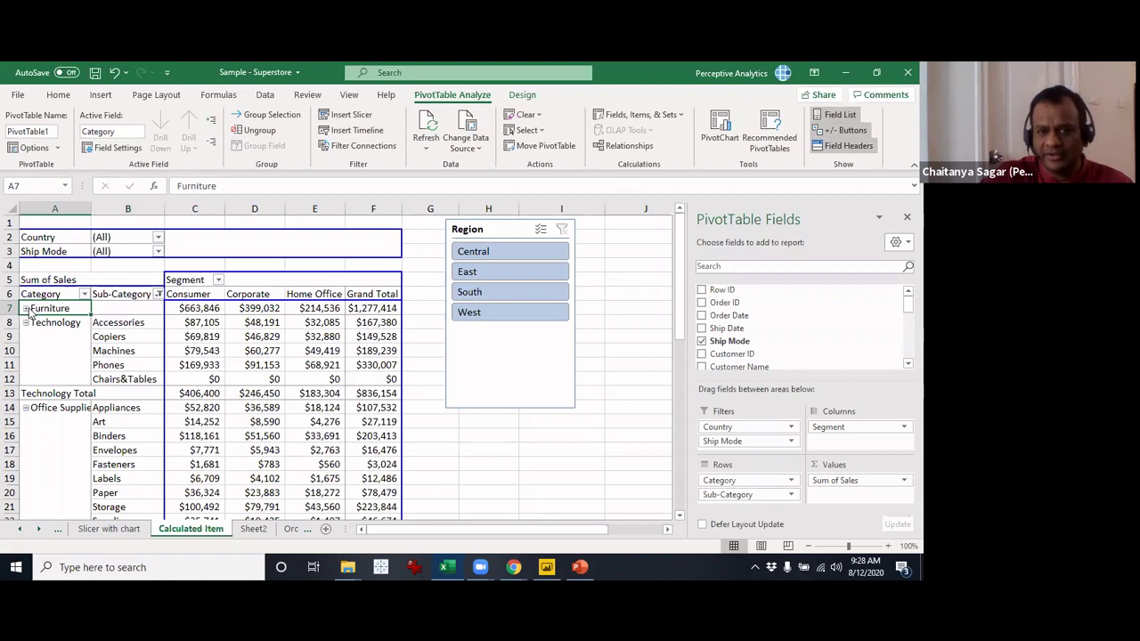
click(27, 308)
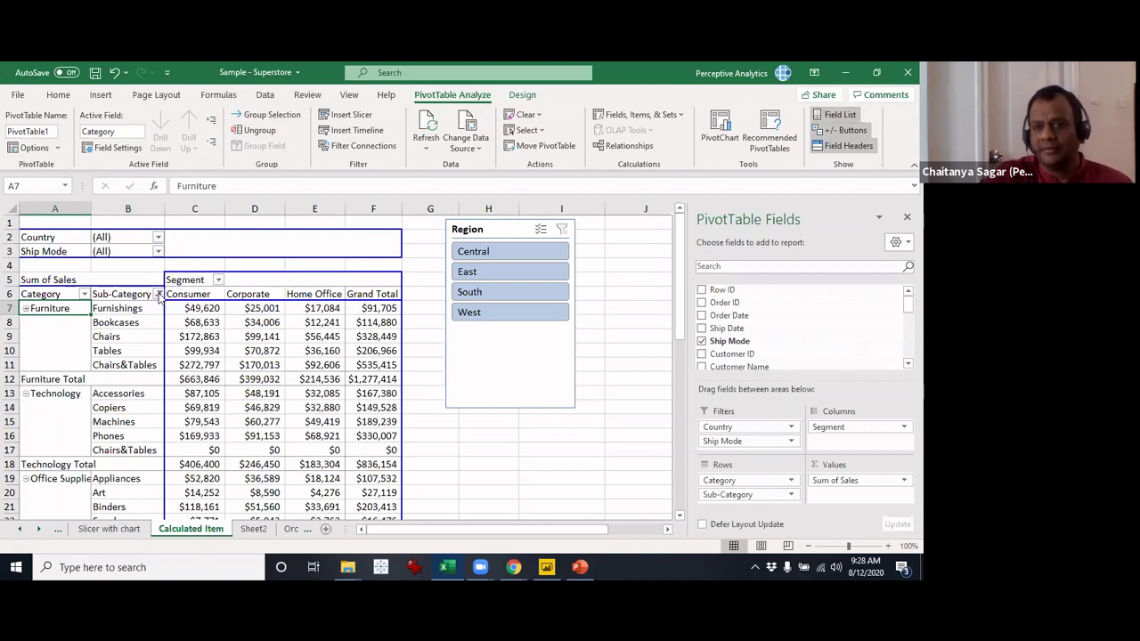
click(855, 134)
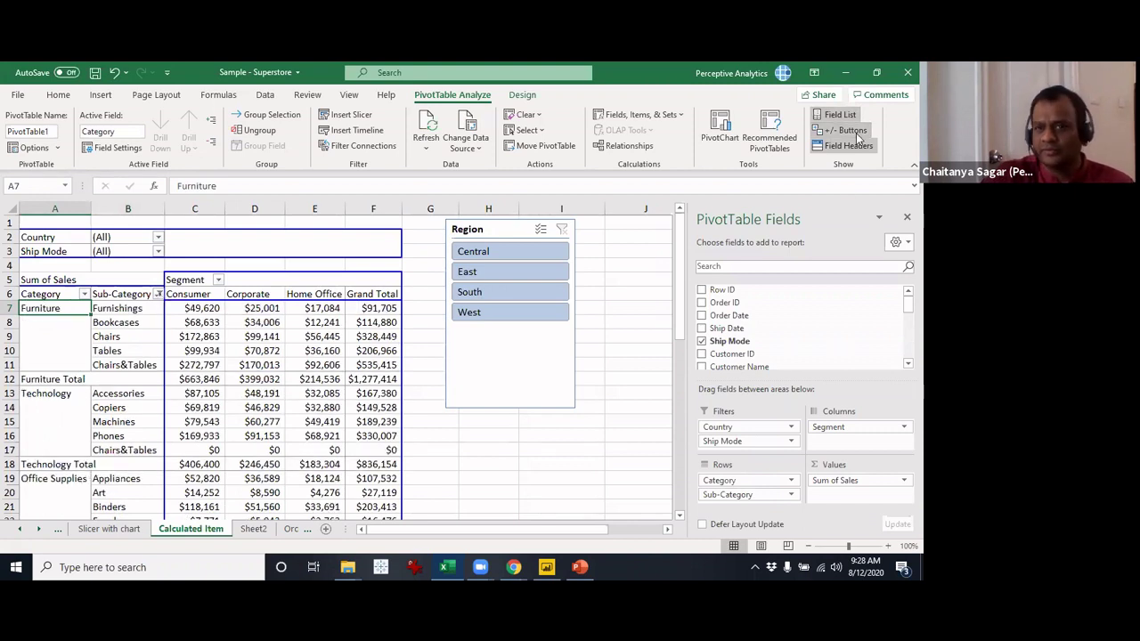
click(857, 139)
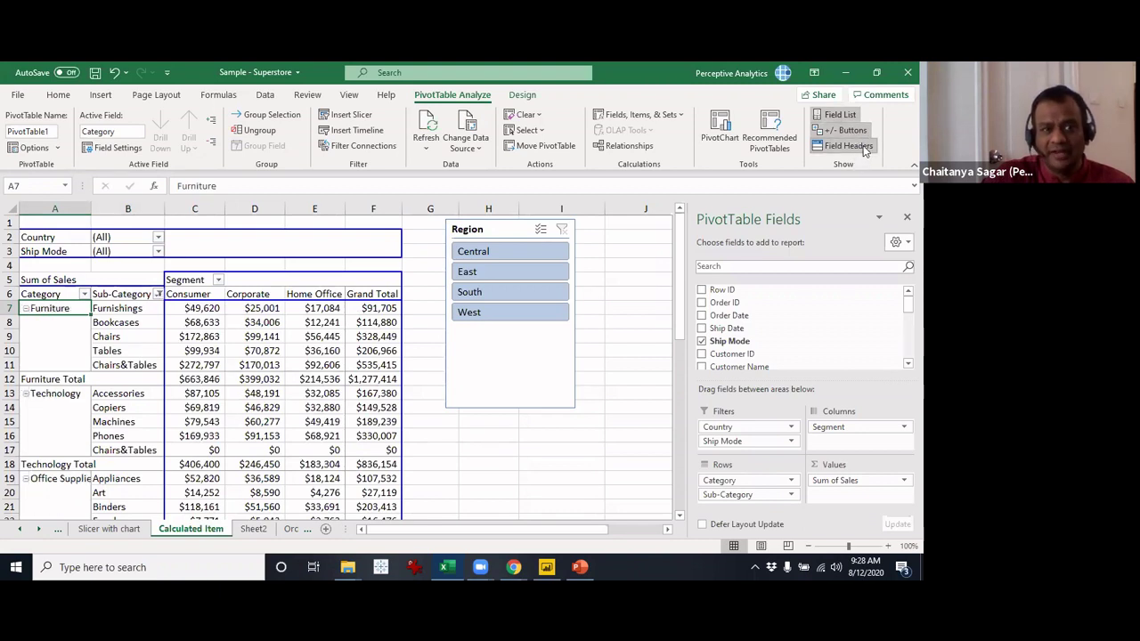
- Toggle the pivot table's field headers off and on, leaving them displayed
click(863, 146)
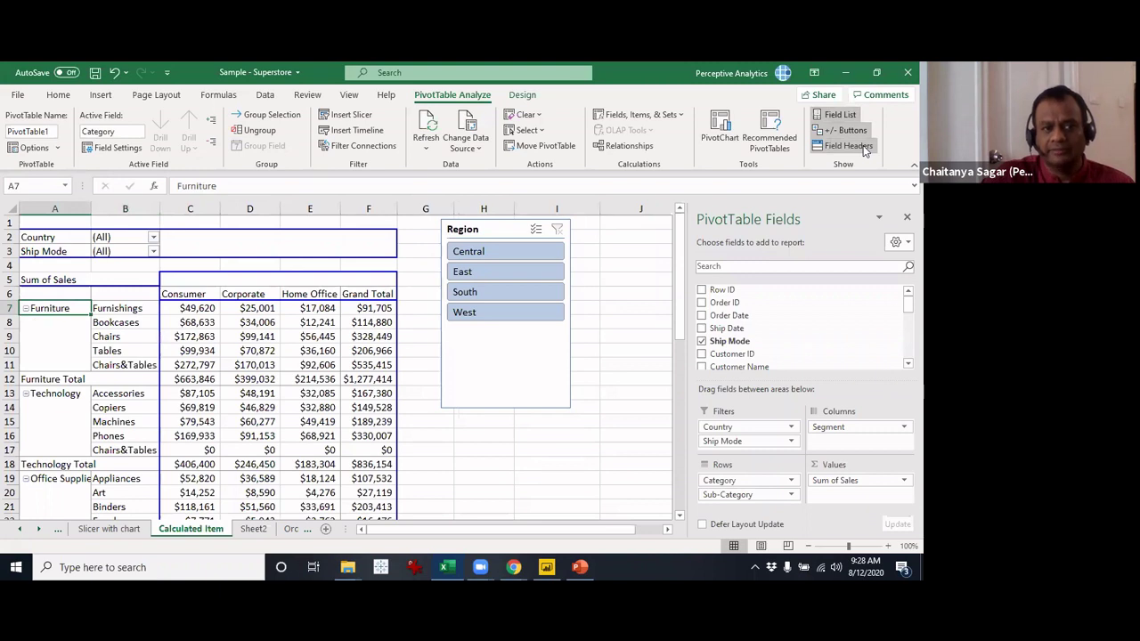
click(863, 145)
click(863, 145)
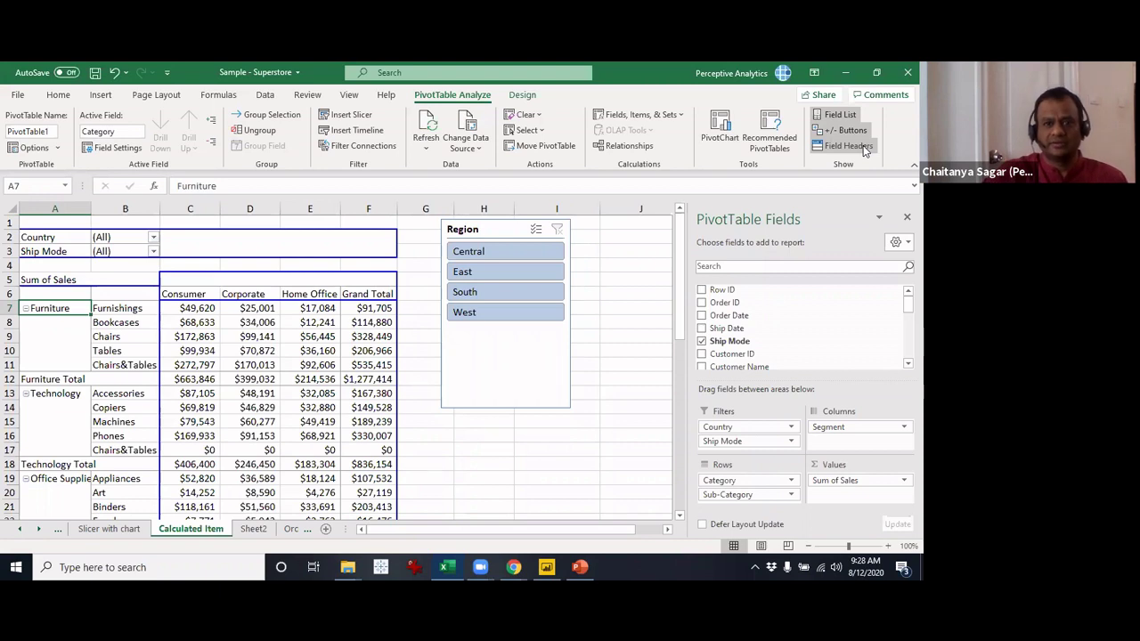
click(863, 145)
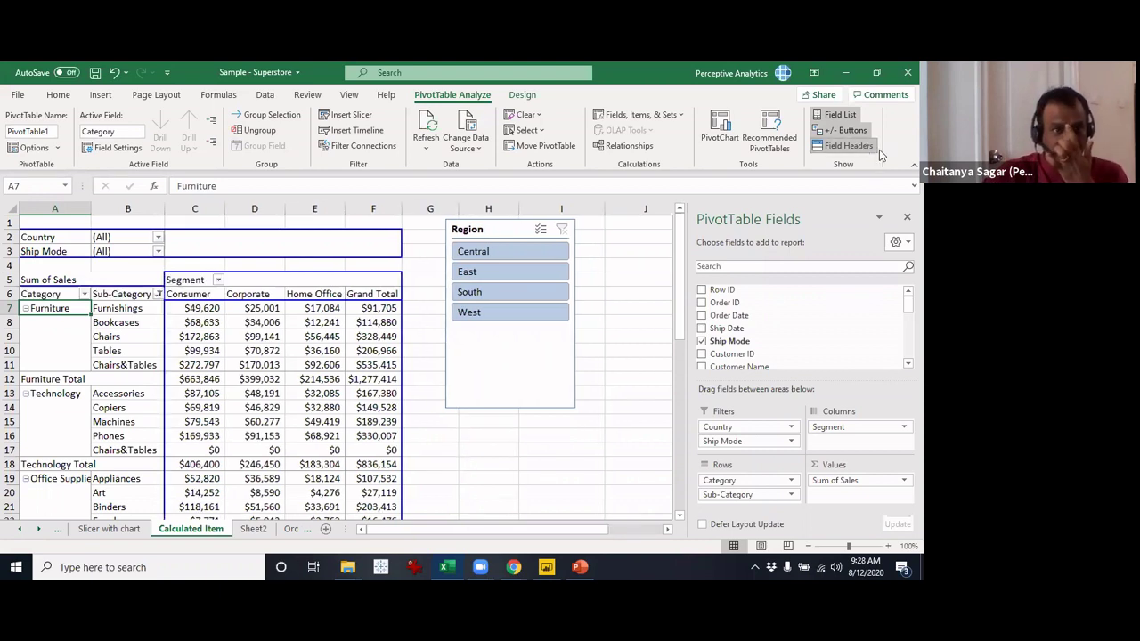
- Compare the Chairs&Tables calculated item rows under Furniture, Technology and Office Supplies
click(137, 324)
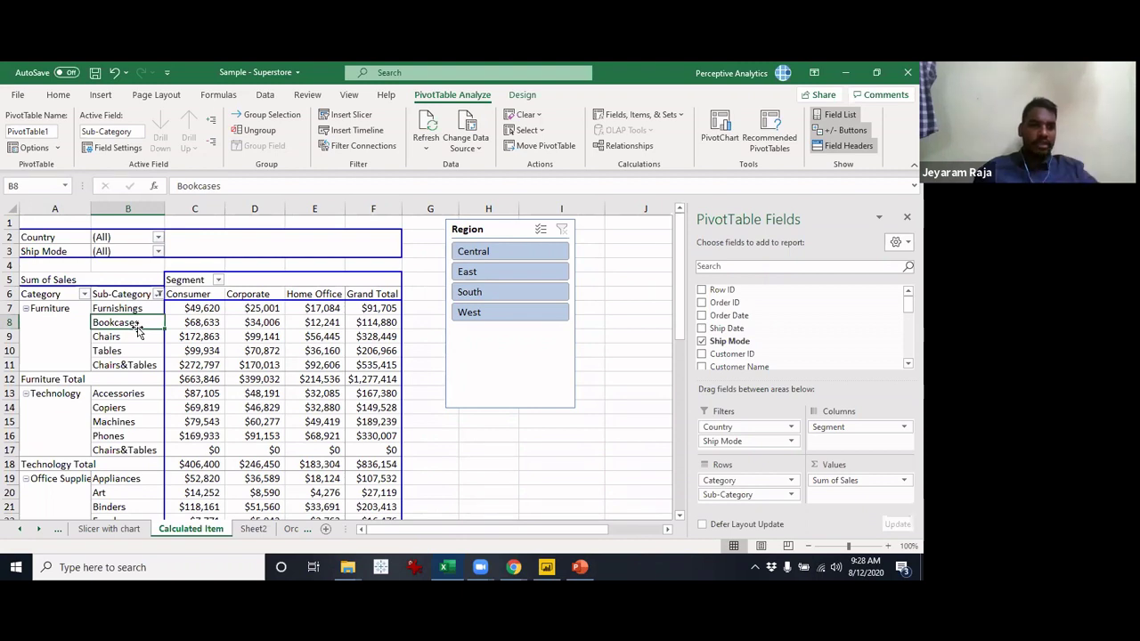
click(126, 365)
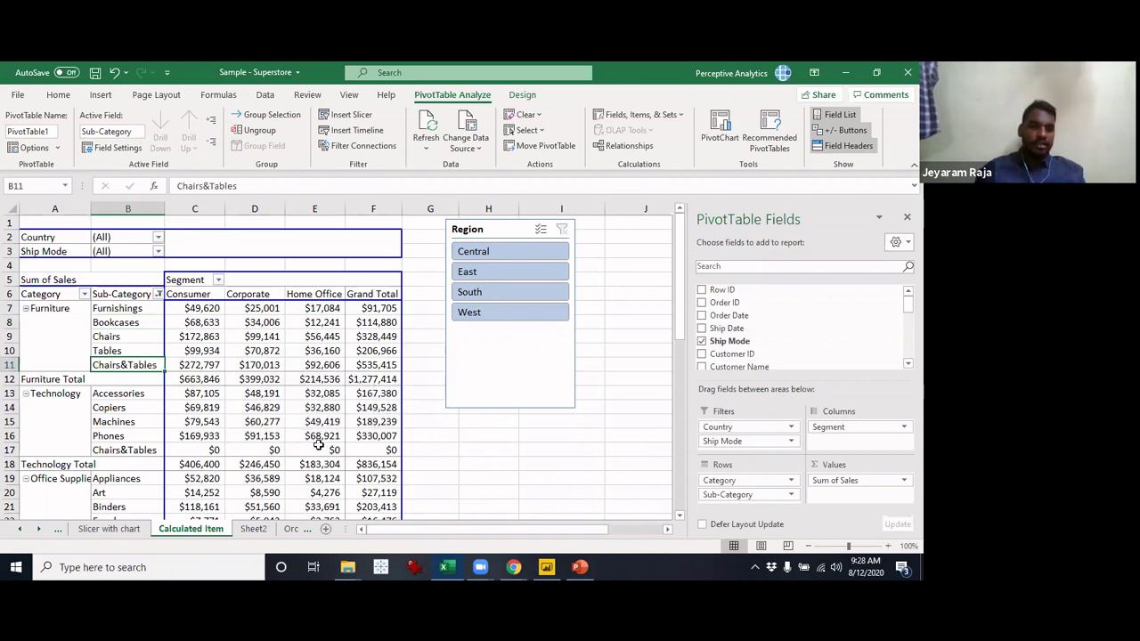
scroll(318, 445, down, 4)
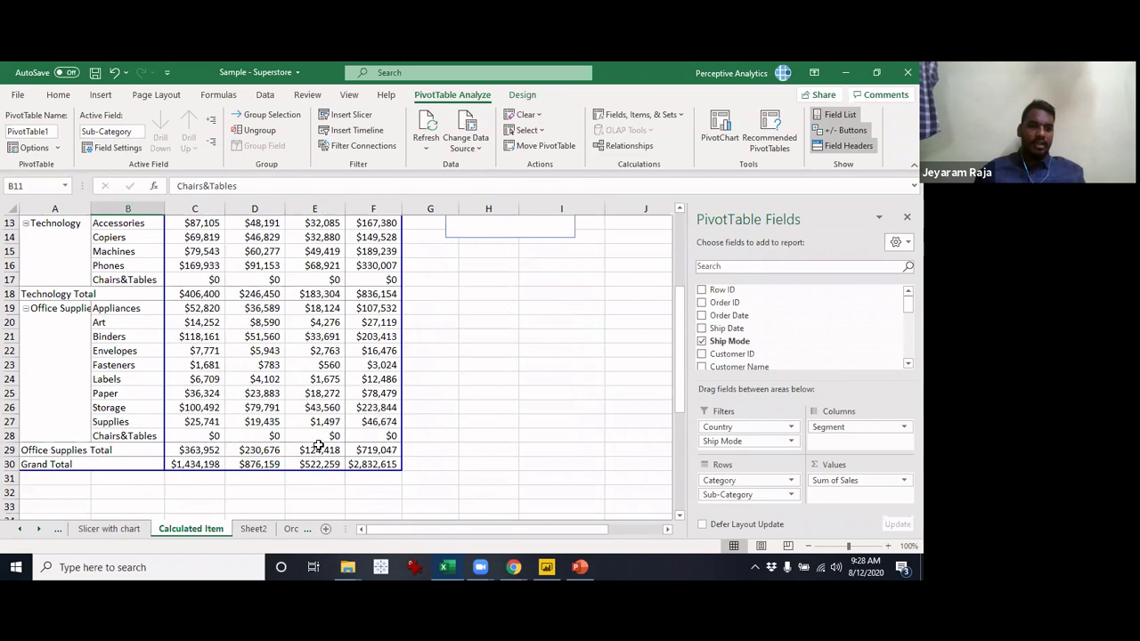
scroll(318, 446, up, 4)
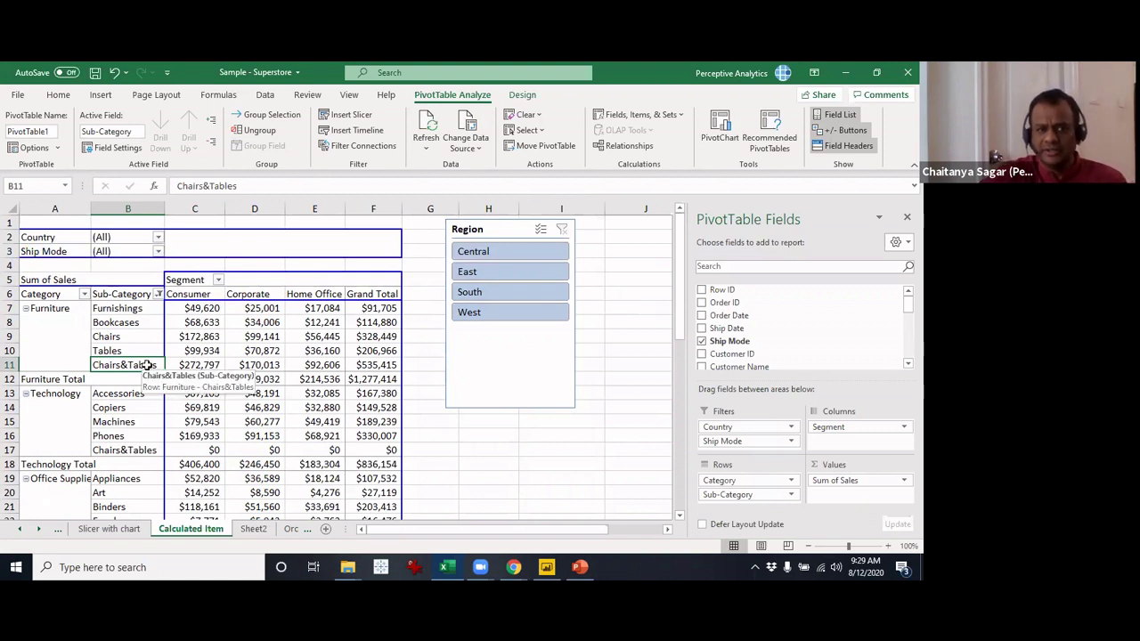
click(151, 451)
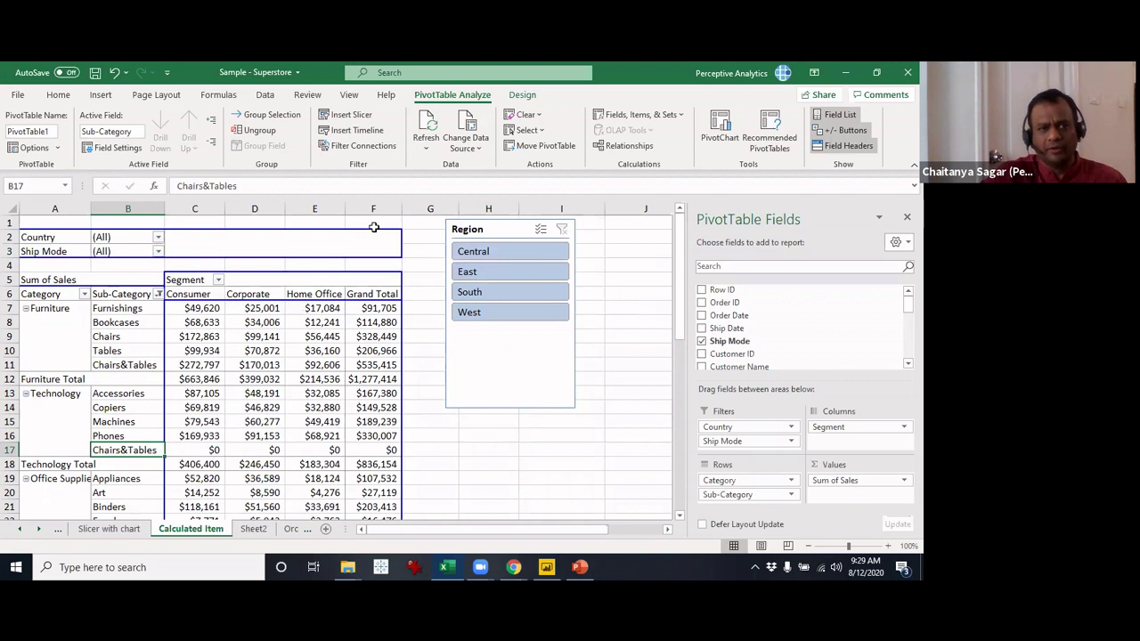
- Review the PivotTable Options for layout, totals and filters, display, printing and data, and leave them without changes
click(56, 147)
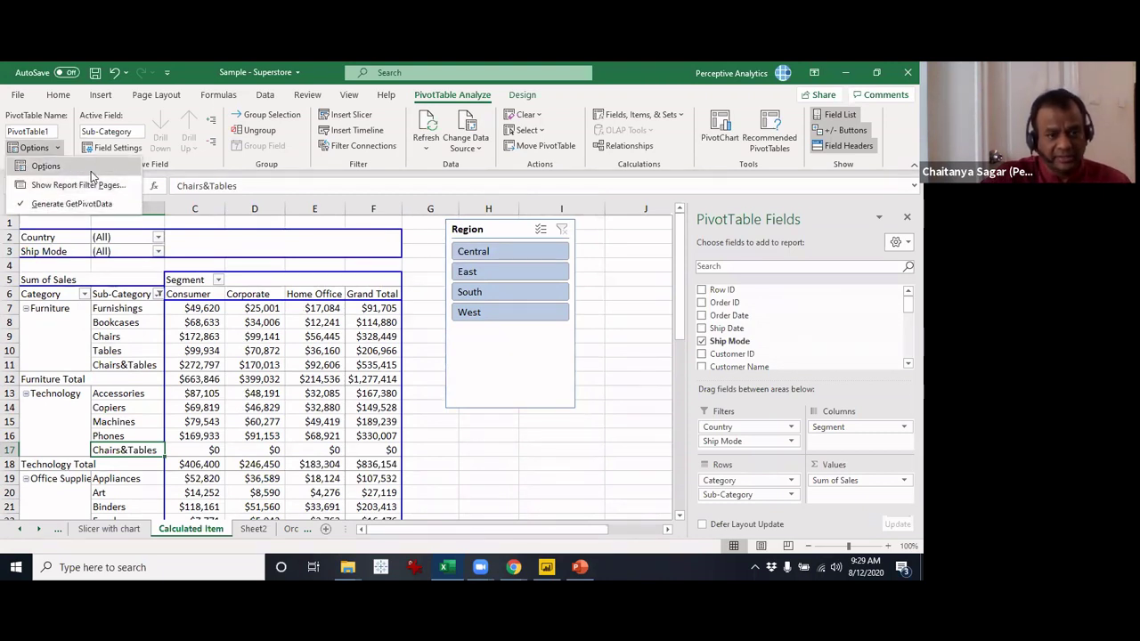
click(45, 166)
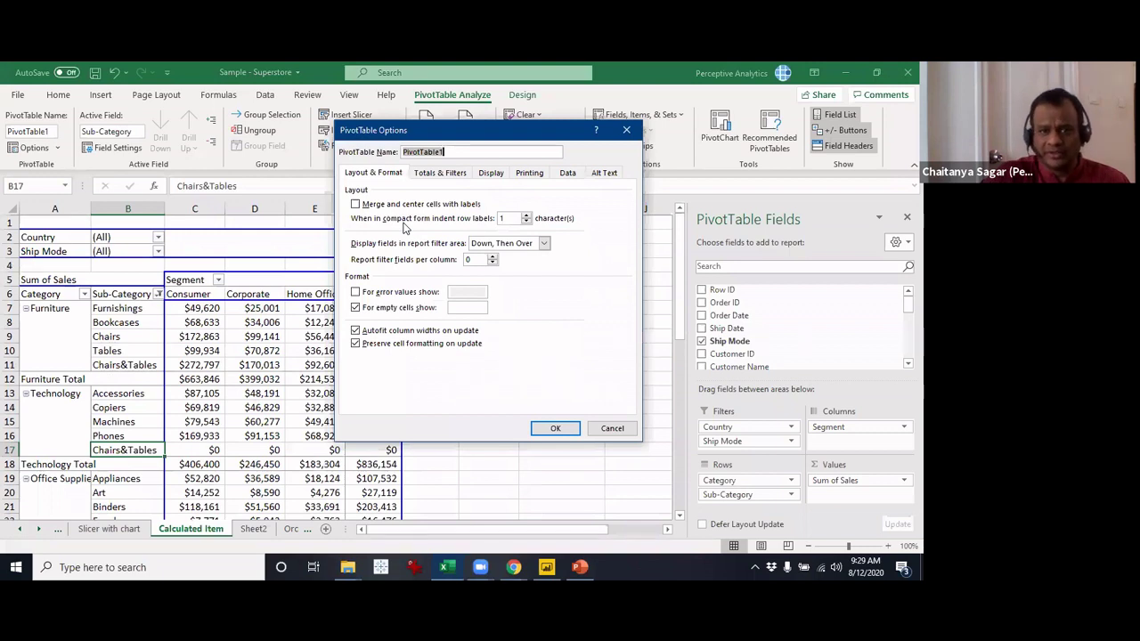
click(440, 173)
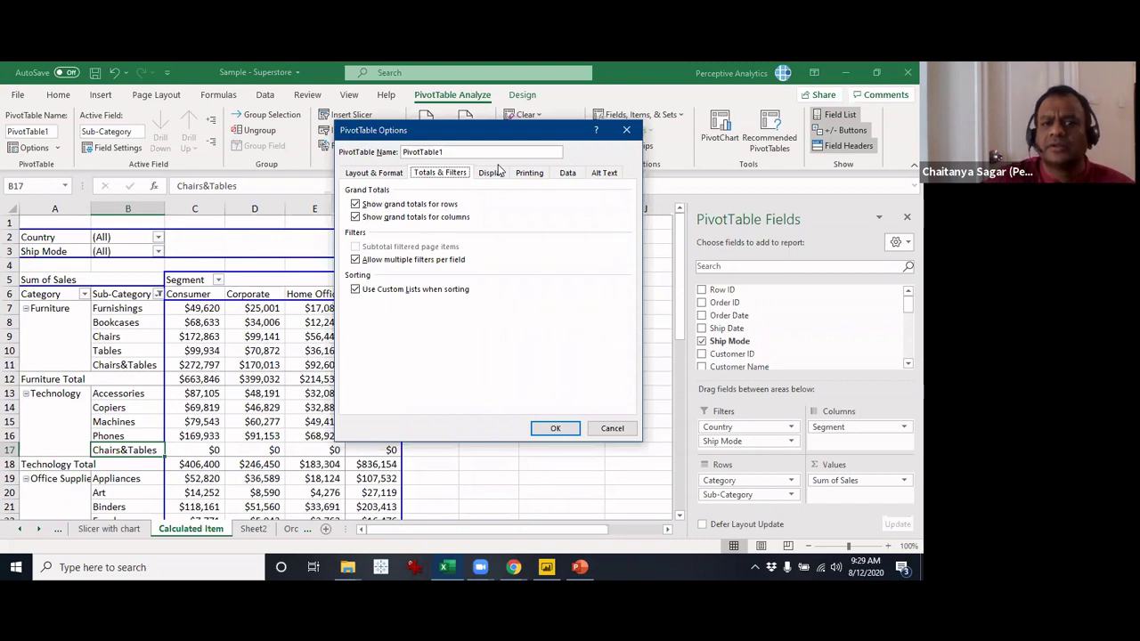
click(496, 173)
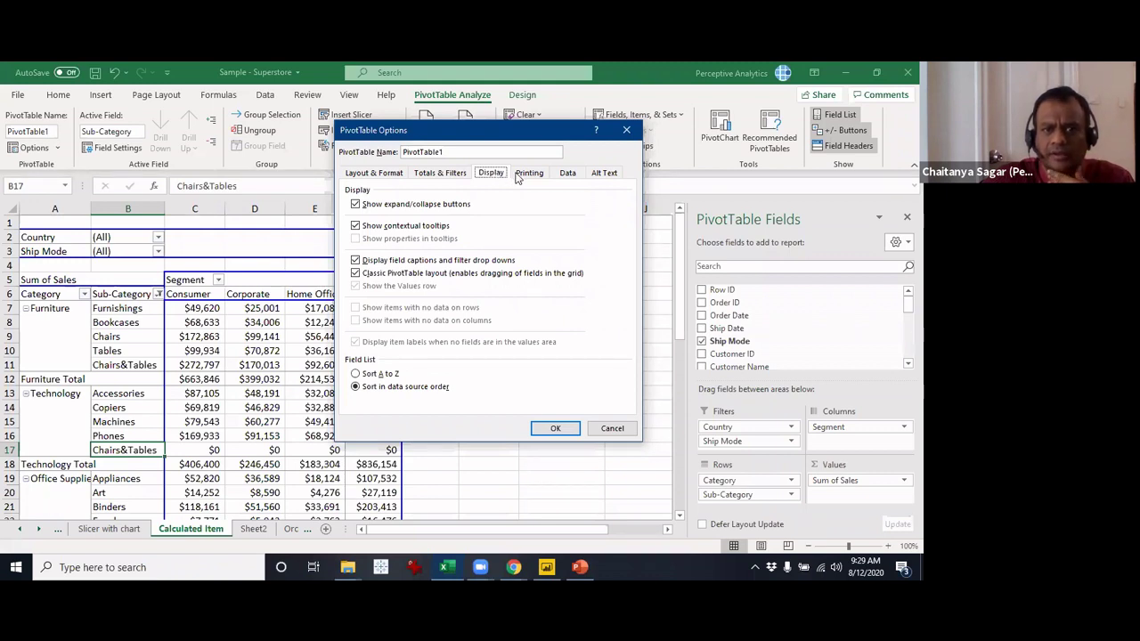
click(524, 175)
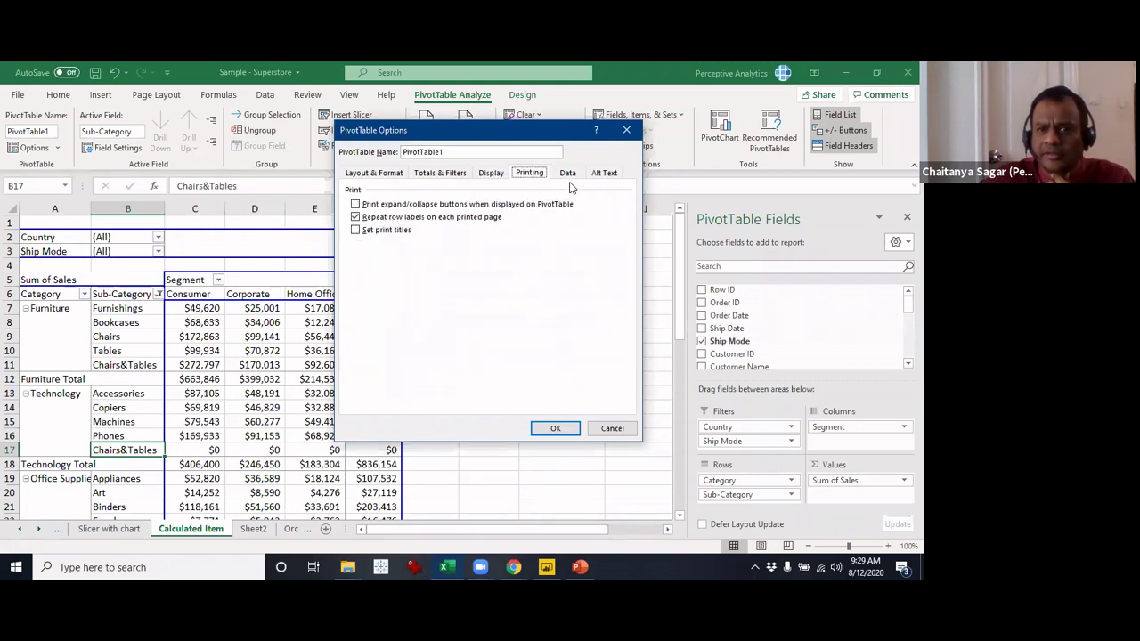
click(561, 174)
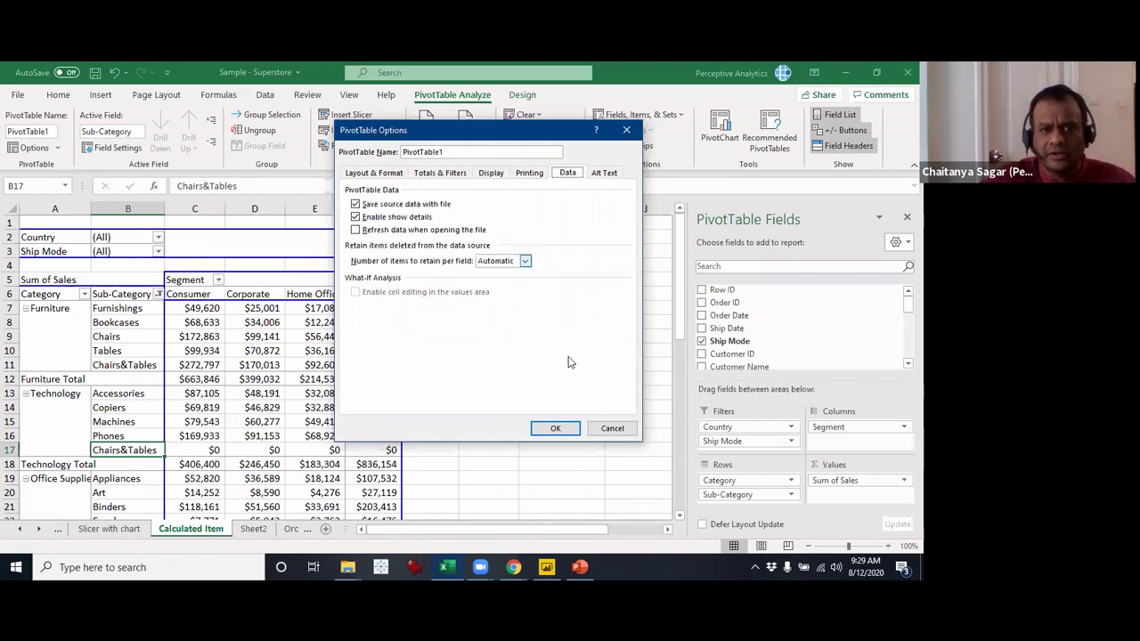
click(621, 431)
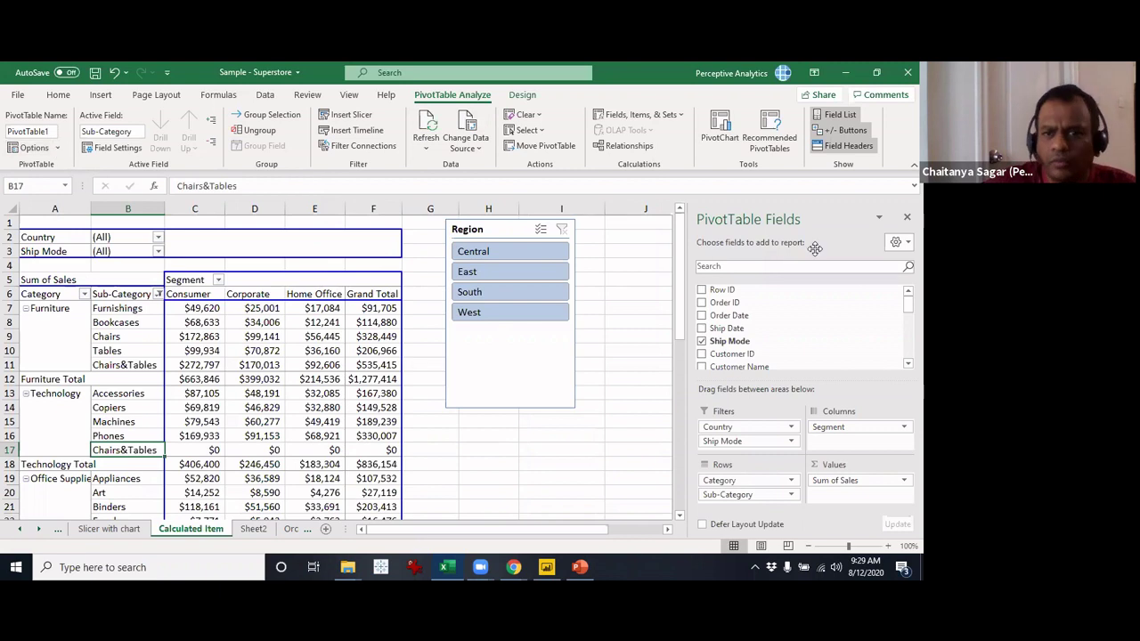
click(898, 241)
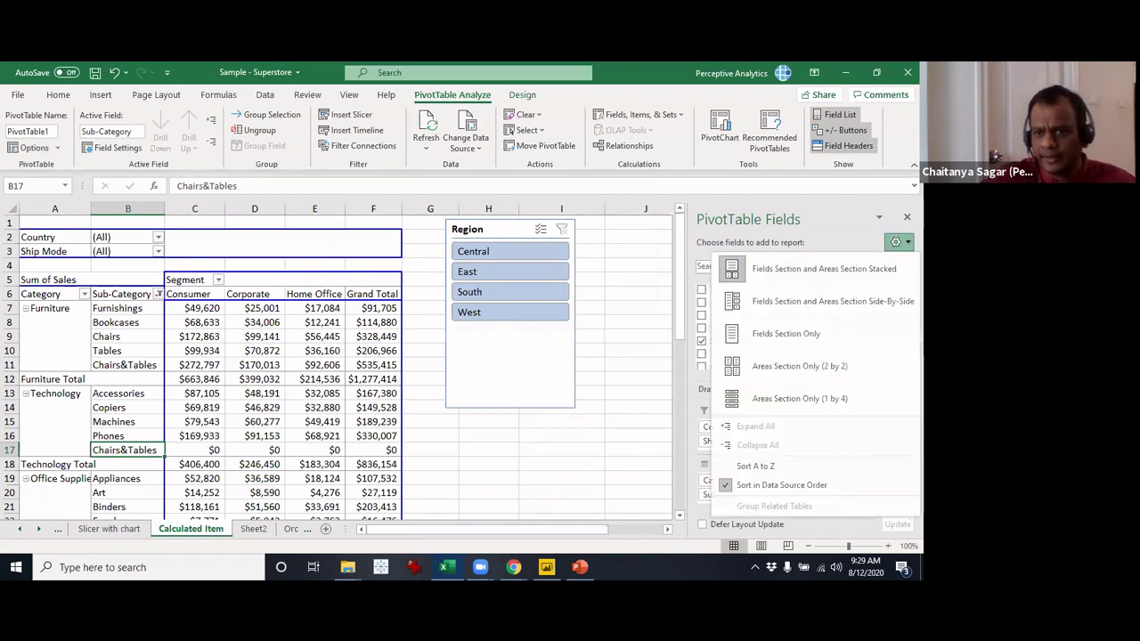
click(777, 226)
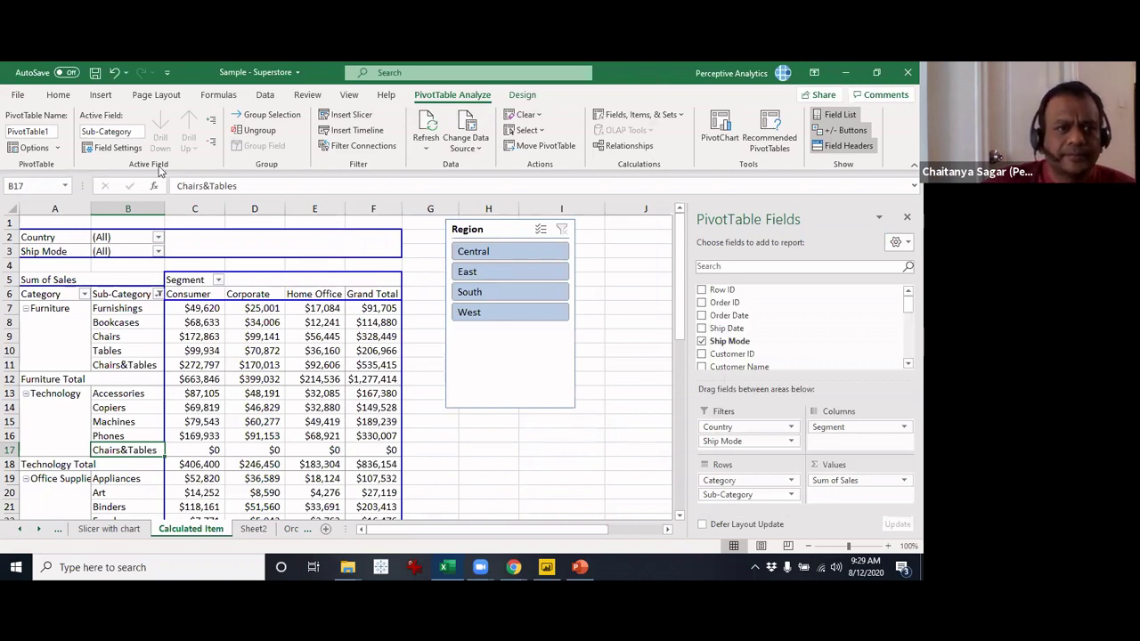
click(59, 150)
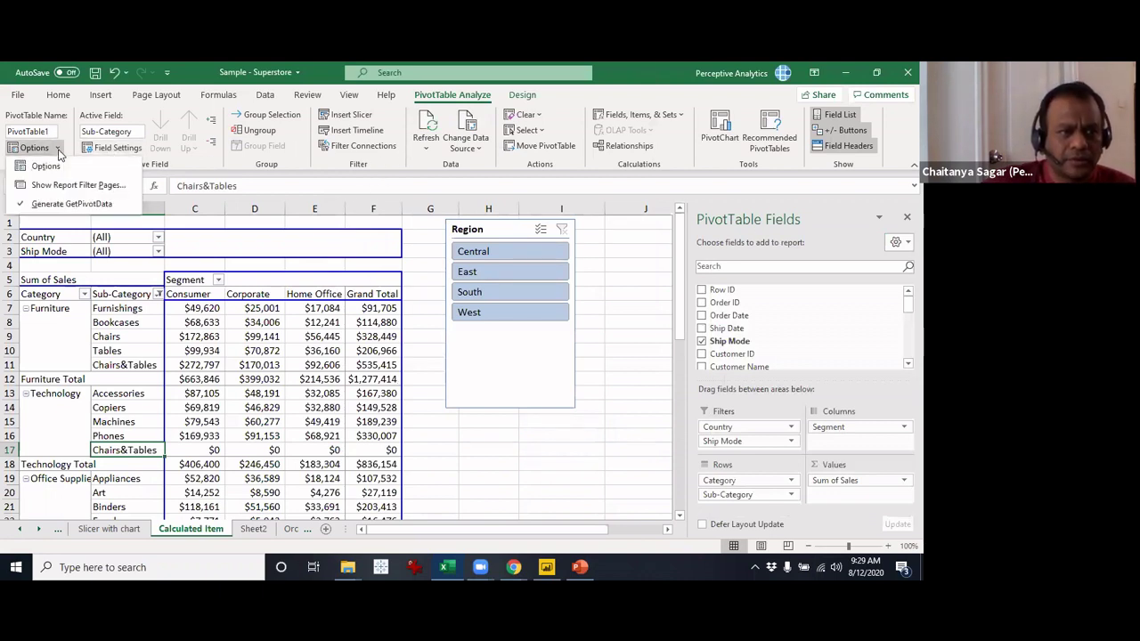
click(62, 164)
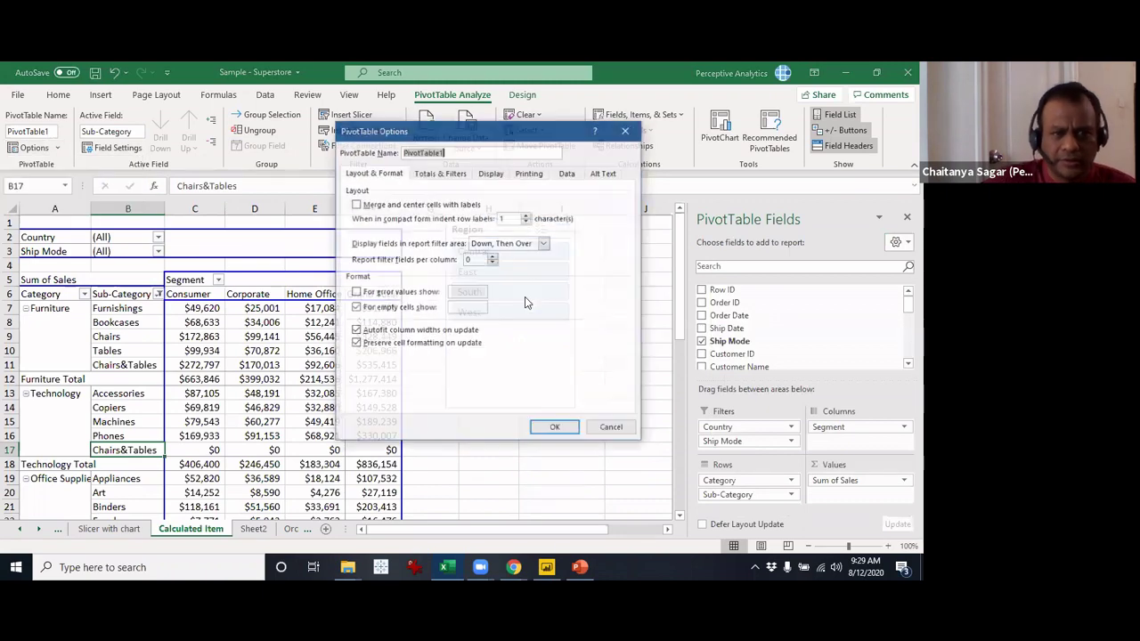
click(627, 130)
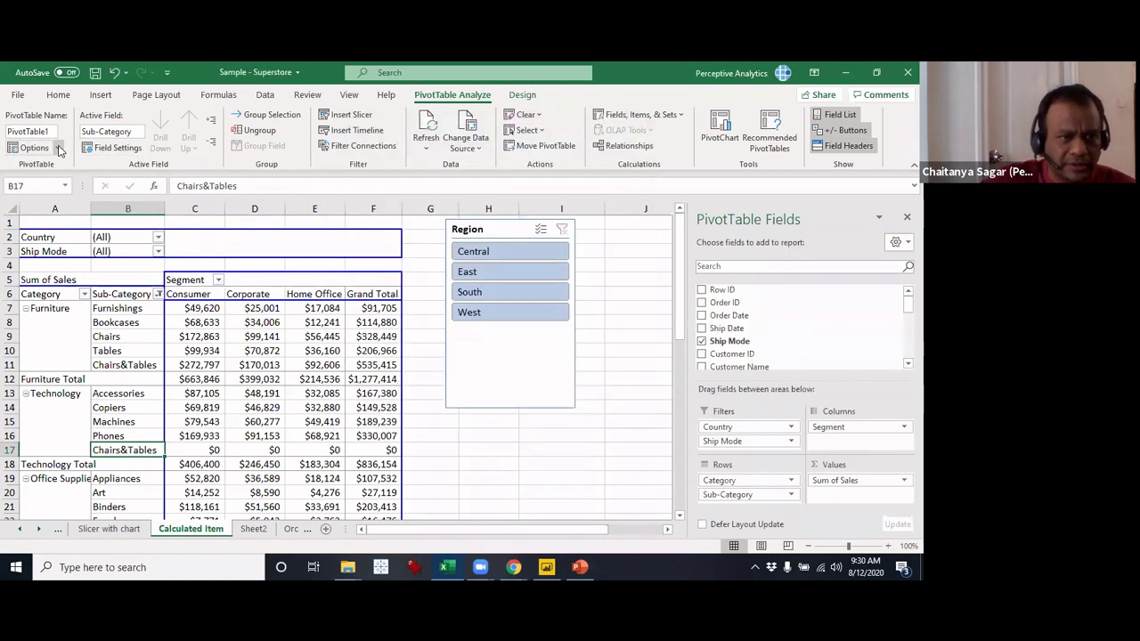
click(57, 149)
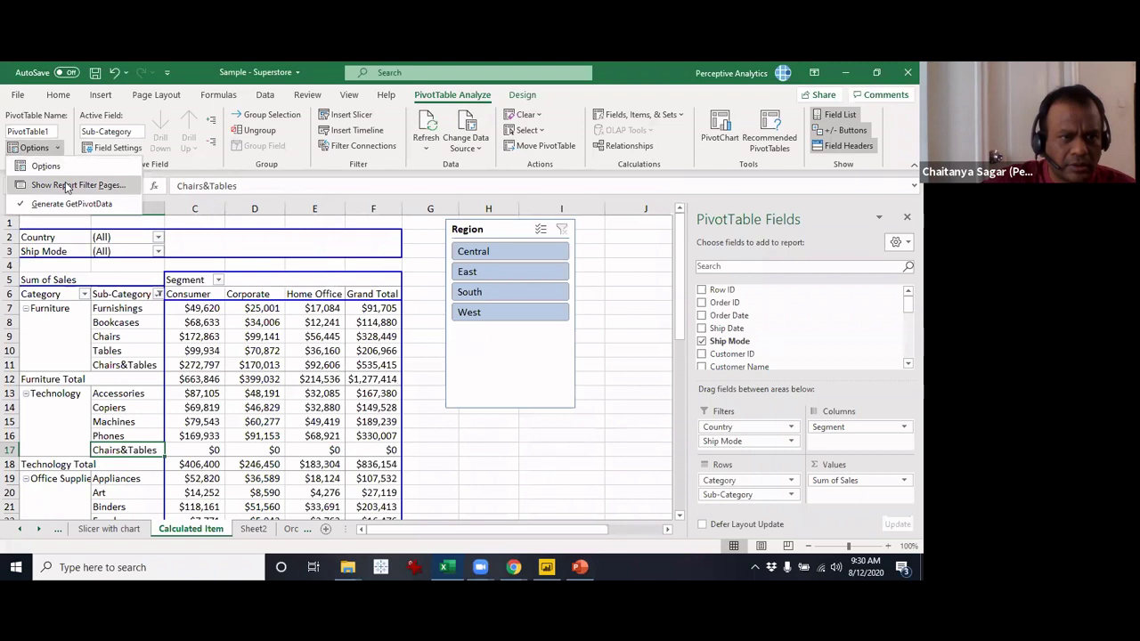
click(258, 344)
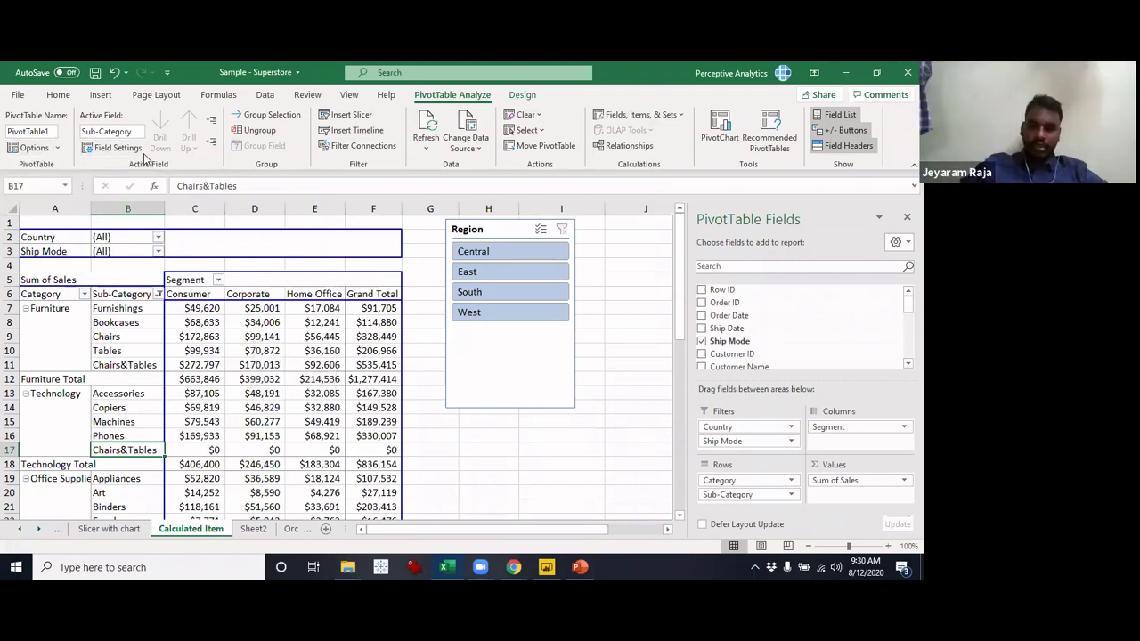
- Turn on showing items with no data for the Sub-Category field and look through the expanded pivot table
click(111, 148)
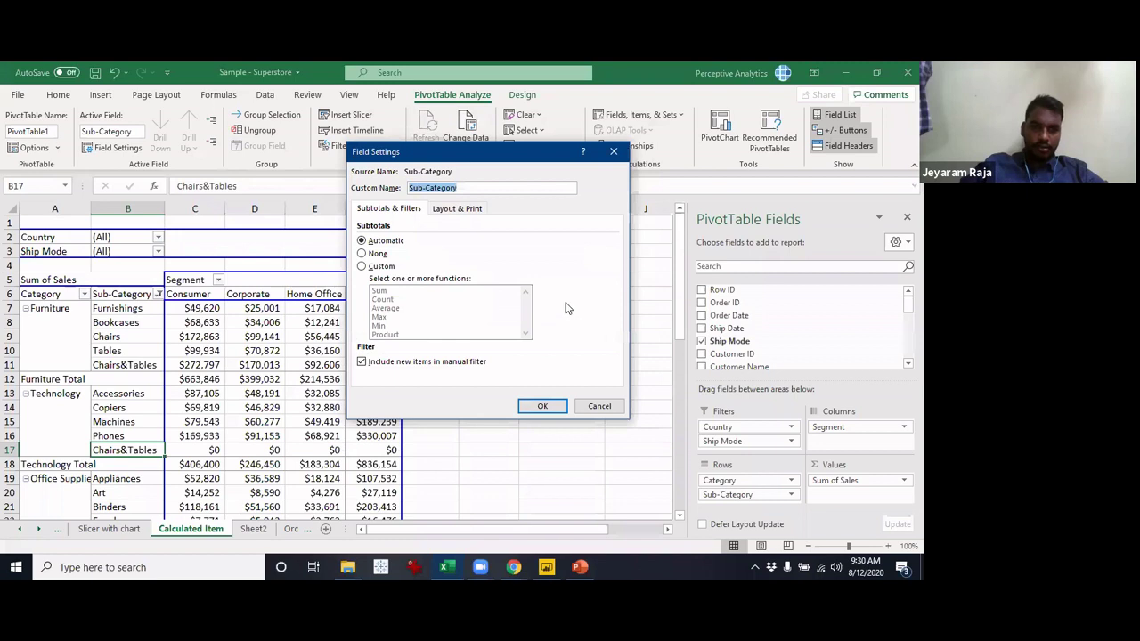
click(472, 208)
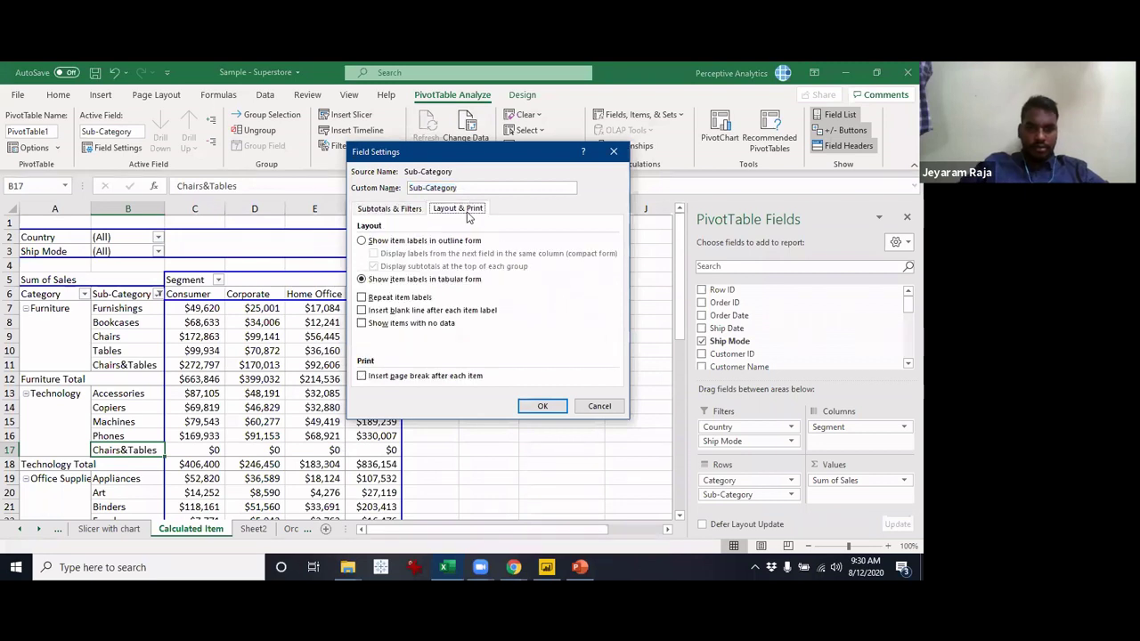
click(425, 325)
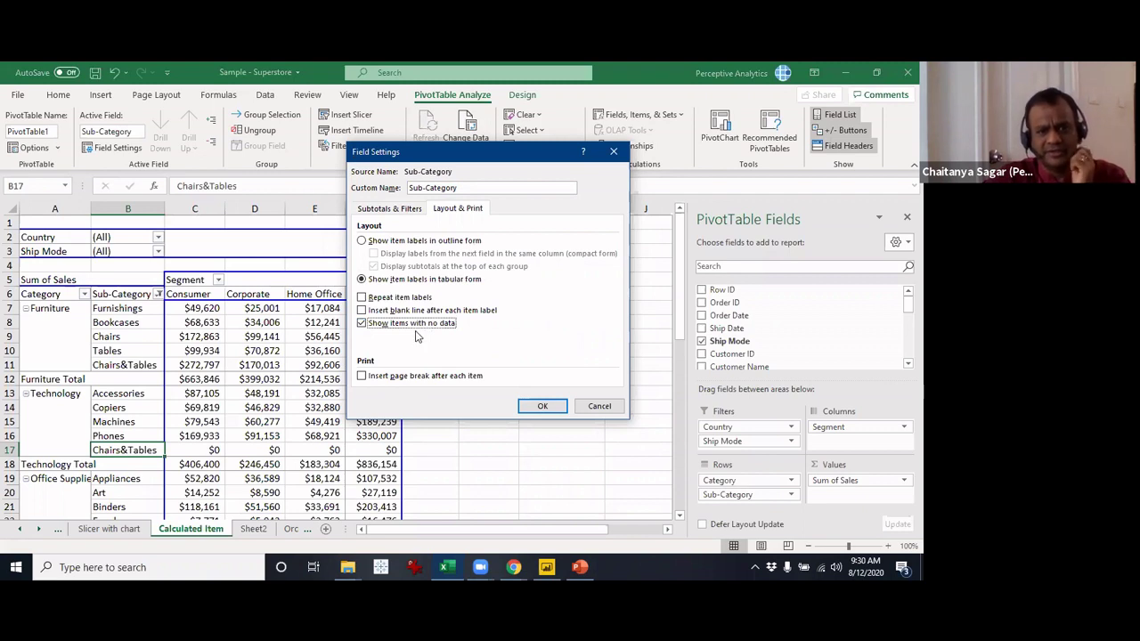
click(545, 407)
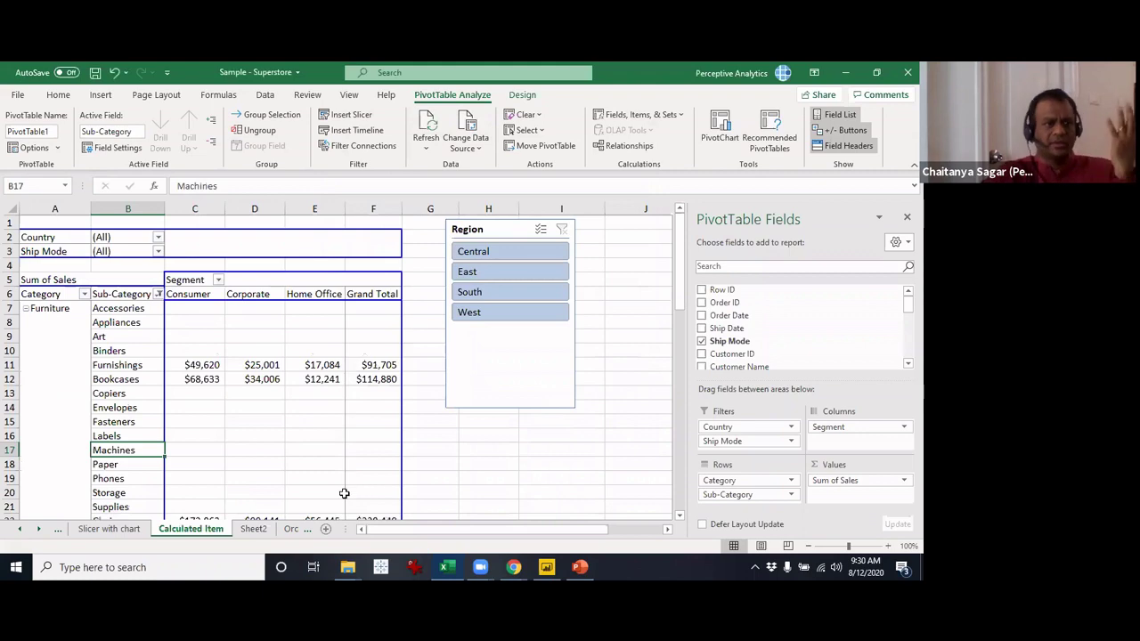
scroll(338, 449, down, 9)
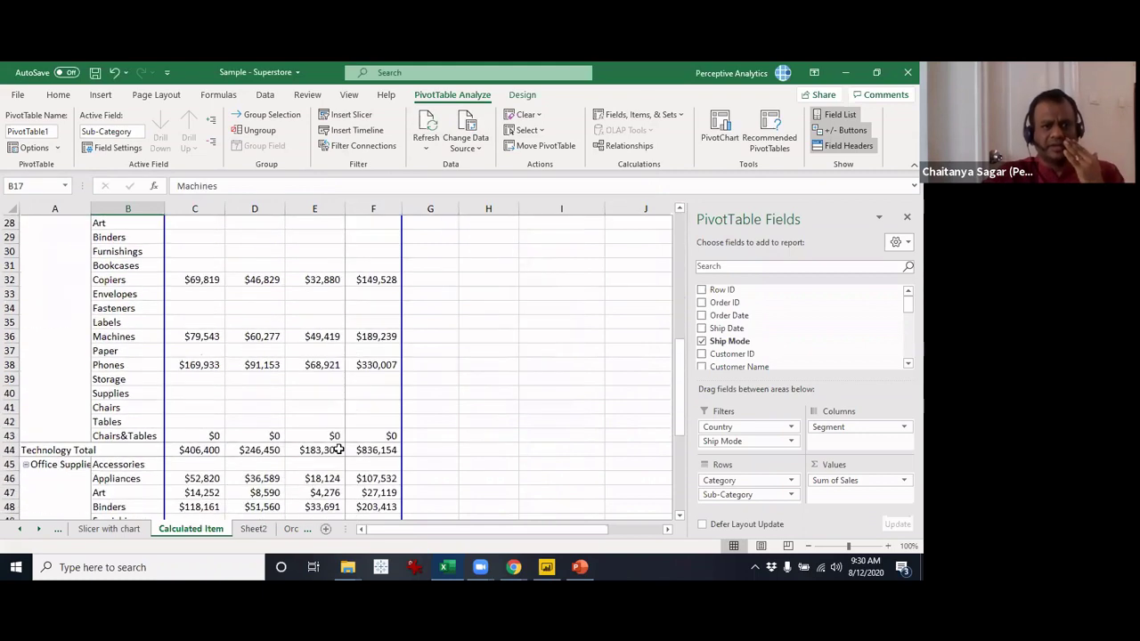
scroll(339, 449, up, 6)
scroll(338, 449, up, 3)
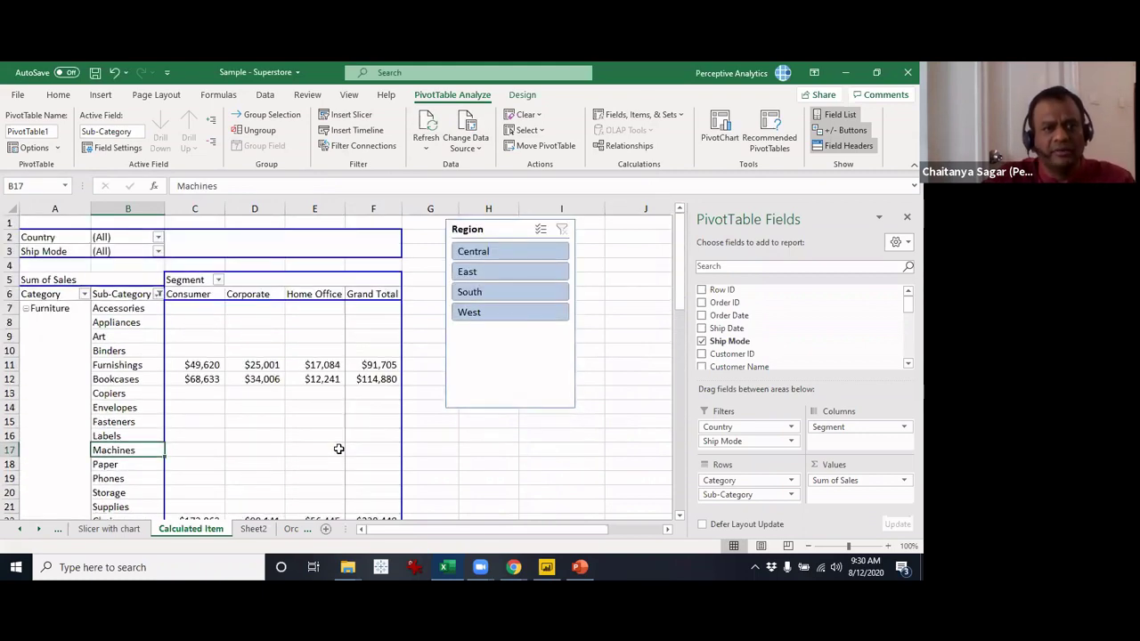
- Turn off showing items with no data in the Sub-Category field settings
click(113, 147)
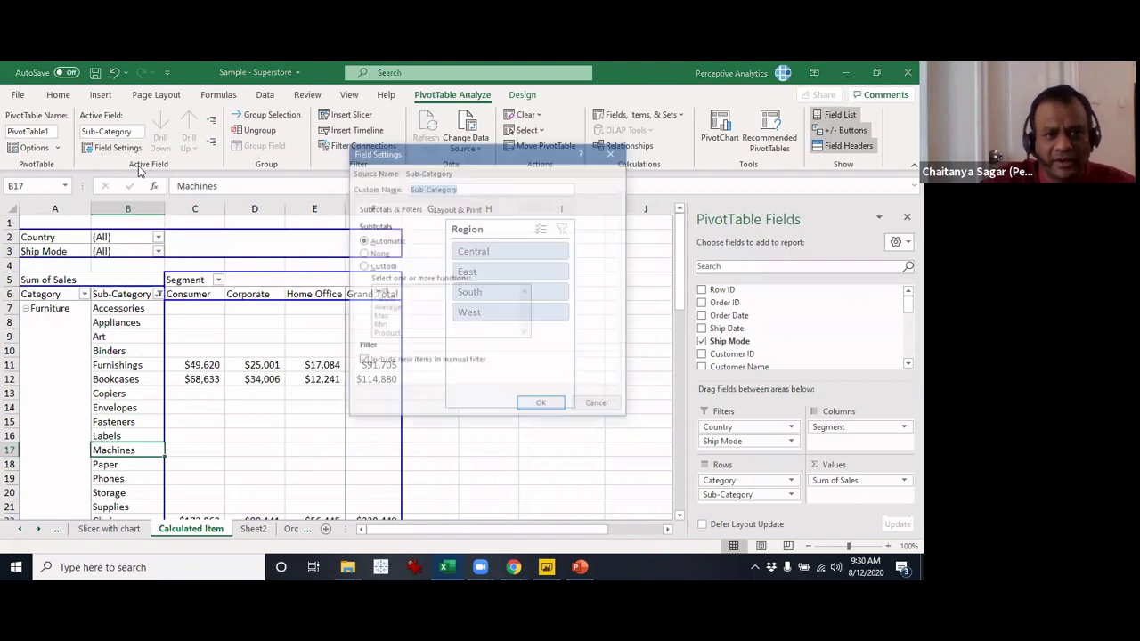
click(481, 208)
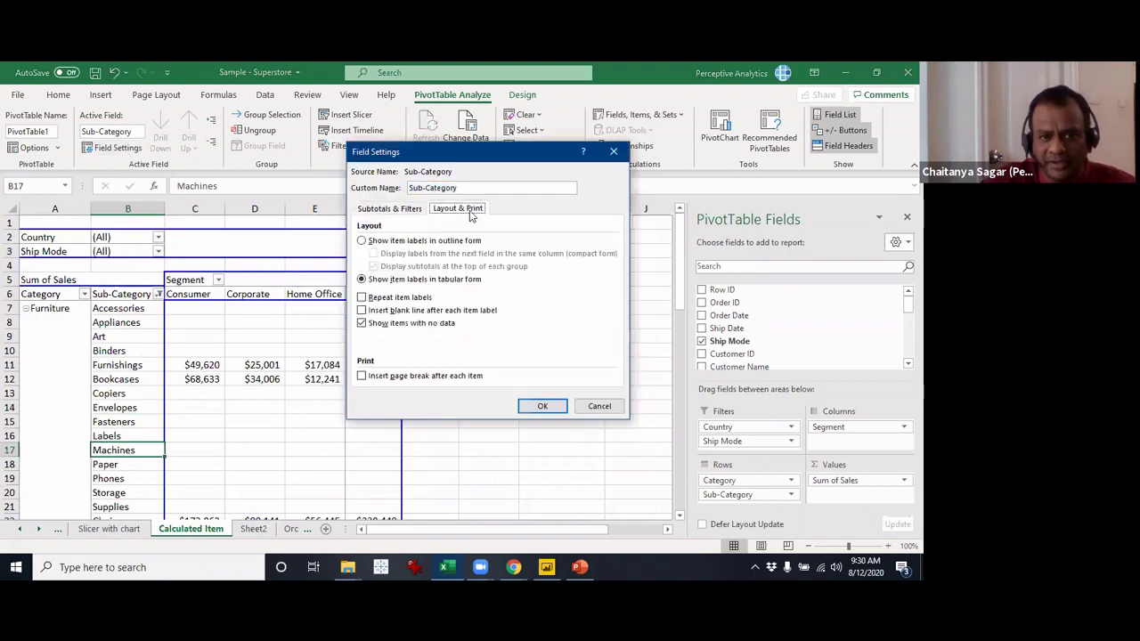
click(437, 326)
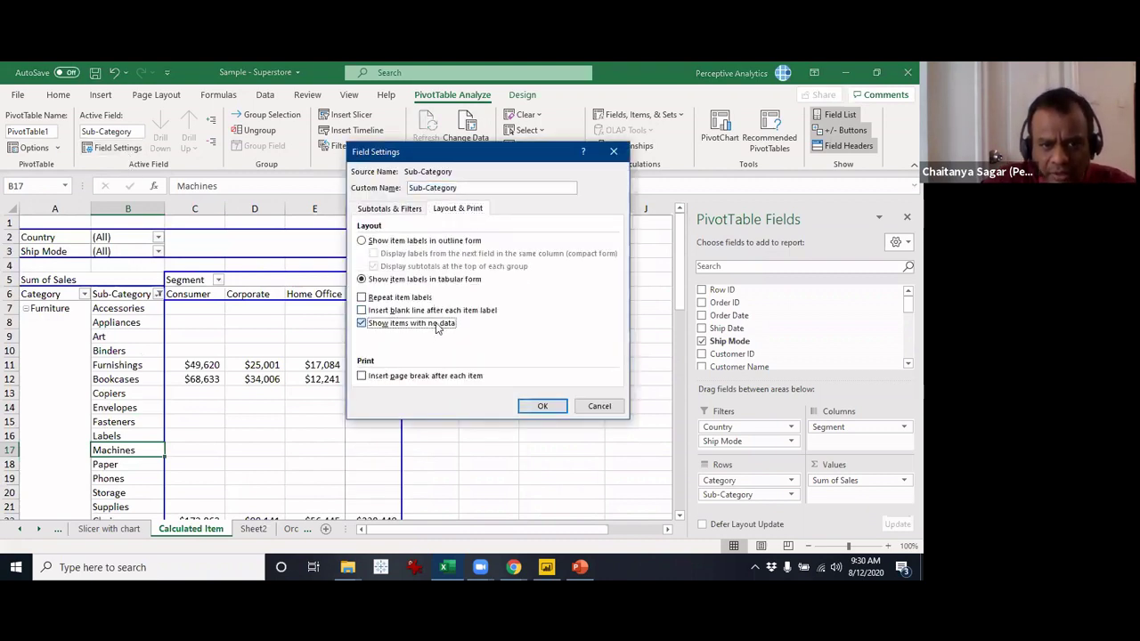
click(532, 415)
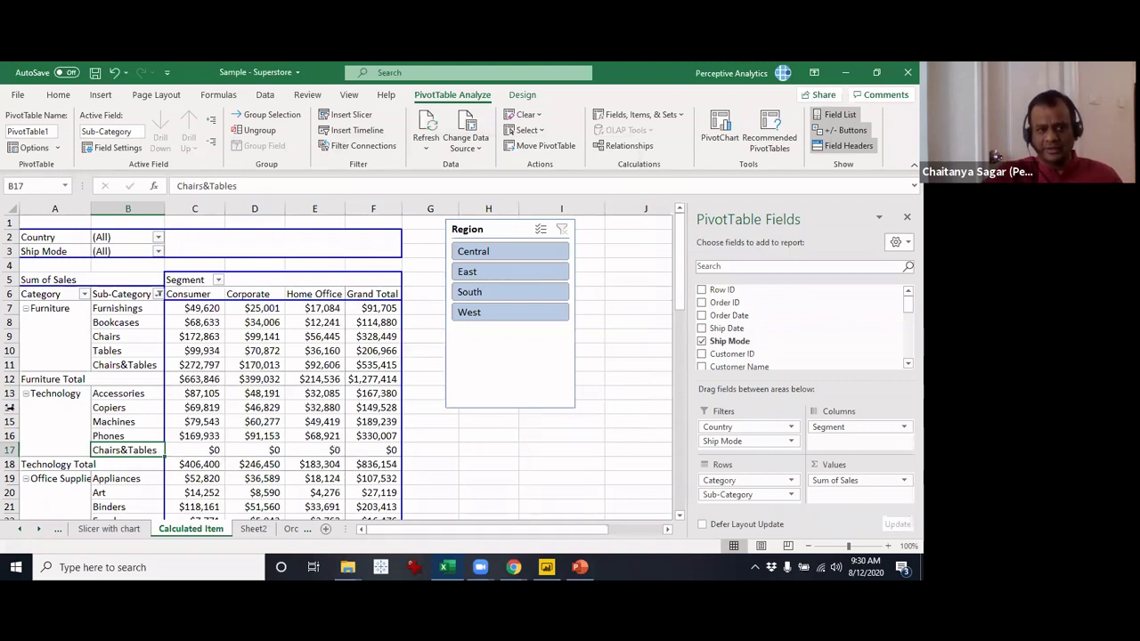
- Hide the worksheet row of the Chairs&Tables item under Furniture, and undo the hiding
click(9, 365)
right_click(10, 365)
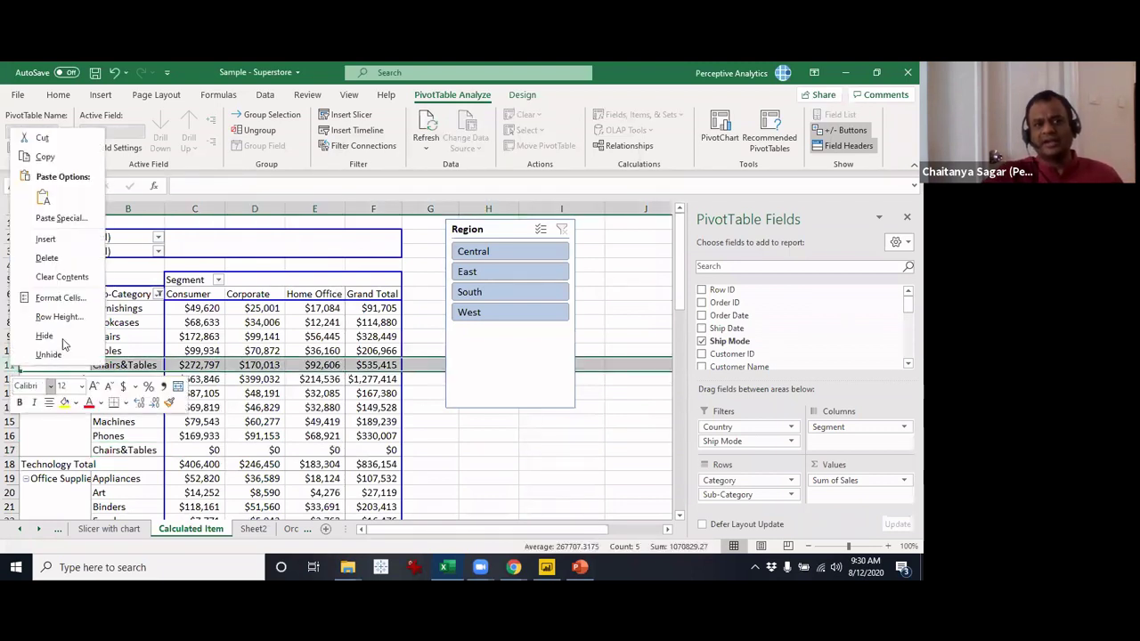
click(36, 335)
drag(282, 406, 291, 410)
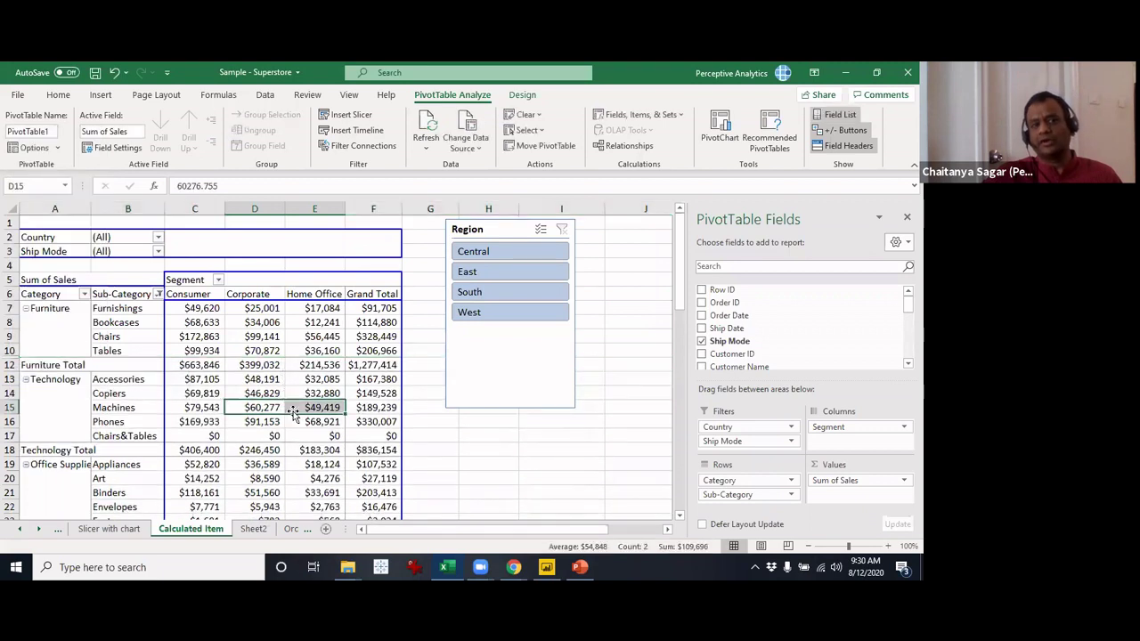
key(ctrl+z)
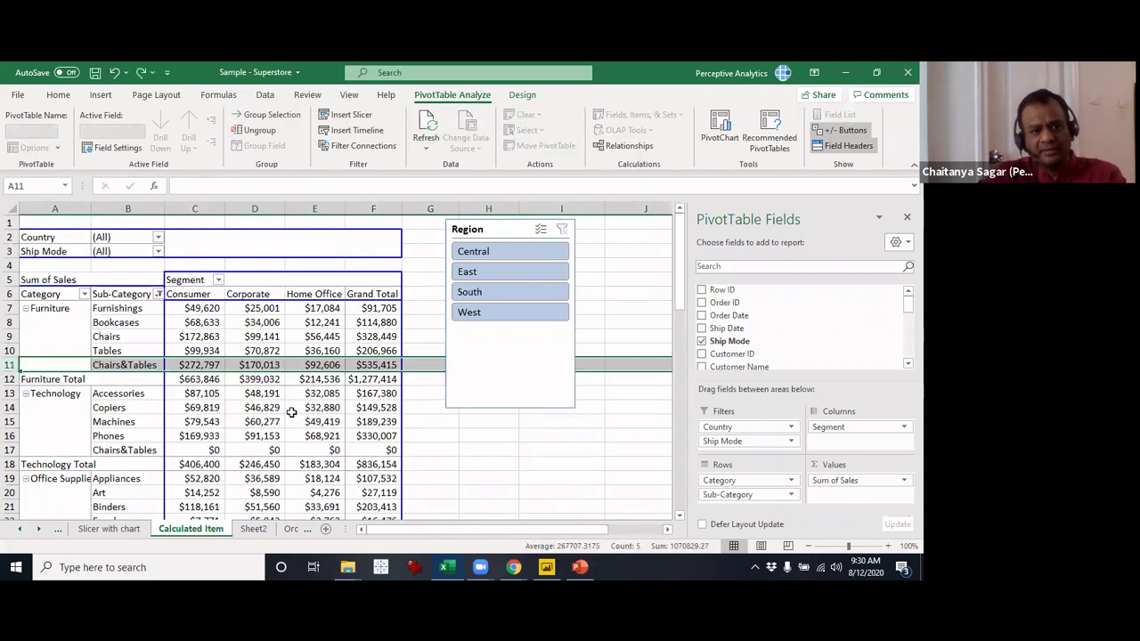
click(9, 450)
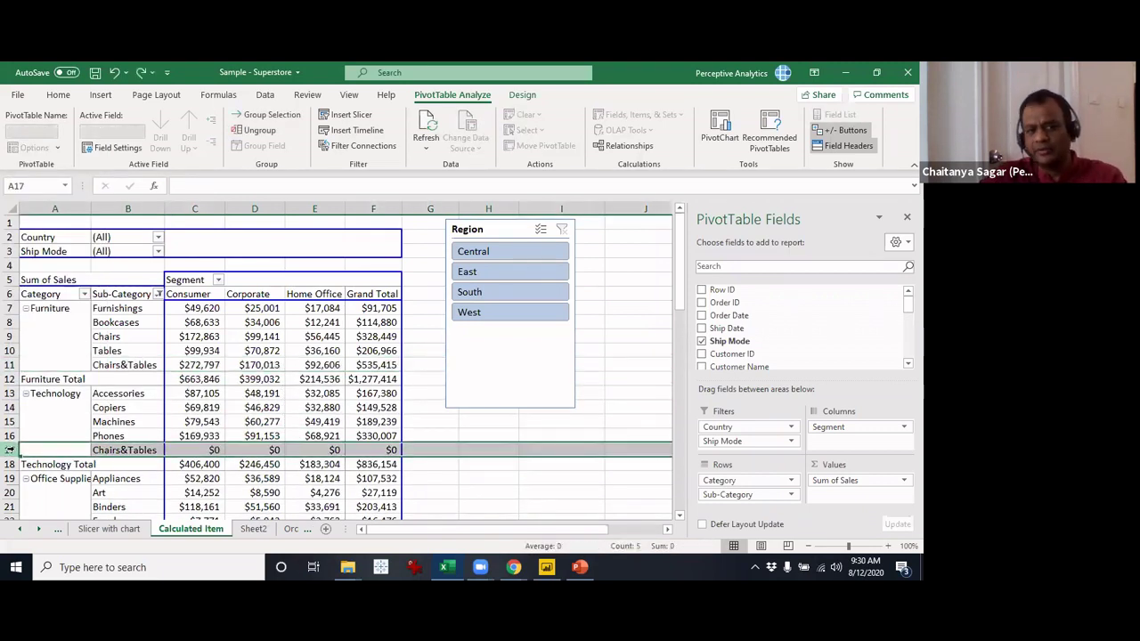
click(266, 446)
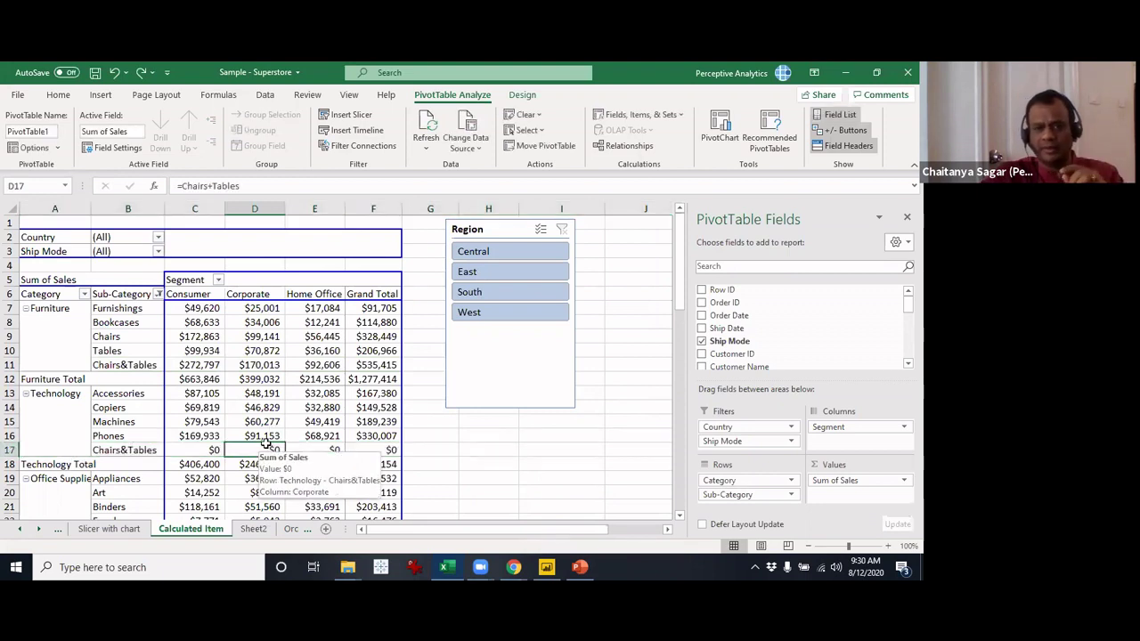
click(139, 342)
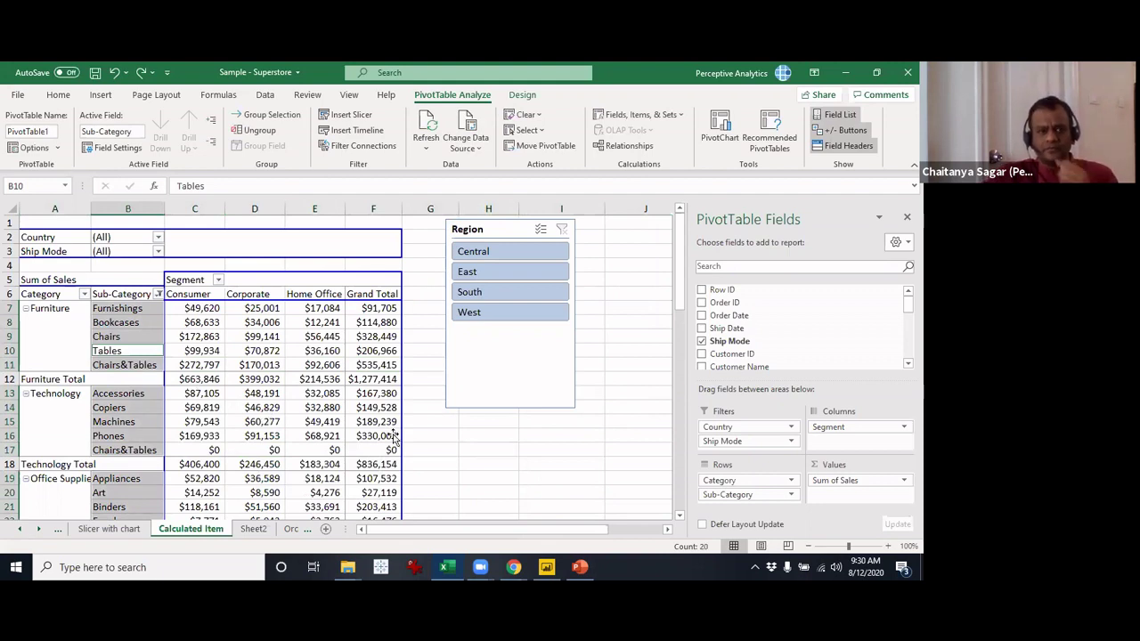
click(488, 475)
click(107, 324)
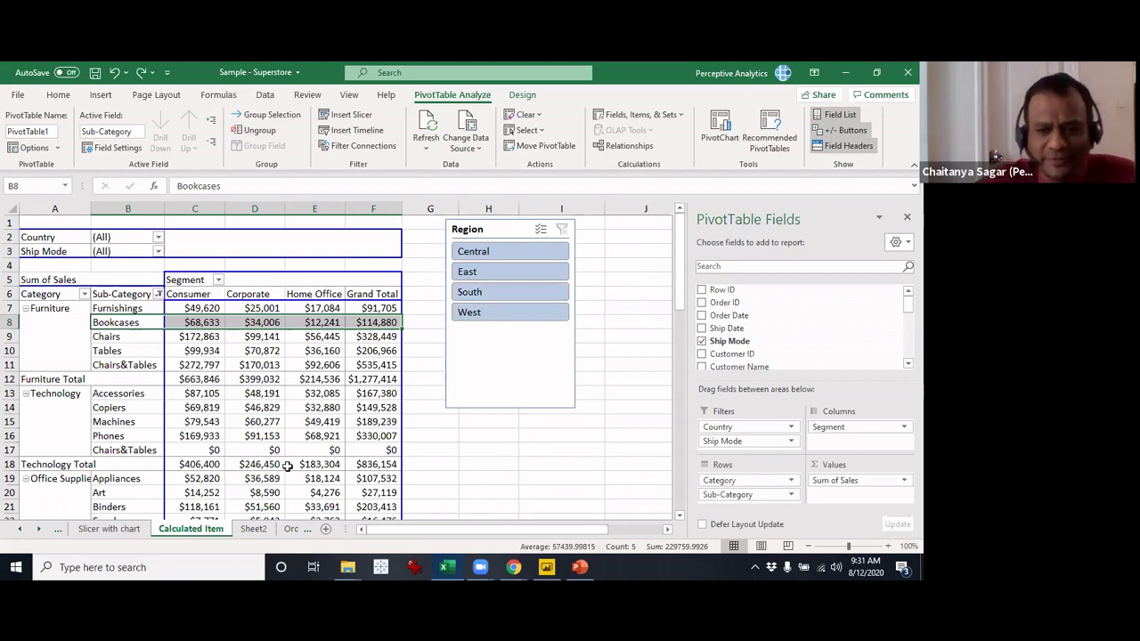
mouse_move(288, 467)
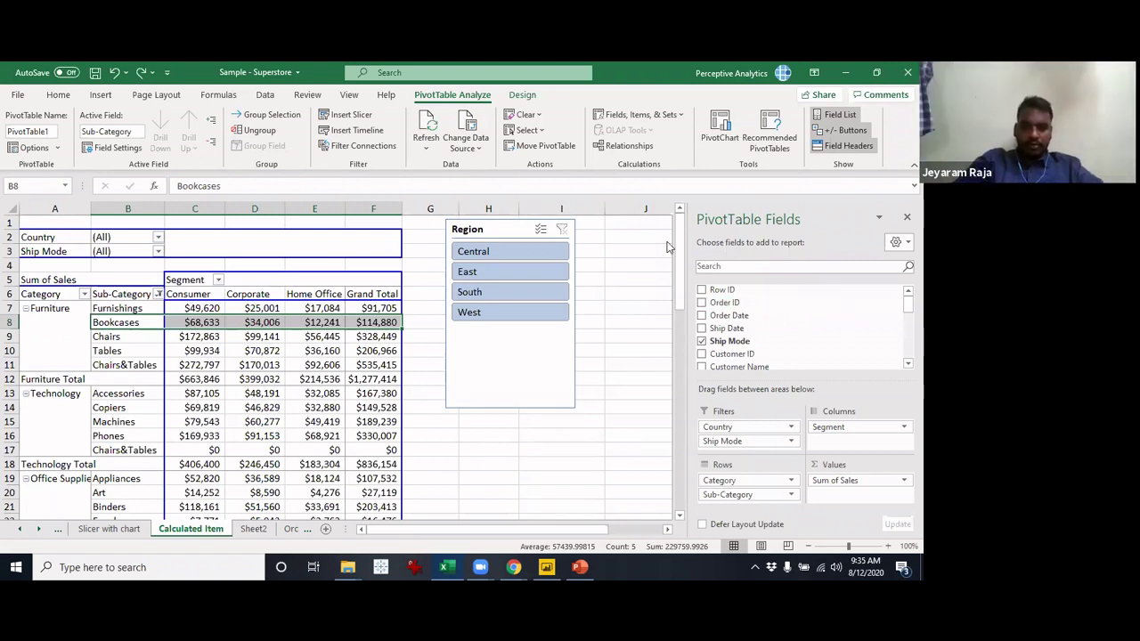
- Go to the Slicer worksheet of the workbook
click(472, 508)
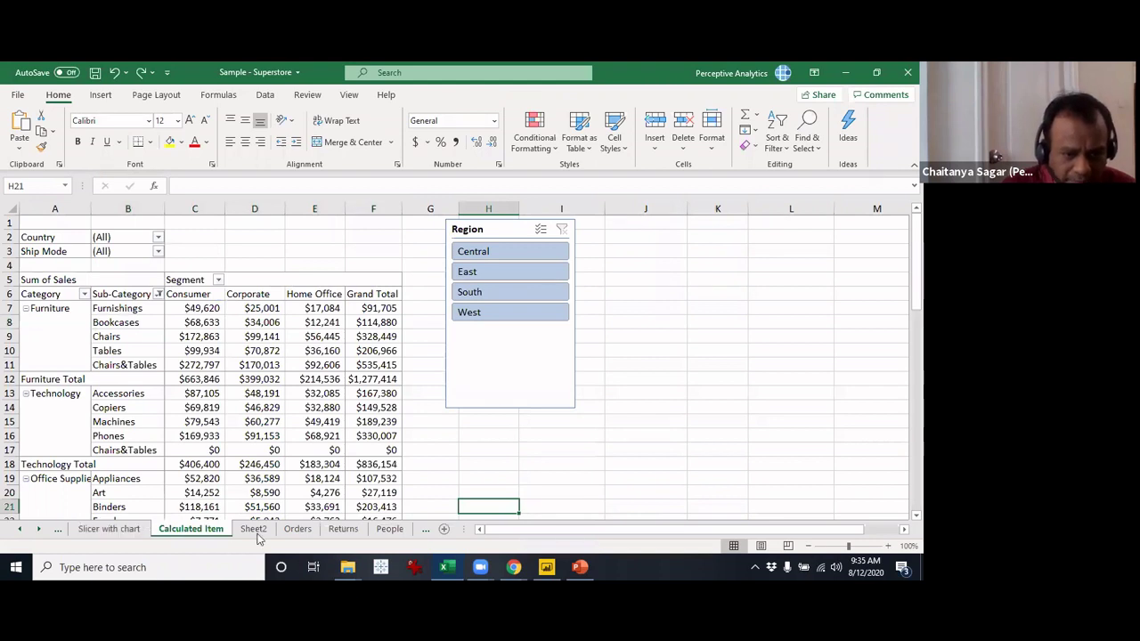
click(38, 529)
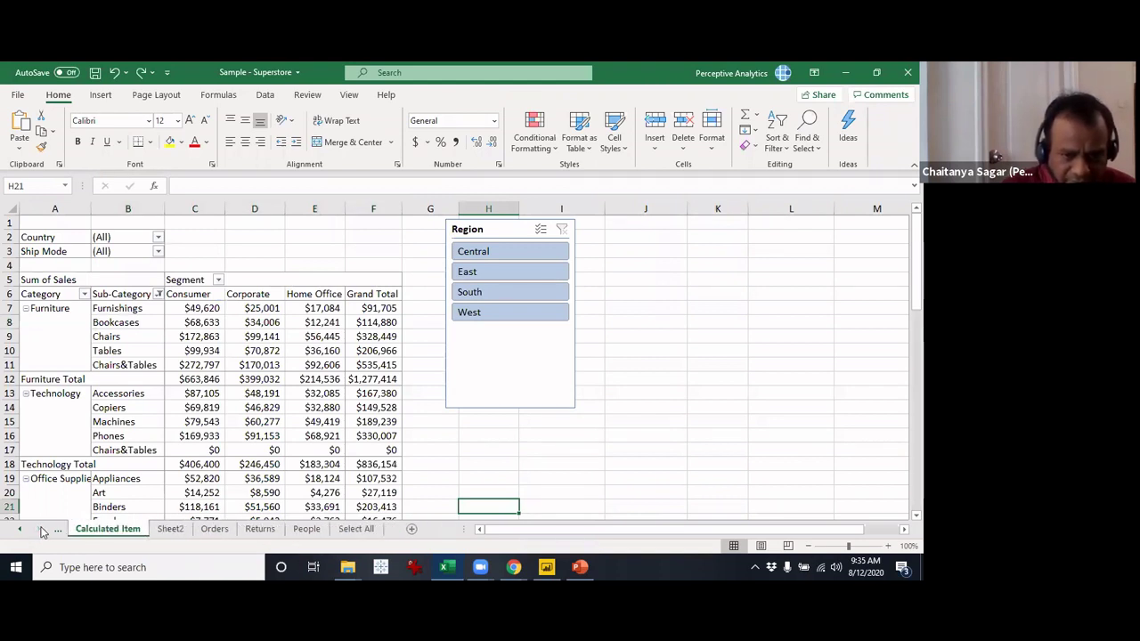
click(19, 529)
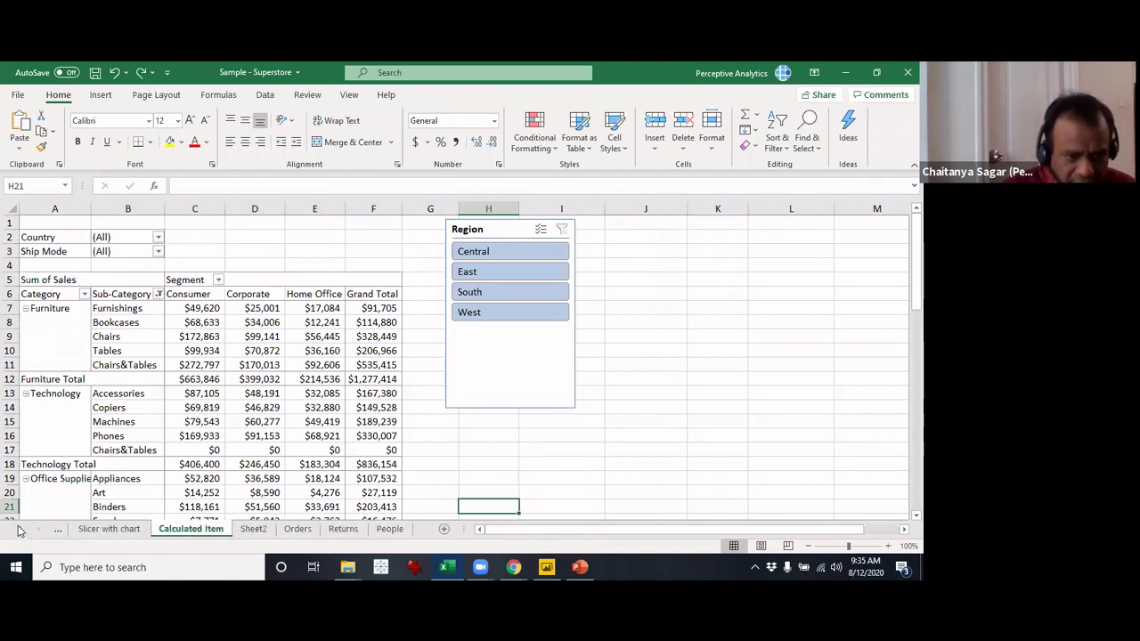
click(20, 529)
click(19, 529)
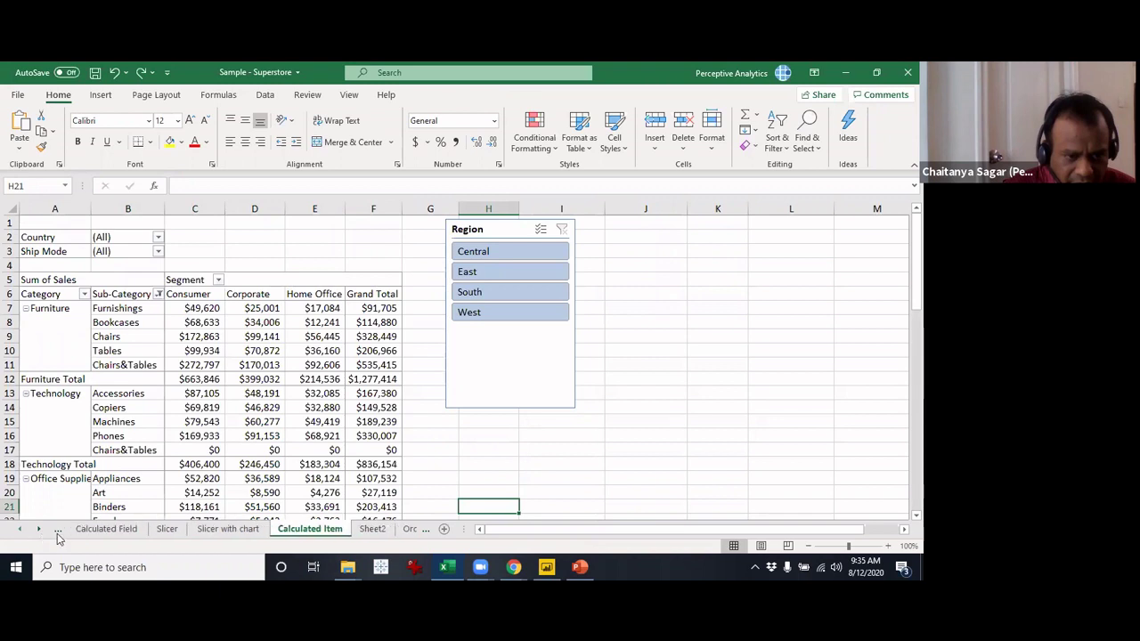
click(169, 529)
click(279, 409)
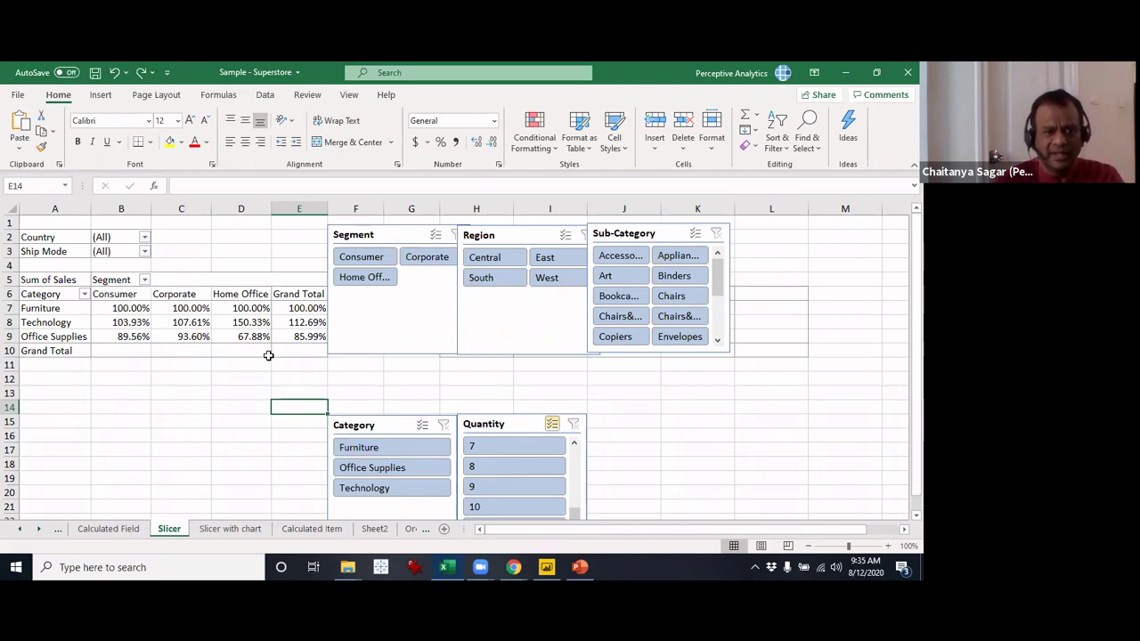
click(247, 319)
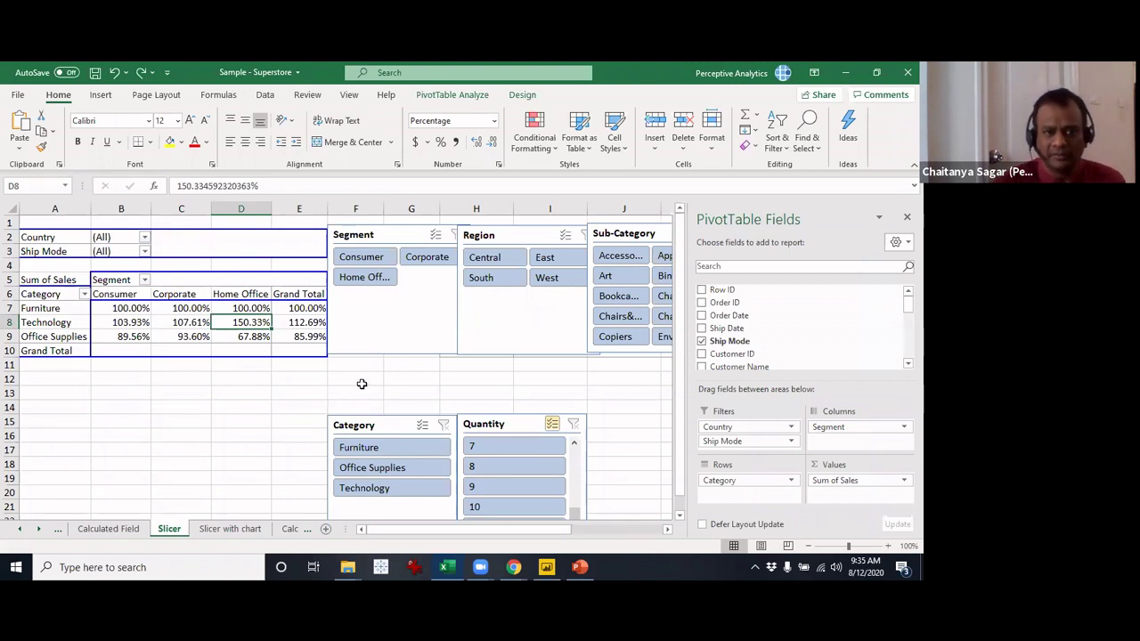
click(472, 97)
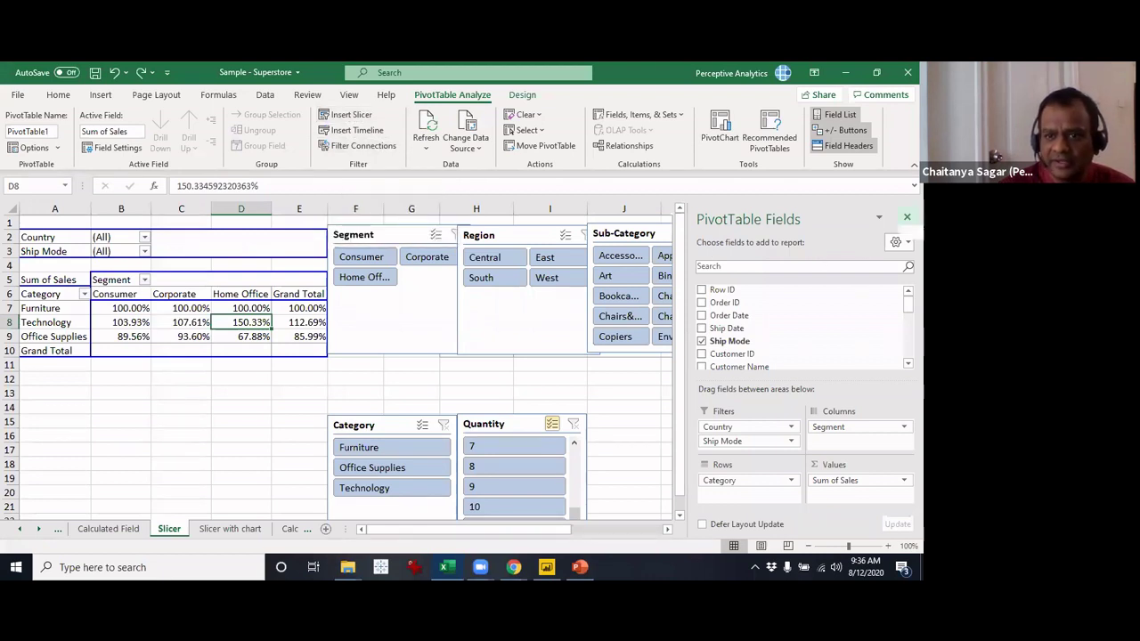
click(352, 115)
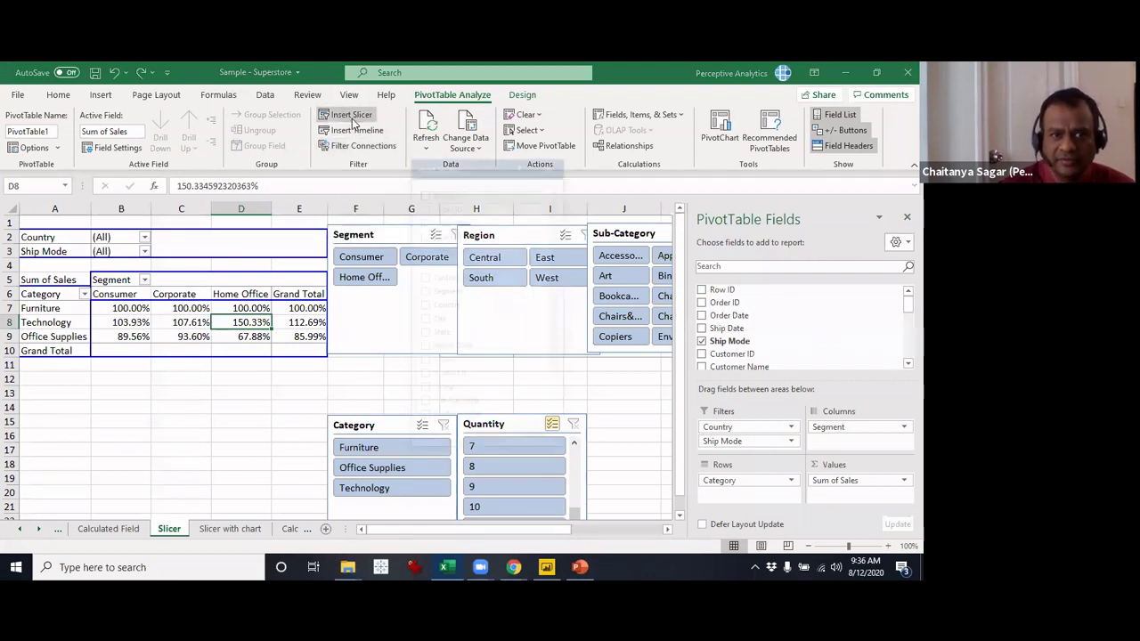
scroll(557, 330, down, 2)
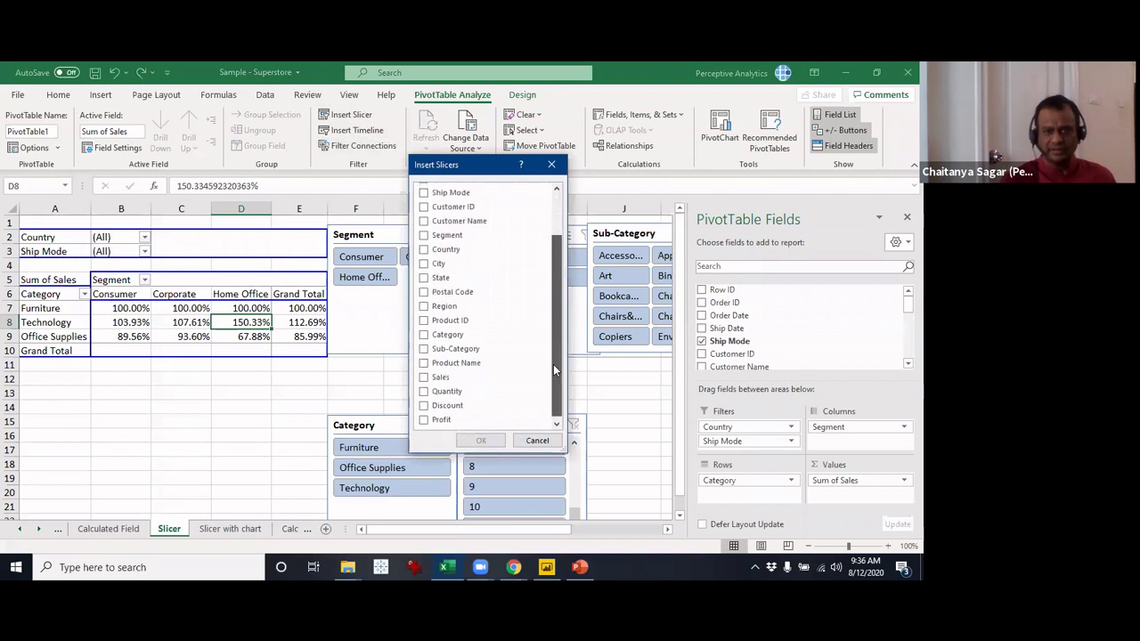
click(425, 376)
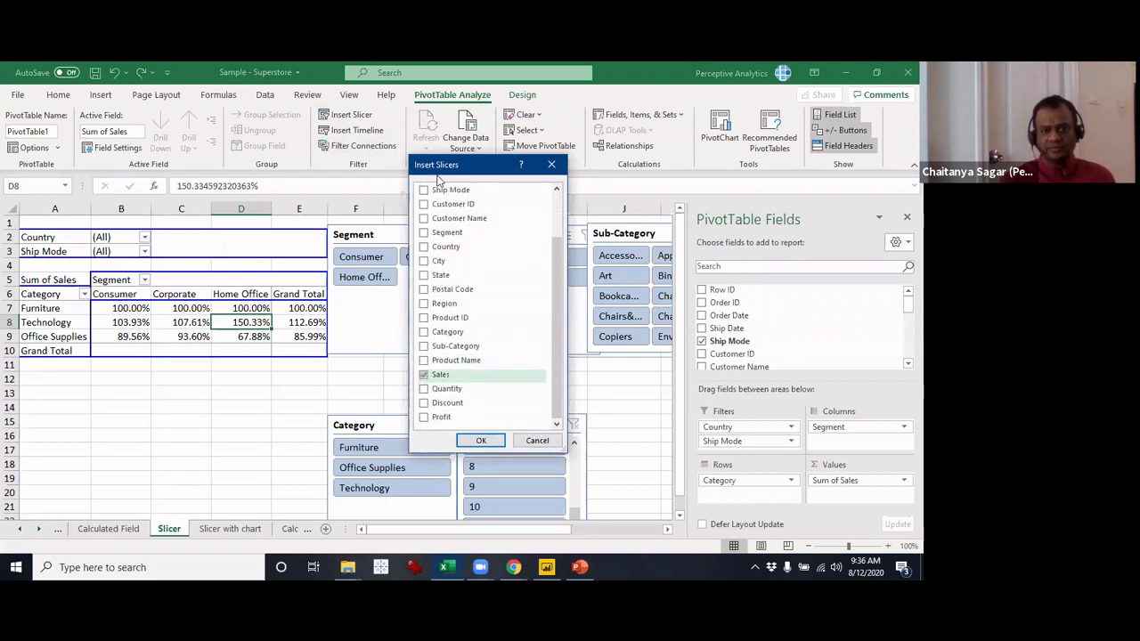
drag(437, 178, 290, 176)
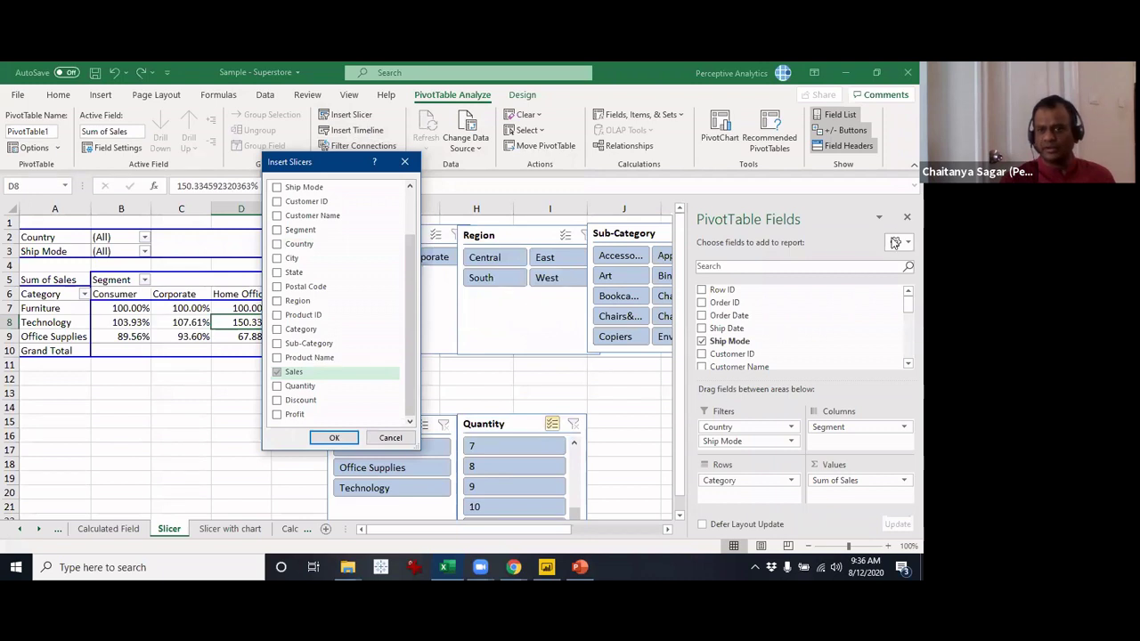
click(408, 438)
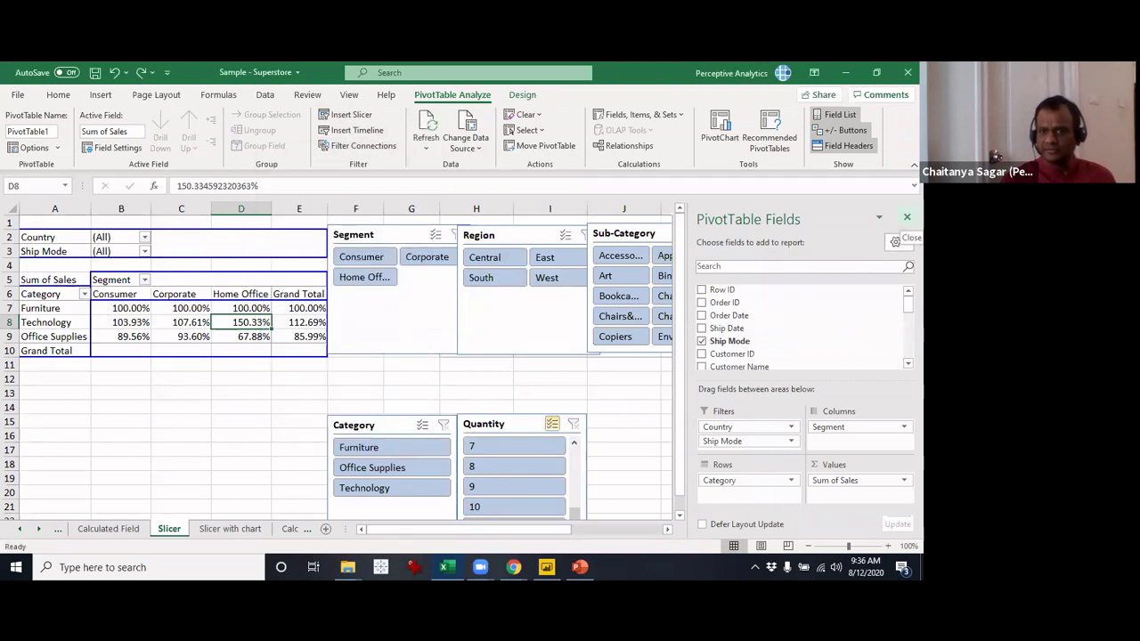
- Close the PivotTable Fields pane to free up space around the slicers
click(907, 216)
click(490, 378)
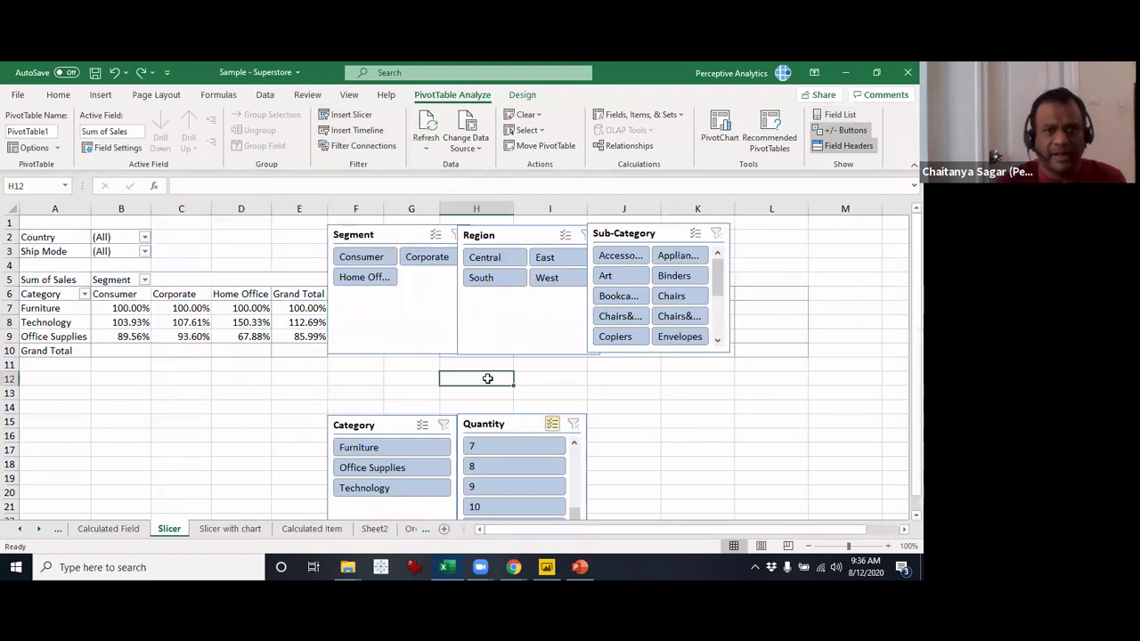
click(294, 323)
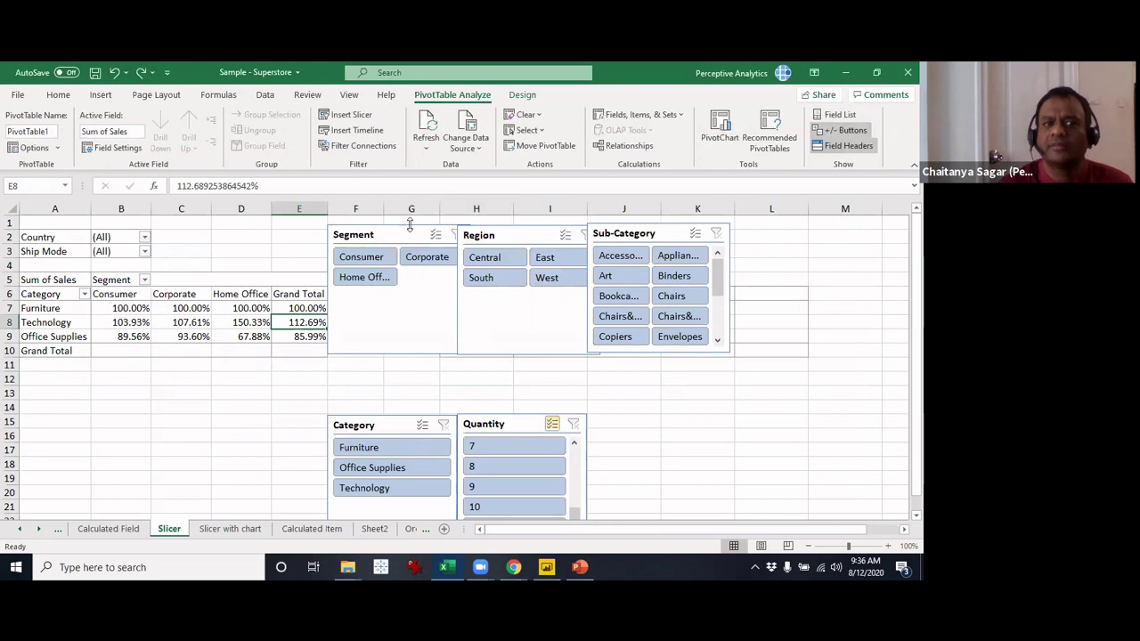
click(356, 116)
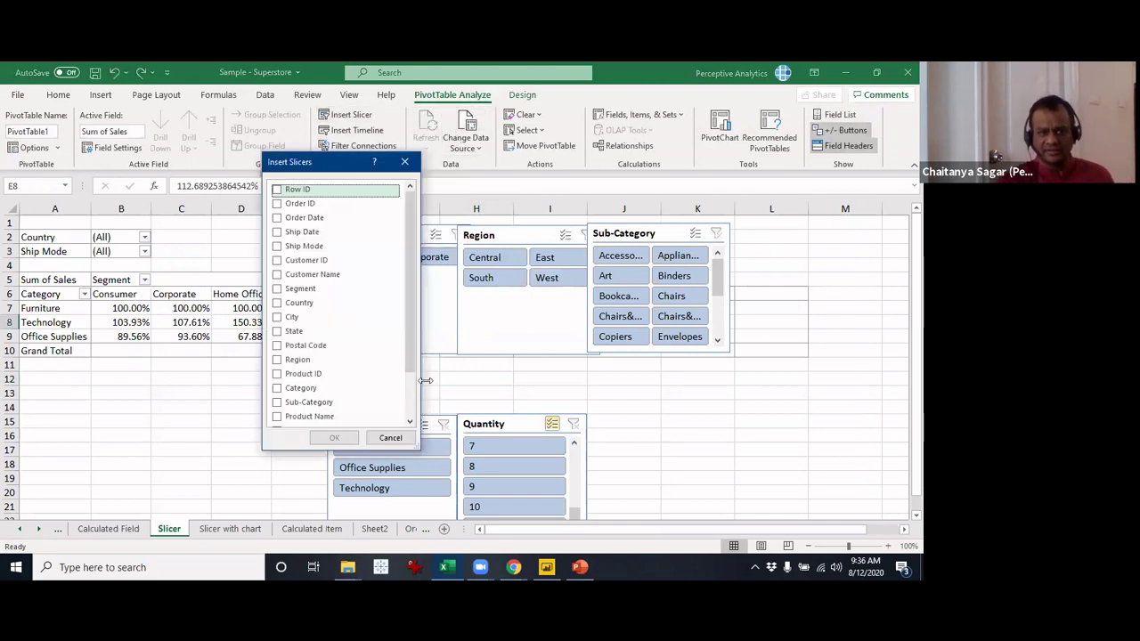
drag(408, 331, 430, 400)
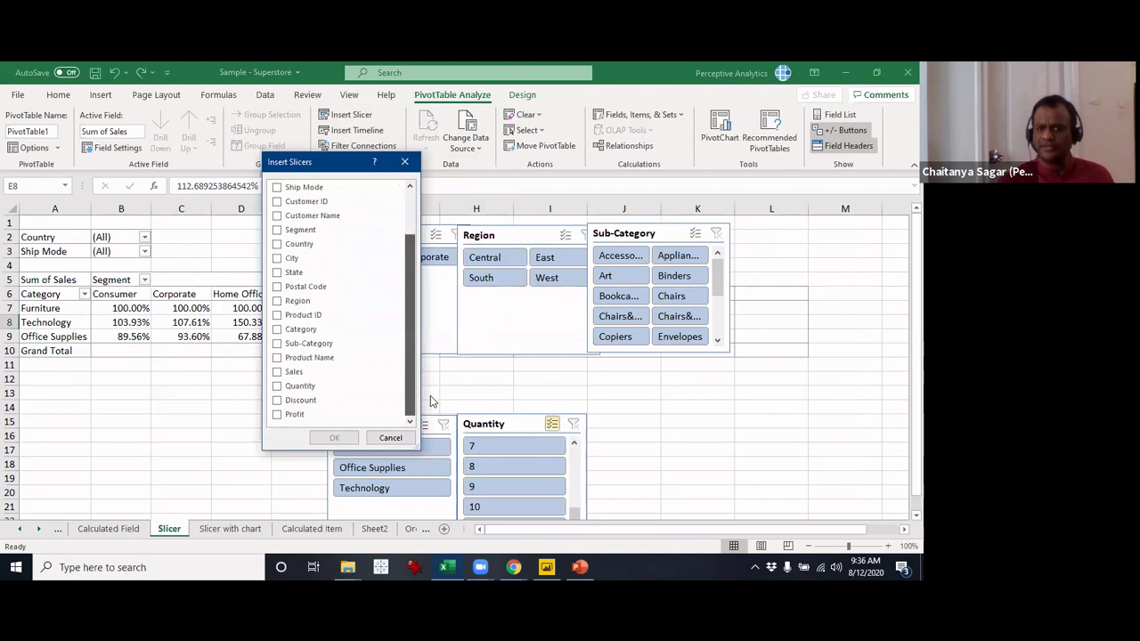
click(392, 438)
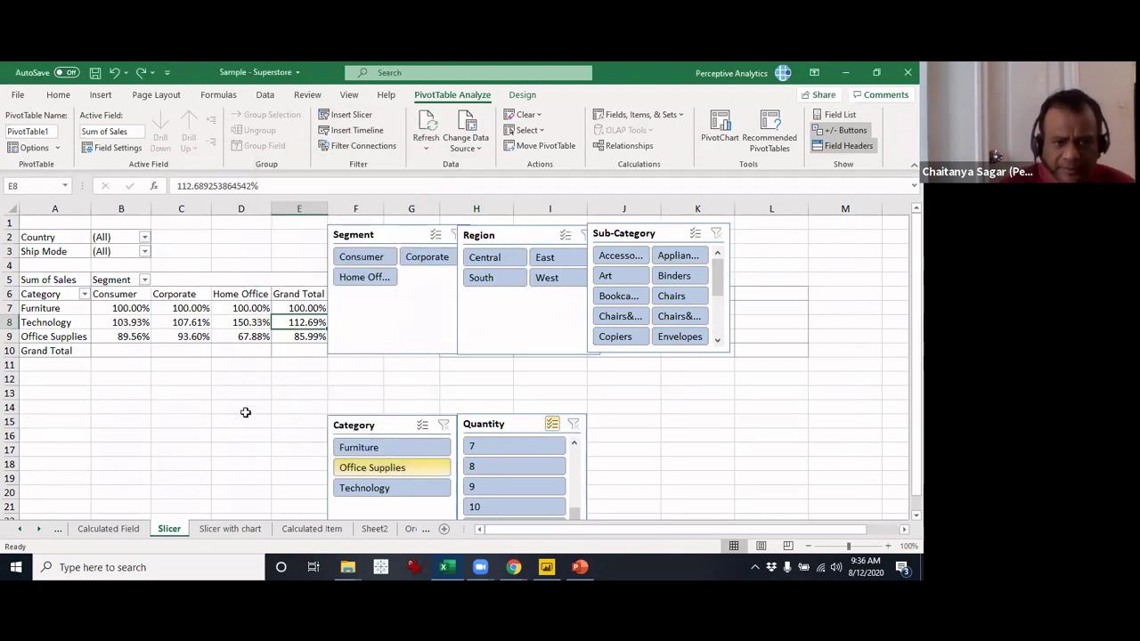
key(Down)
key(Left)
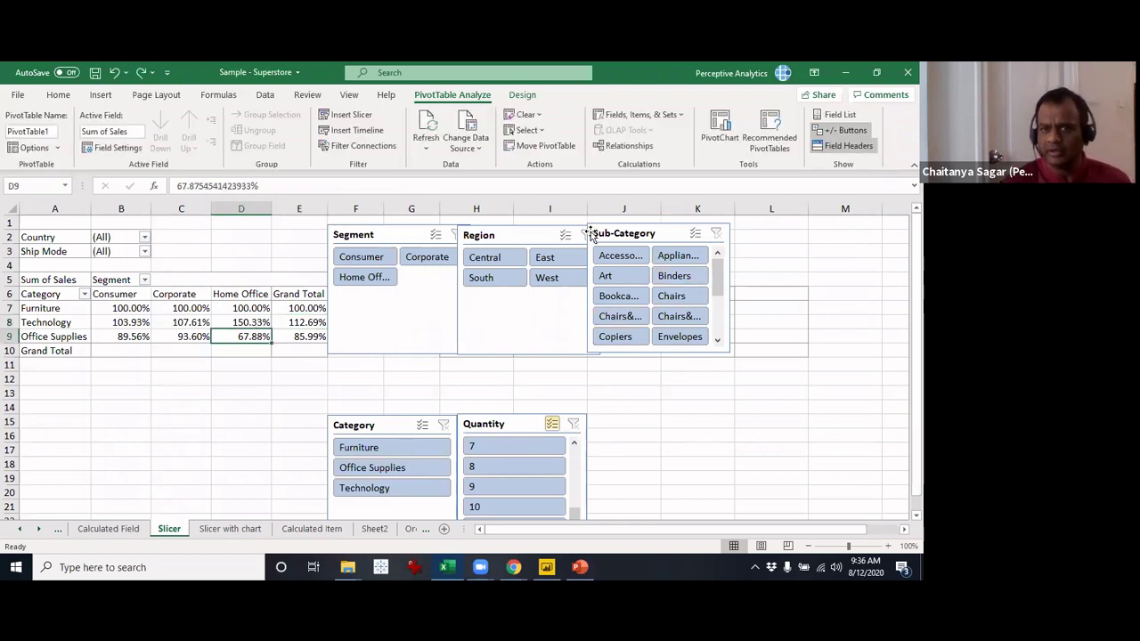
- Remove the Segment, Region, Sub-Category, Category and Quantity slicers from the Slicer worksheet
right_click(392, 236)
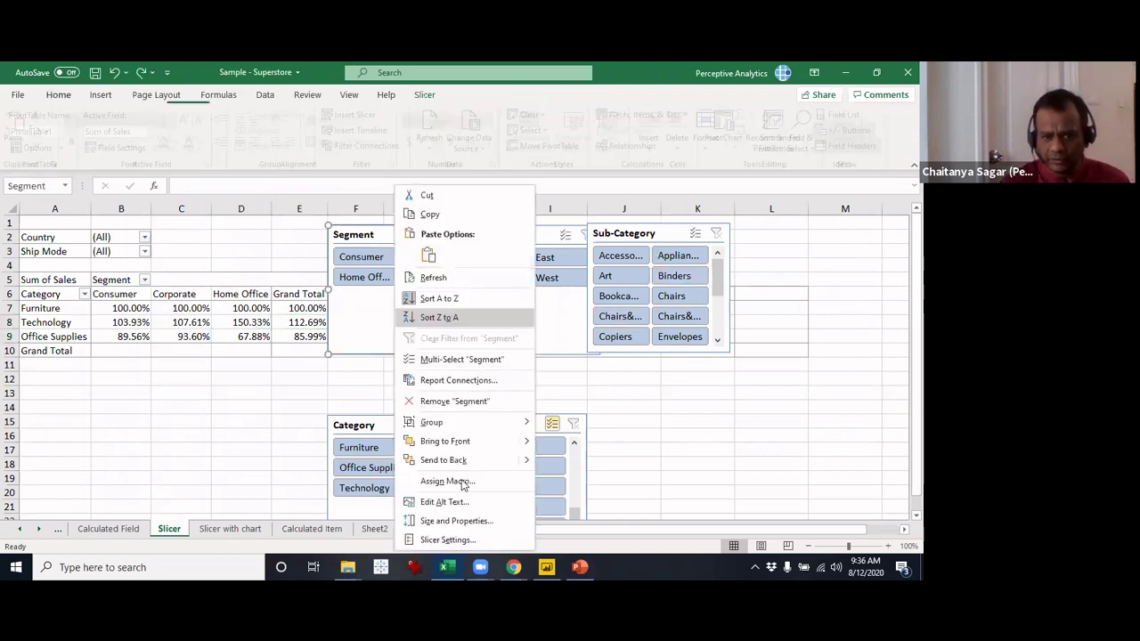
click(454, 401)
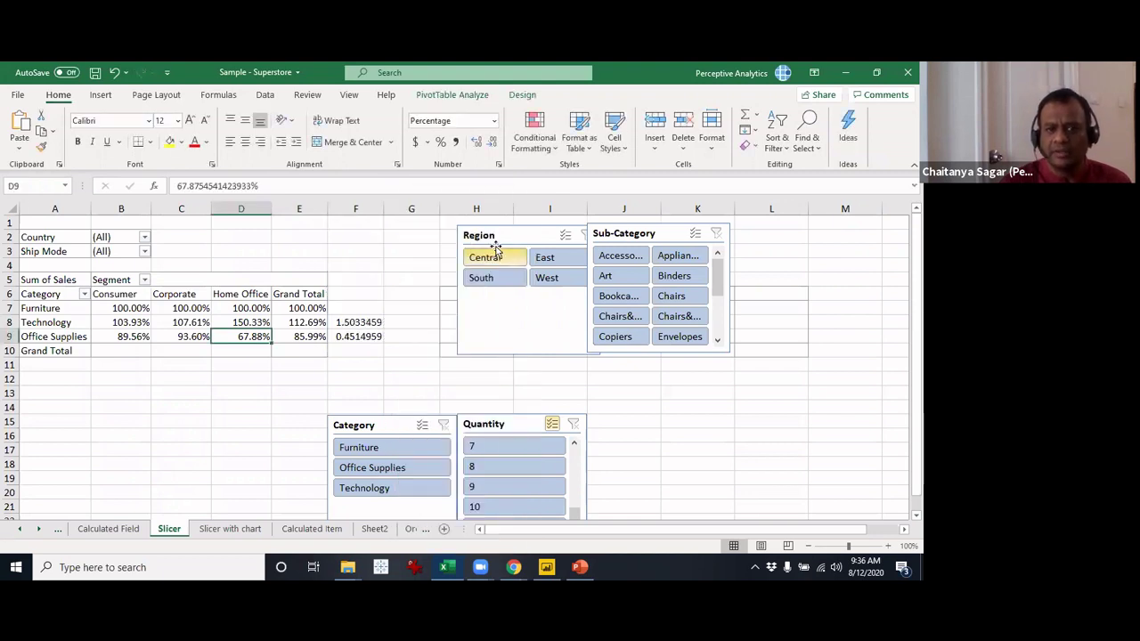
click(503, 233)
right_click(504, 311)
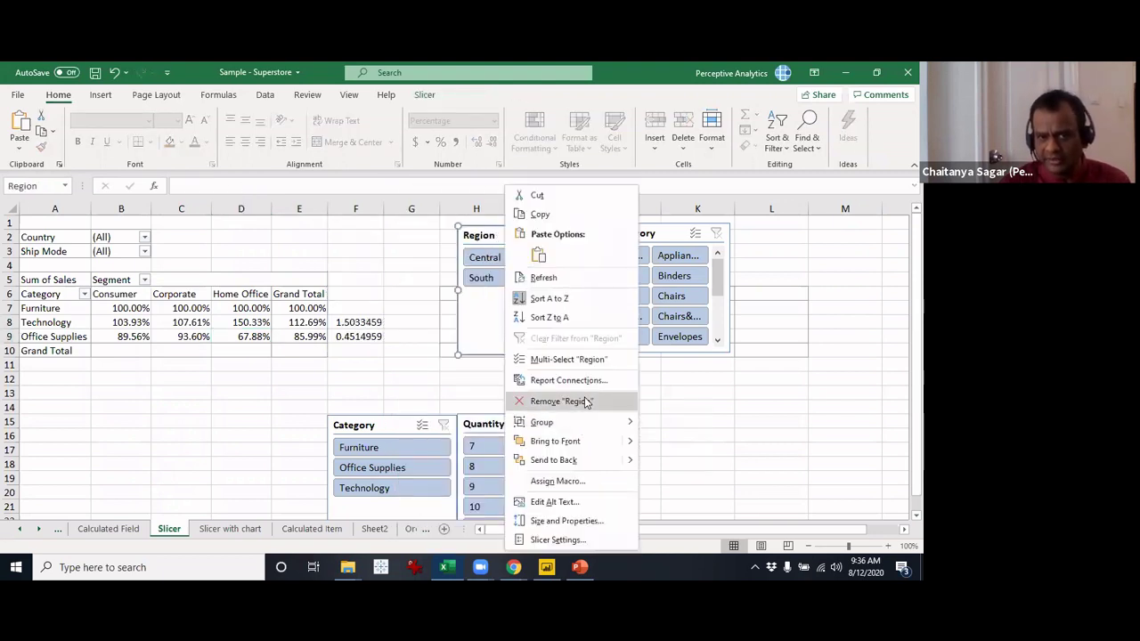
click(586, 403)
right_click(660, 227)
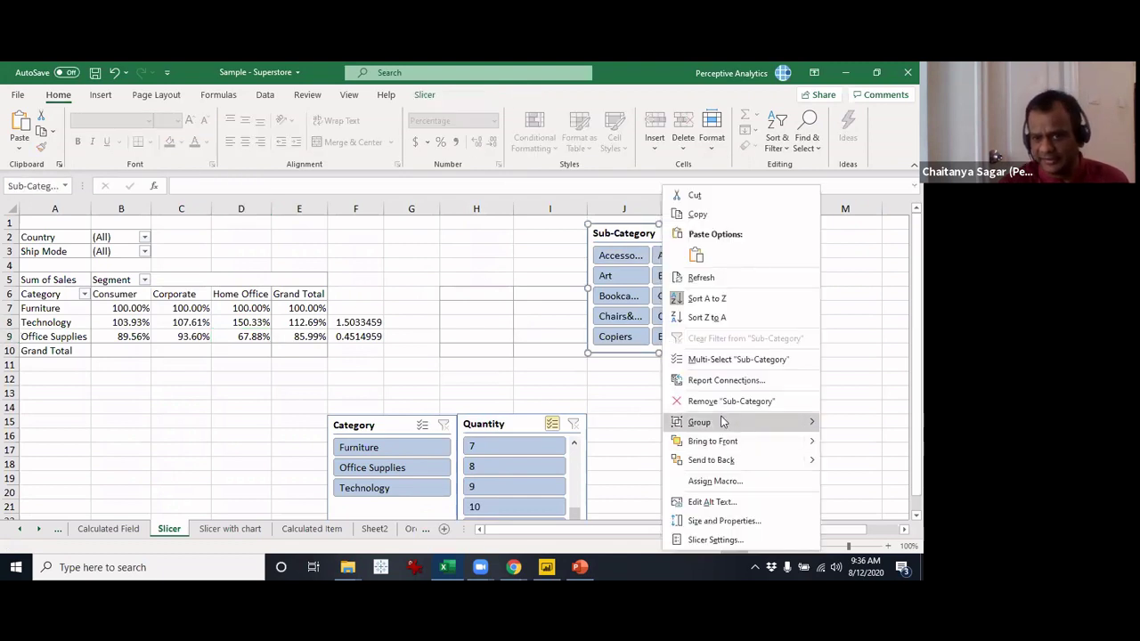
click(708, 403)
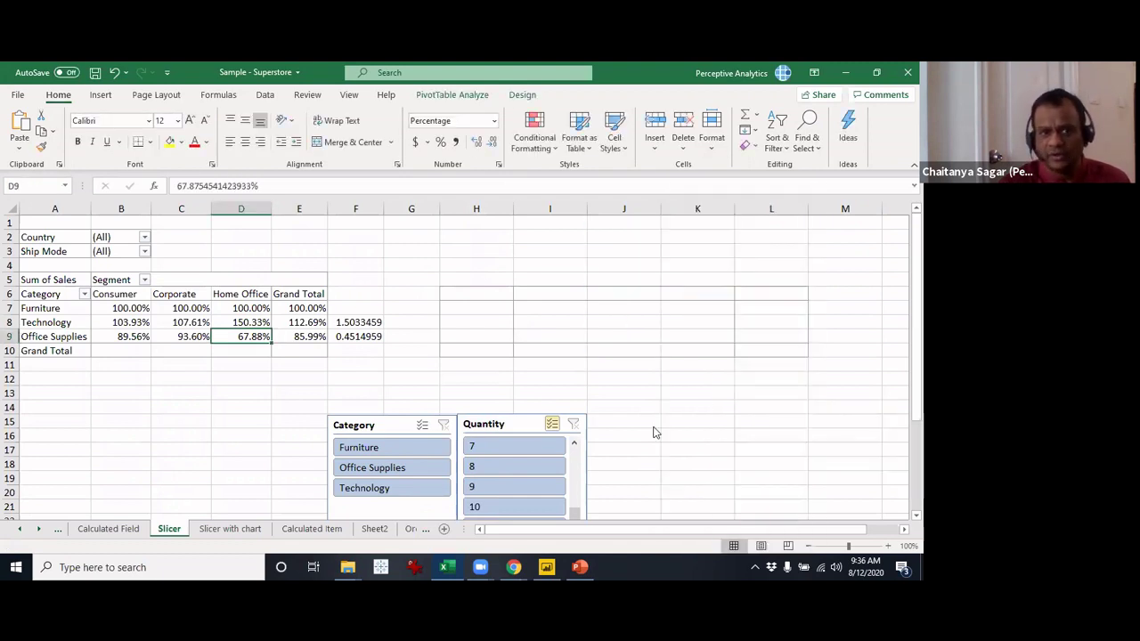
right_click(400, 421)
click(458, 401)
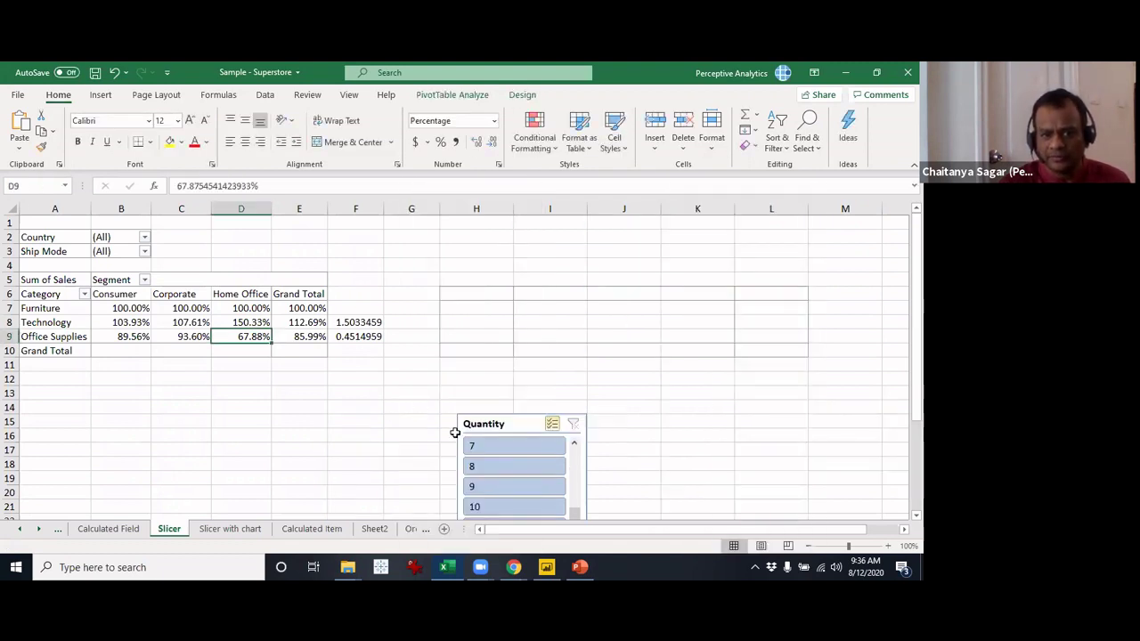
right_click(504, 426)
click(533, 403)
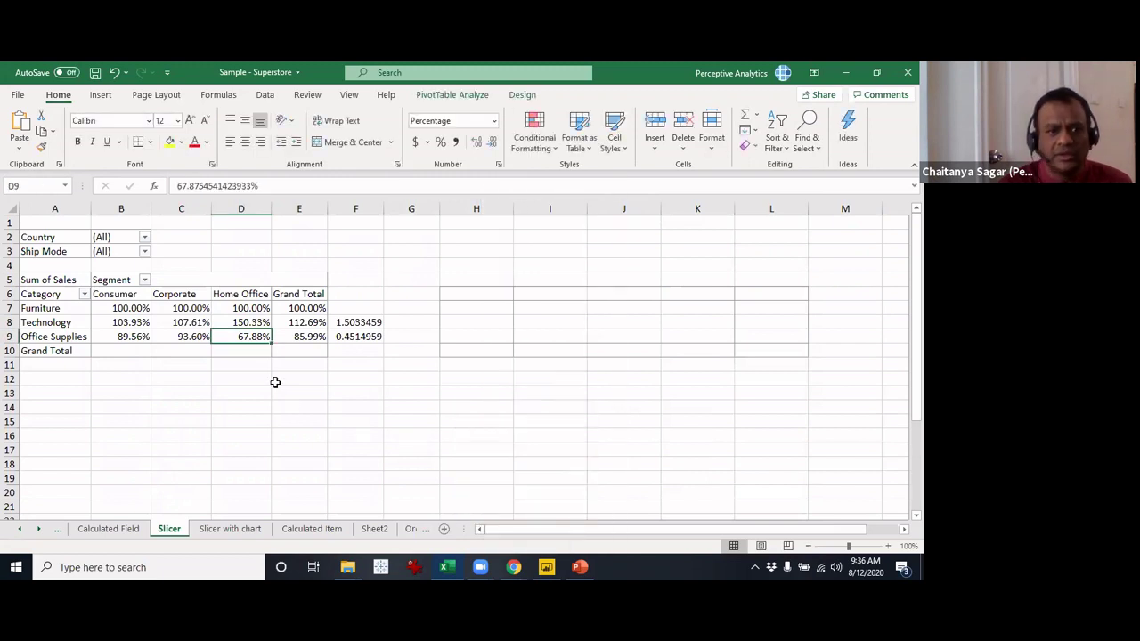
right_click(300, 323)
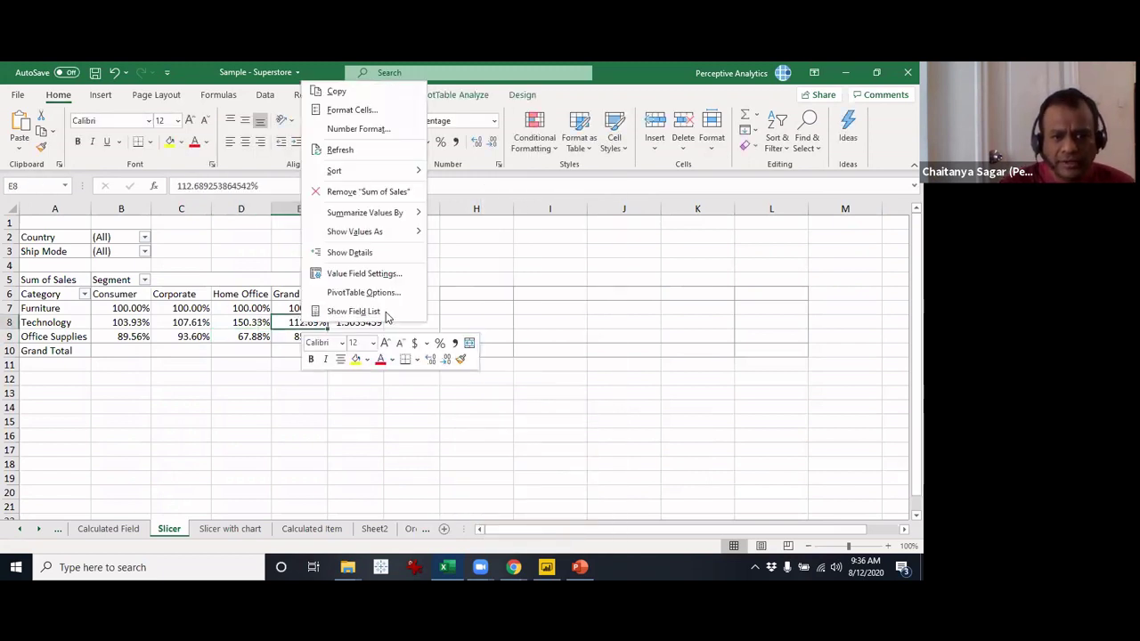
click(379, 292)
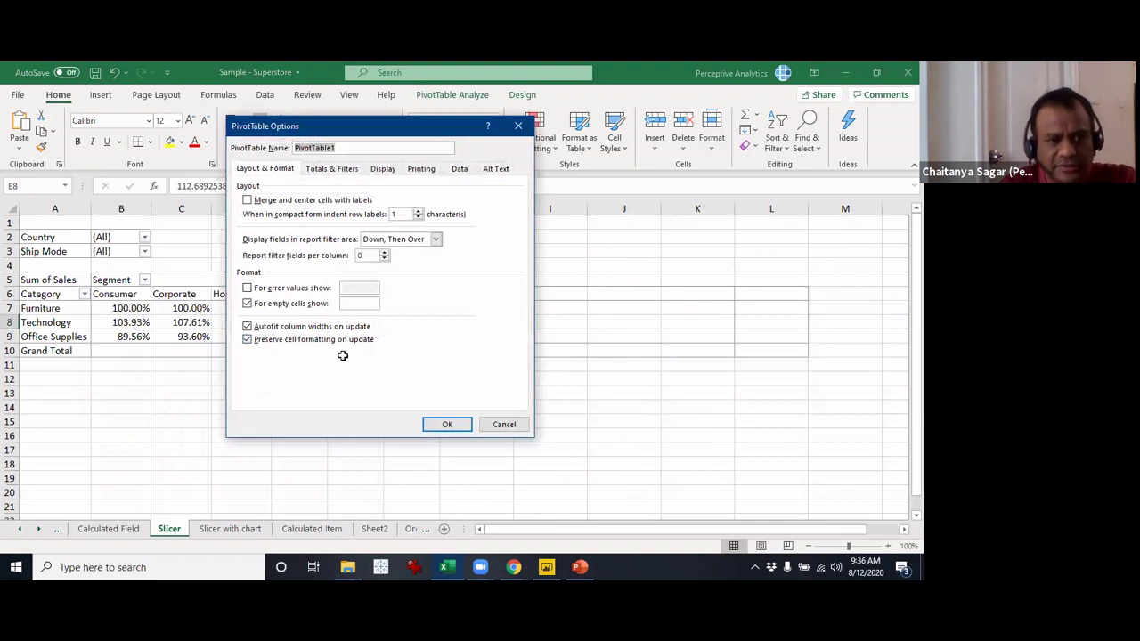
key(Escape)
- Set the Sum of Sales value field to show values as No Calculation
click(294, 310)
right_click(294, 312)
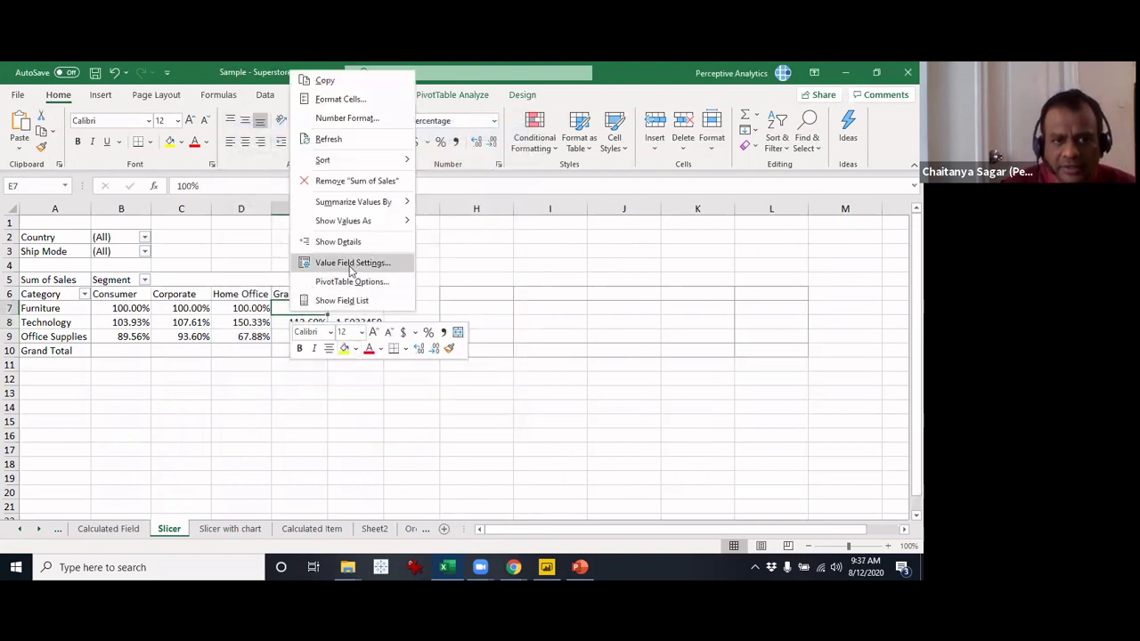
click(351, 264)
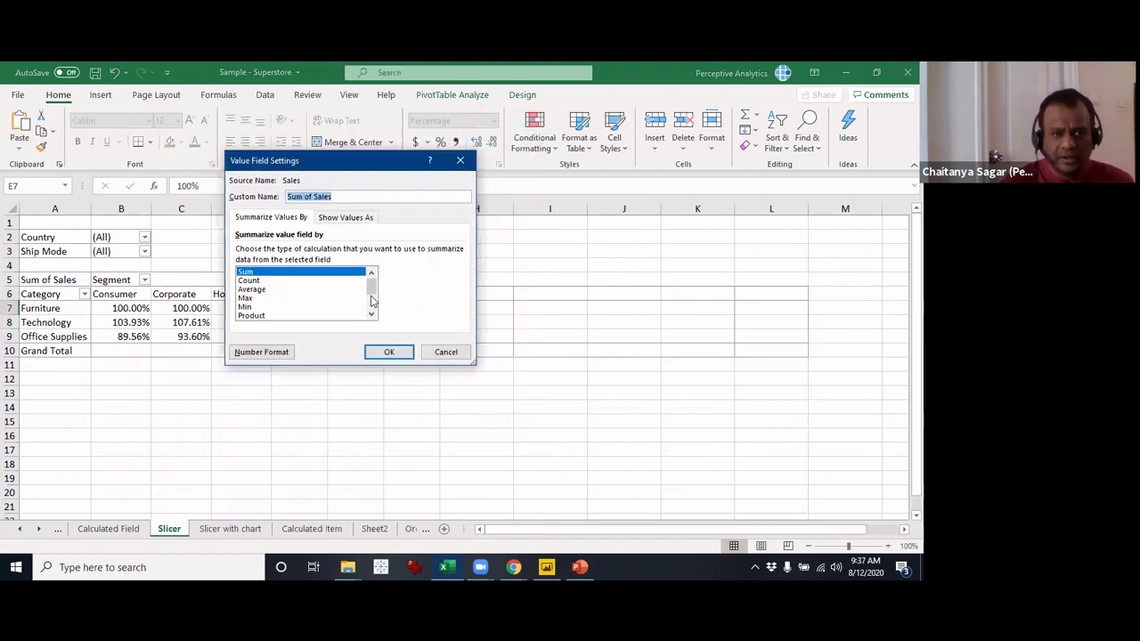
click(352, 219)
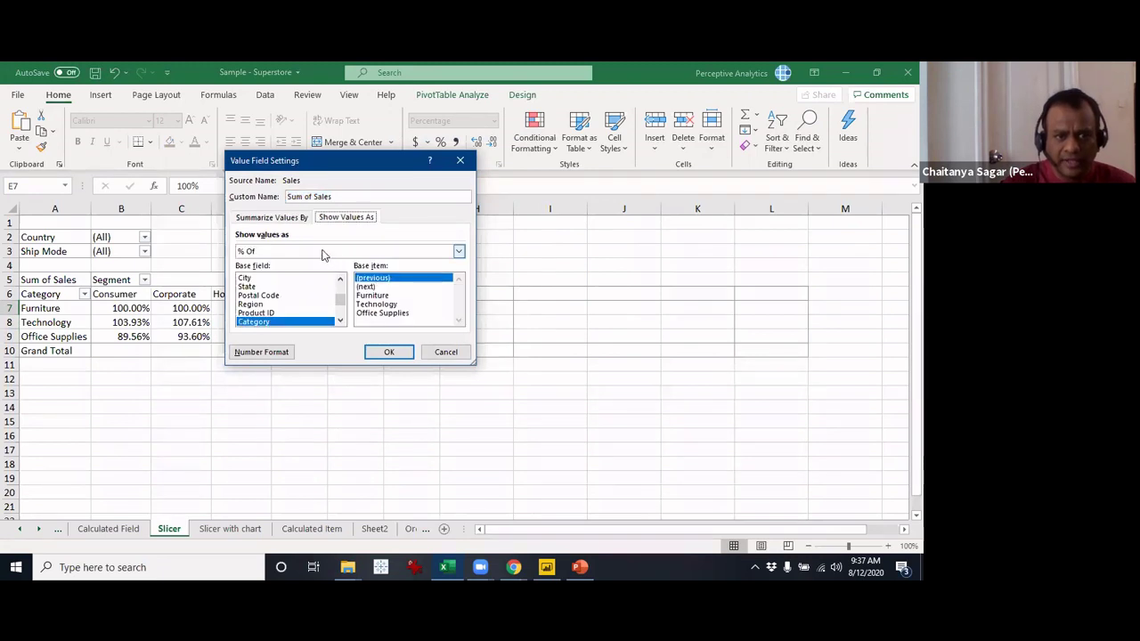
click(324, 252)
click(314, 266)
click(388, 352)
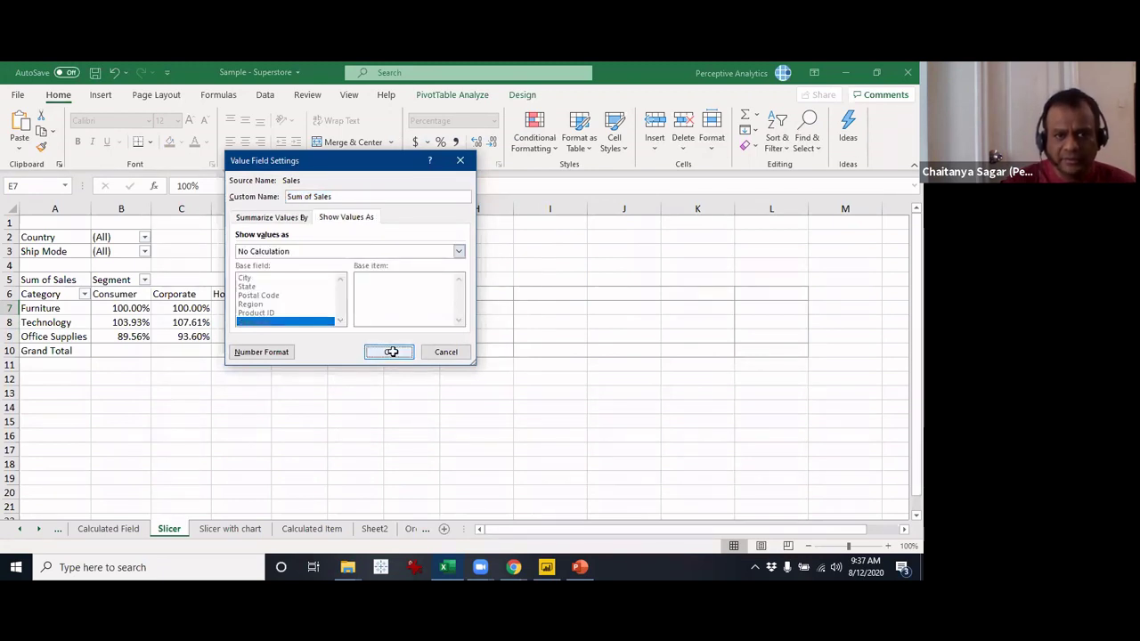
- Format the pivot table's sales values and grand totals in B6:E10 as dollar currency without decimals
click(125, 289)
click(131, 307)
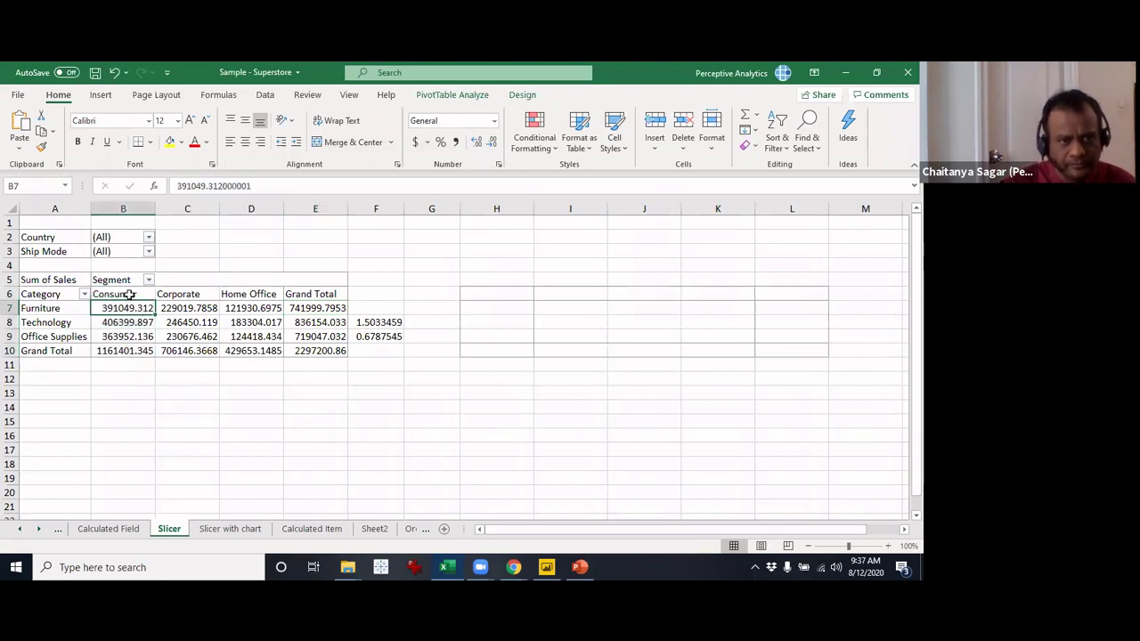
drag(125, 294, 321, 354)
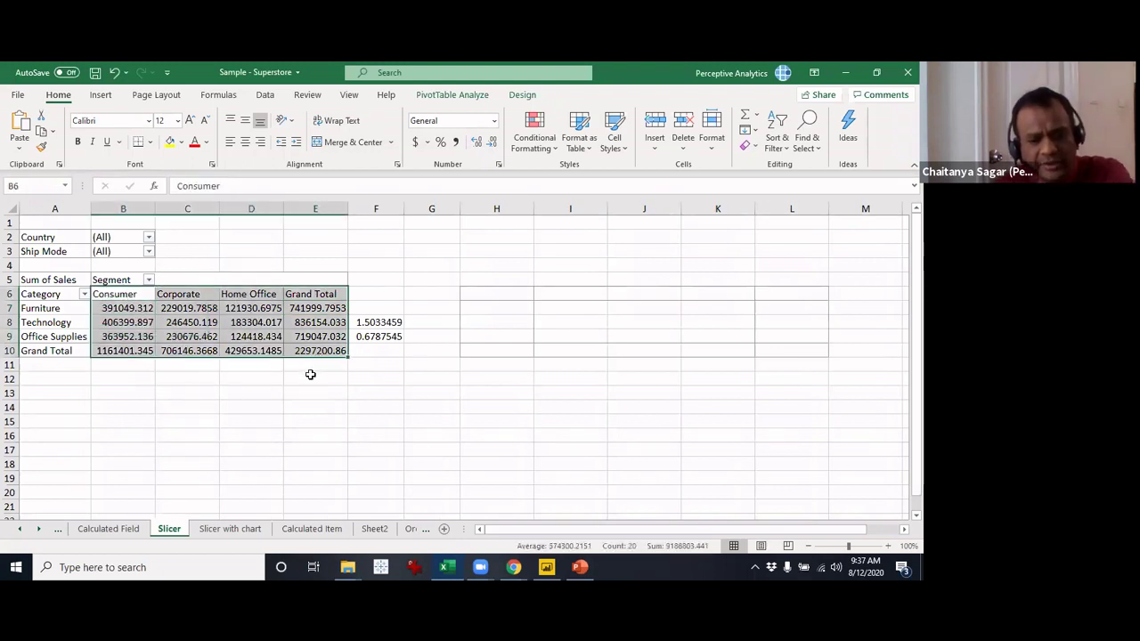
key(ctrl+shift+4)
click(491, 142)
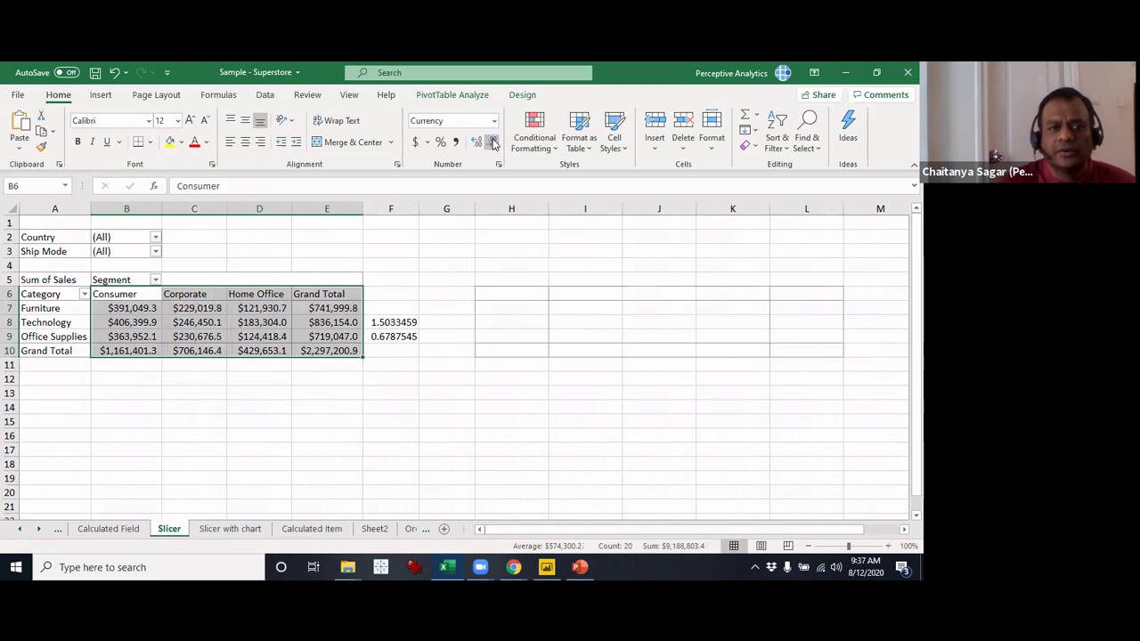
click(491, 142)
- Delete the leftover values in column F beside the Technology and Office Supplies rows
click(398, 367)
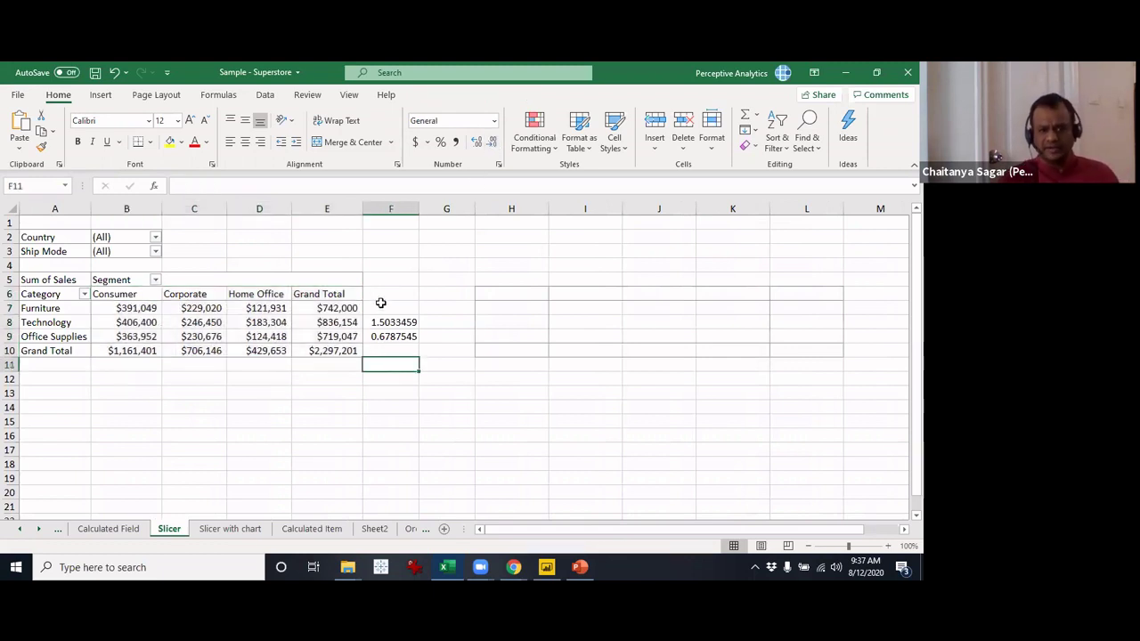
drag(380, 308, 420, 385)
key(Delete)
click(415, 366)
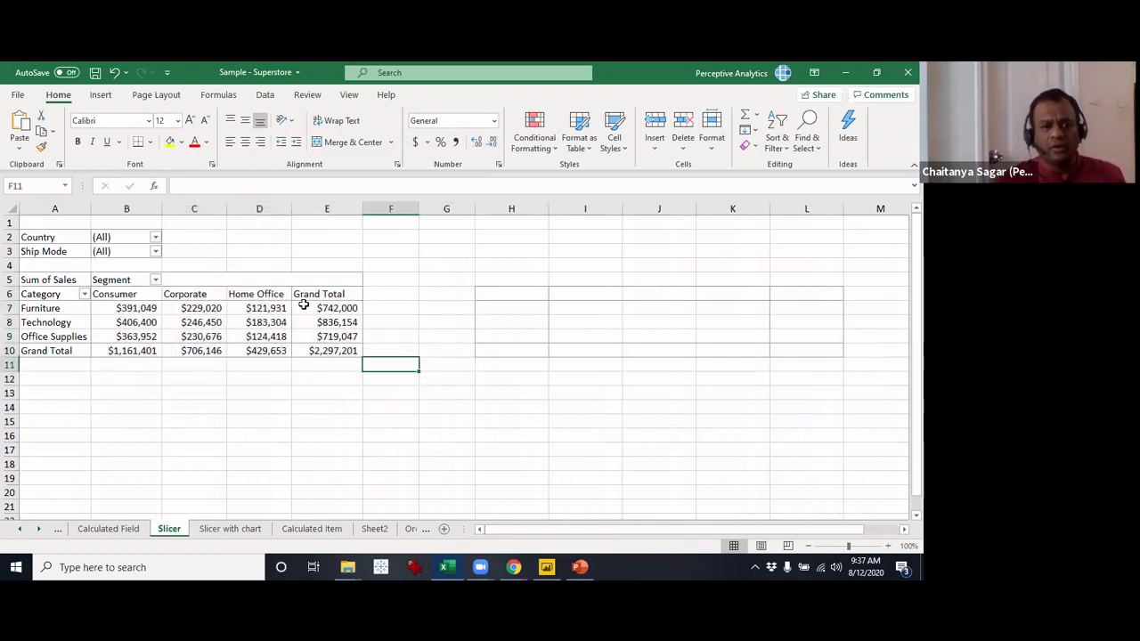
- Insert Segment, Country, Category and Sub-Category slicers for the Sum of Sales pivot table
click(300, 306)
right_click(253, 310)
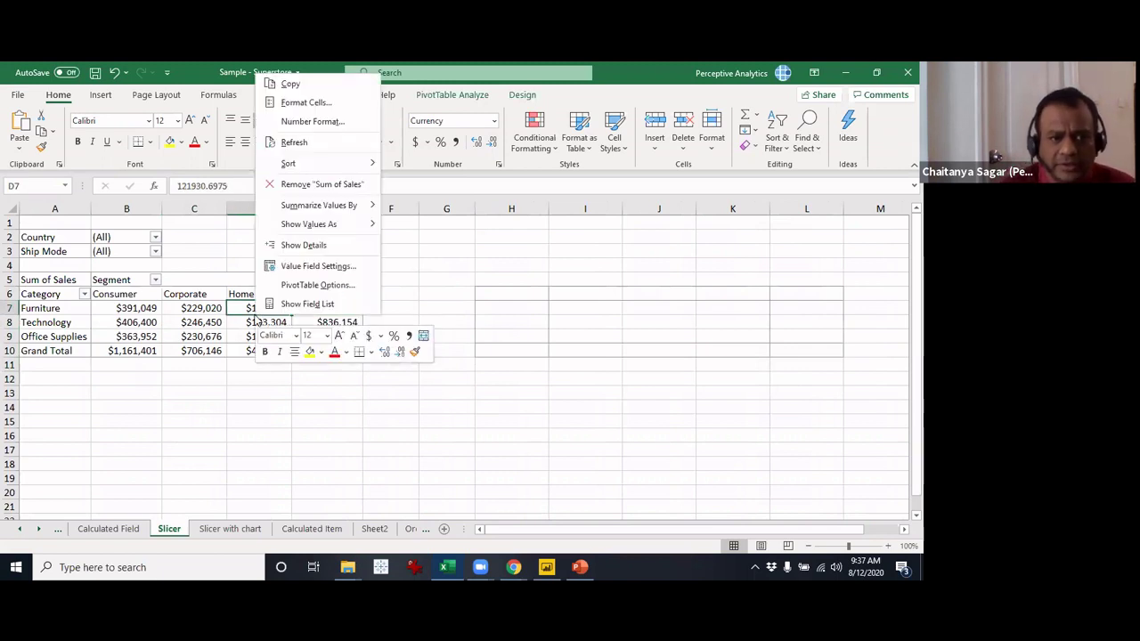
key(Escape)
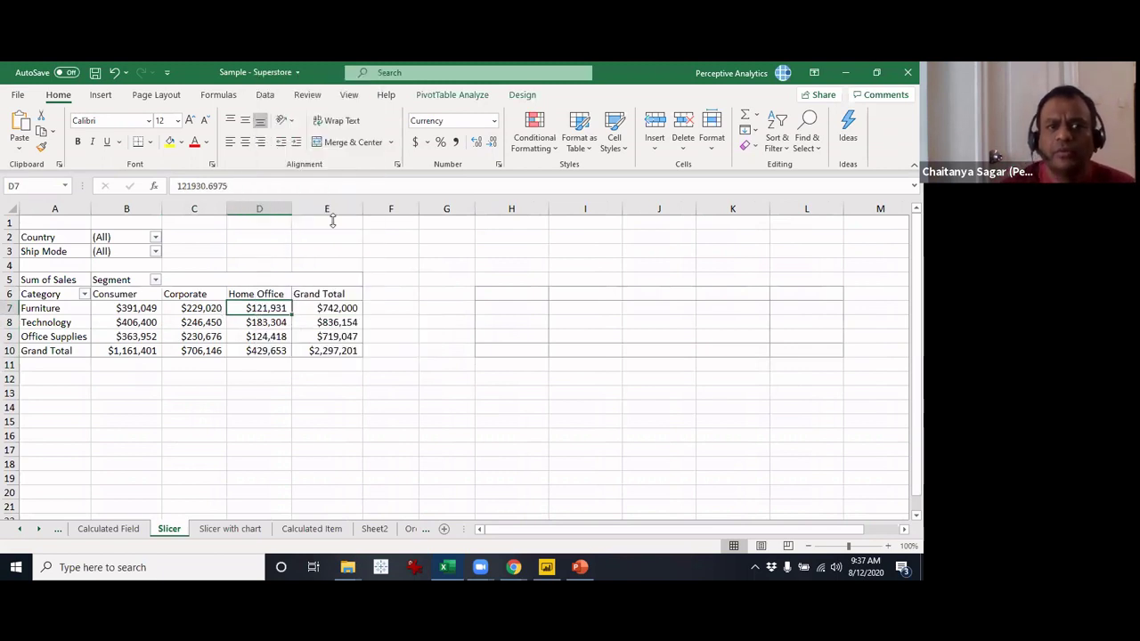
click(451, 94)
click(352, 116)
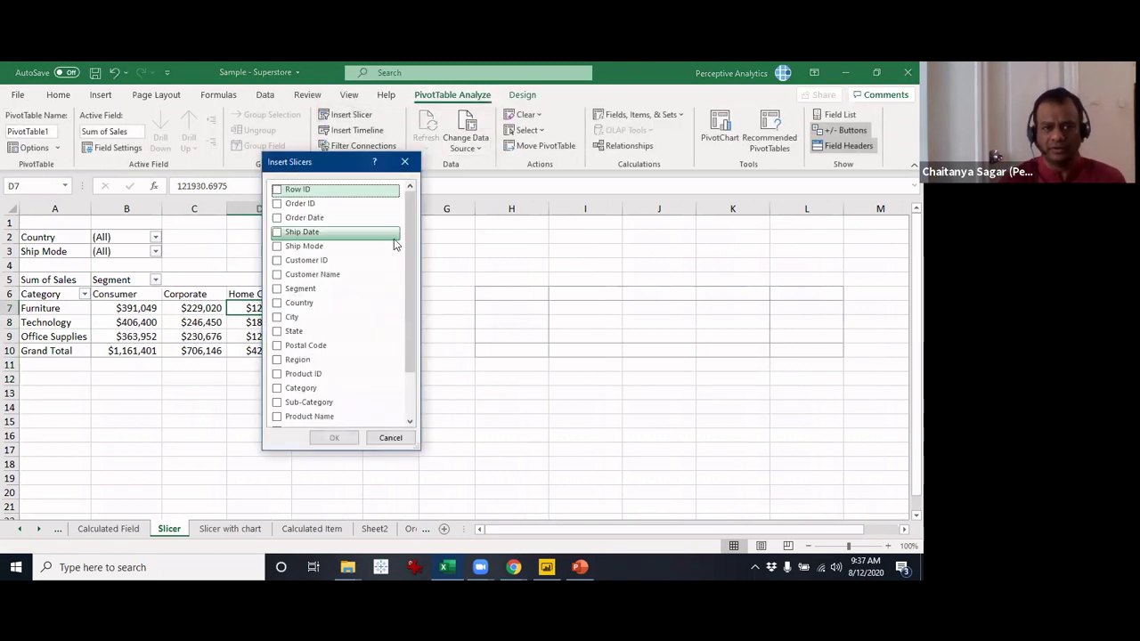
drag(327, 165, 447, 155)
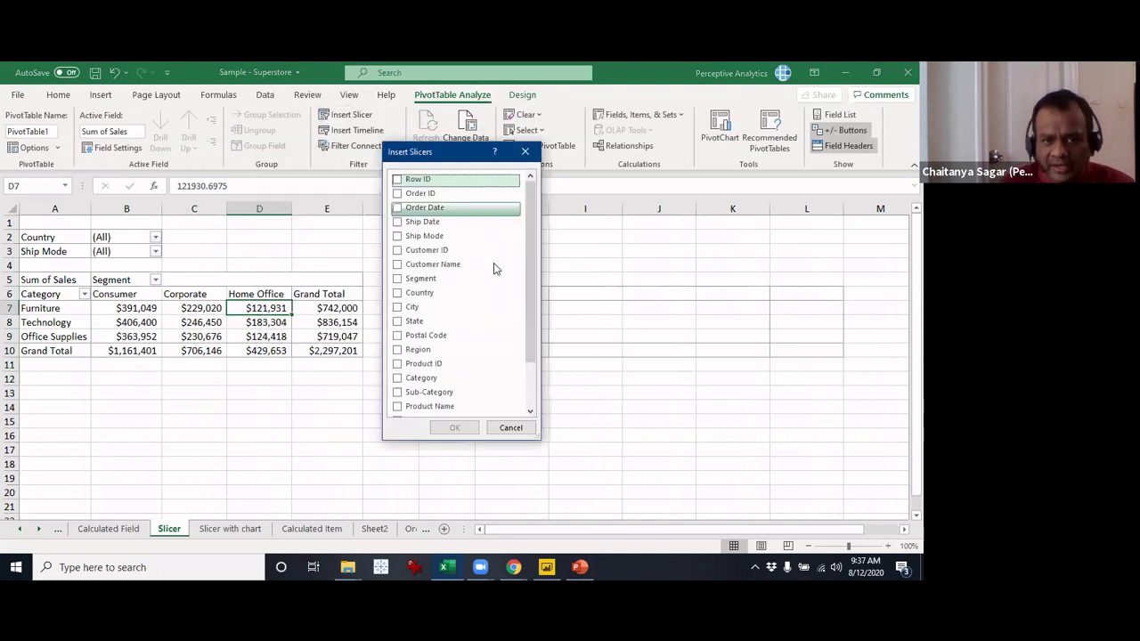
click(397, 280)
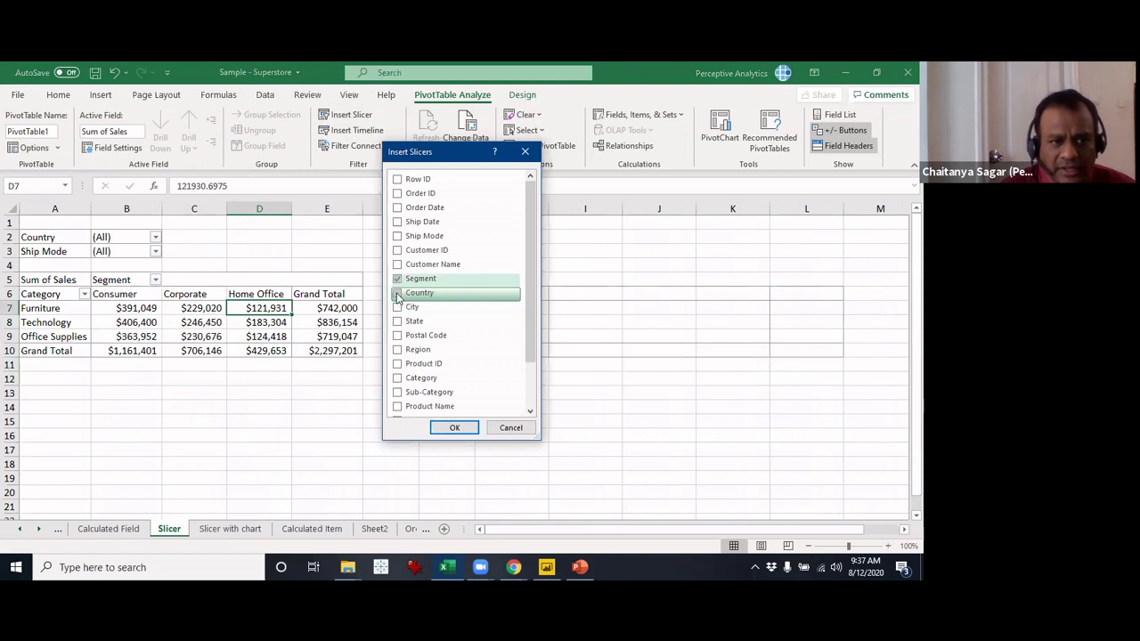
click(397, 295)
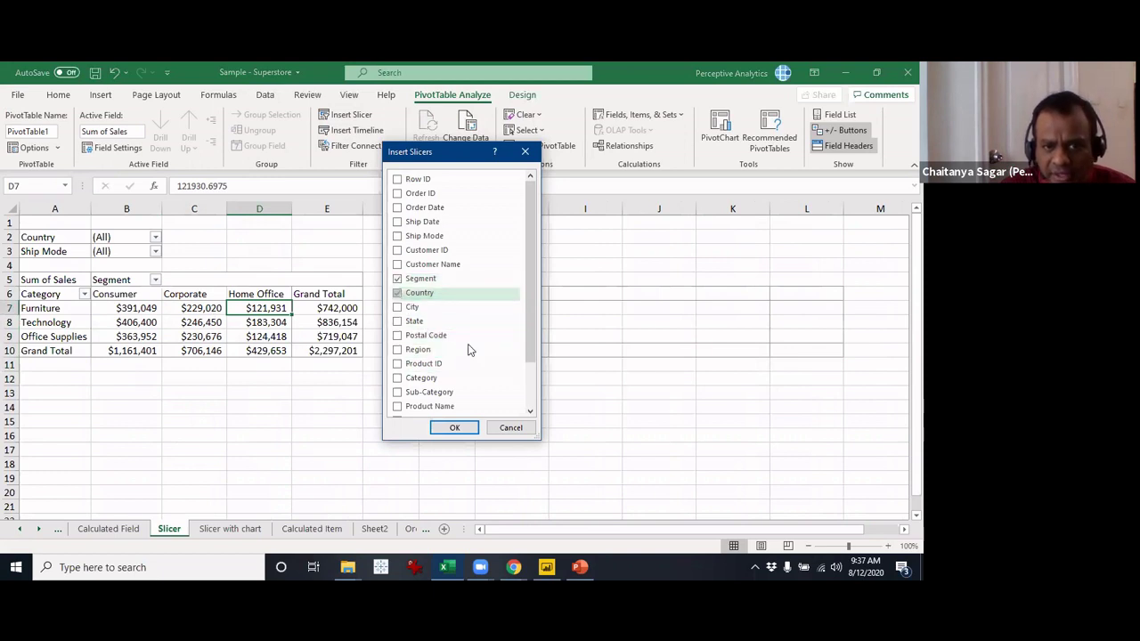
scroll(529, 350, down, 1)
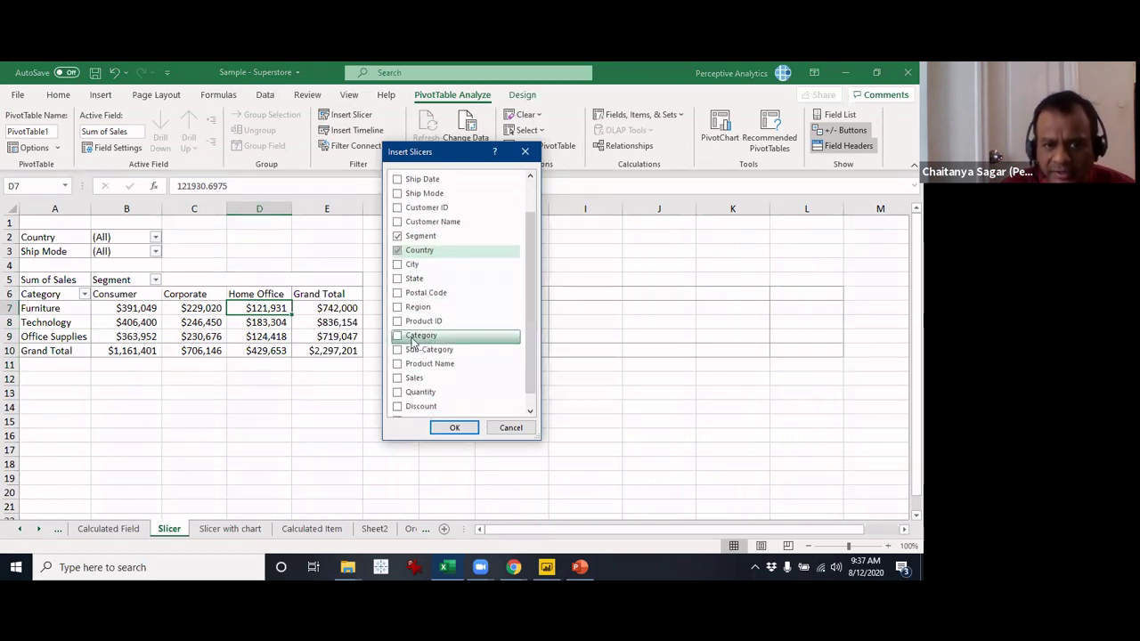
click(398, 349)
click(397, 335)
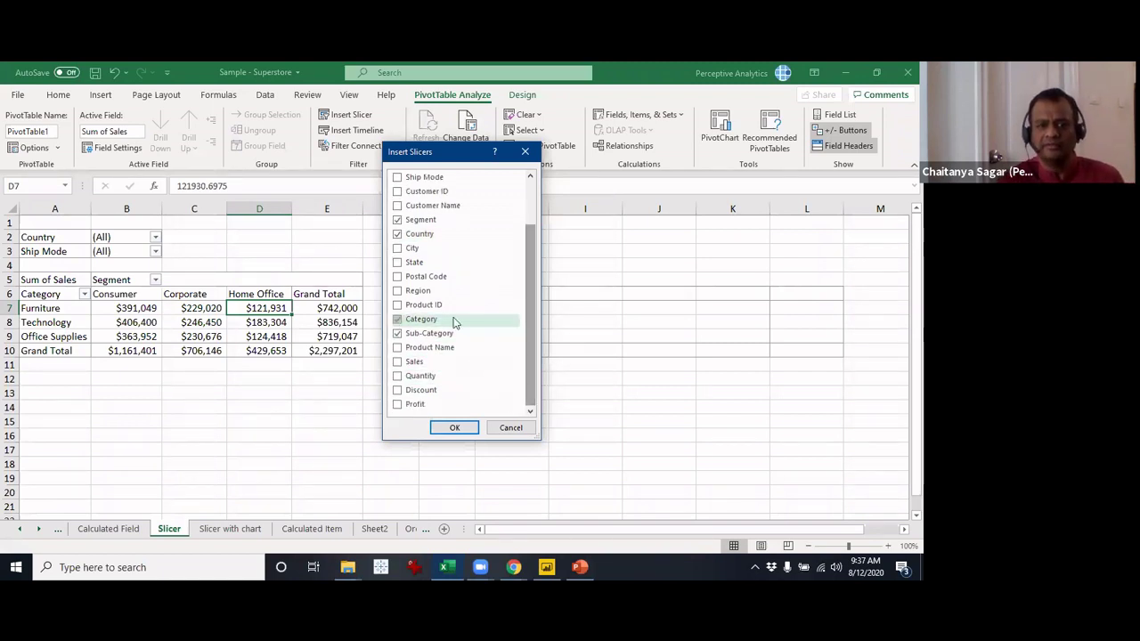
scroll(454, 322, up, 1)
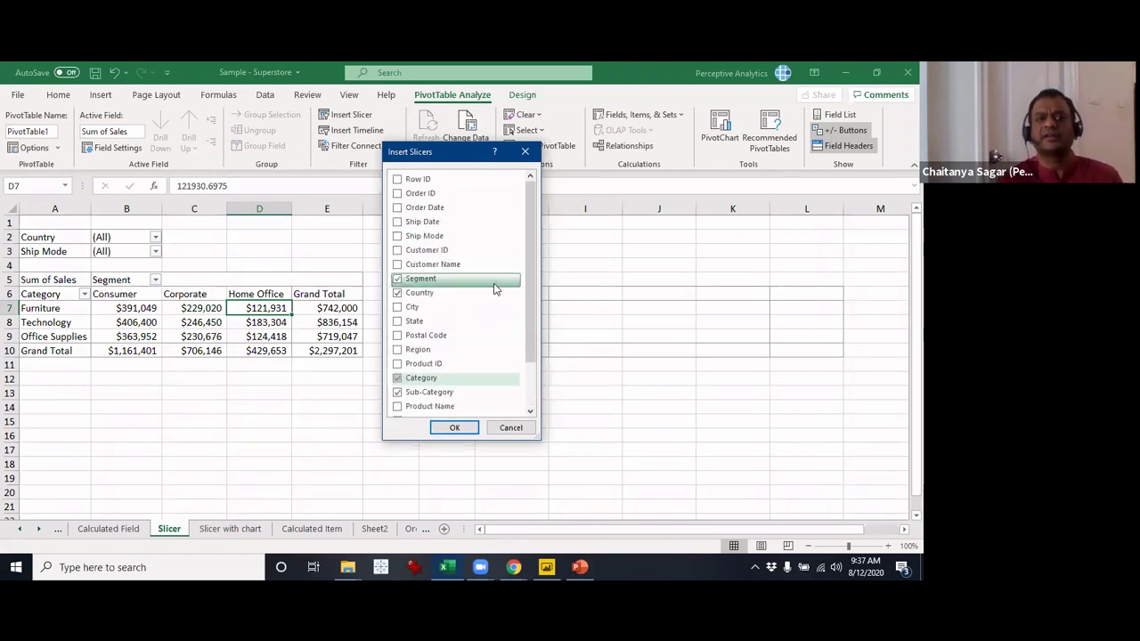
click(455, 429)
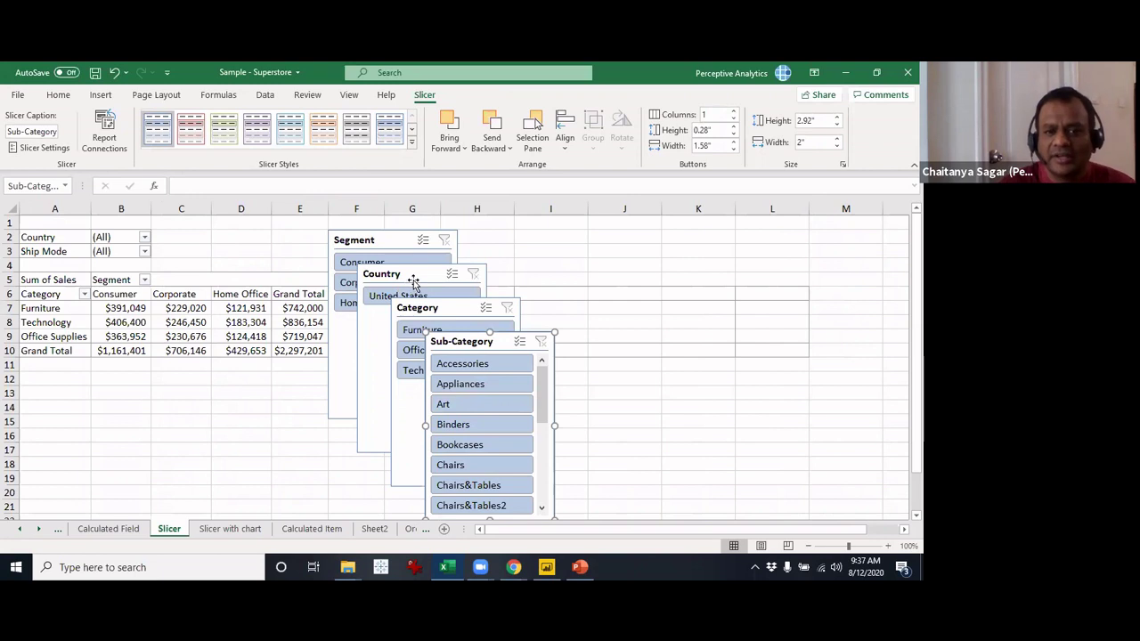
- Arrange the Country, Category and Sub-Category slicers in one row beside the Segment slicer
click(470, 263)
drag(470, 264, 516, 238)
drag(447, 314, 643, 237)
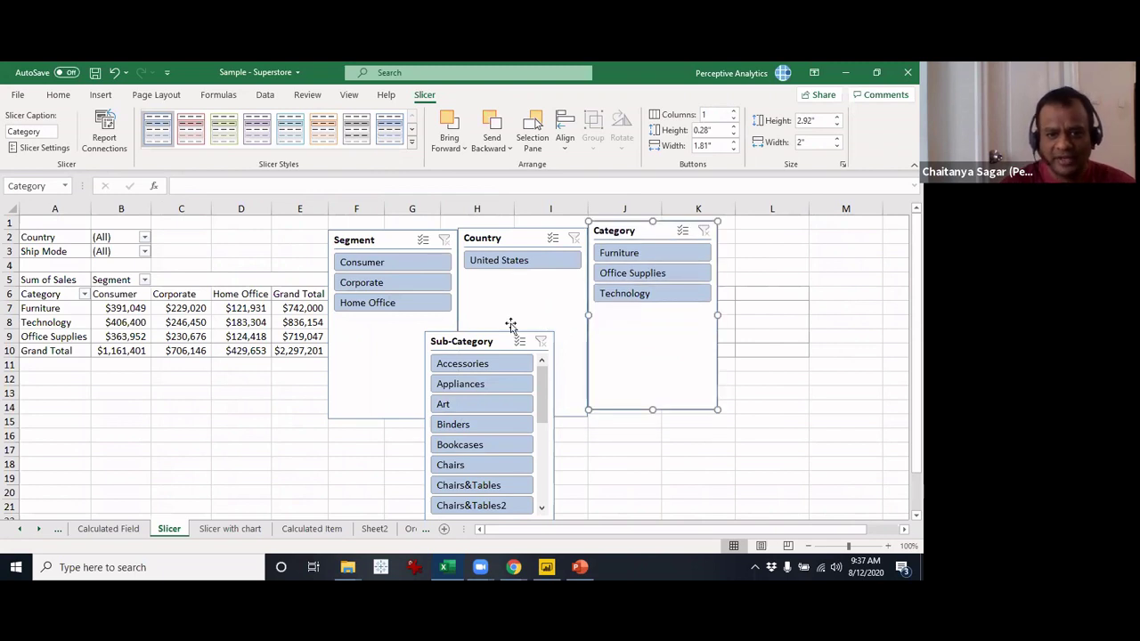
drag(497, 341, 782, 238)
drag(649, 228, 649, 231)
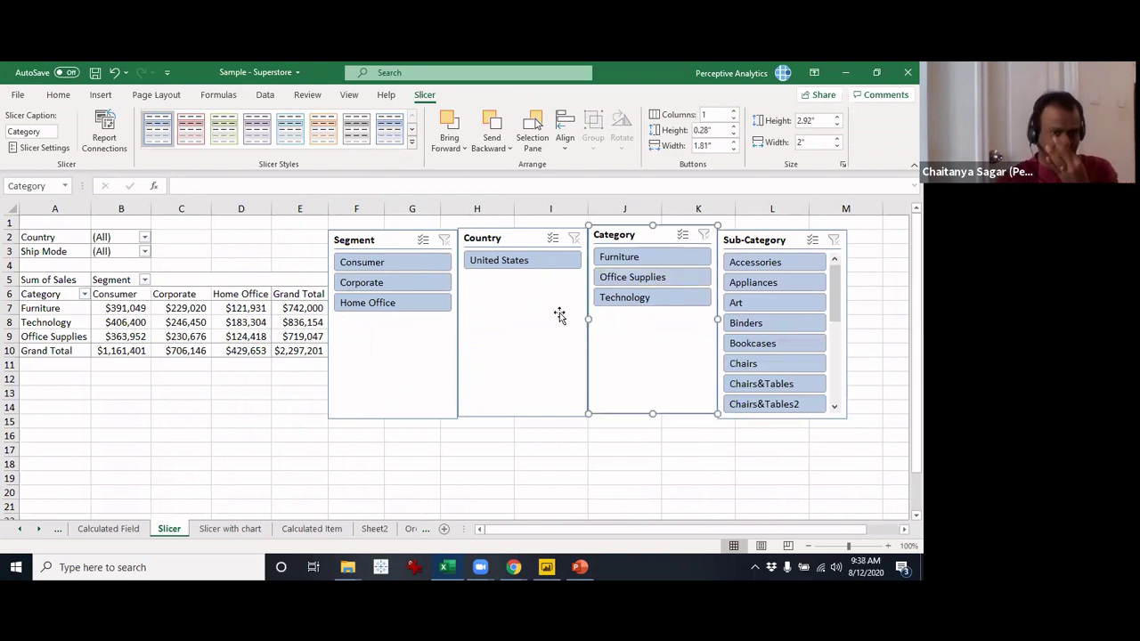
- Remove the Country slicer and move the Category and Sub-Category slicers over to close the gap beside Segment
click(518, 234)
right_click(517, 234)
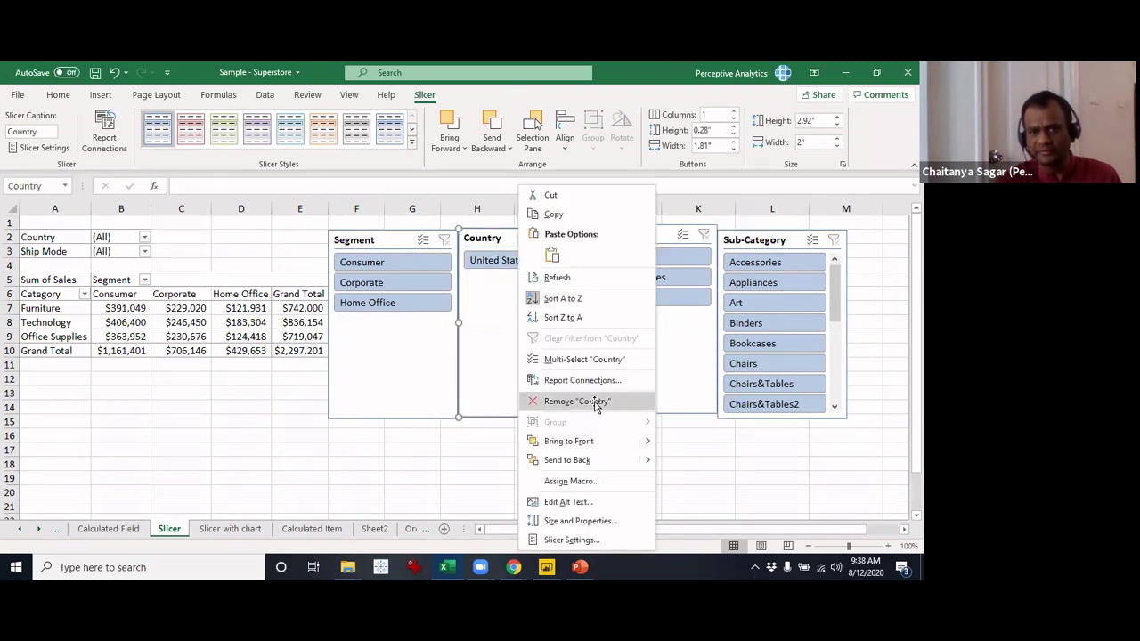
click(594, 401)
drag(654, 231, 537, 234)
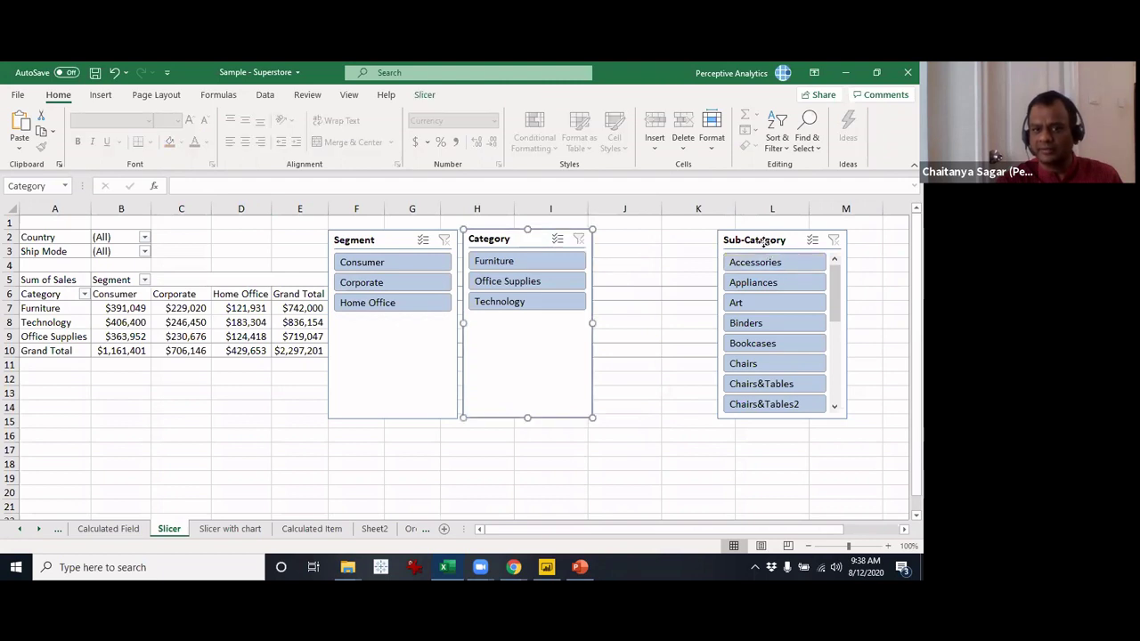
drag(763, 241, 641, 243)
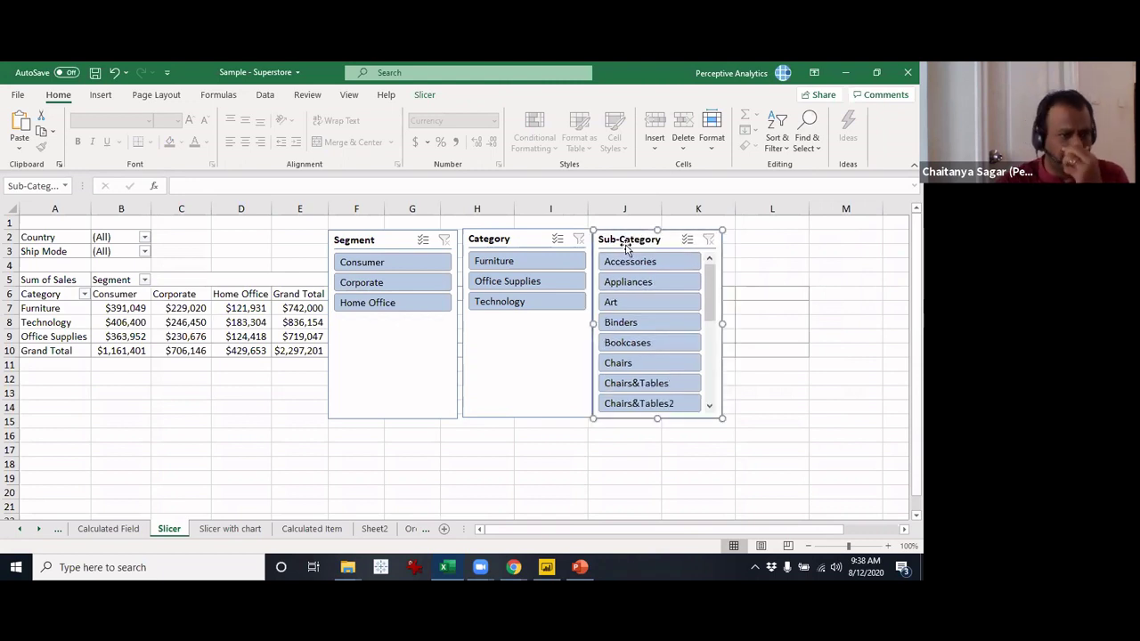
- Insert Ship Mode, State and Region slicers for the pivot table
click(233, 322)
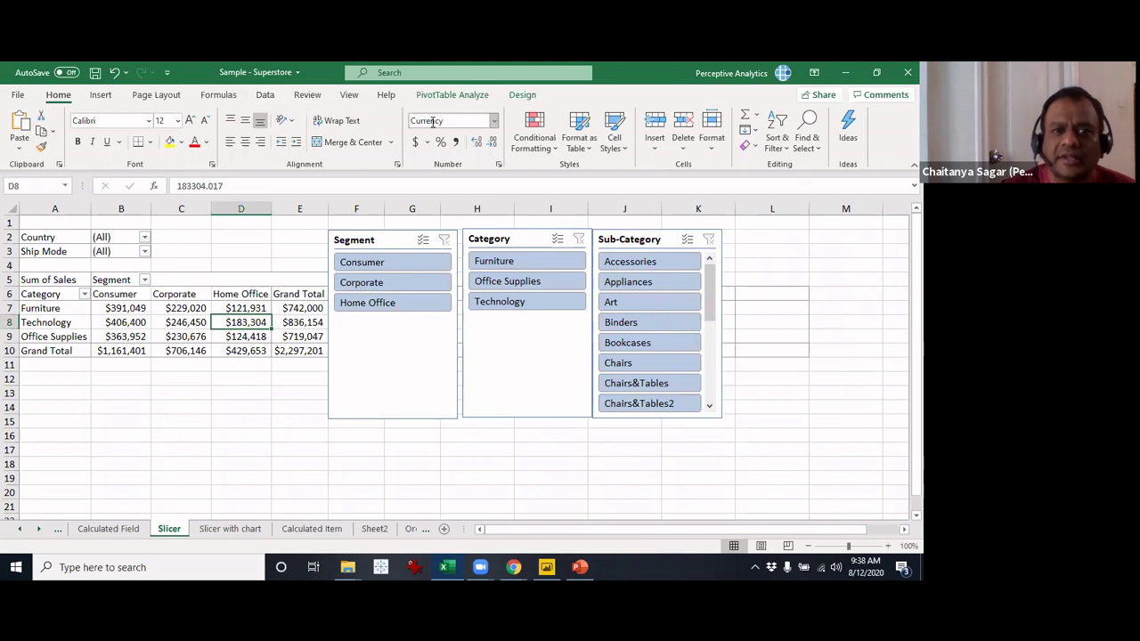
click(445, 95)
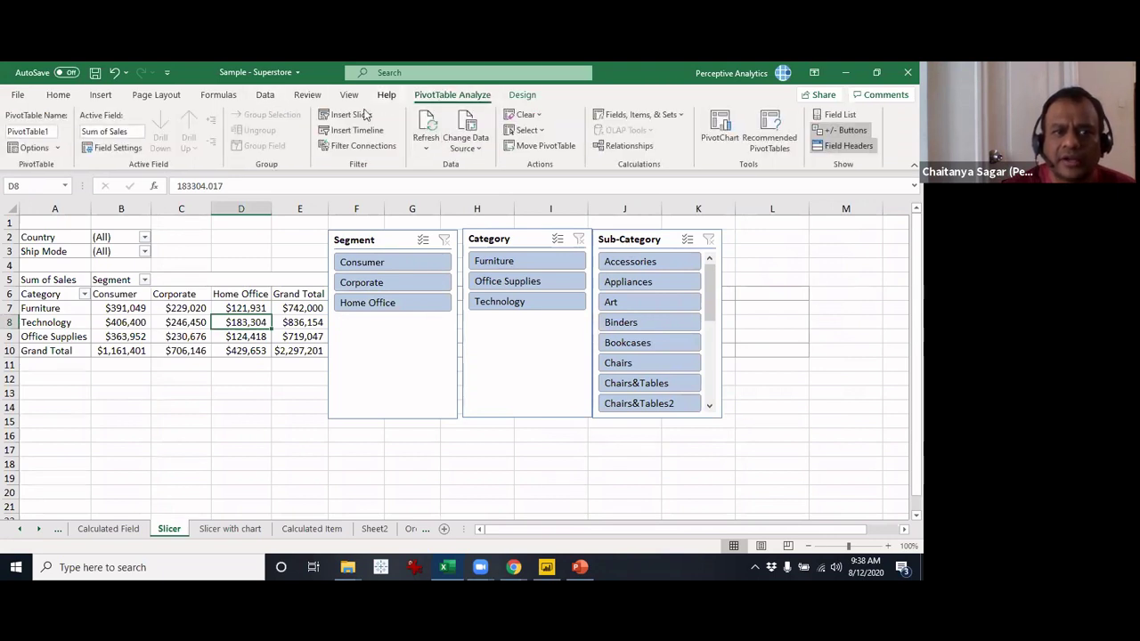
click(349, 114)
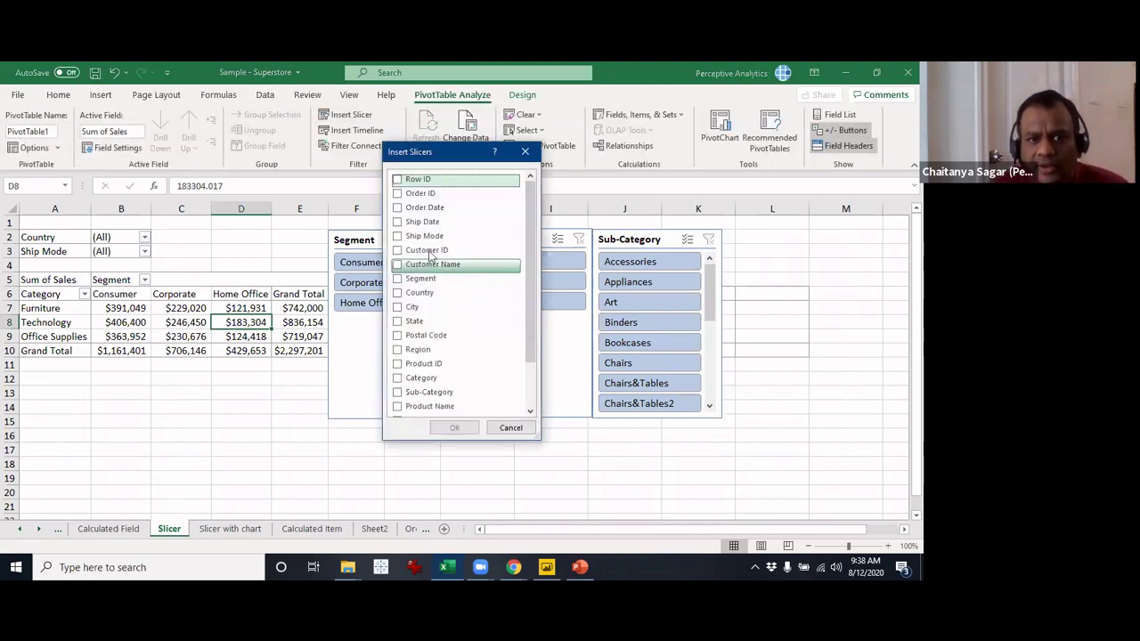
click(398, 236)
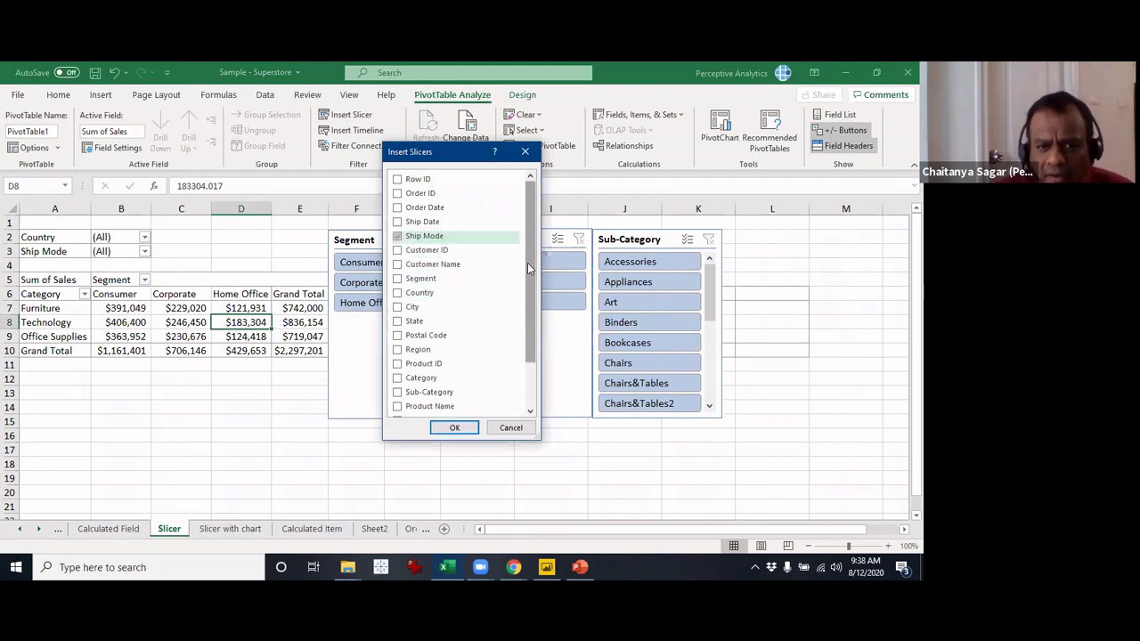
drag(528, 263, 529, 285)
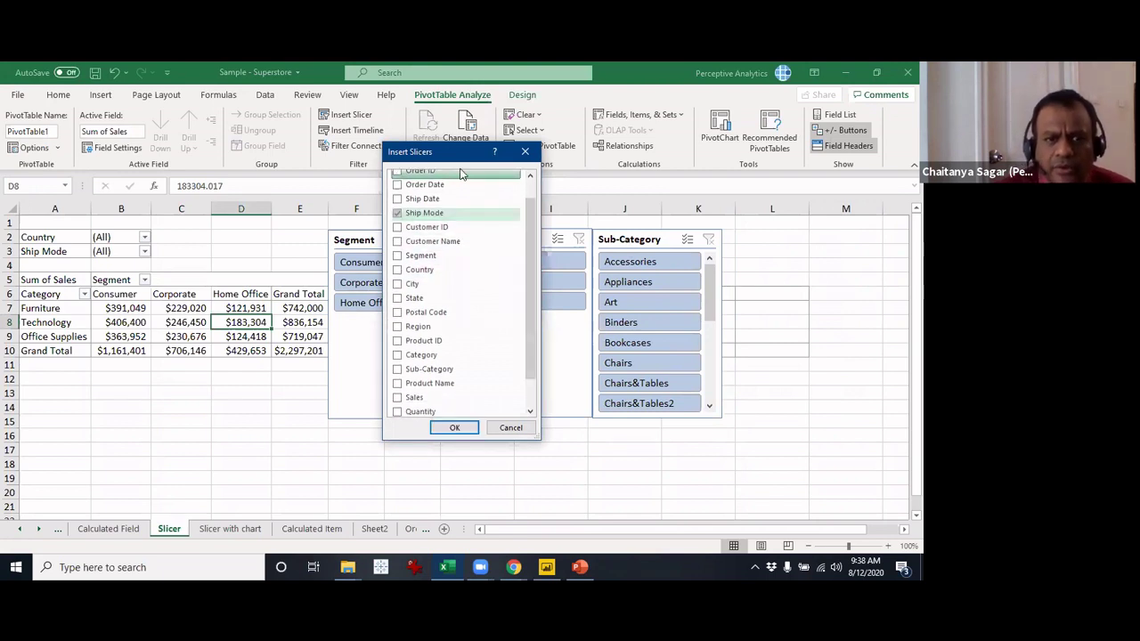
click(400, 329)
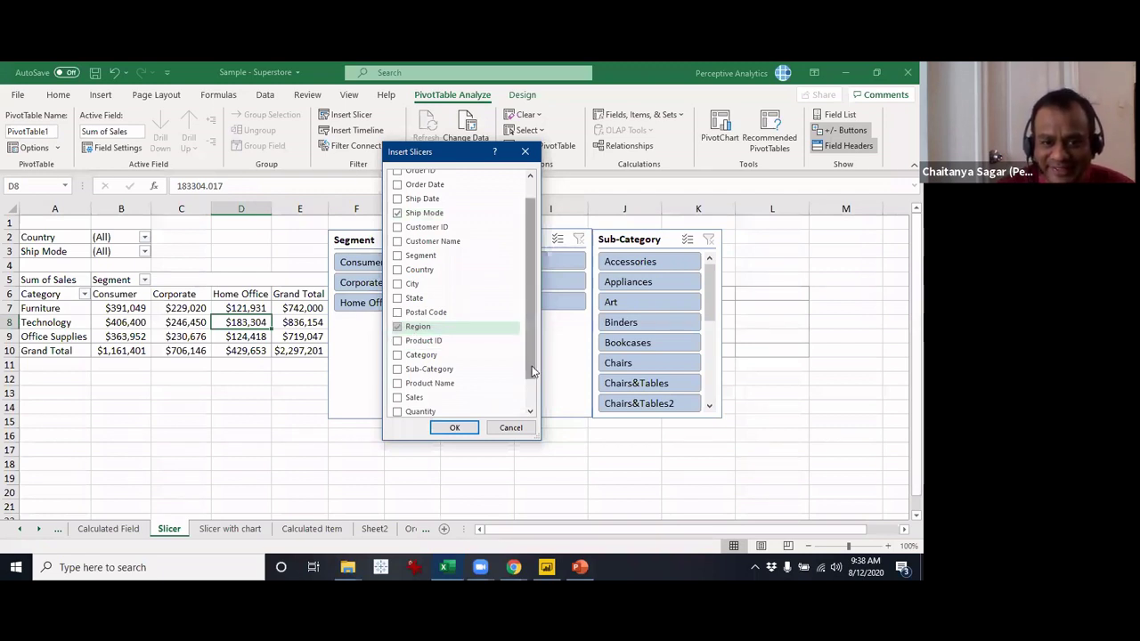
scroll(534, 380, down, 1)
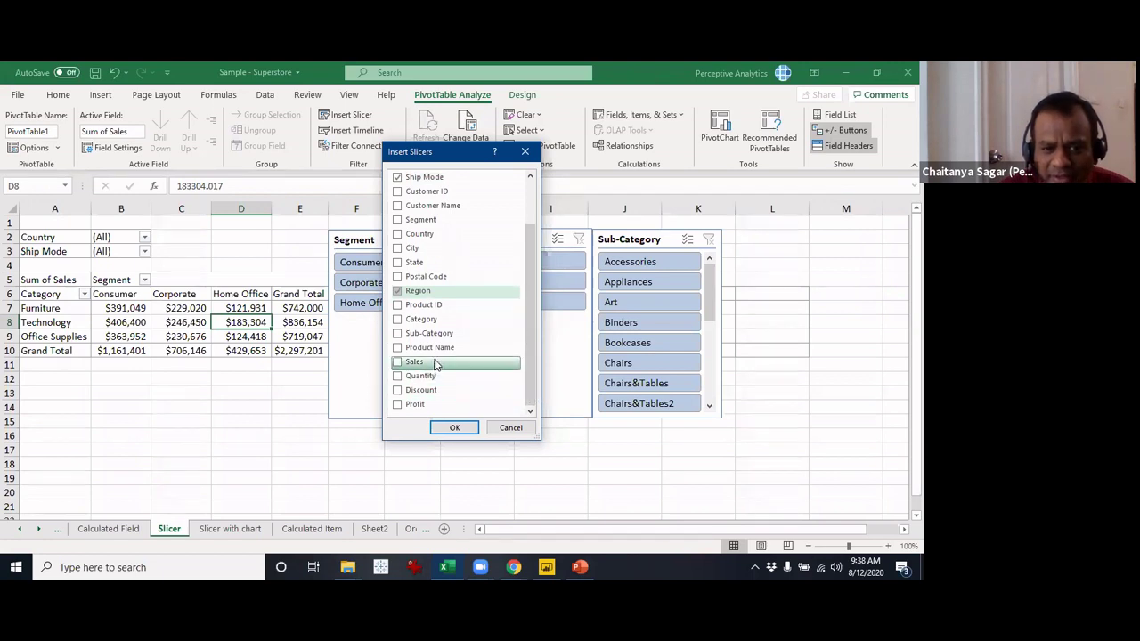
scroll(524, 333, up, 1)
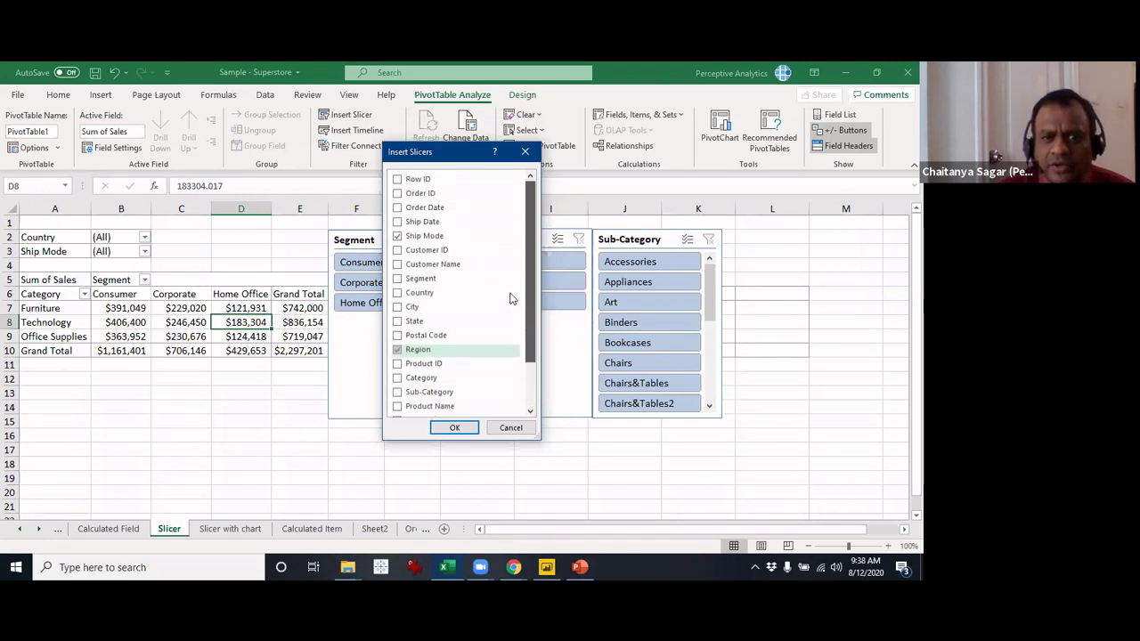
click(398, 321)
click(398, 308)
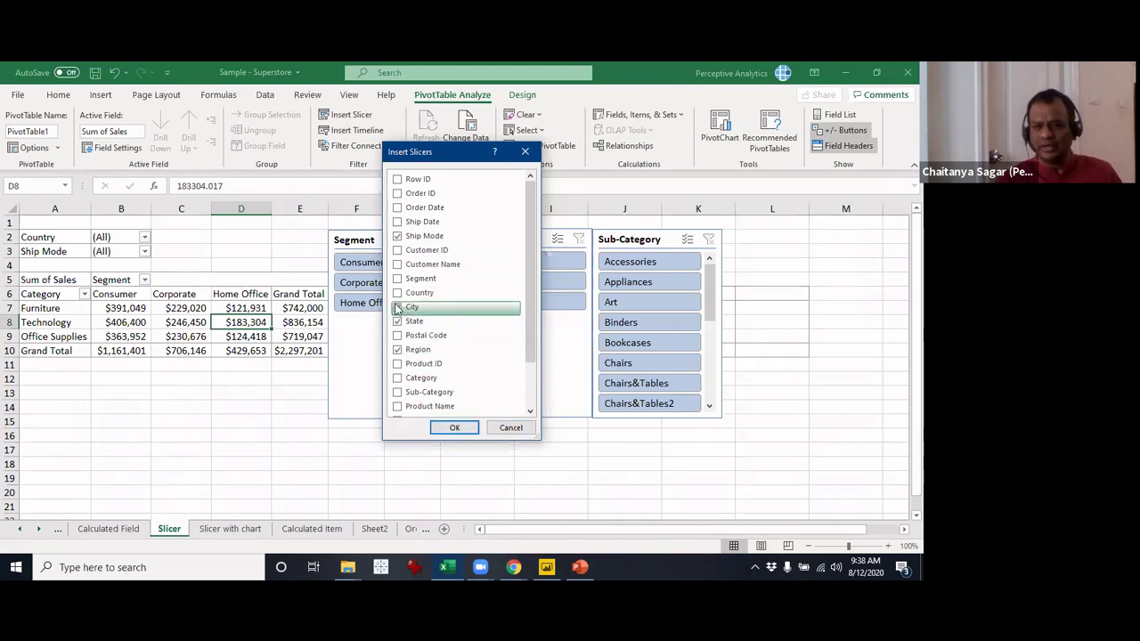
click(456, 428)
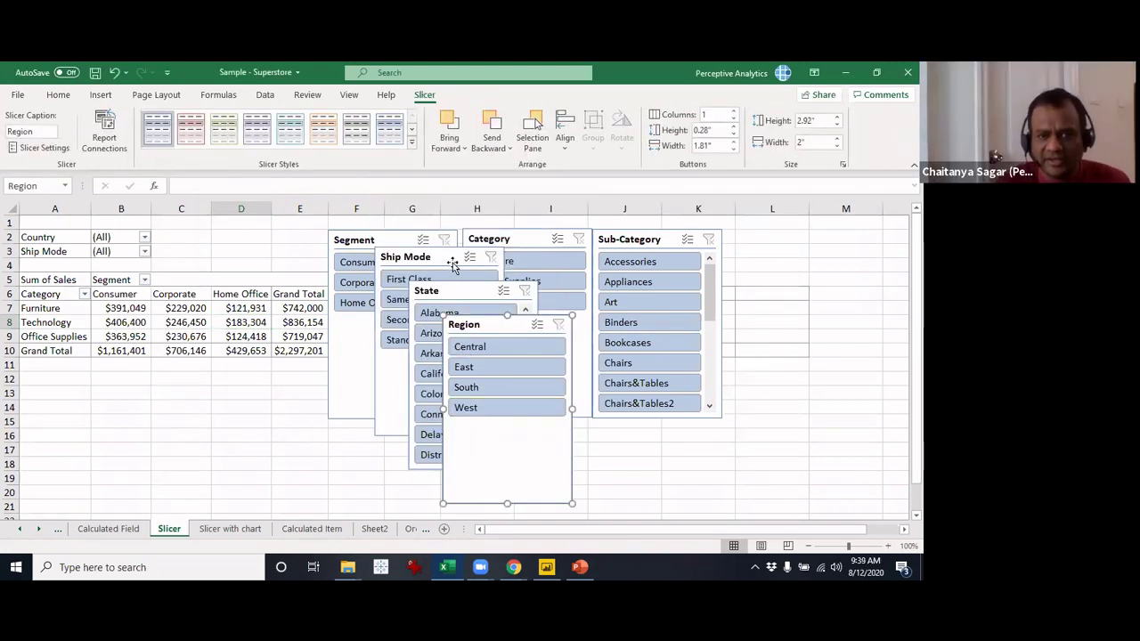
- Place the Ship Mode slicer beside Sub-Category, the Region slicer below Segment and the State slicer below Category
drag(450, 257, 795, 249)
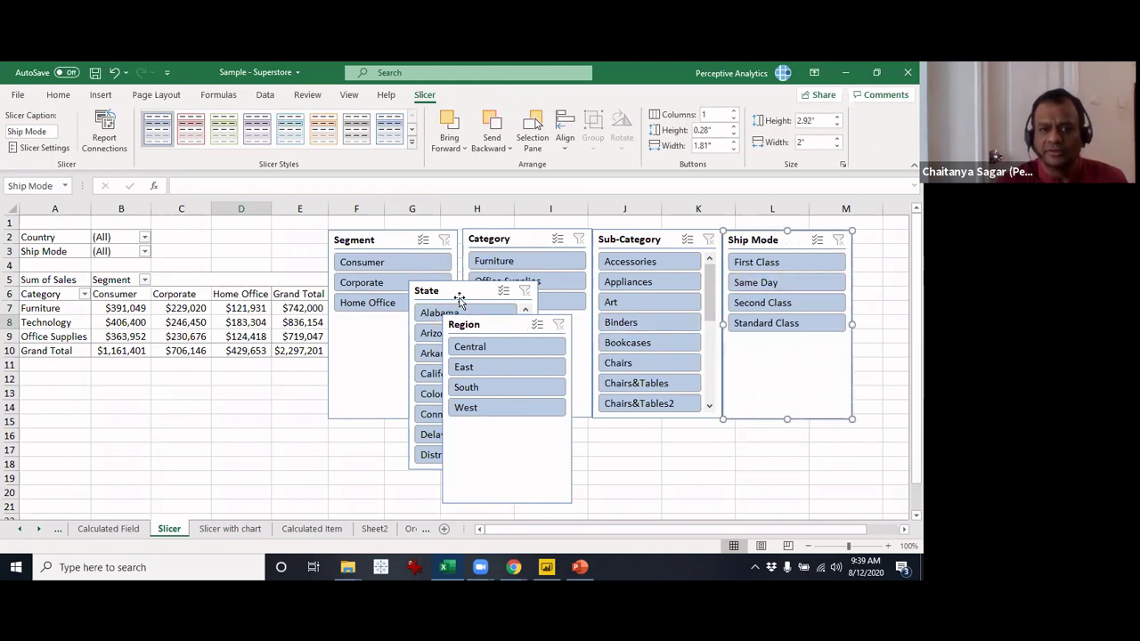
drag(479, 326, 364, 434)
drag(522, 415, 520, 450)
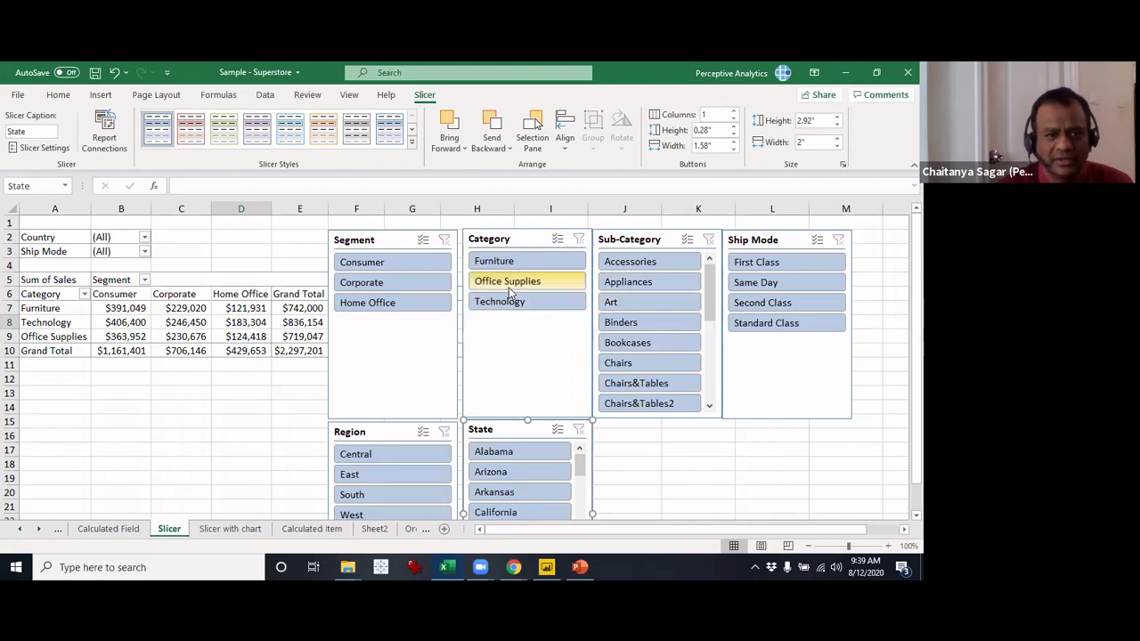
- Try filtering the pivot table to First Class, reselecting all ship modes, and adding Second Class, Same Day and Standard Class individually to First Class
click(768, 263)
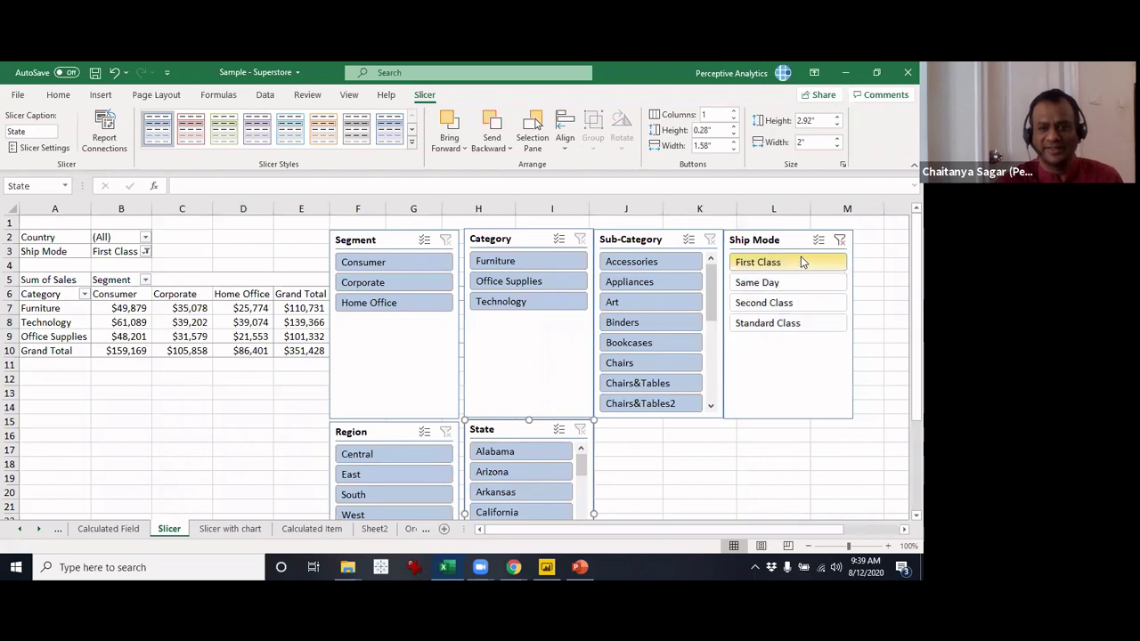
drag(801, 262, 819, 327)
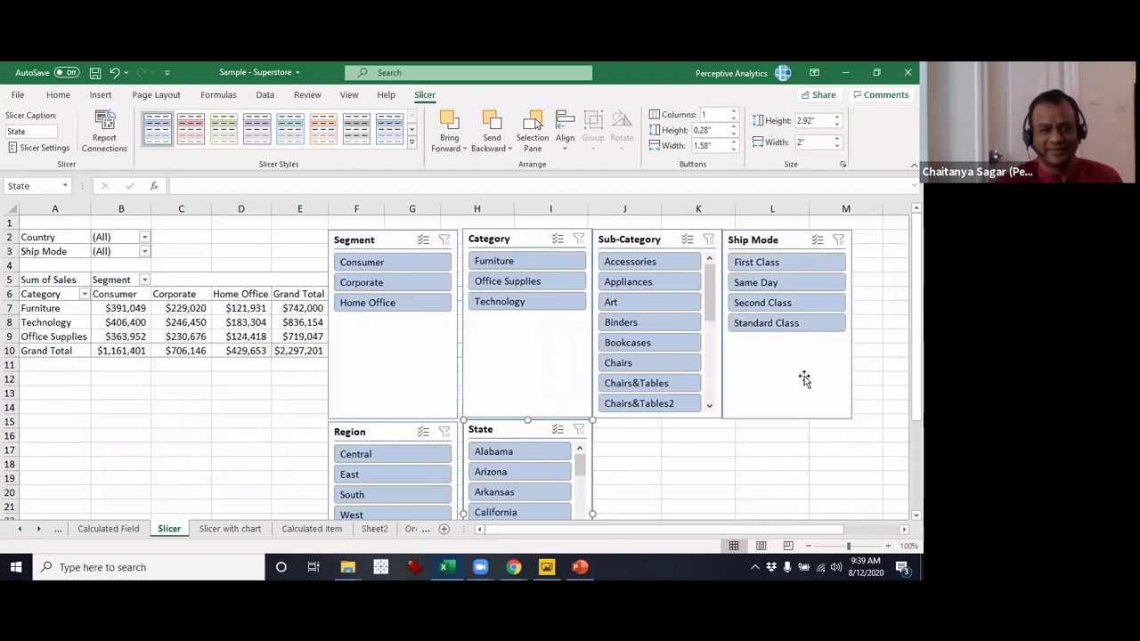
click(763, 262)
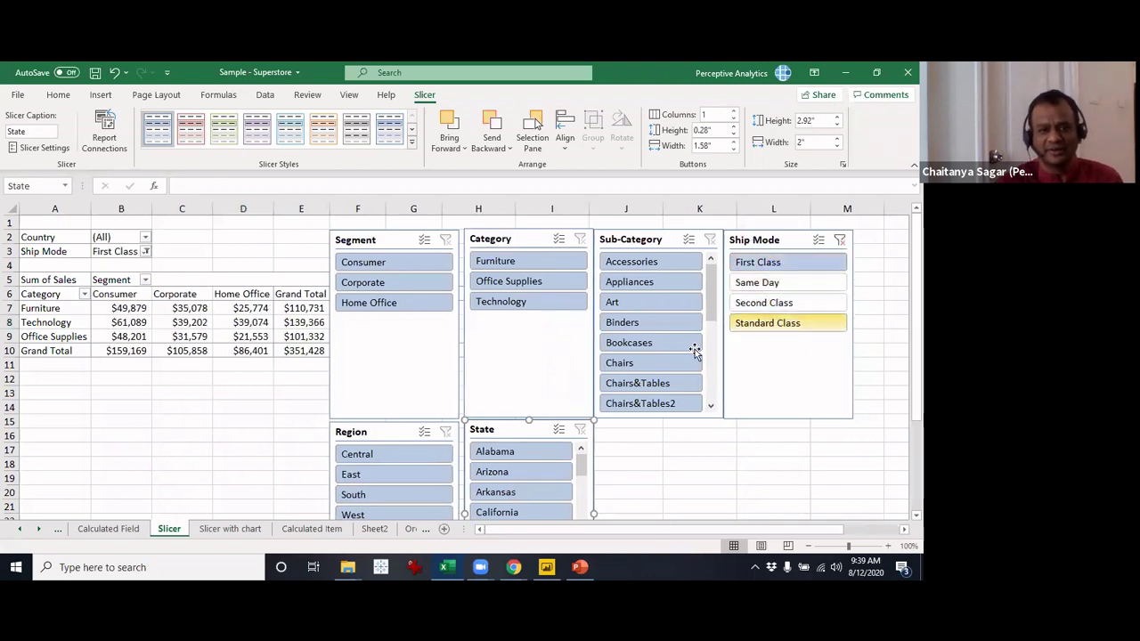
ctrl+click(785, 307)
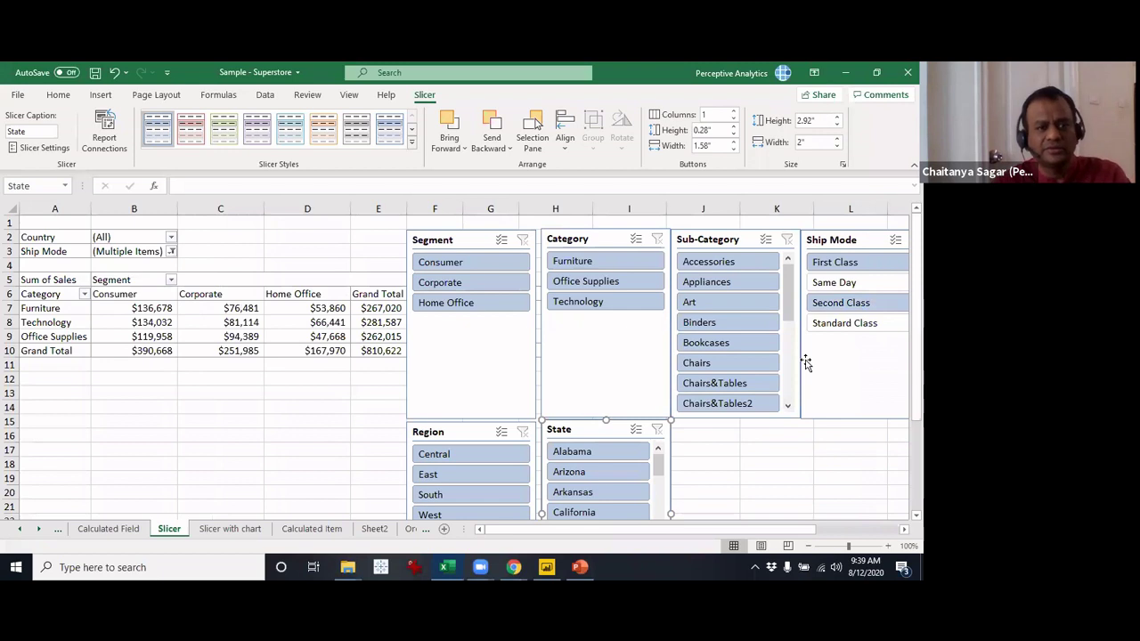
ctrl+click(835, 283)
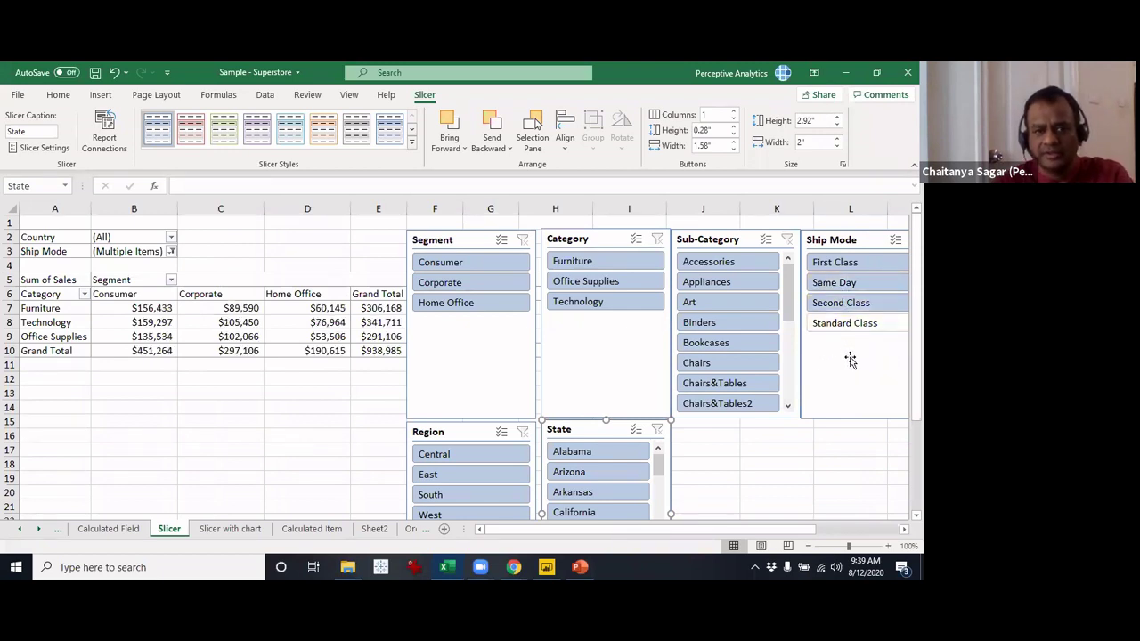
ctrl+click(855, 326)
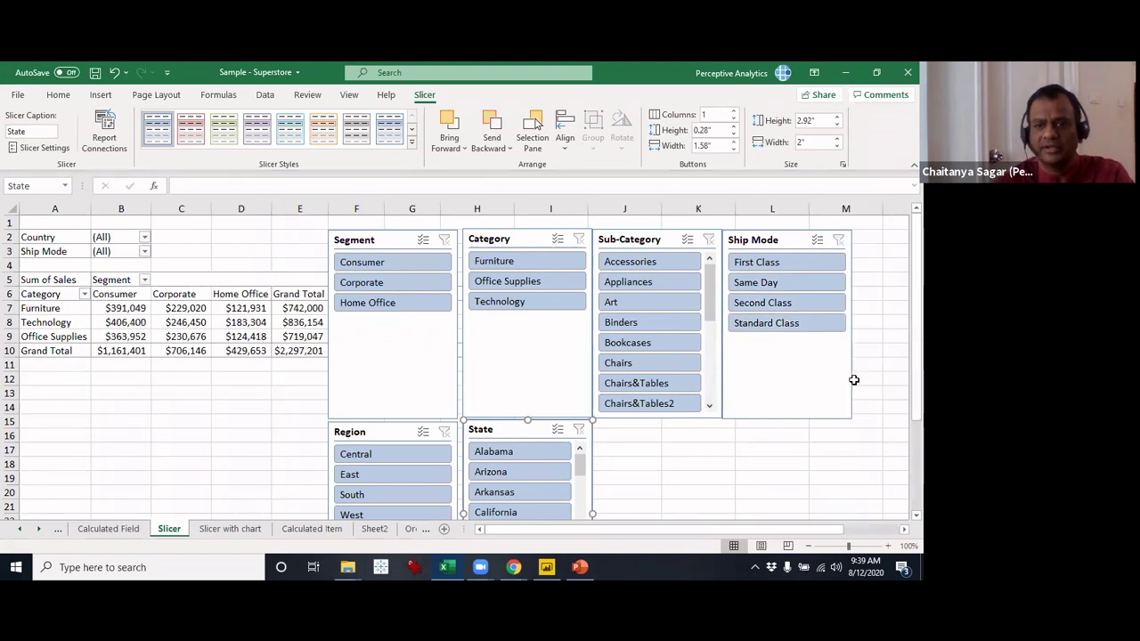
- Filter the pivot table to the First Class, Same Day and Second Class ship modes with the Ship Mode slicer
click(757, 262)
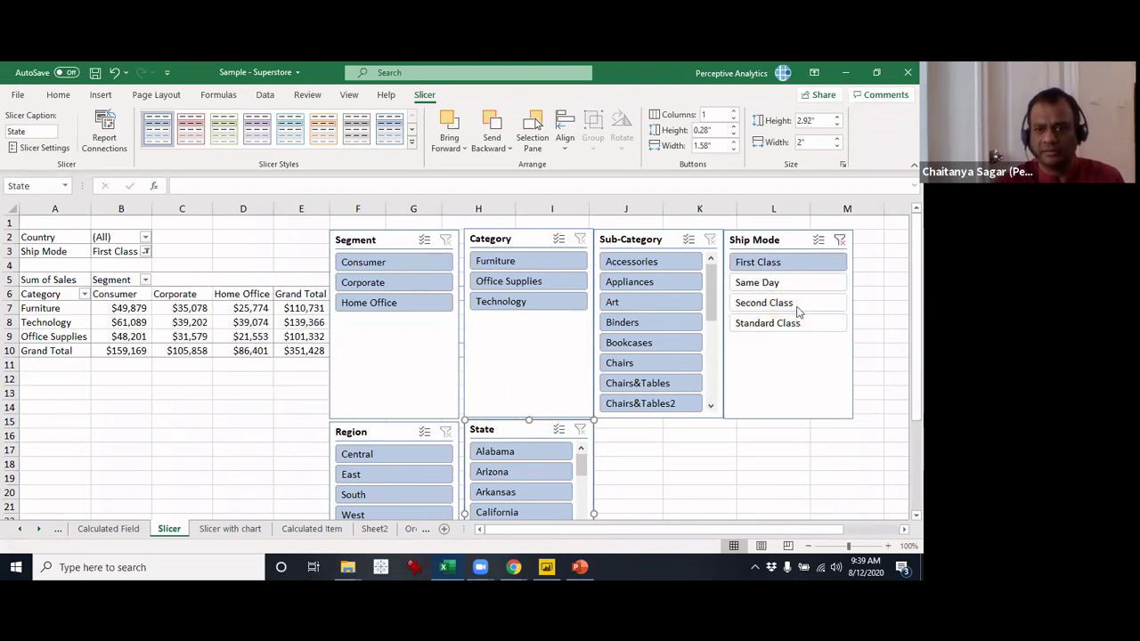
ctrl+click(787, 283)
ctrl+click(789, 305)
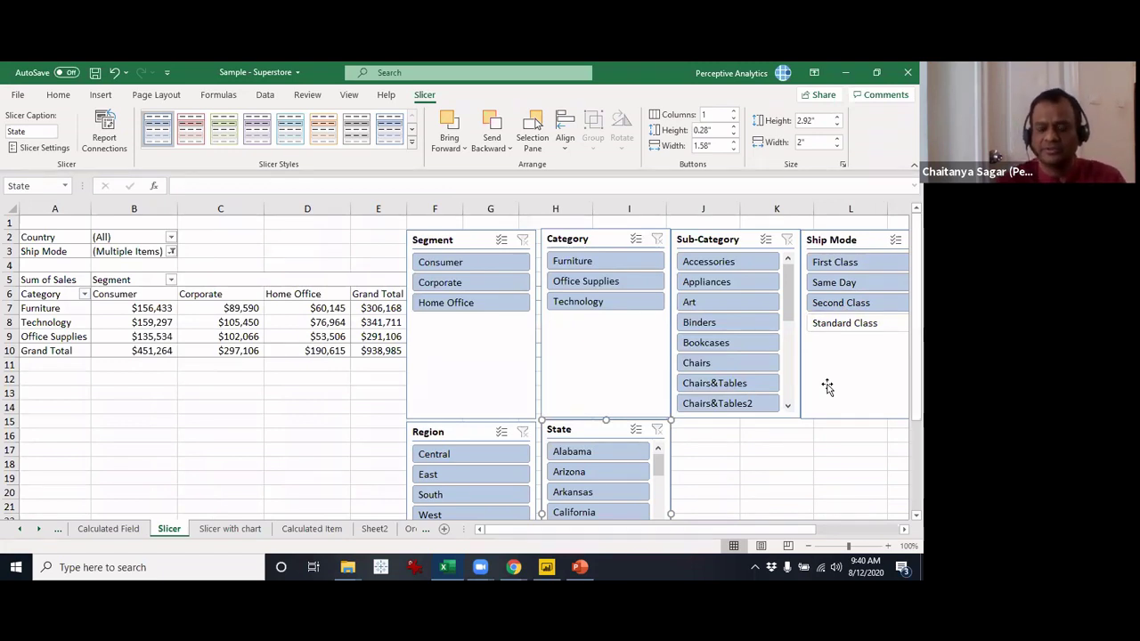
- Add Standard Class back to the pivot table's Ship Mode slicer selection
click(838, 325)
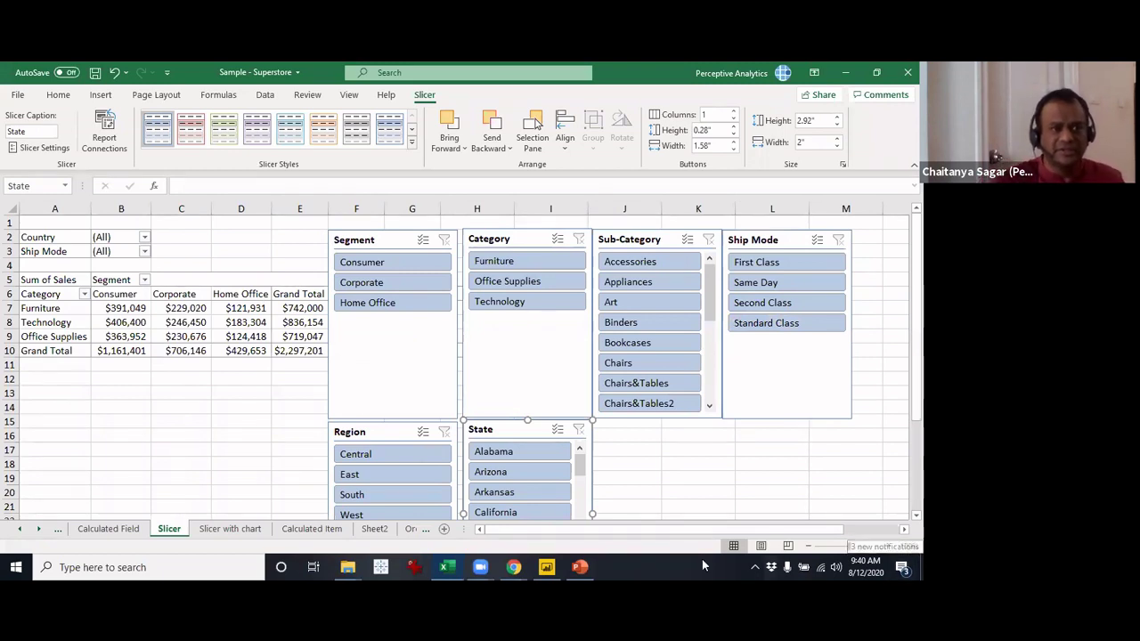
- Examine the State slicer's settings for header, sorting and items with no data, and leave them unchanged
click(43, 147)
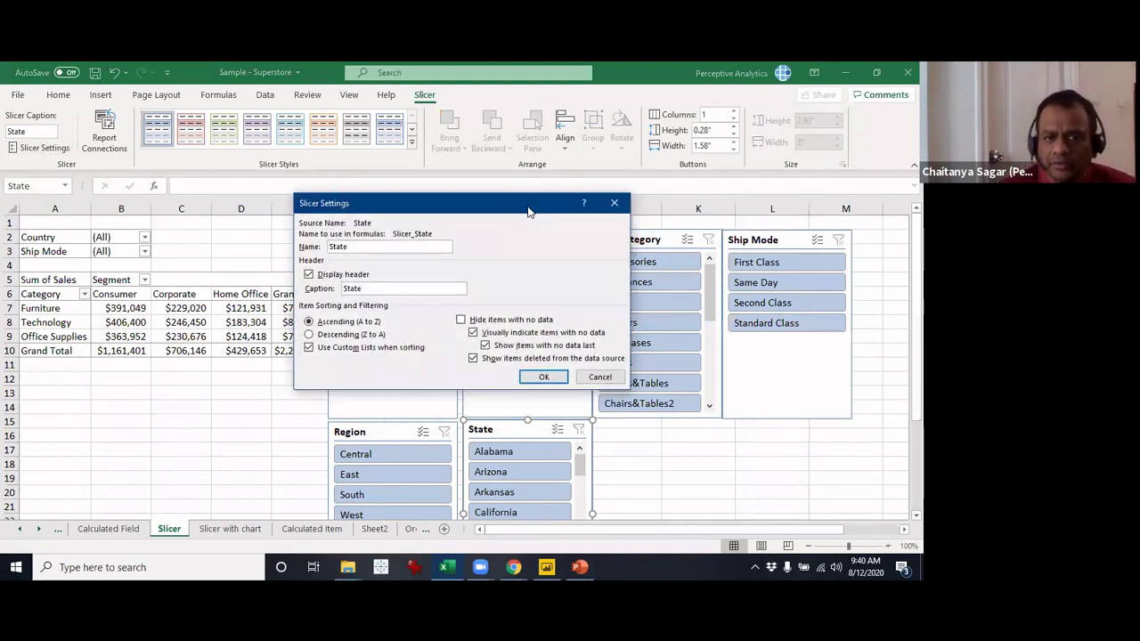
drag(528, 211, 667, 211)
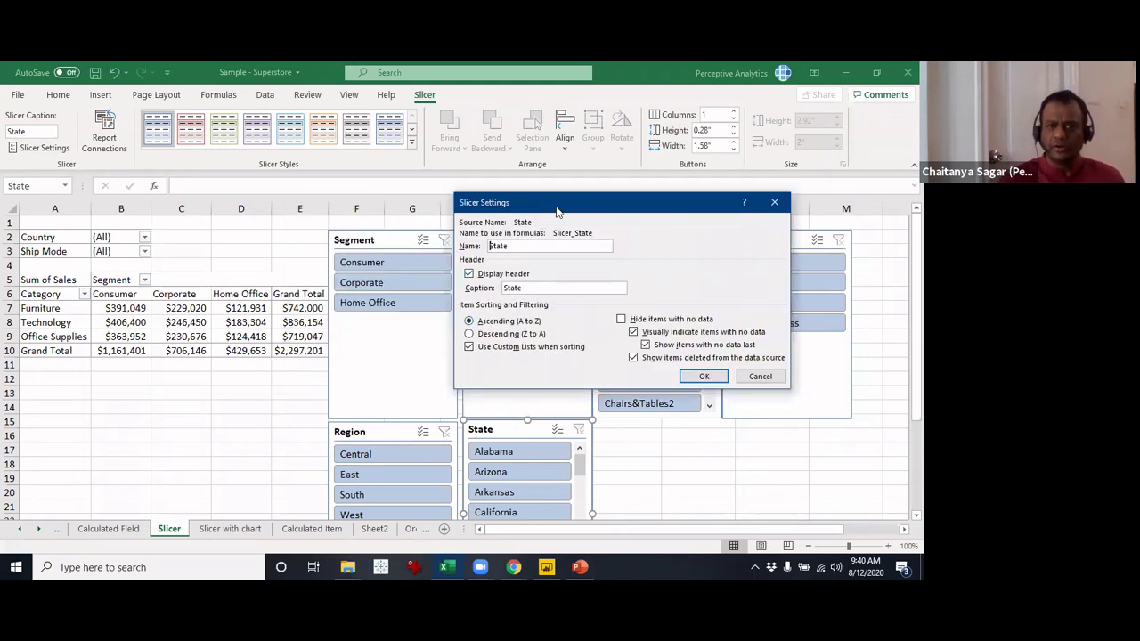
drag(565, 204, 665, 161)
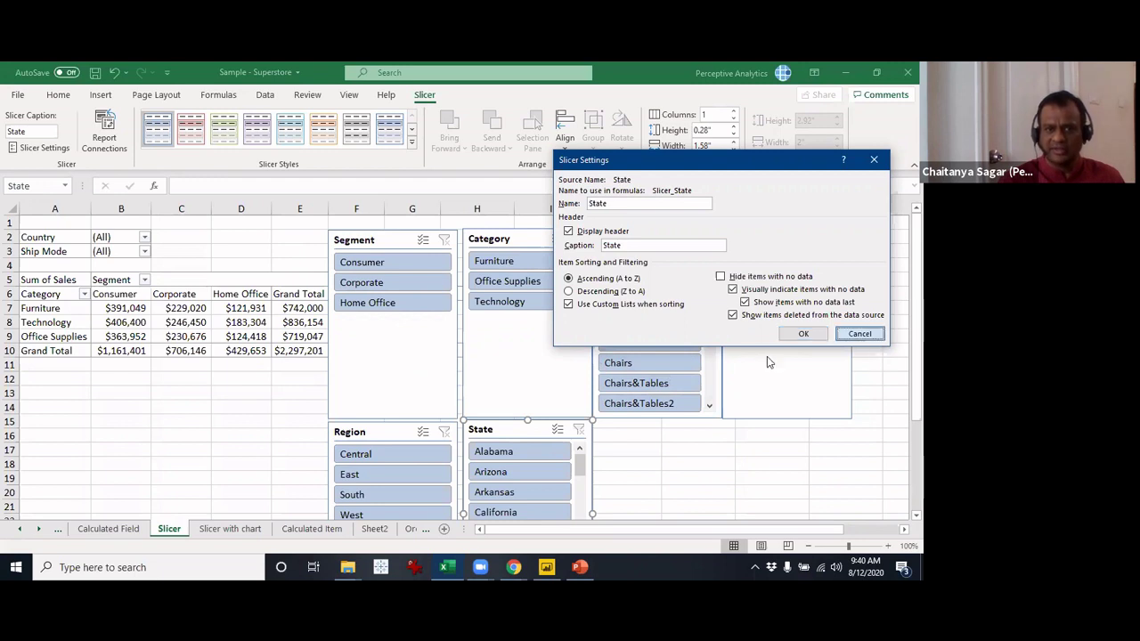
click(856, 334)
- Turn off the header display in the Segment slicer's settings
click(415, 340)
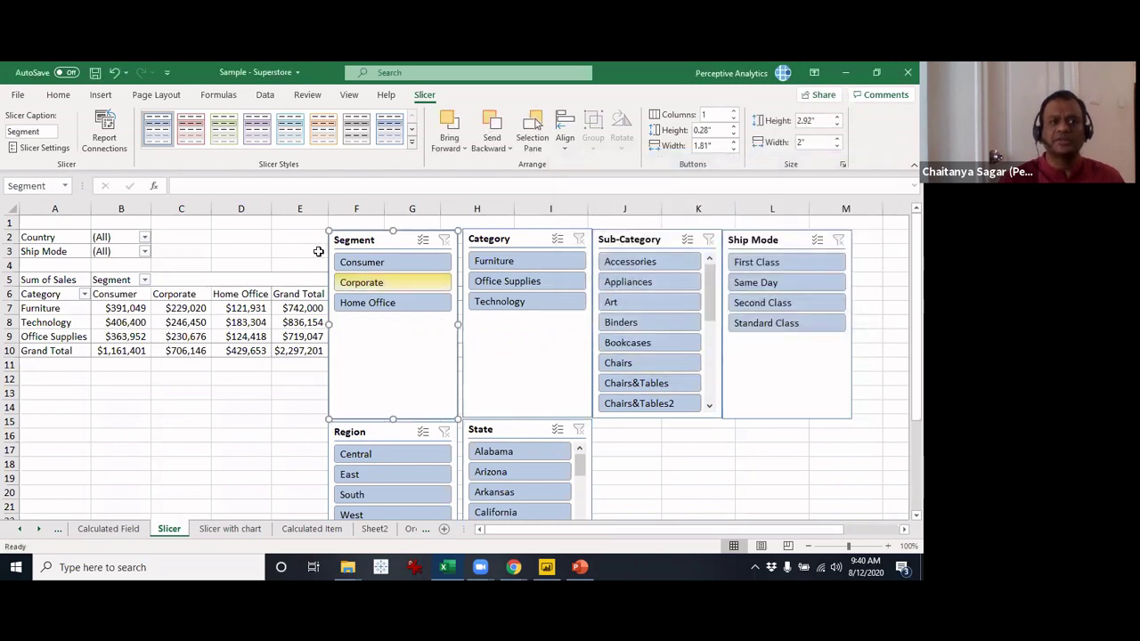
click(39, 147)
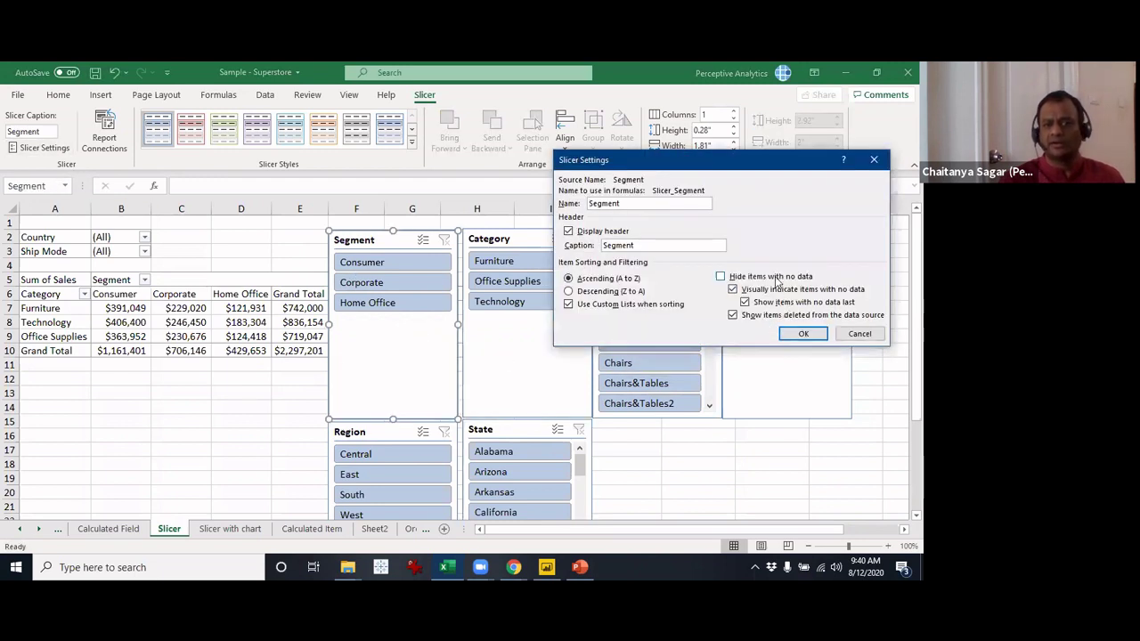
click(588, 233)
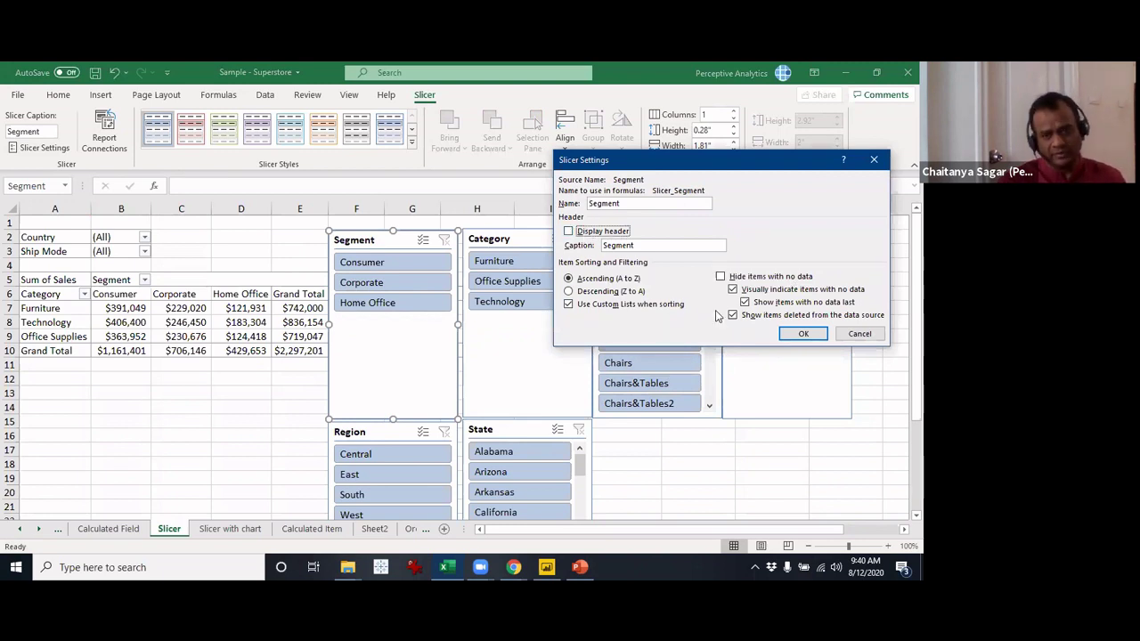
click(803, 333)
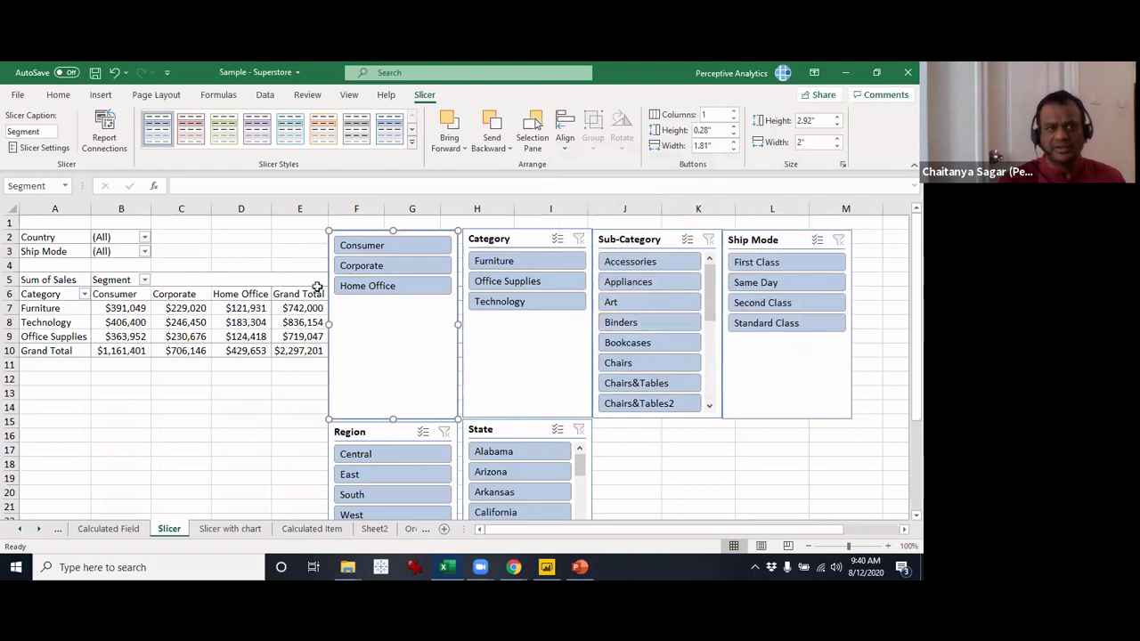
- Turn the Segment slicer's header display back on in its settings
click(62, 150)
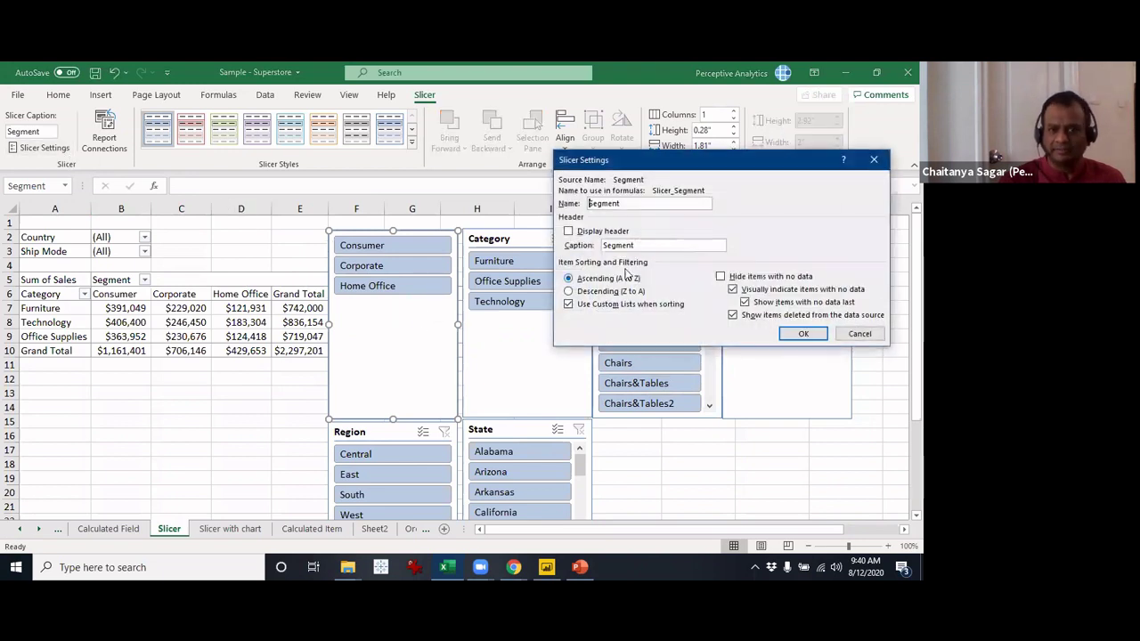
click(596, 233)
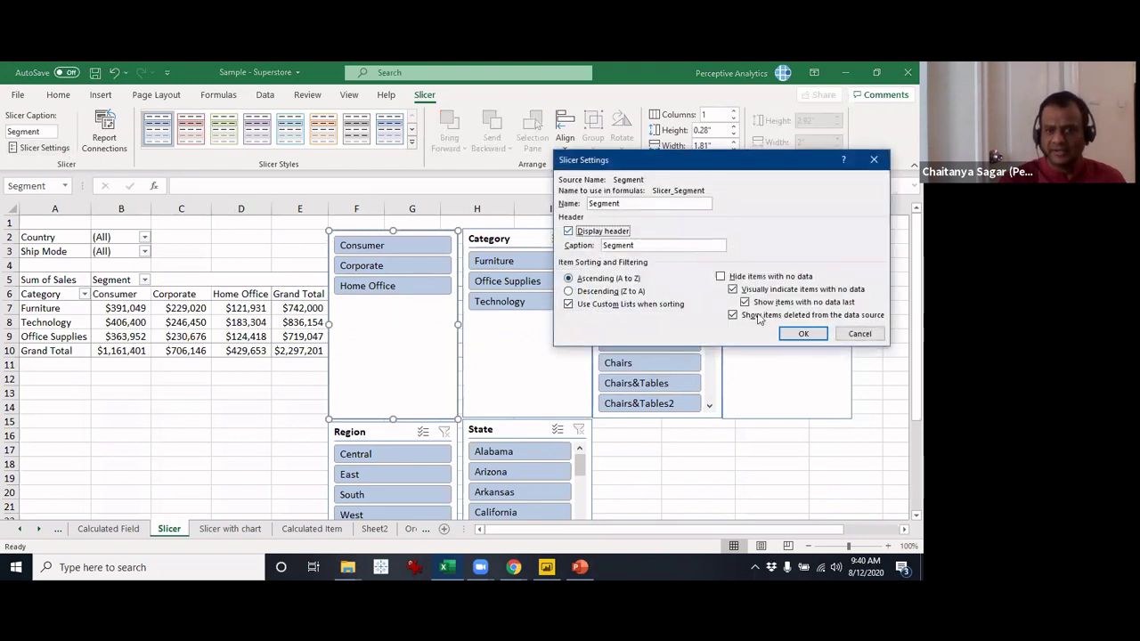
click(804, 334)
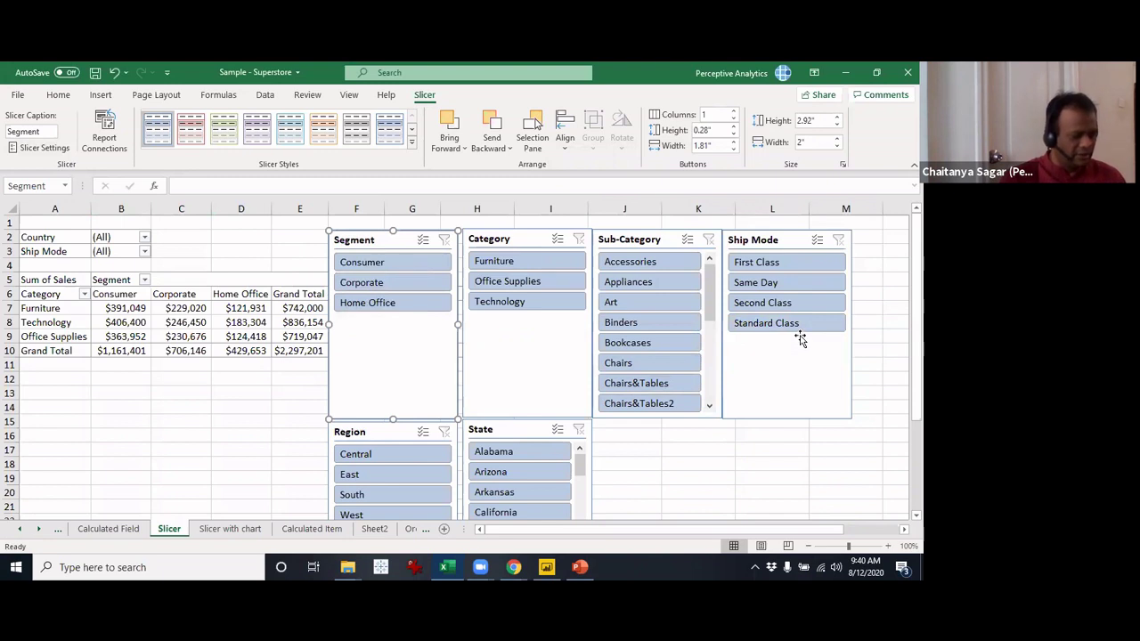
- Change both the name and the caption of the Segment slicer to Market in its settings
click(40, 148)
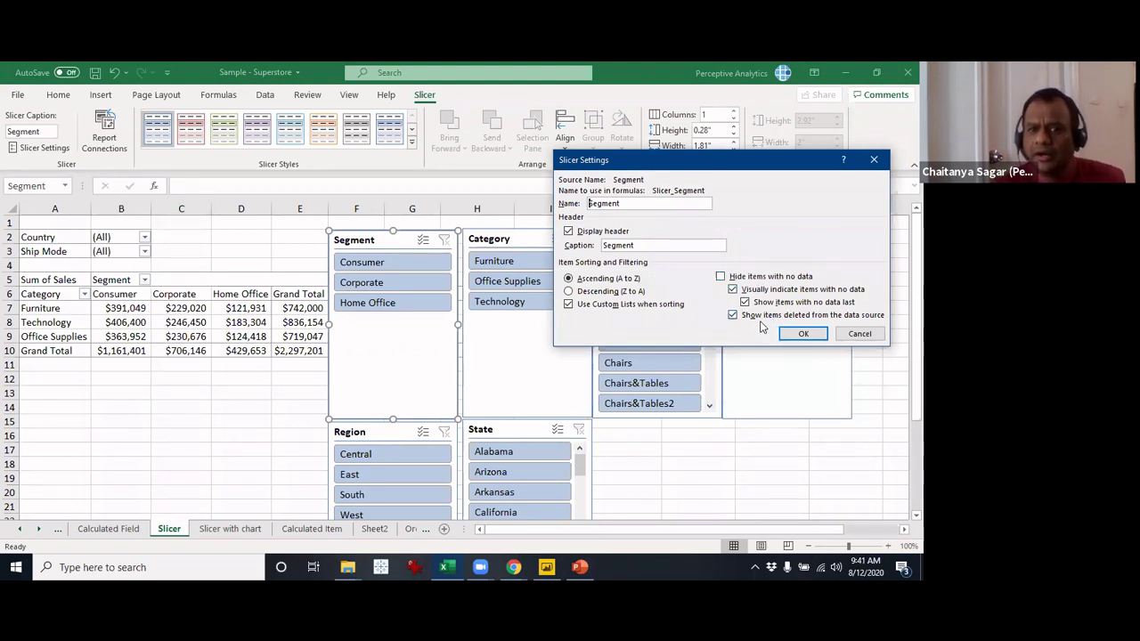
drag(641, 204, 575, 191)
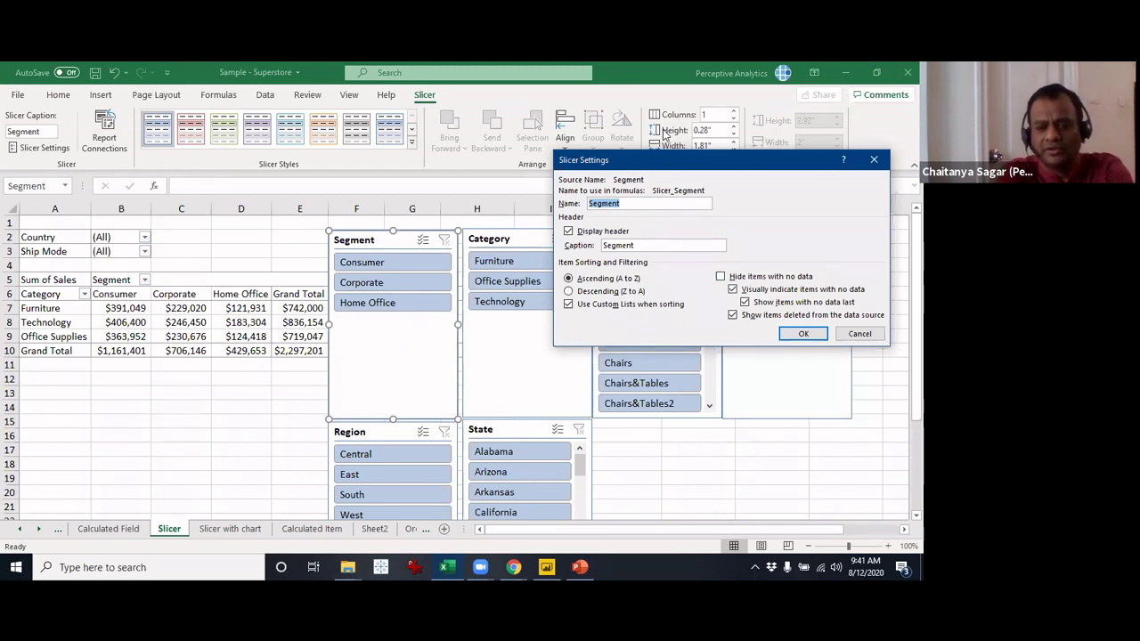
text(C)
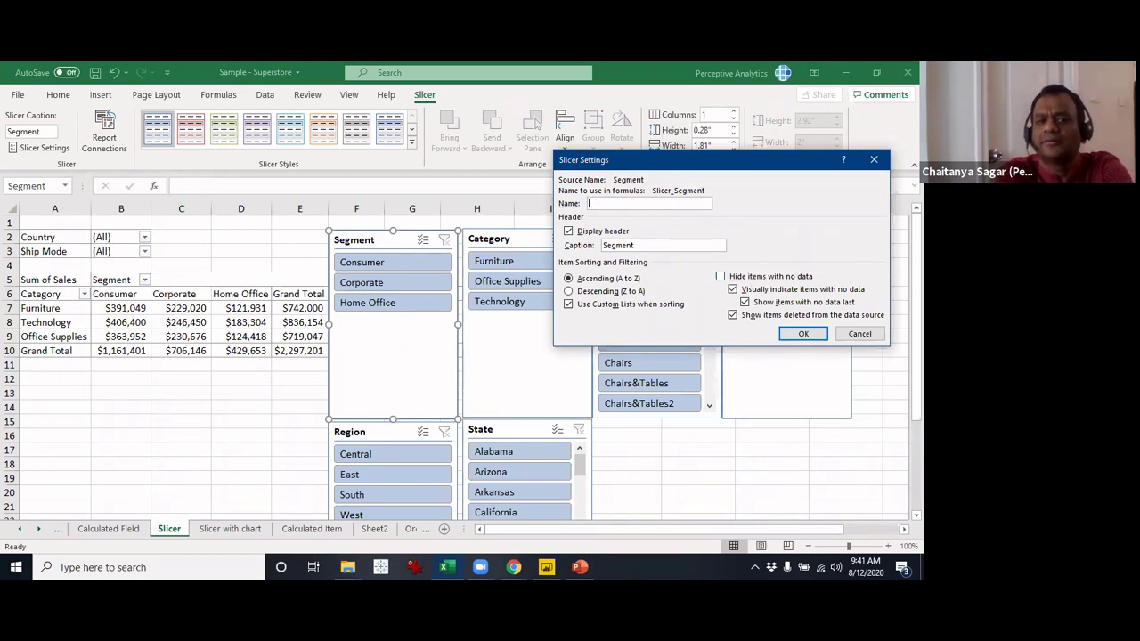
text(Market)
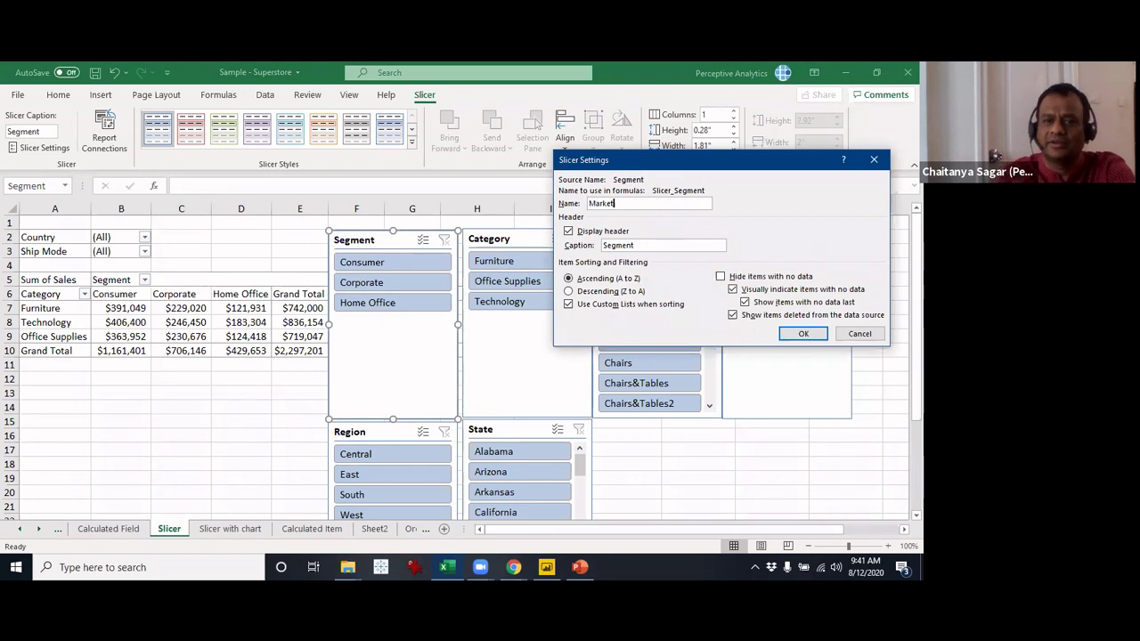
key(Tab)
click(802, 334)
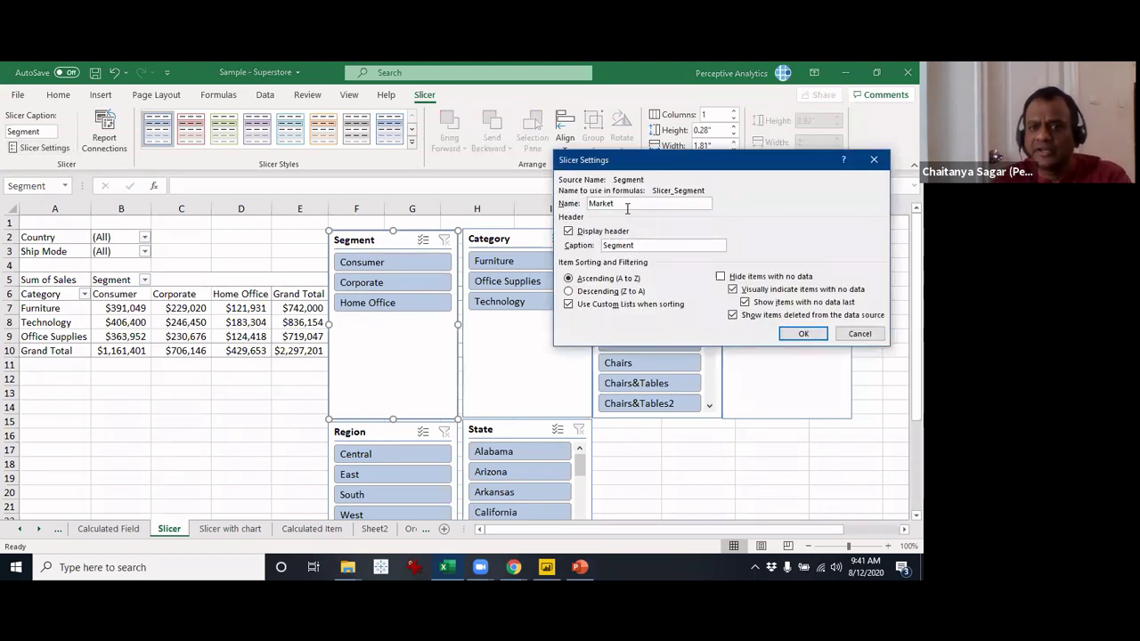
drag(627, 207, 593, 222)
key(ctrl+c)
key(Tab)
key(ctrl+v)
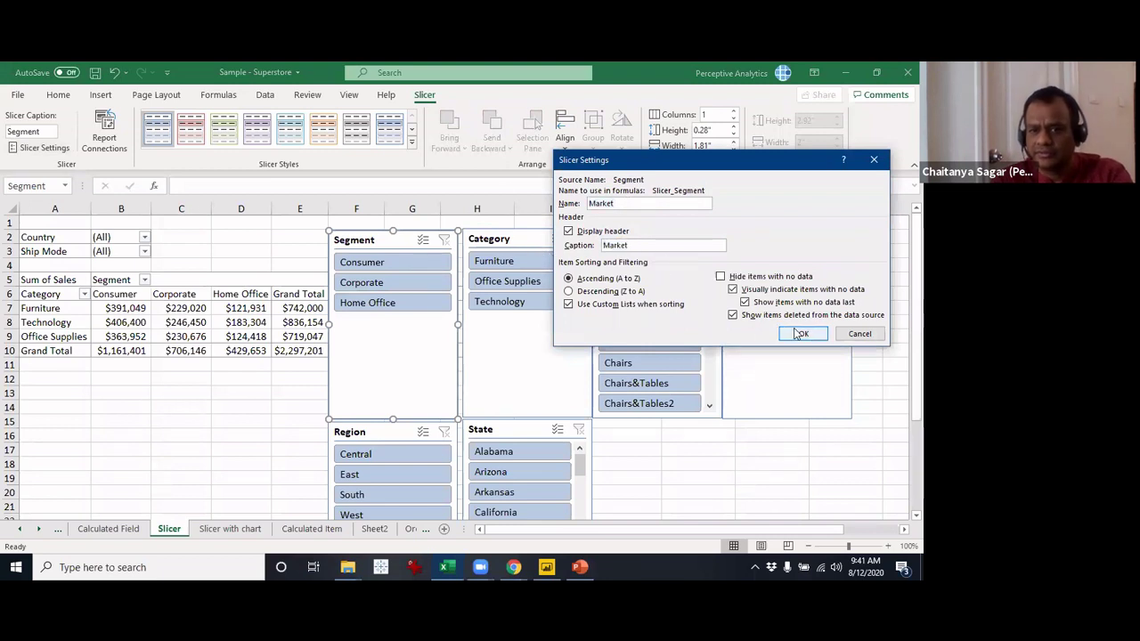
click(802, 334)
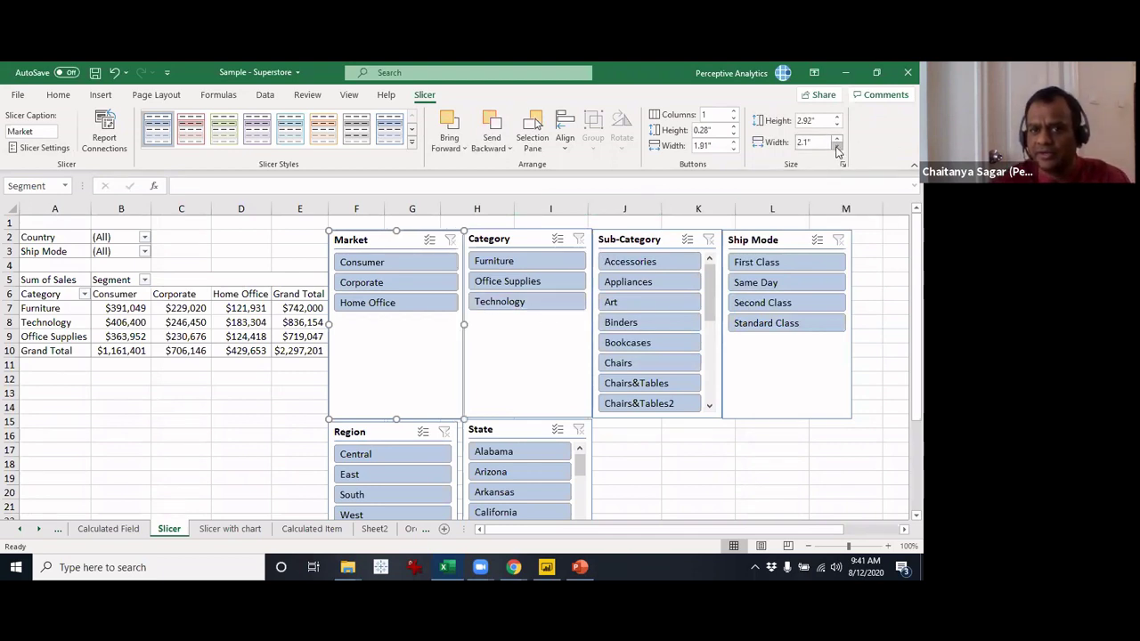
- Select pivot table cells and the Market slicer in turn to compare the tools offered for each
click(262, 403)
click(250, 312)
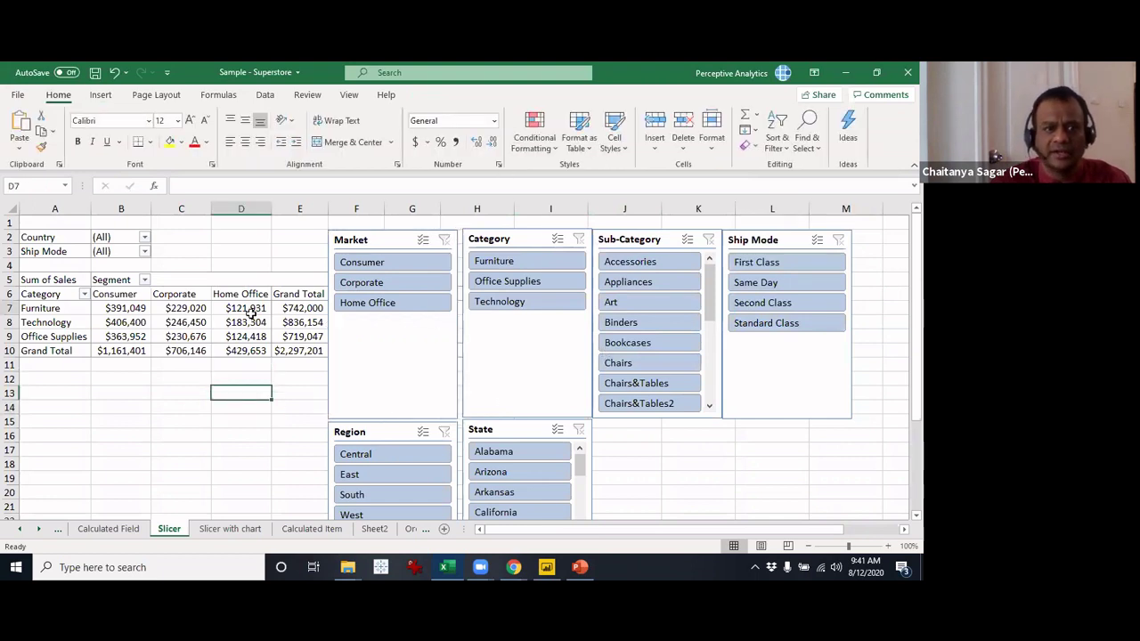
click(452, 94)
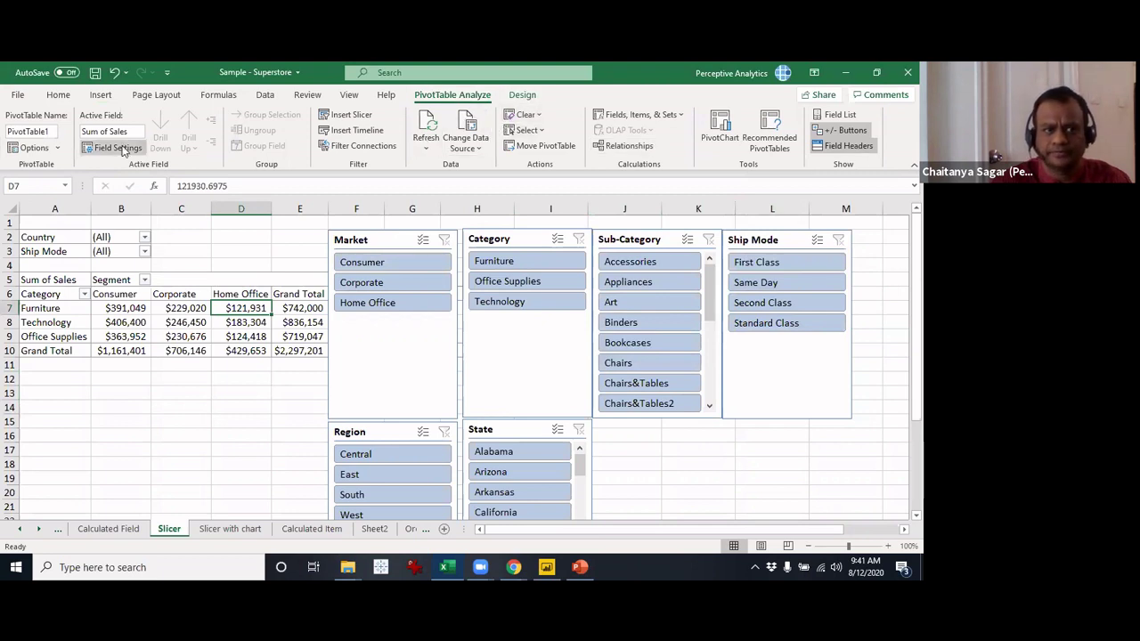
click(400, 242)
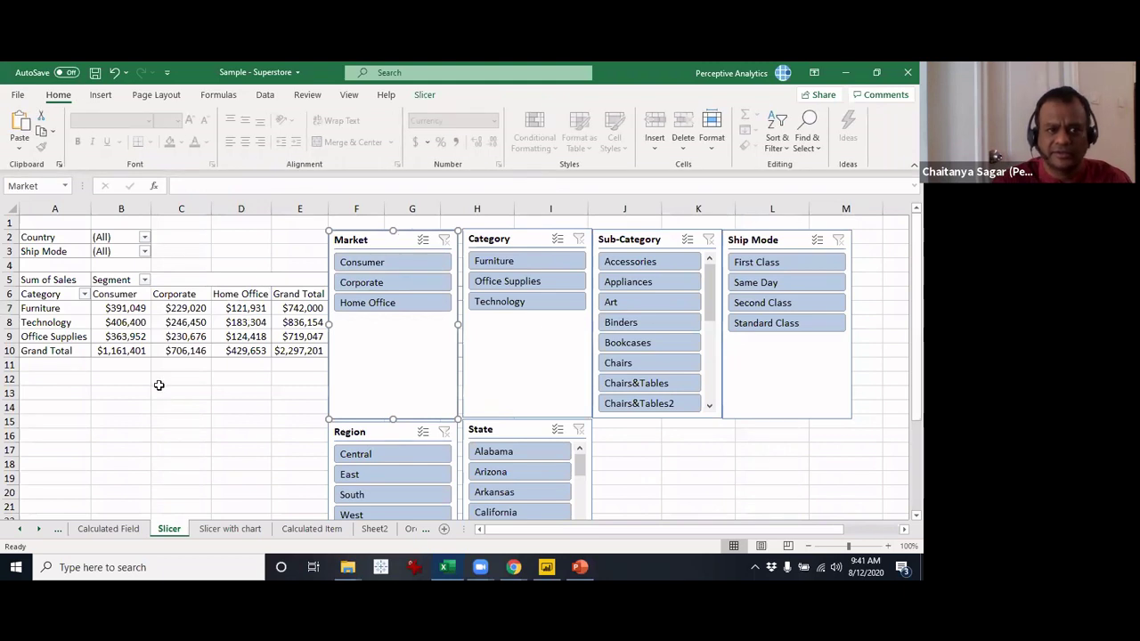
click(182, 322)
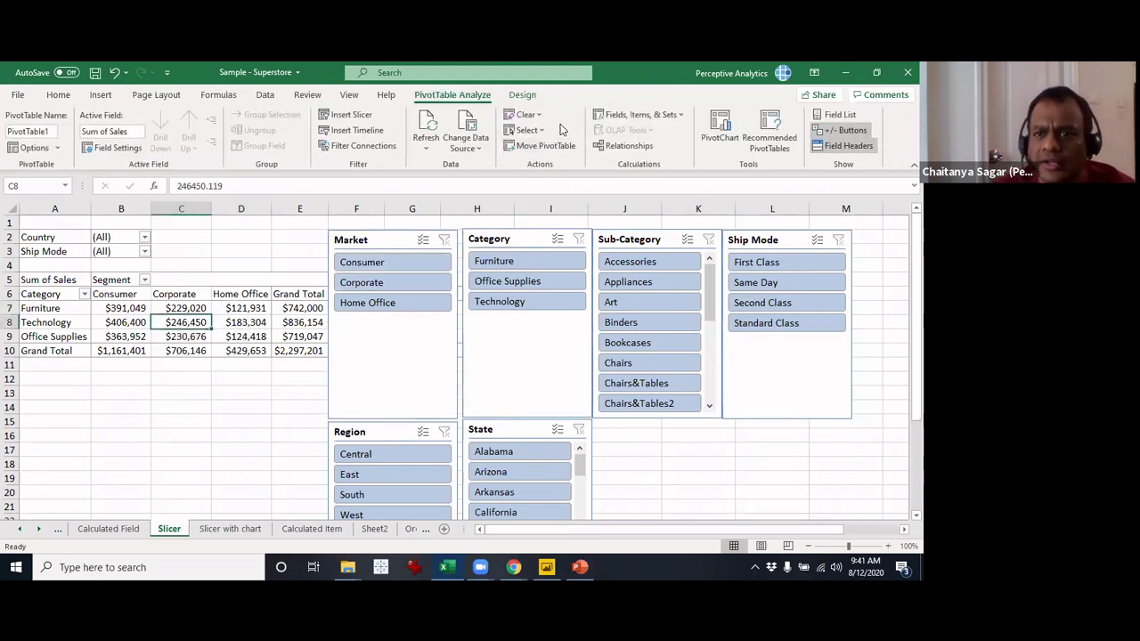
- Select the Market, Category, Ship Mode, Sub-Category, Region and State slicers together for formatting
click(395, 242)
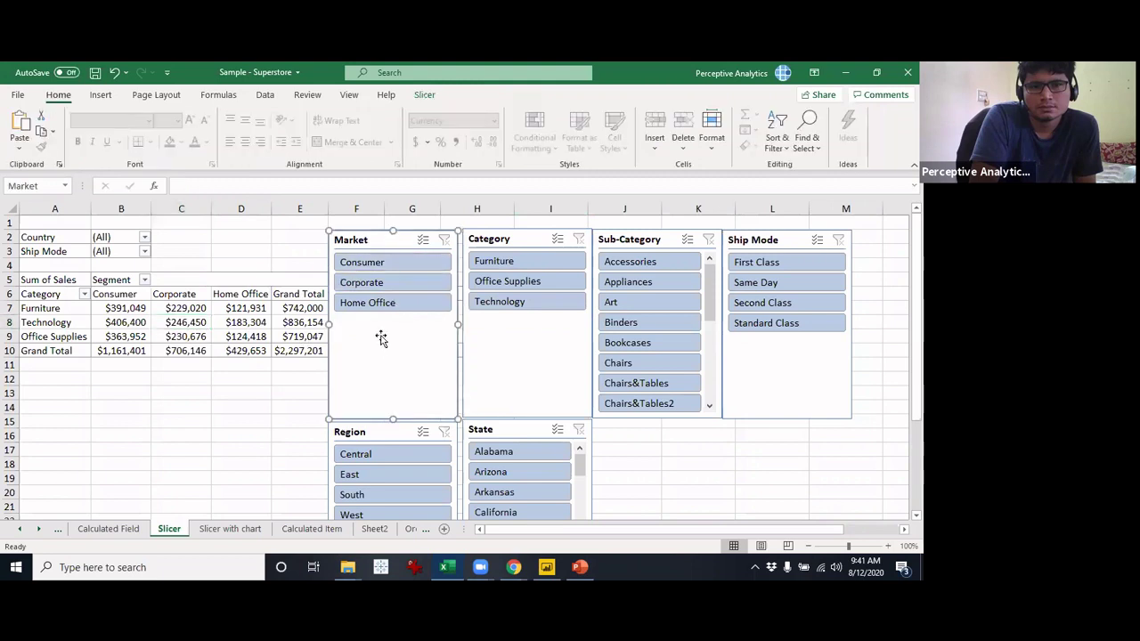
click(422, 96)
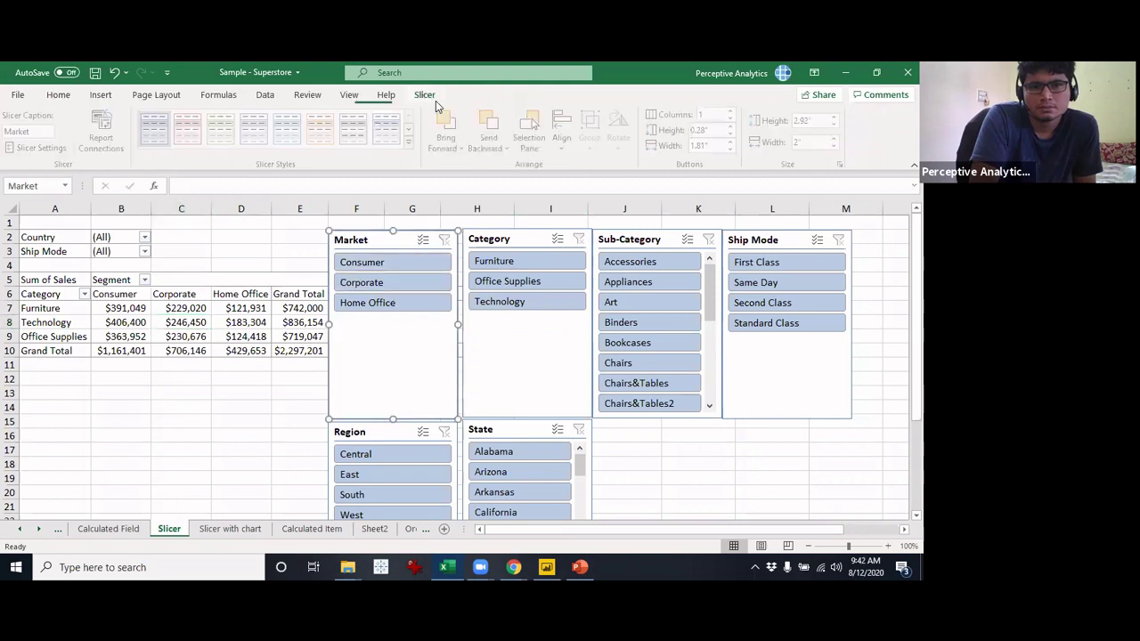
ctrl+click(534, 364)
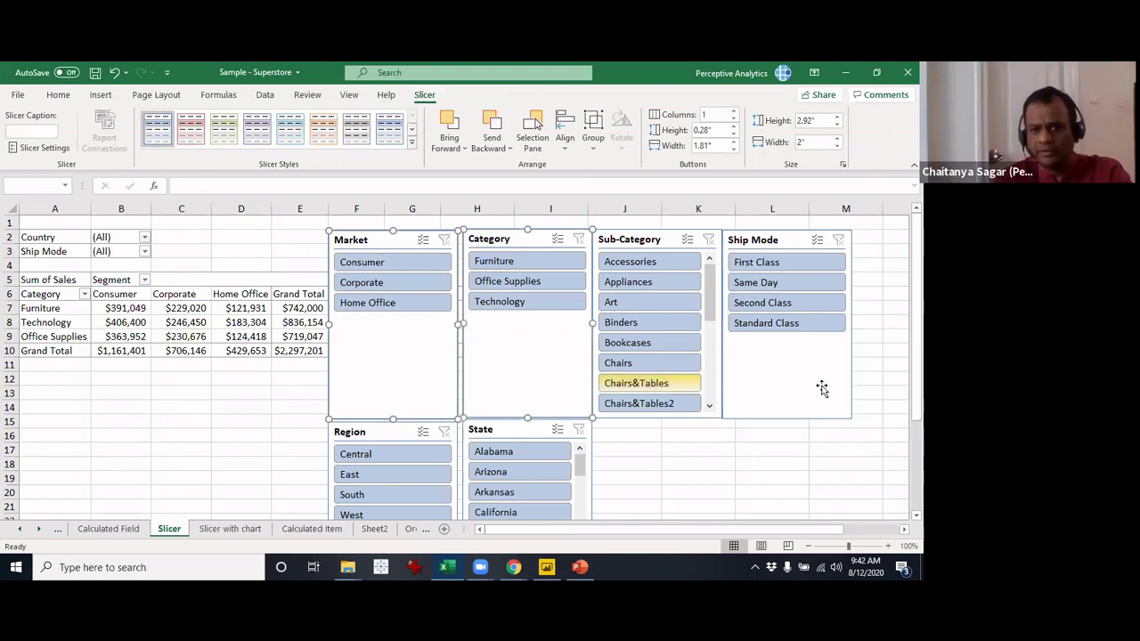
ctrl+click(826, 376)
ctrl+click(668, 238)
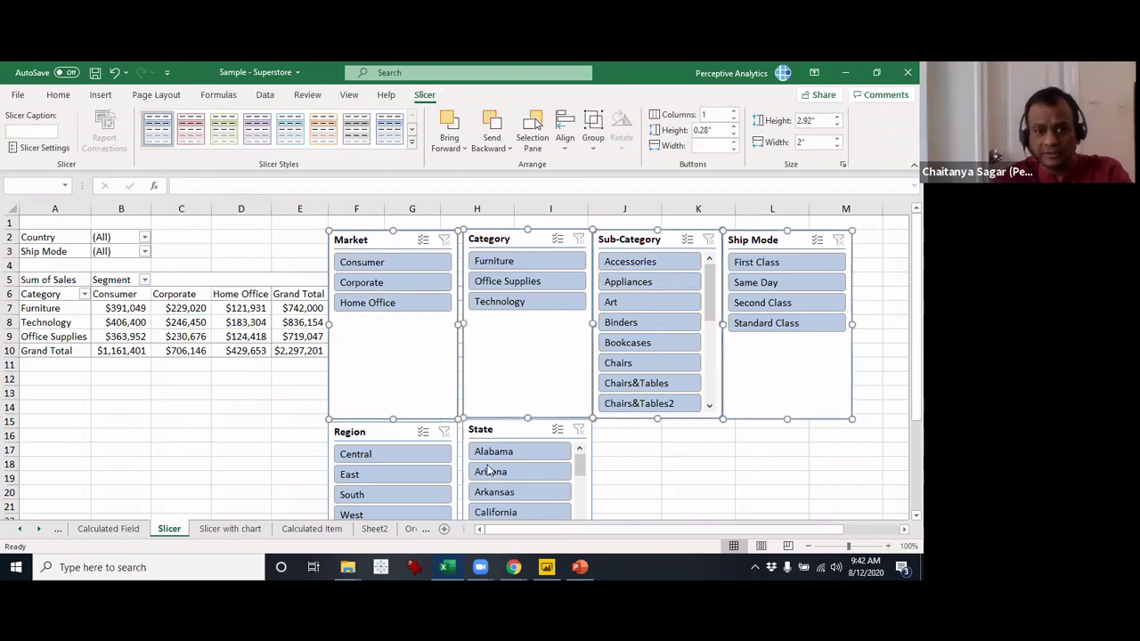
ctrl+click(395, 433)
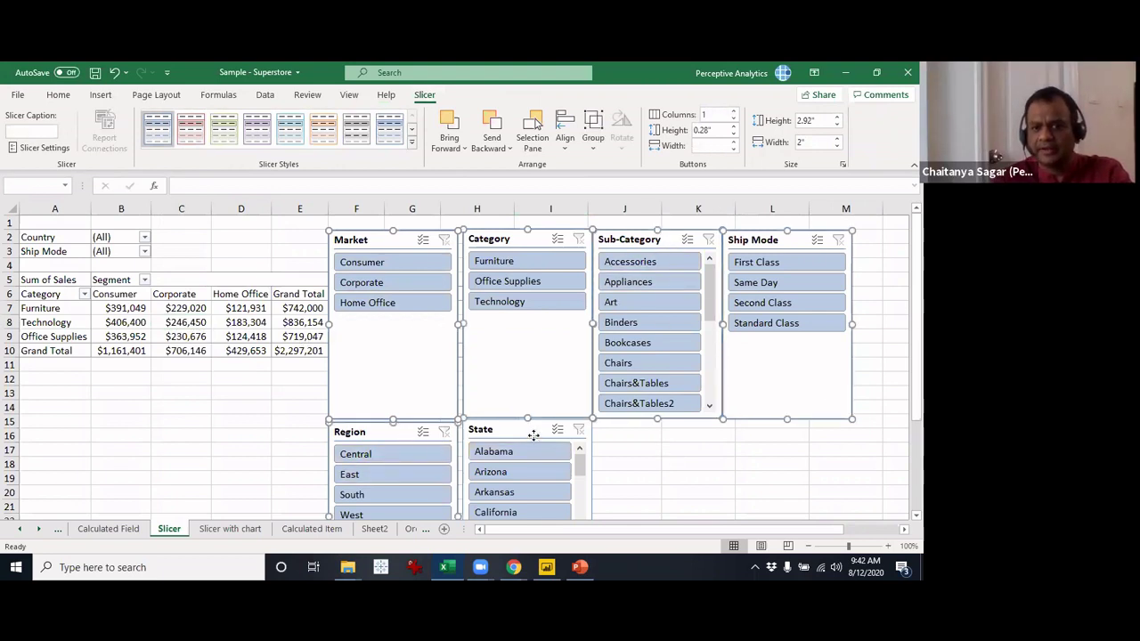
ctrl+click(533, 434)
- Try widening all the selected slicers to 2.1" and return their width to 2"
click(837, 138)
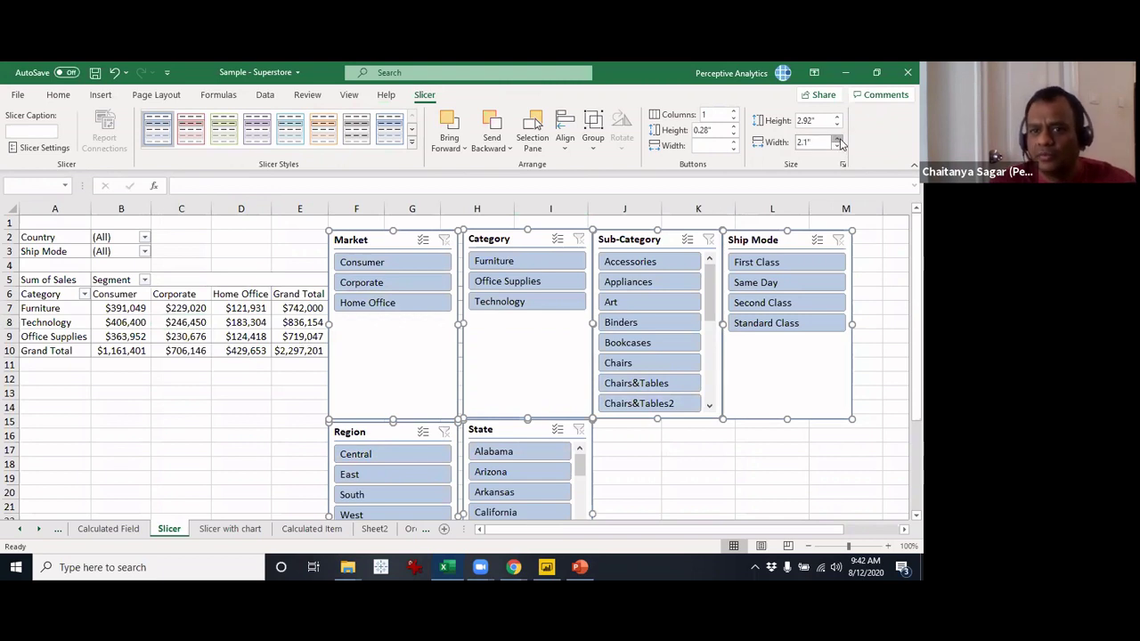
click(837, 138)
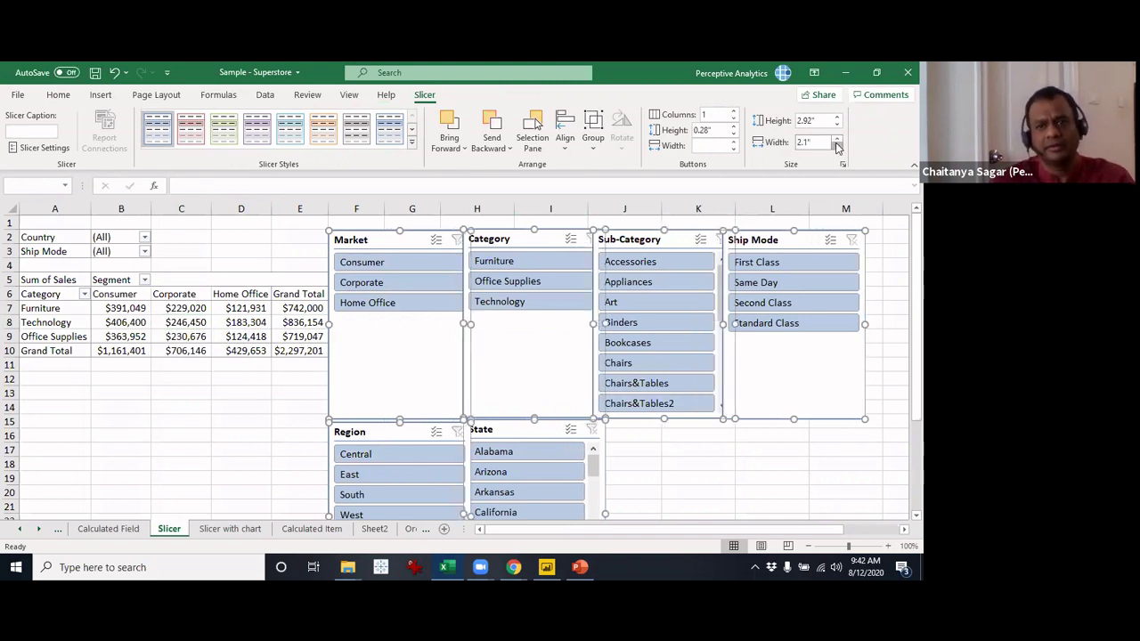
click(837, 147)
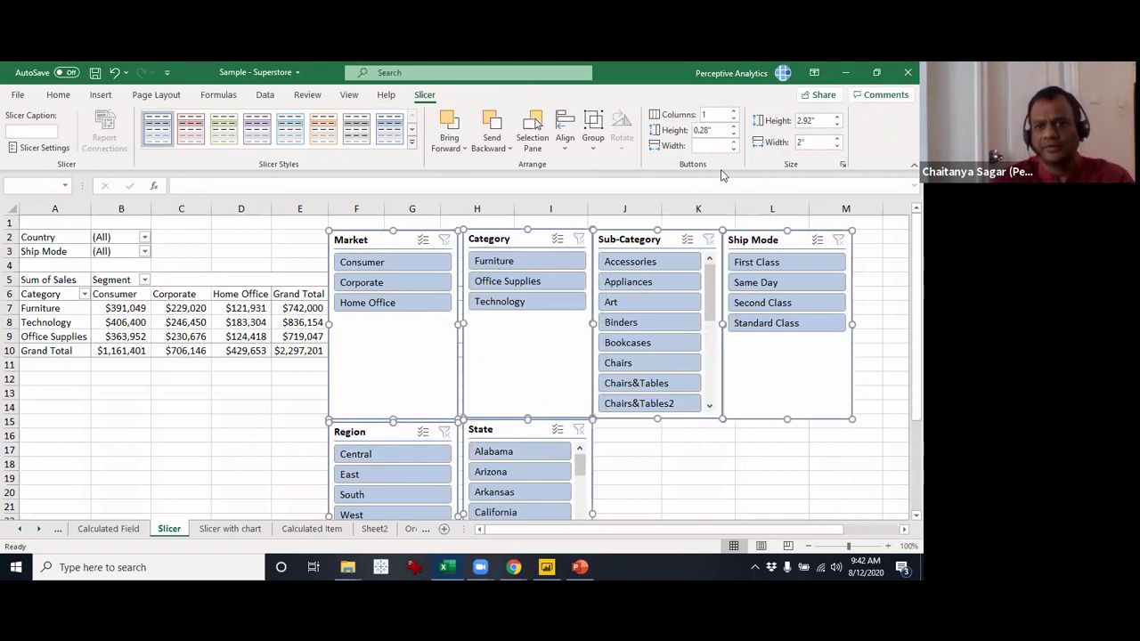
- Try aligning the tops of all six slicers, undo the alignment and review the other alignment options
click(566, 157)
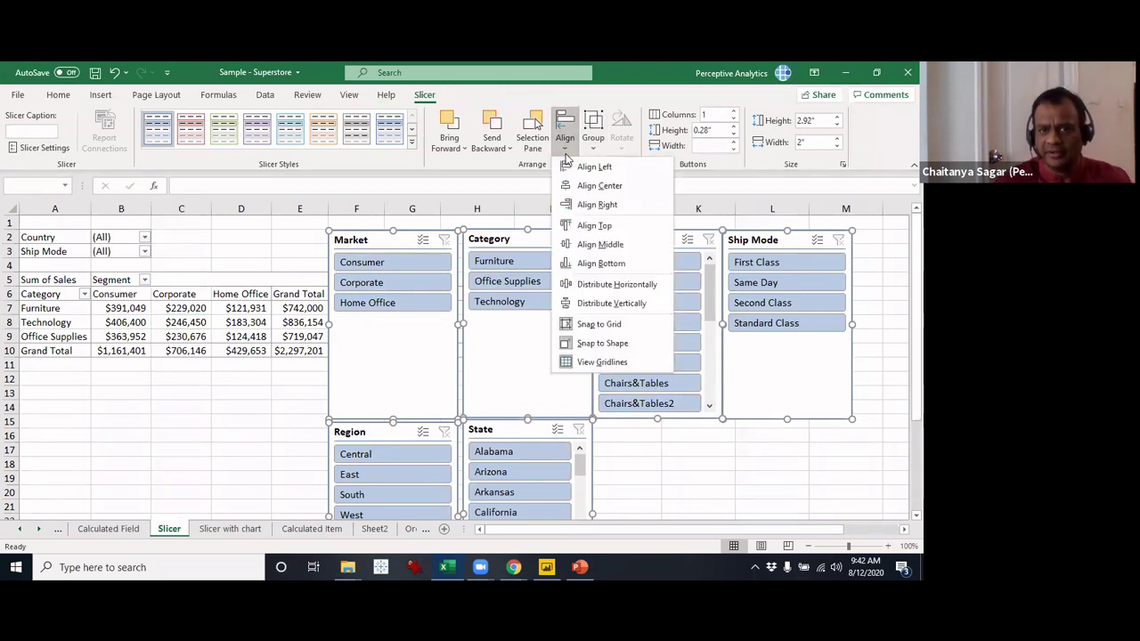
click(595, 226)
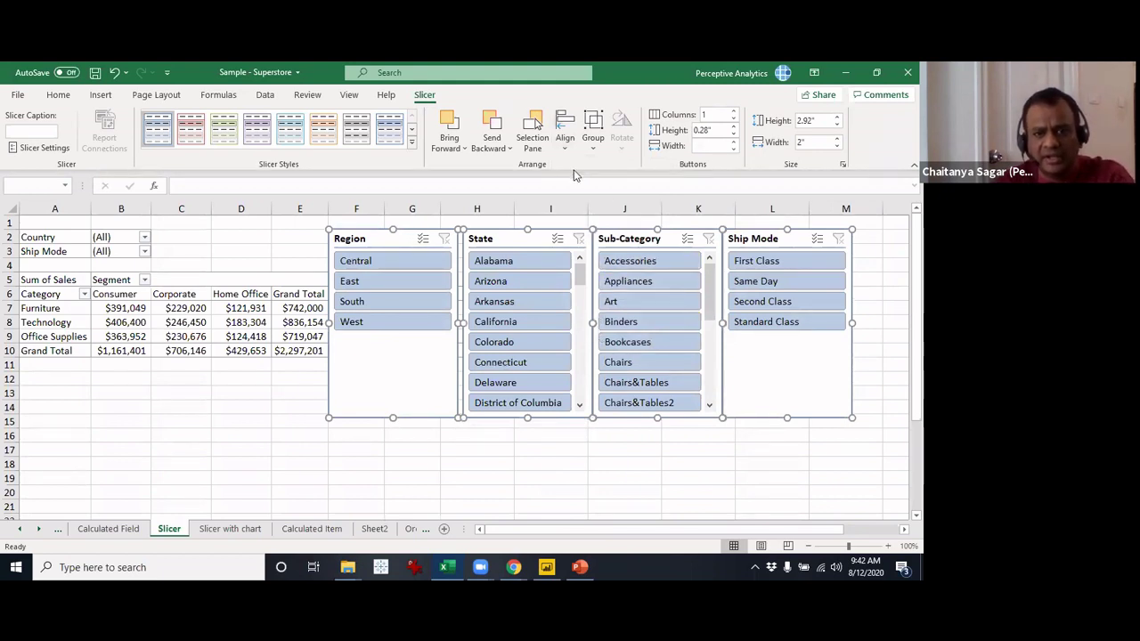
key(ctrl+z)
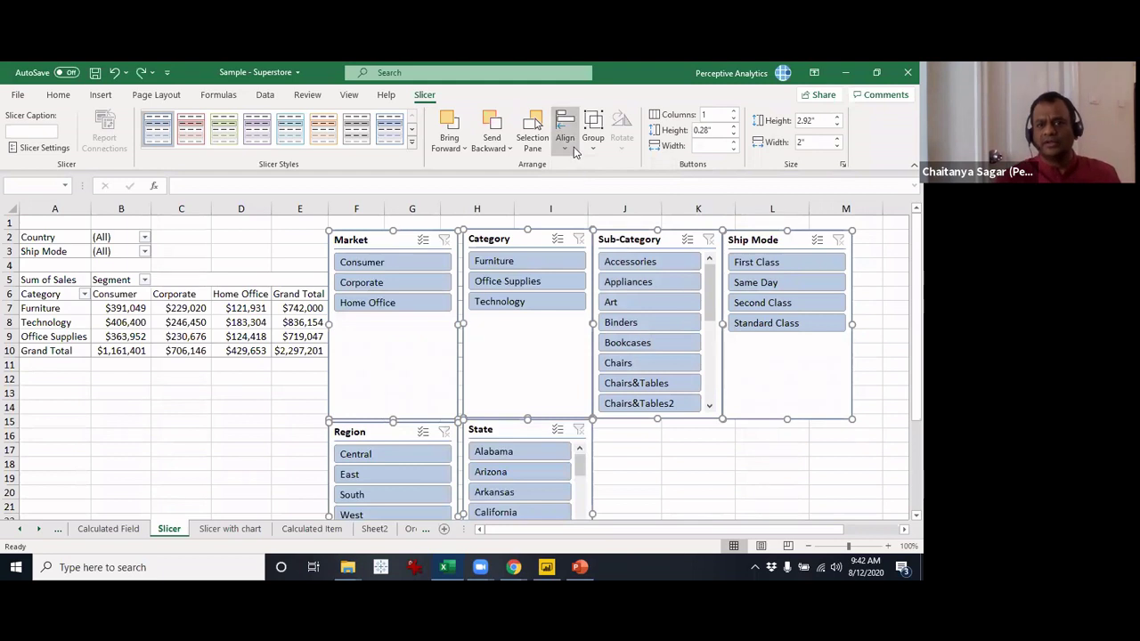
click(573, 151)
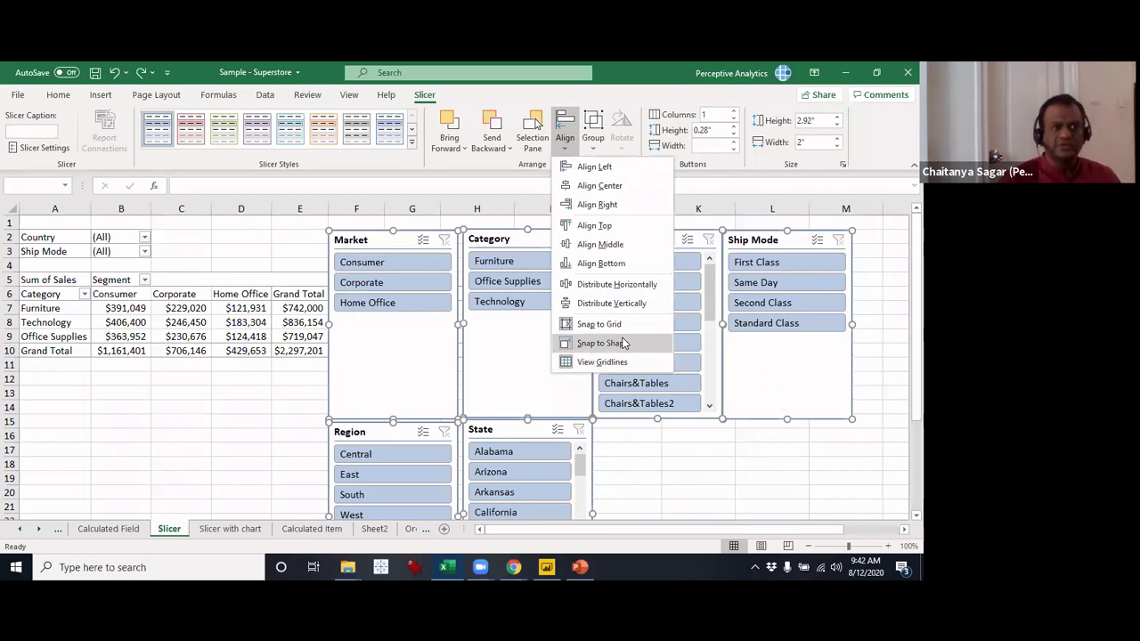
click(394, 365)
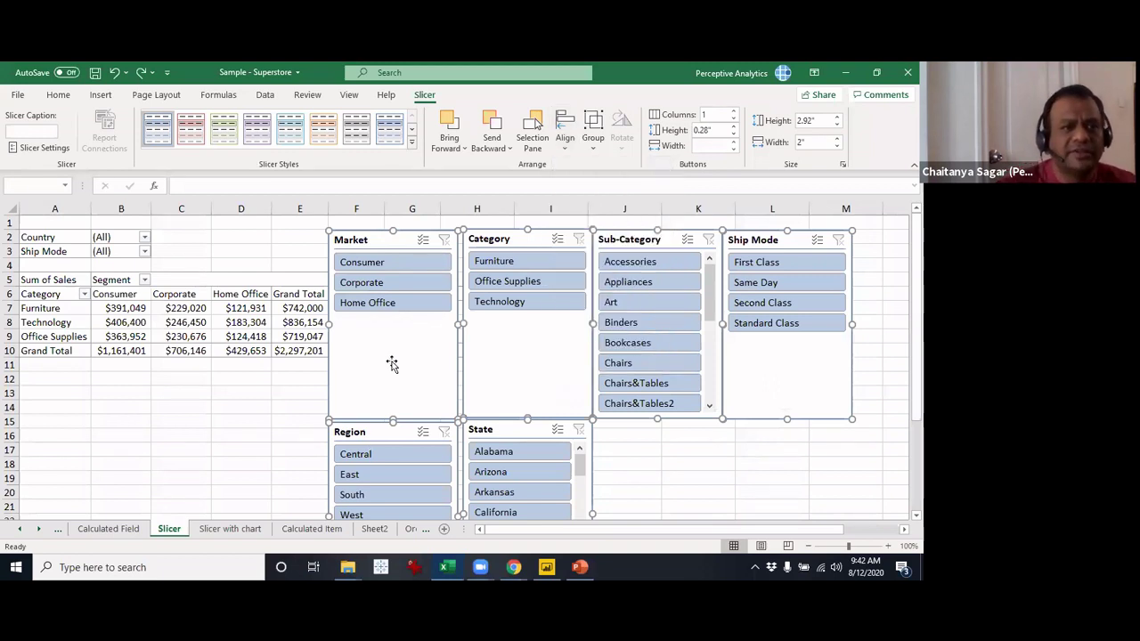
- Review which pivot tables the Market slicer is connected to in its report connections list
click(200, 323)
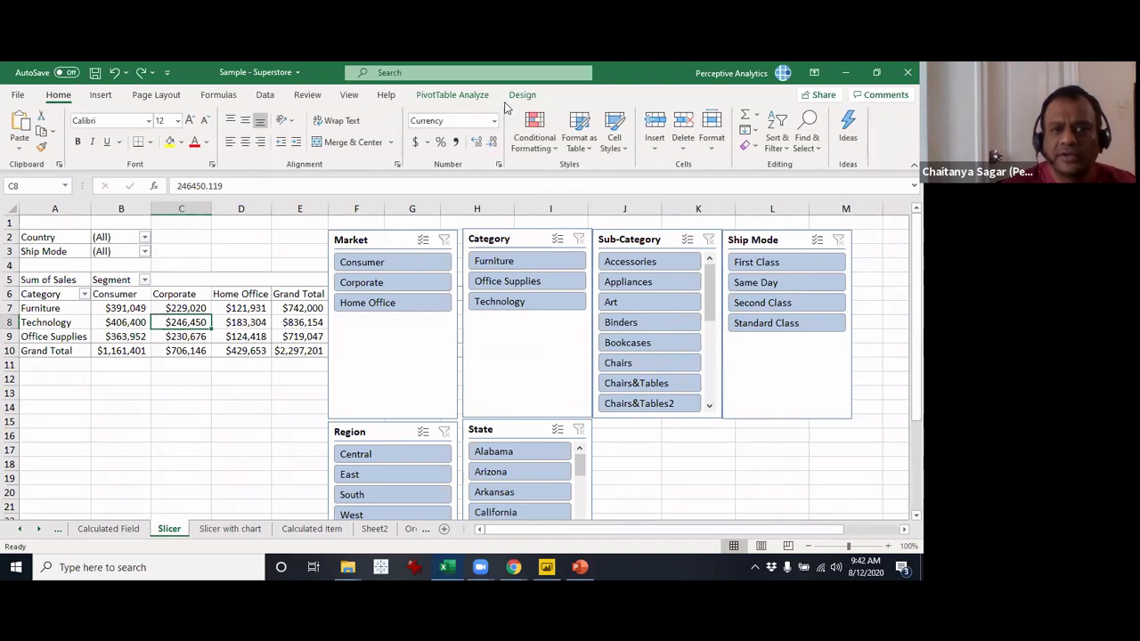
click(472, 96)
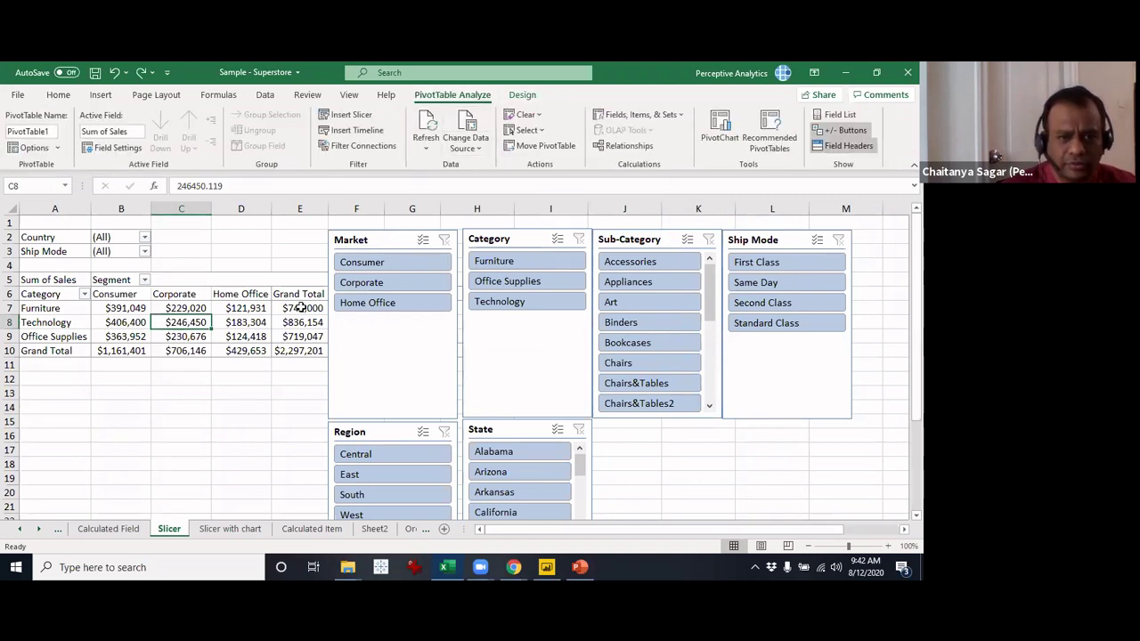
click(374, 330)
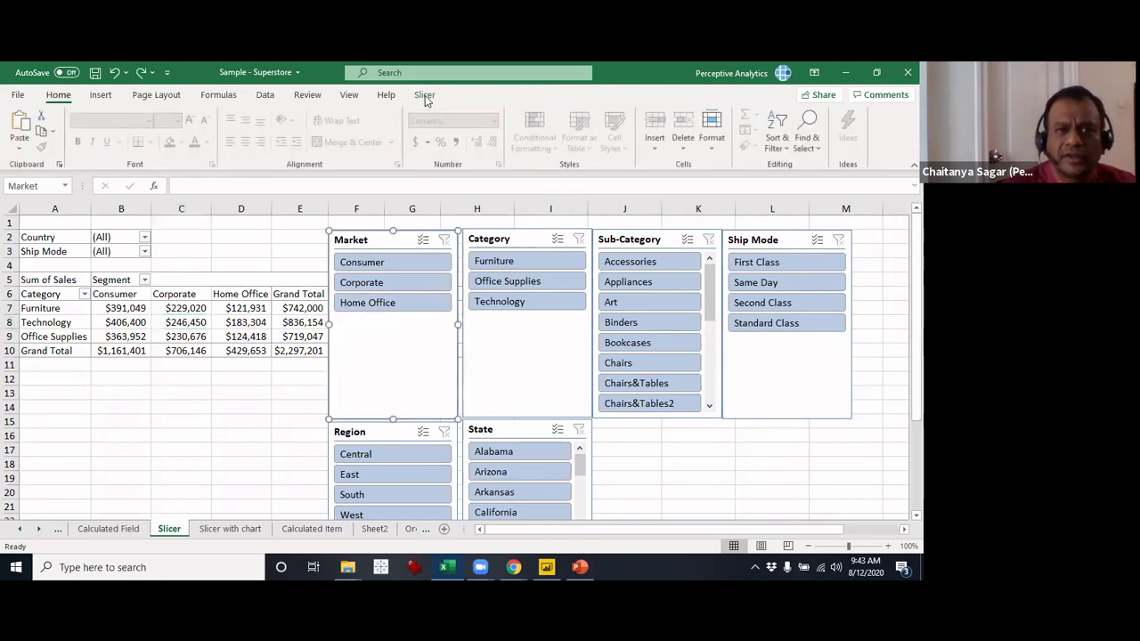
click(424, 96)
click(104, 129)
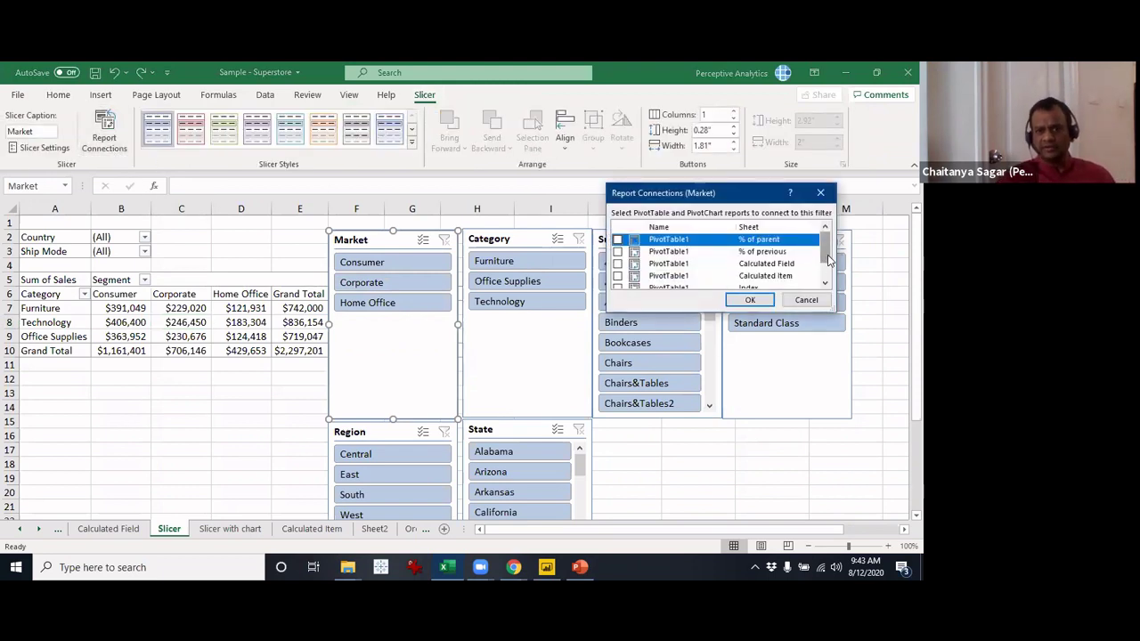
drag(826, 255, 823, 243)
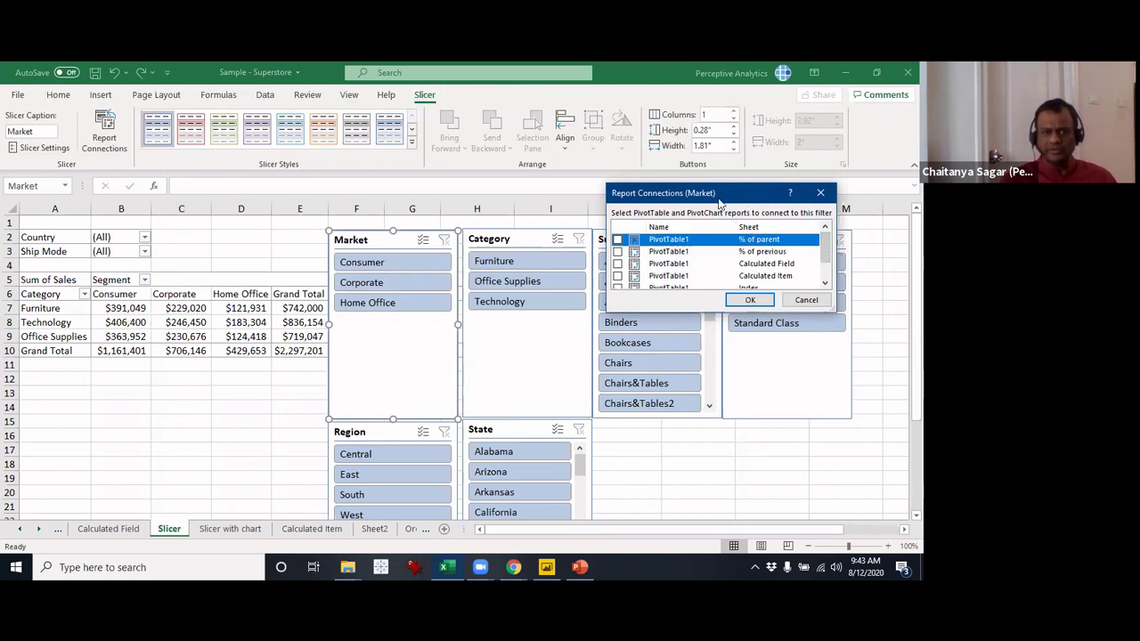
drag(720, 203, 636, 204)
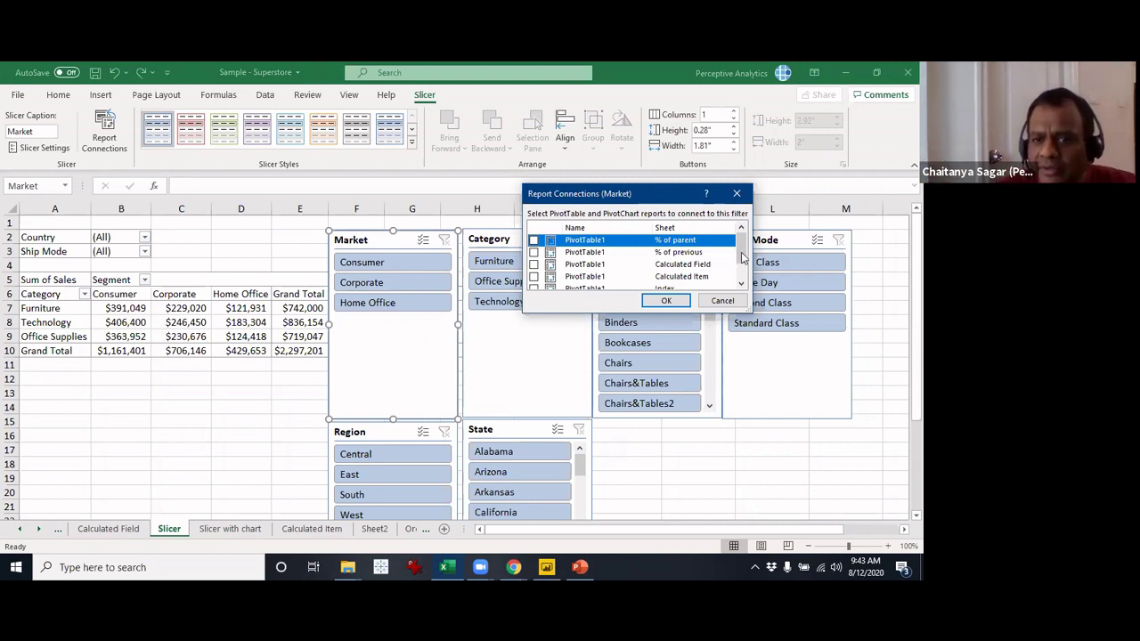
drag(744, 267, 748, 282)
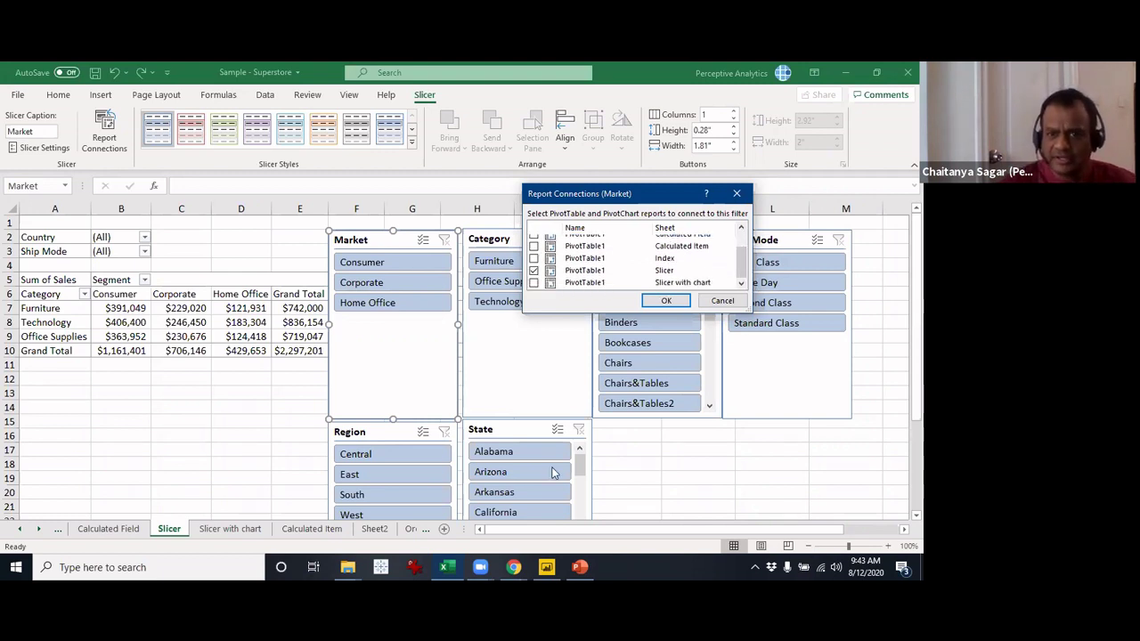
key(Return)
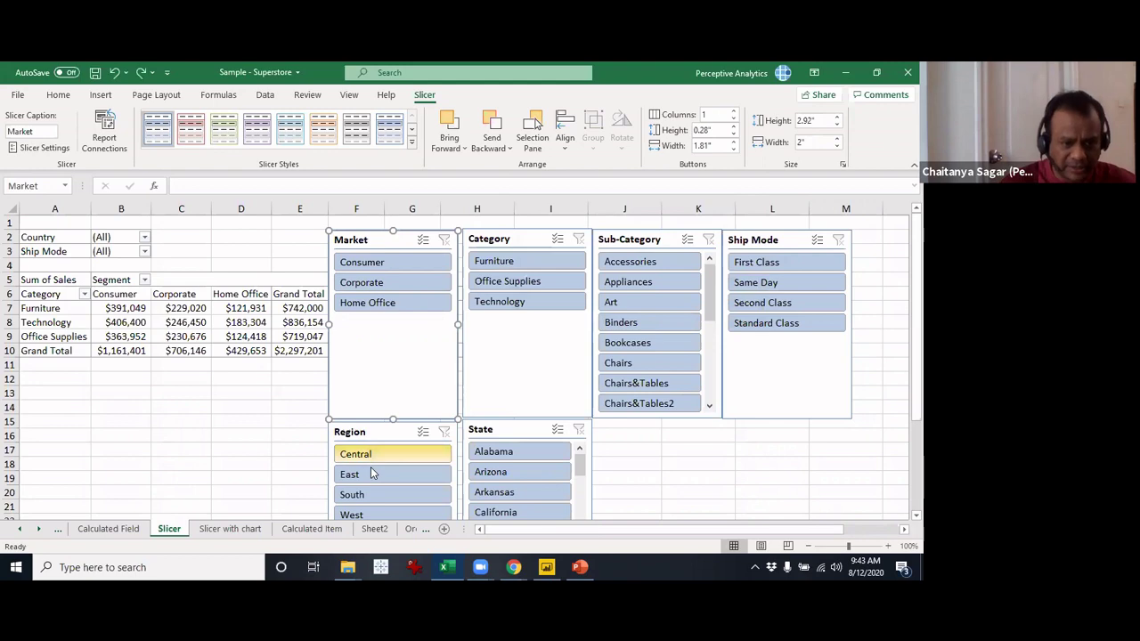
- View the pivot table on the Calculated Field sheet and return to the Slicer sheet
click(132, 530)
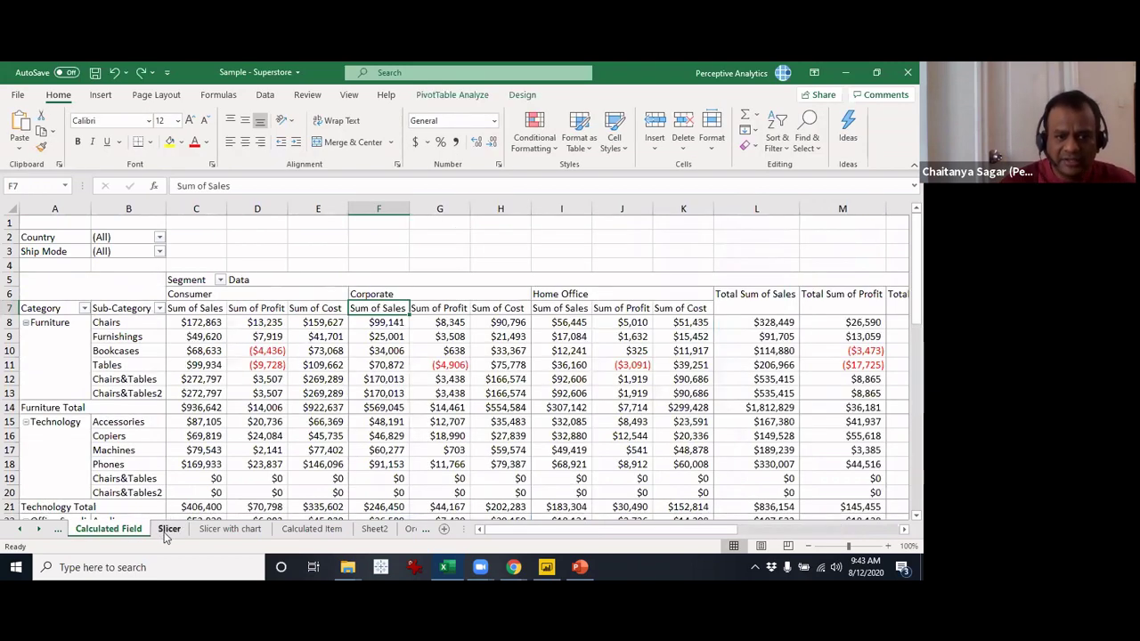
click(166, 536)
click(143, 532)
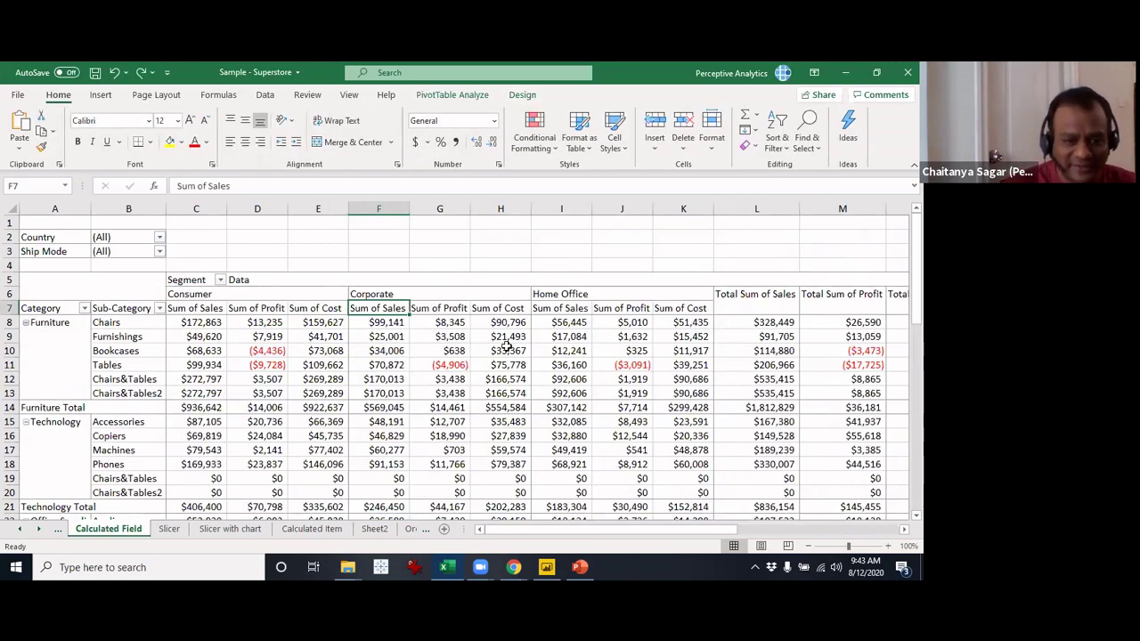
click(169, 529)
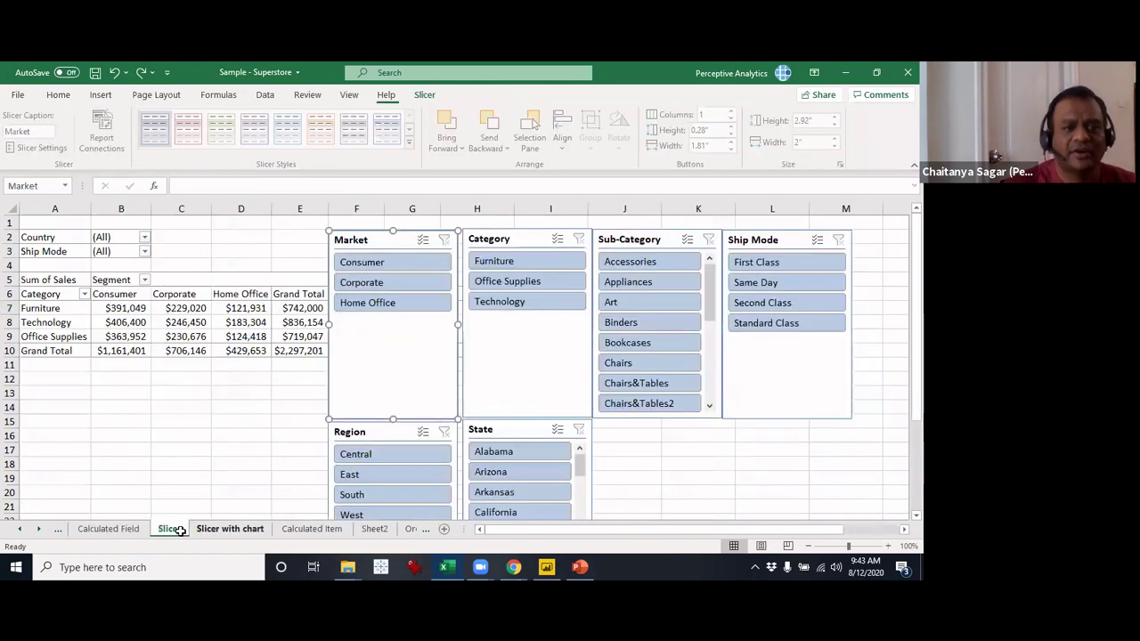
- Connect the Market slicer to PivotTable1 on the Calculated Field sheet through its report connections
click(121, 322)
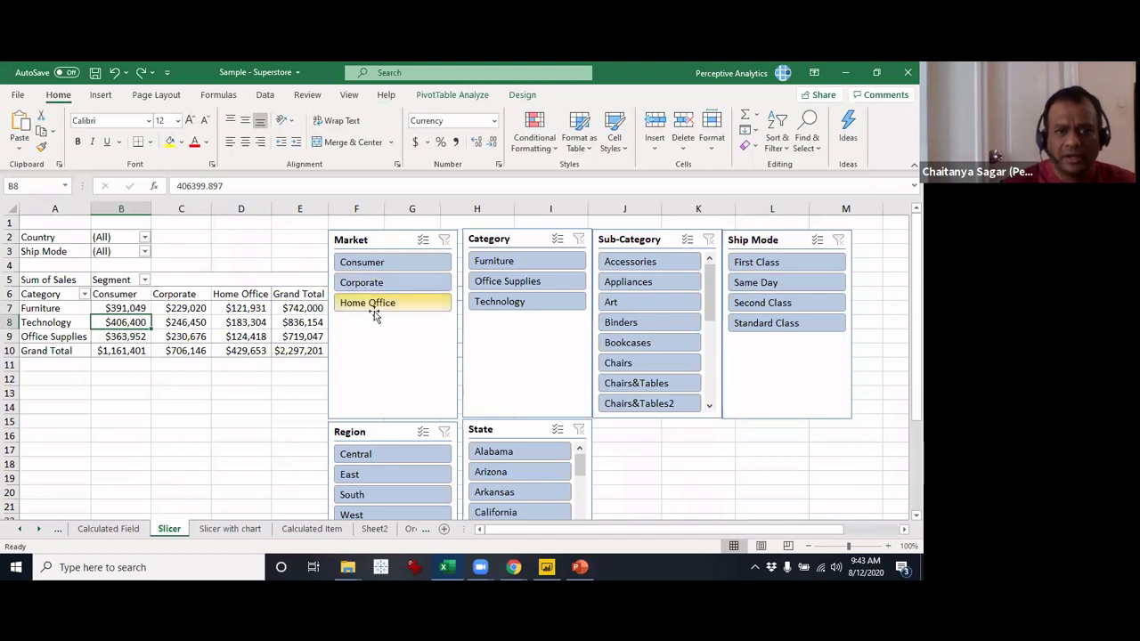
click(452, 337)
click(107, 143)
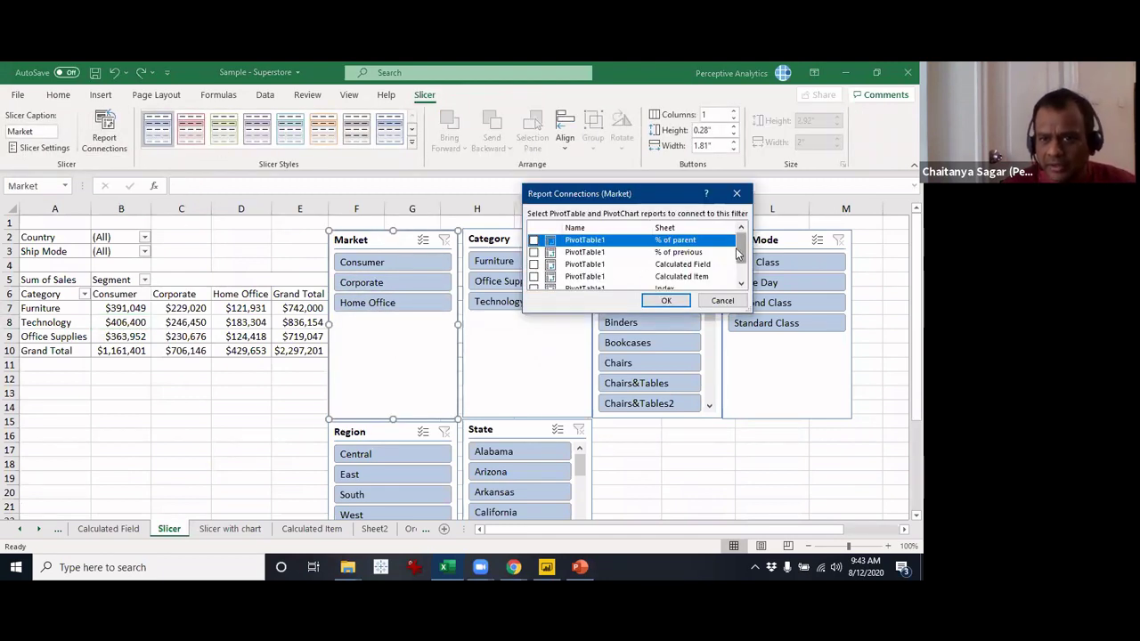
click(535, 266)
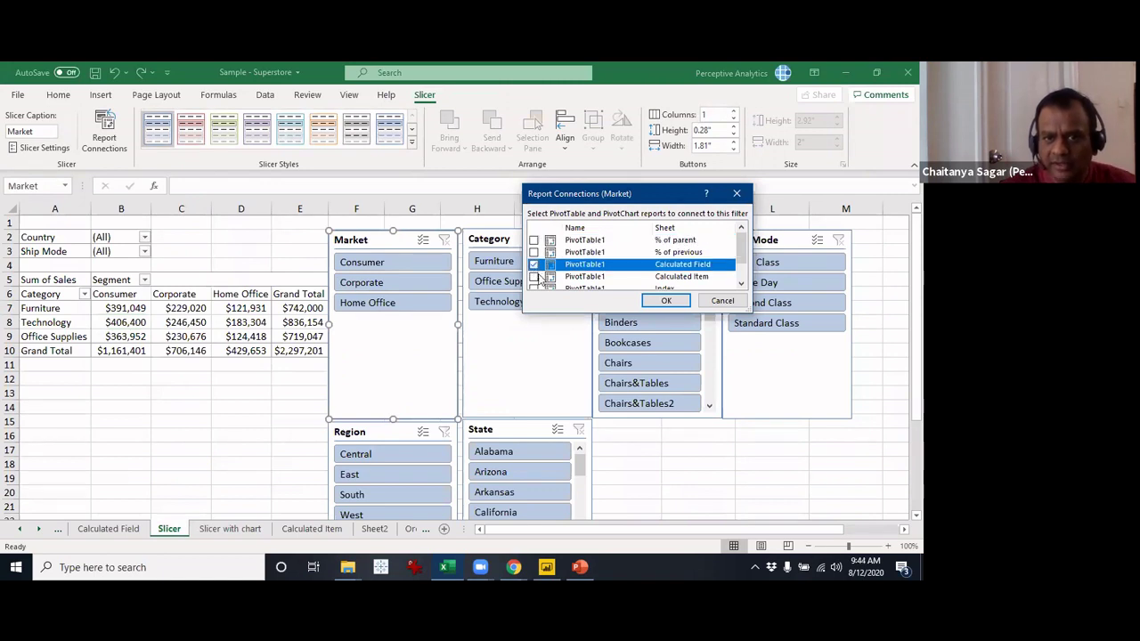
click(679, 305)
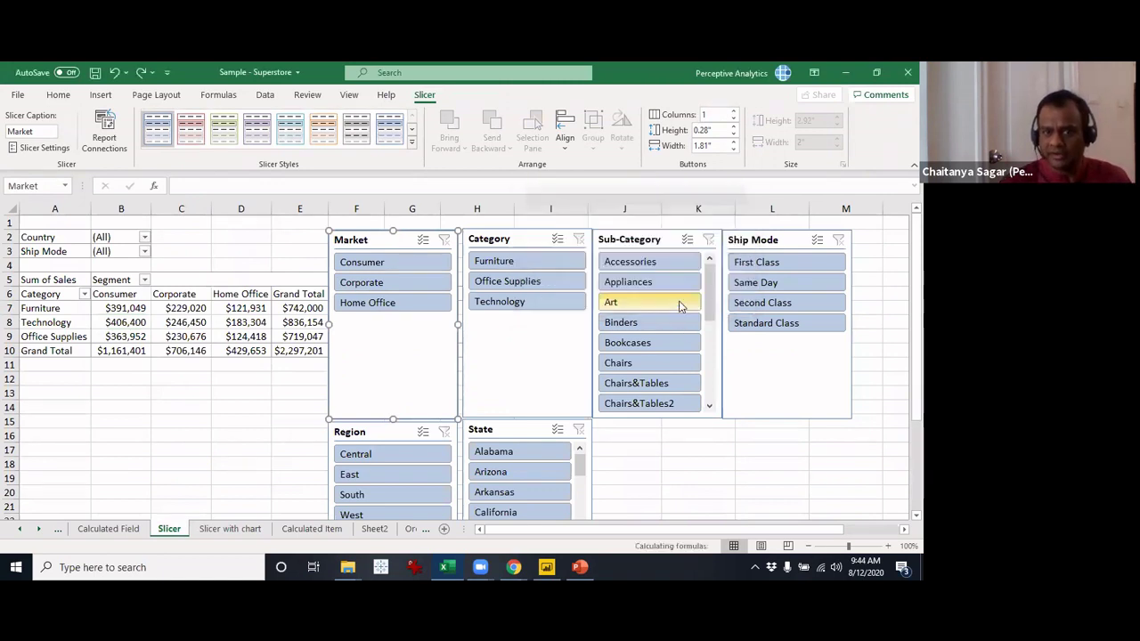
- Look over the rows and columns of the Calculated Field sheet's pivot table before filtering
click(134, 529)
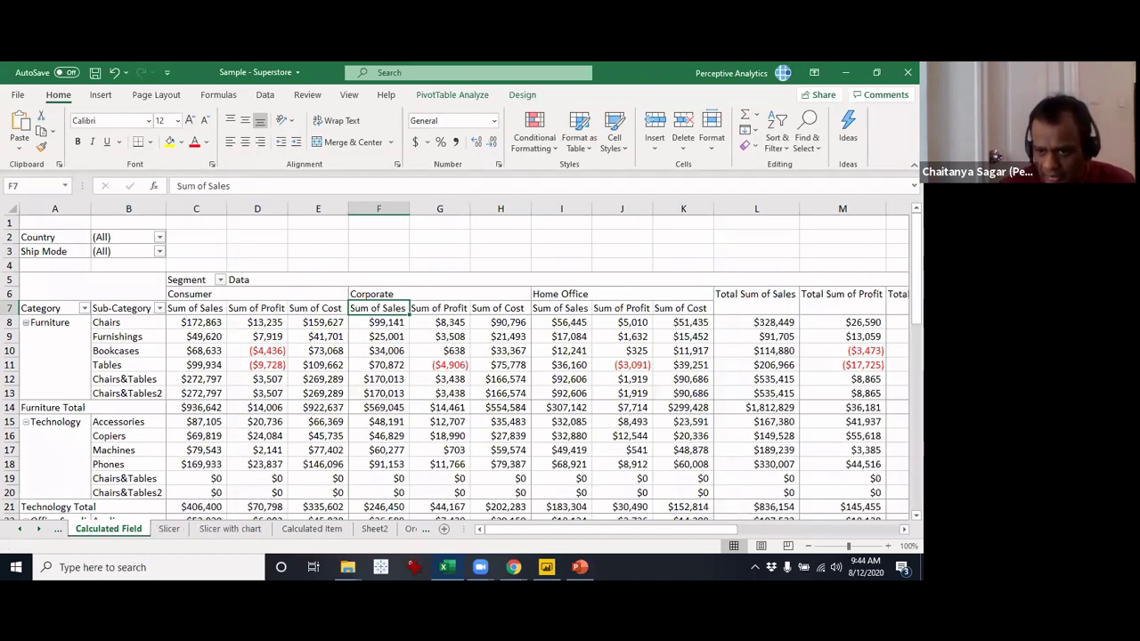
scroll(870, 442, right, 5)
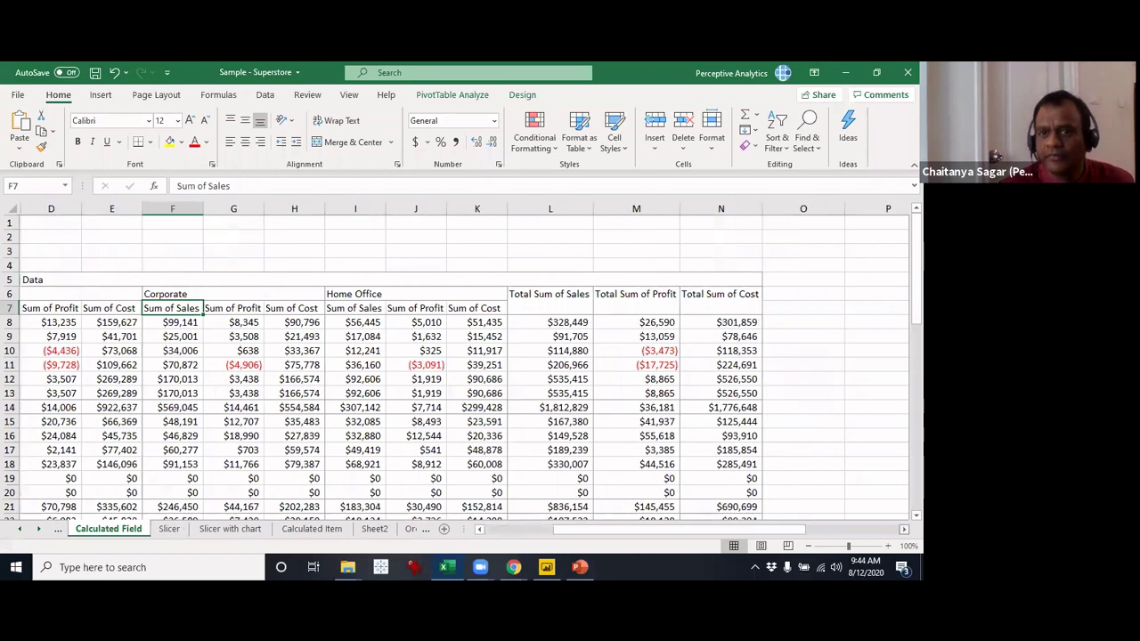
scroll(870, 442, down, 15)
scroll(870, 442, up, 15)
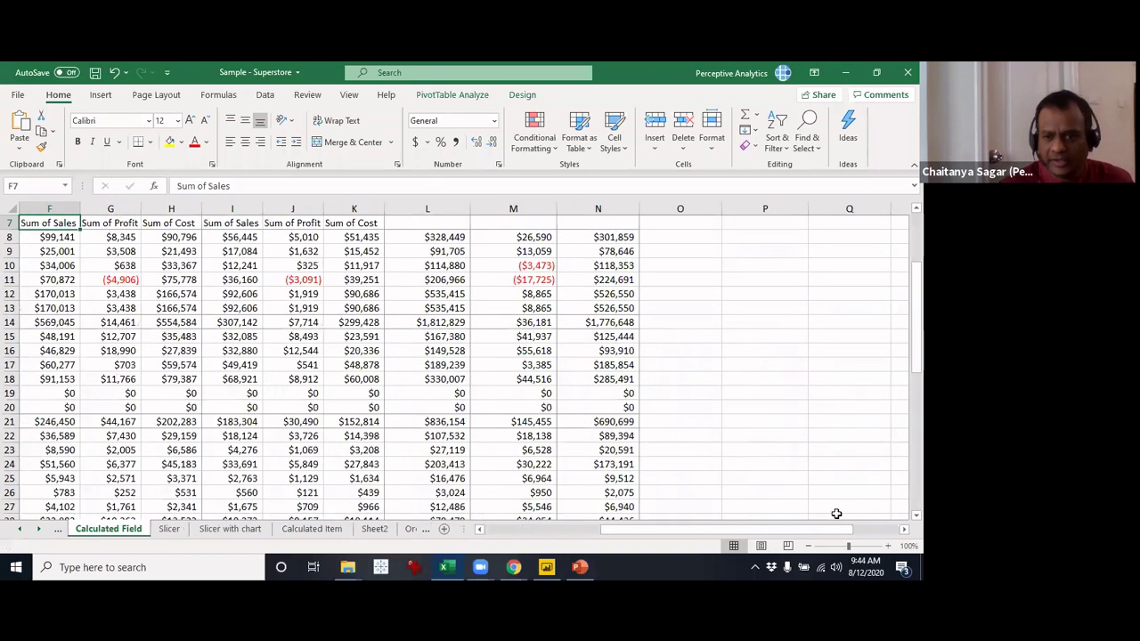
drag(679, 528, 659, 524)
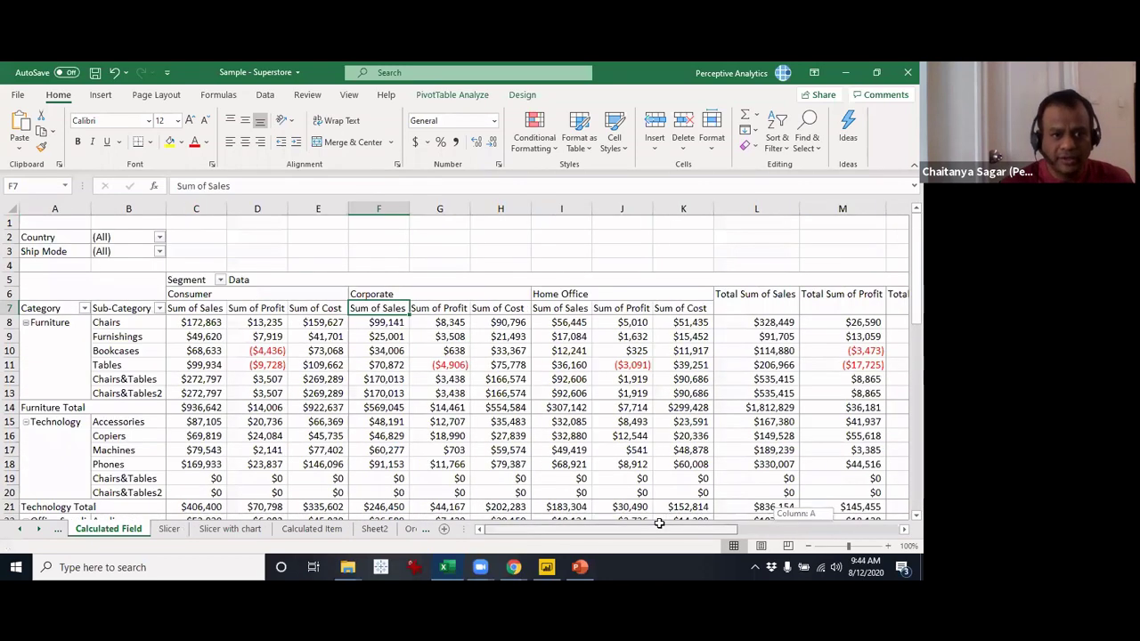
- Filter the Market slicer to Consumer, checking the Calculated Field pivot table, and reselect Consumer, Corporate and Home Office
click(170, 529)
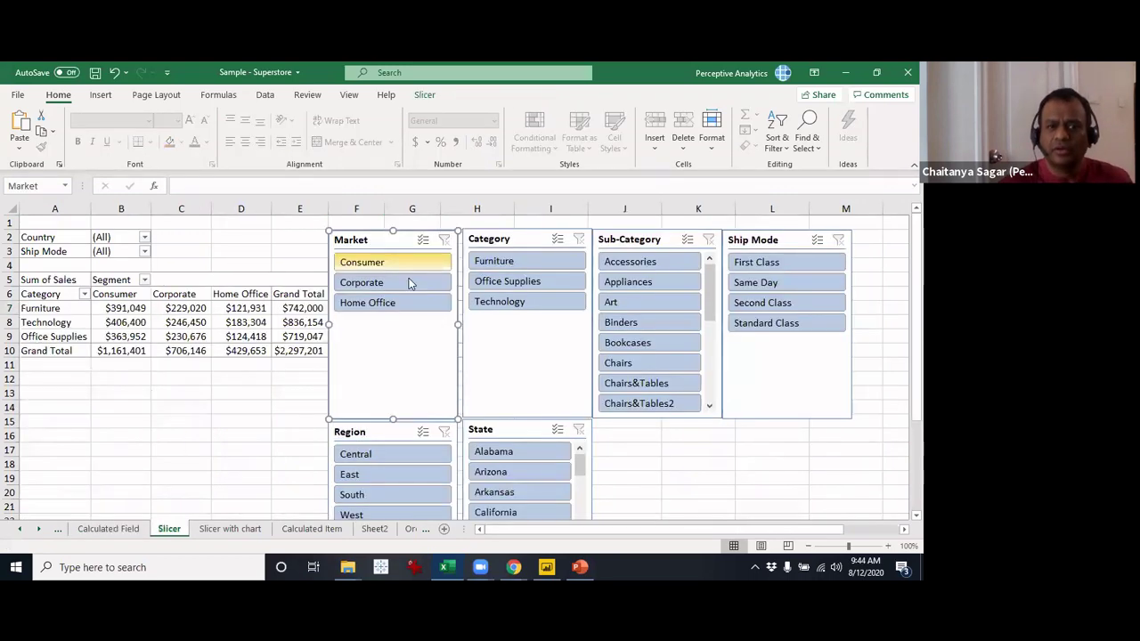
click(406, 264)
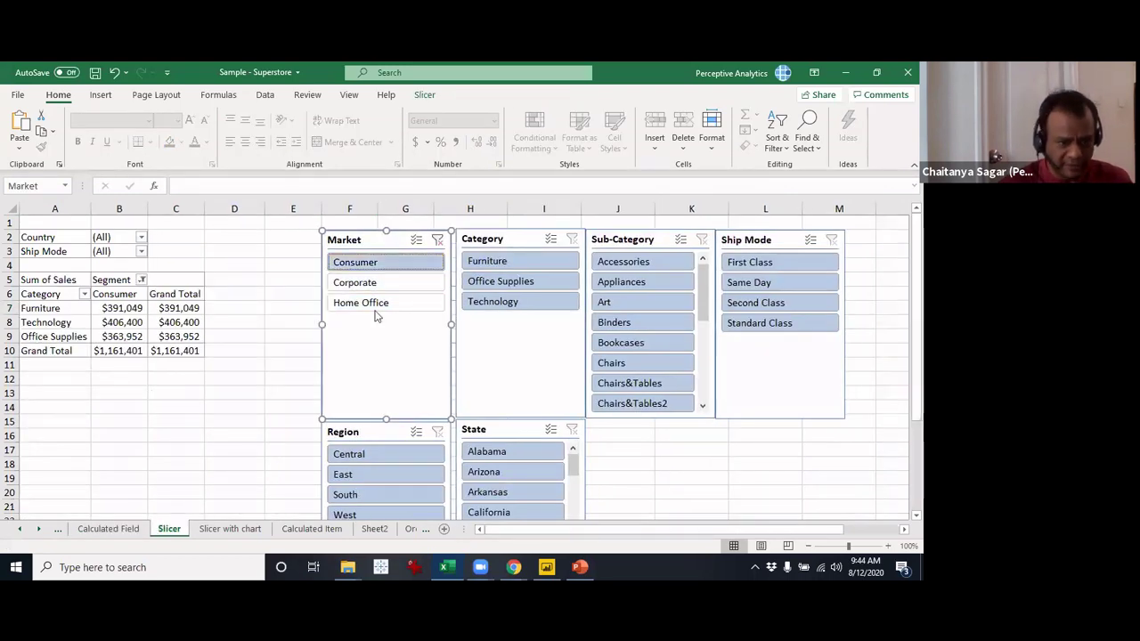
click(136, 530)
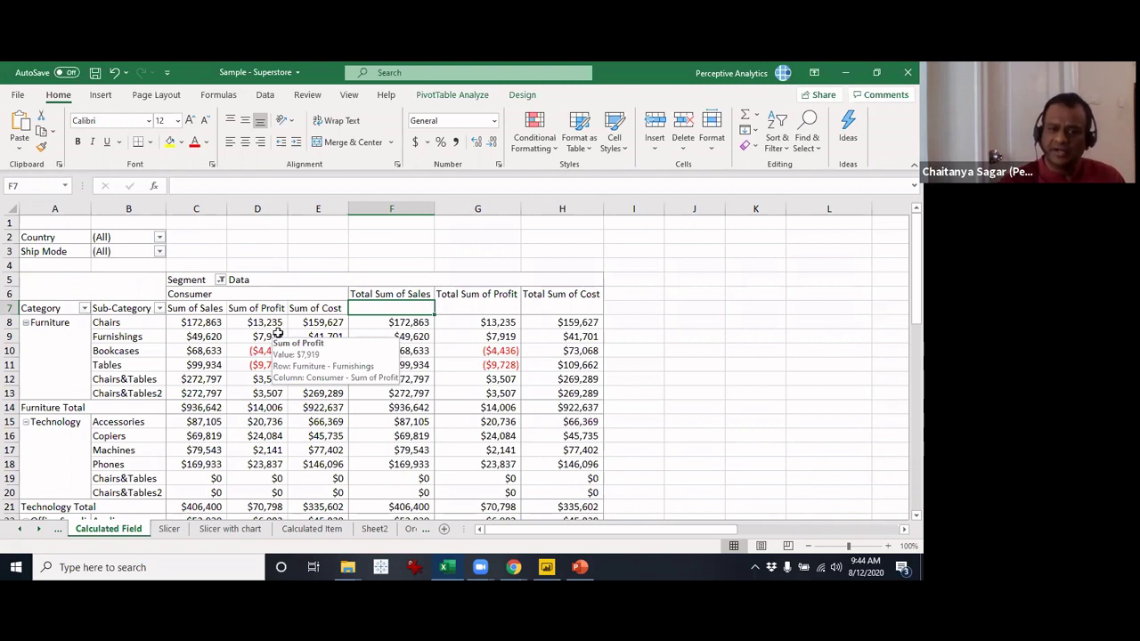
key(ctrl+Page_Down)
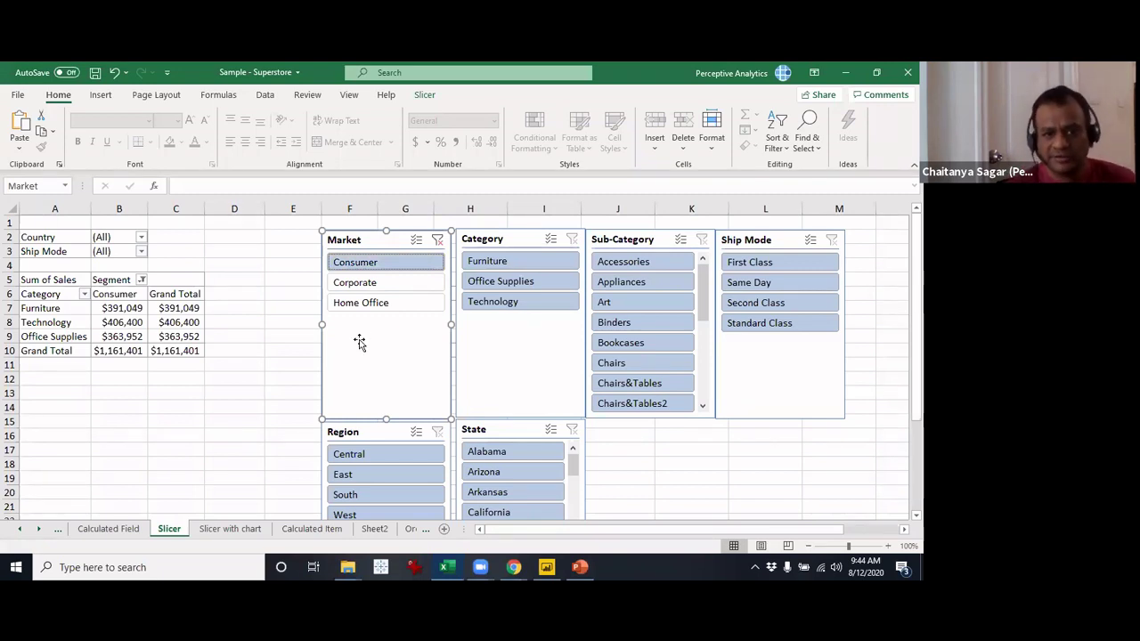
drag(389, 264, 379, 314)
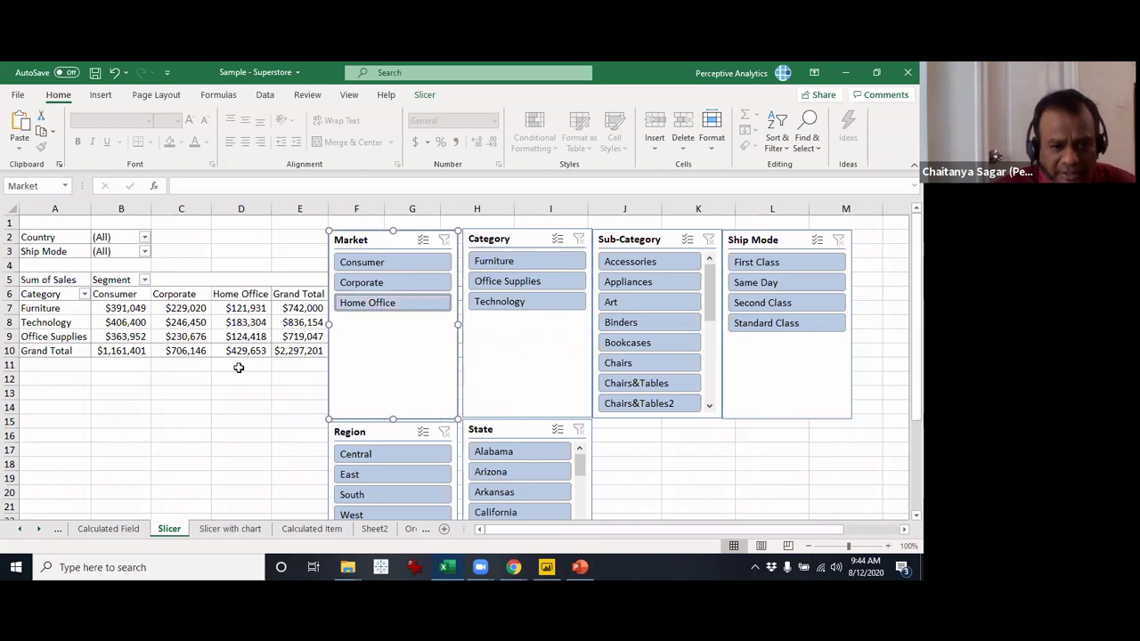
- Open the Slicer with chart sheet and compare the tools offered for its pivot chart and pivot table
click(239, 530)
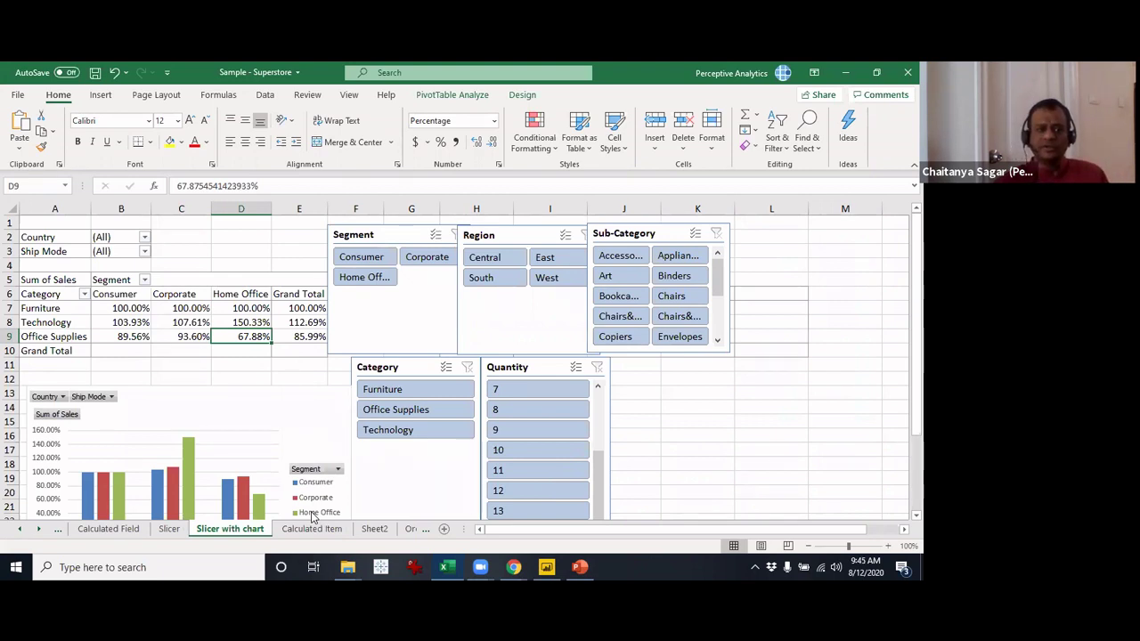
click(239, 427)
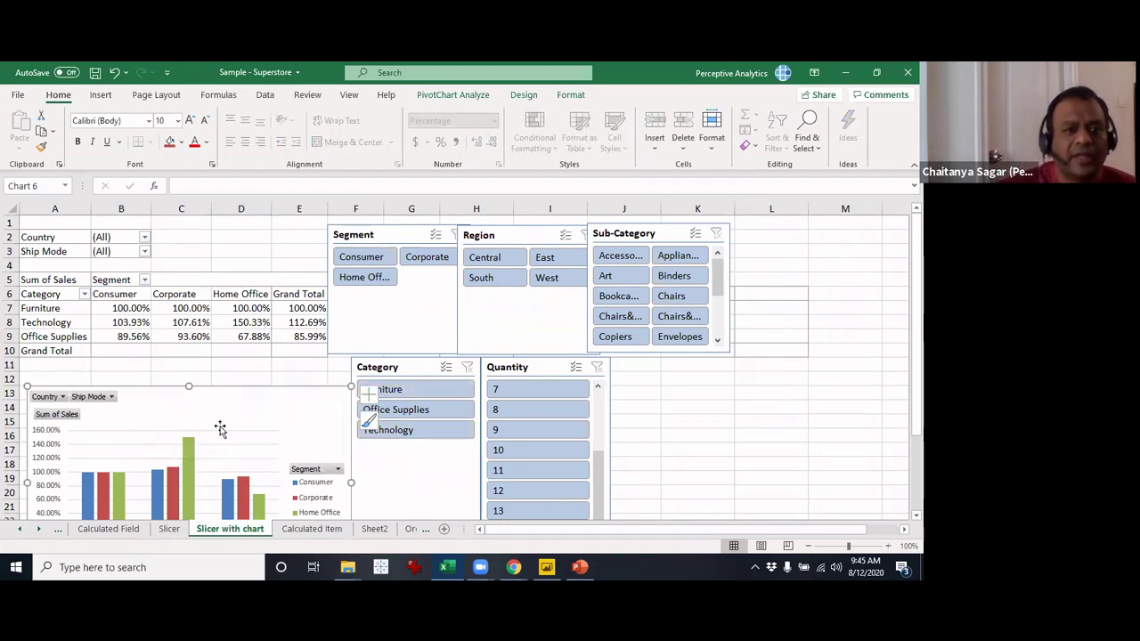
click(241, 337)
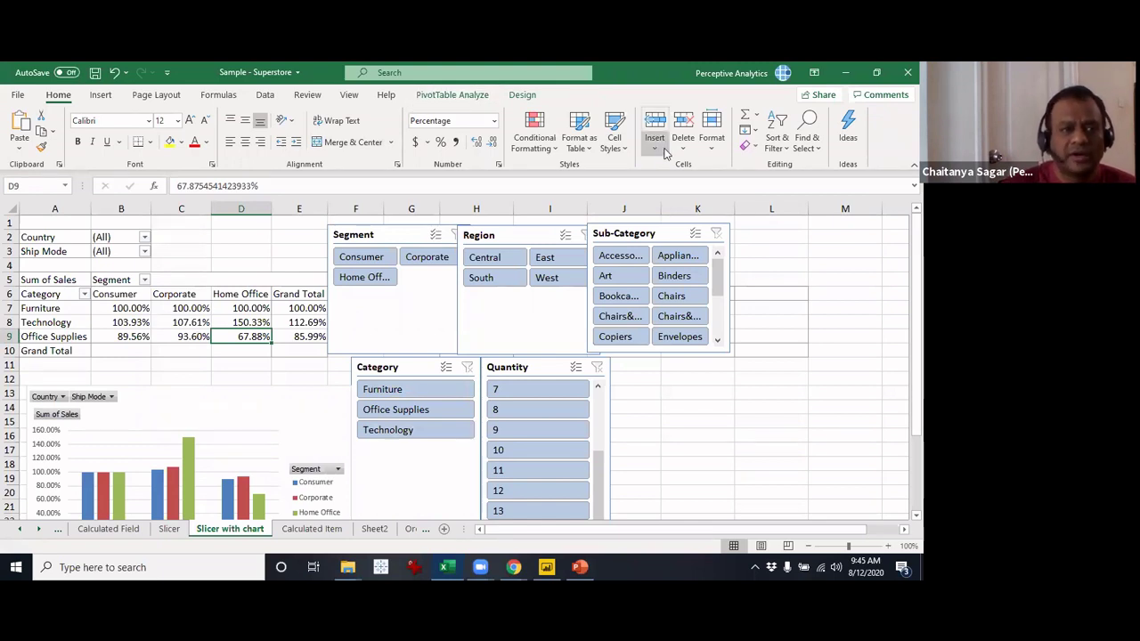
click(92, 308)
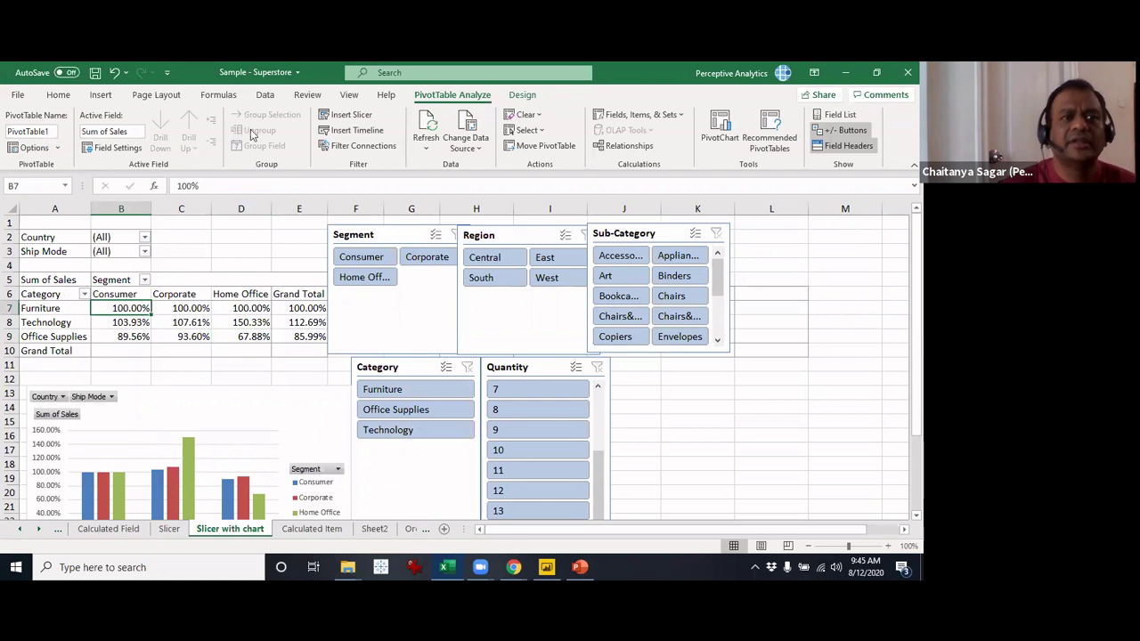
click(528, 96)
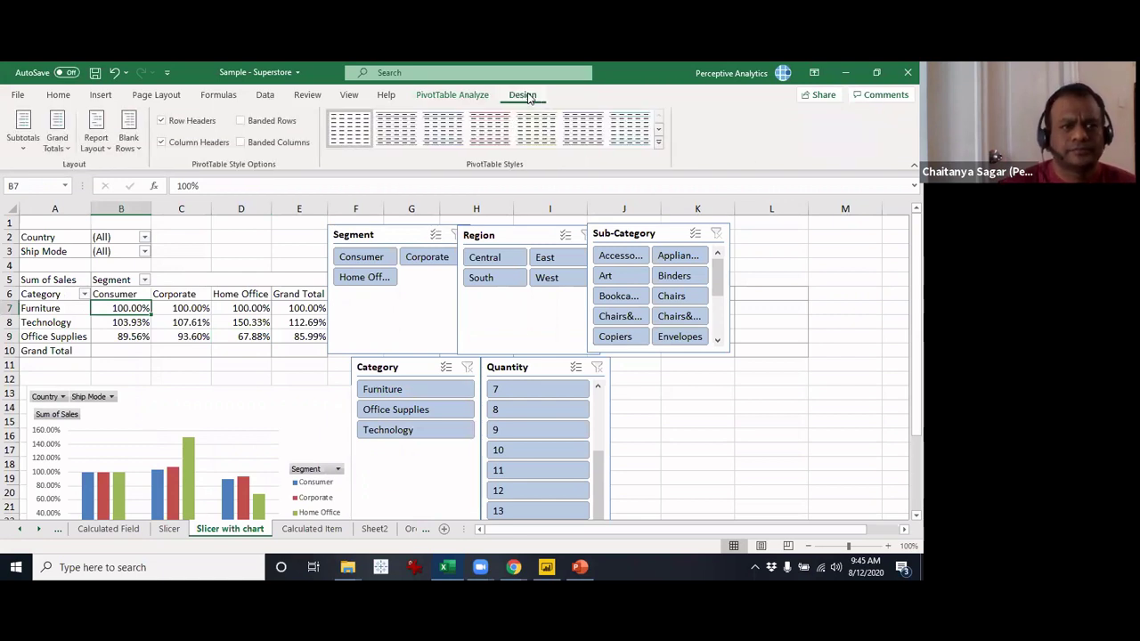
click(477, 98)
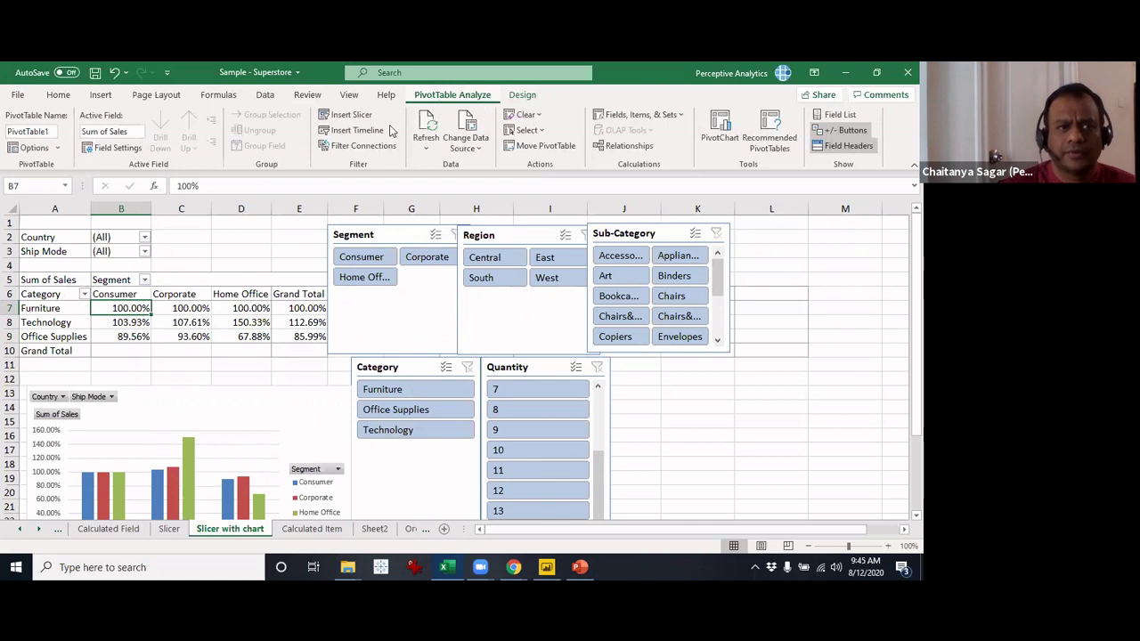
- Preview a clustered column pivot chart of the Sum of Sales pivot table and leave without inserting it
click(100, 97)
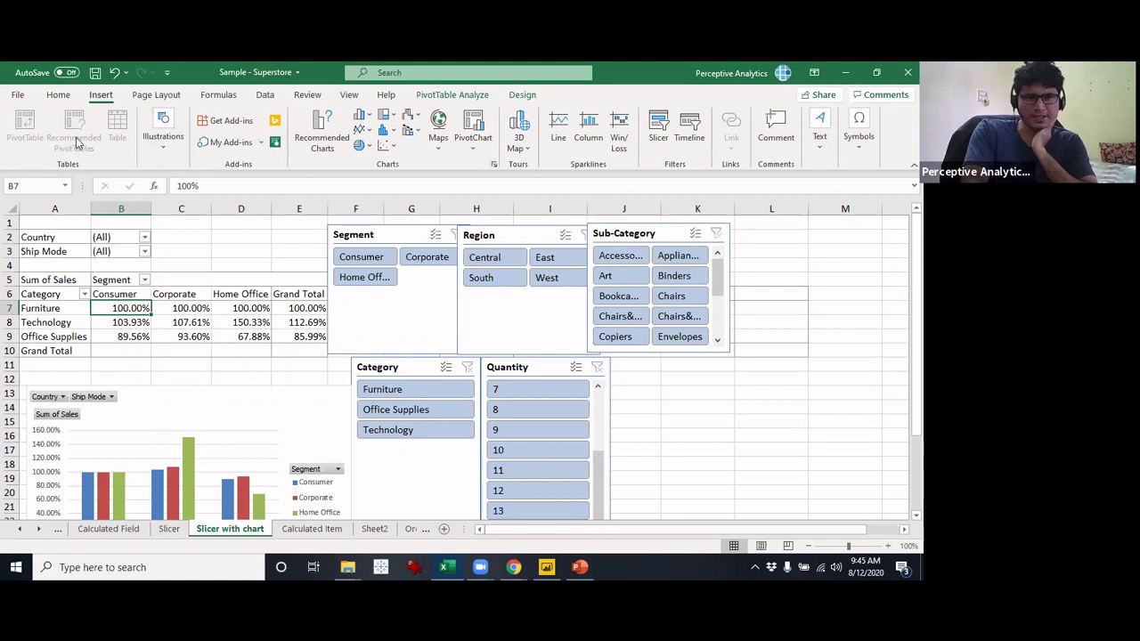
click(486, 148)
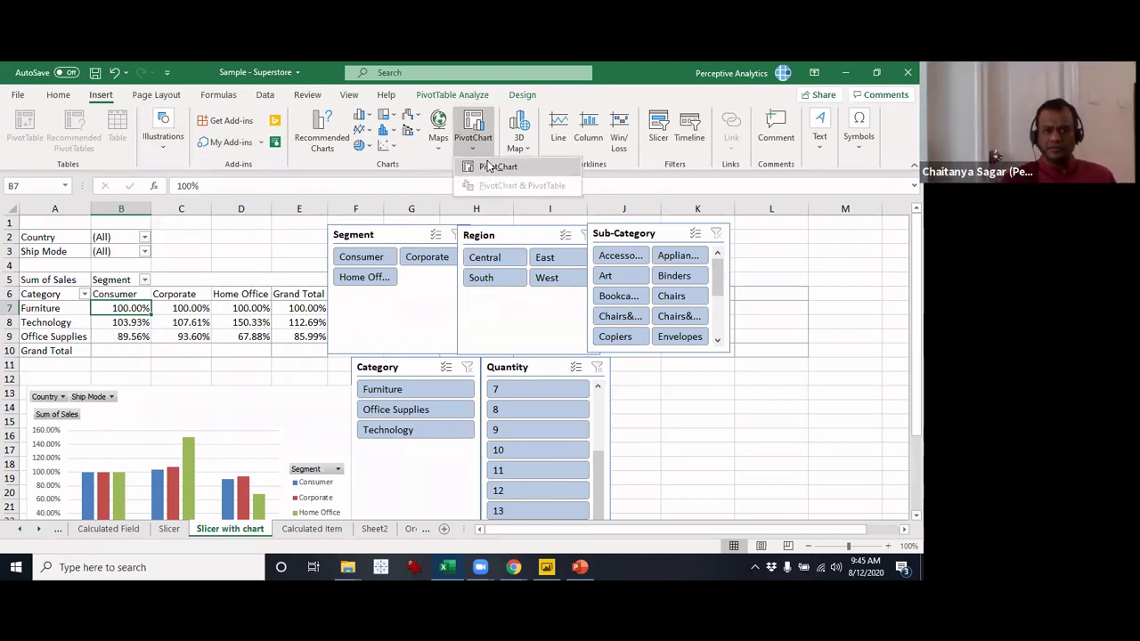
click(185, 328)
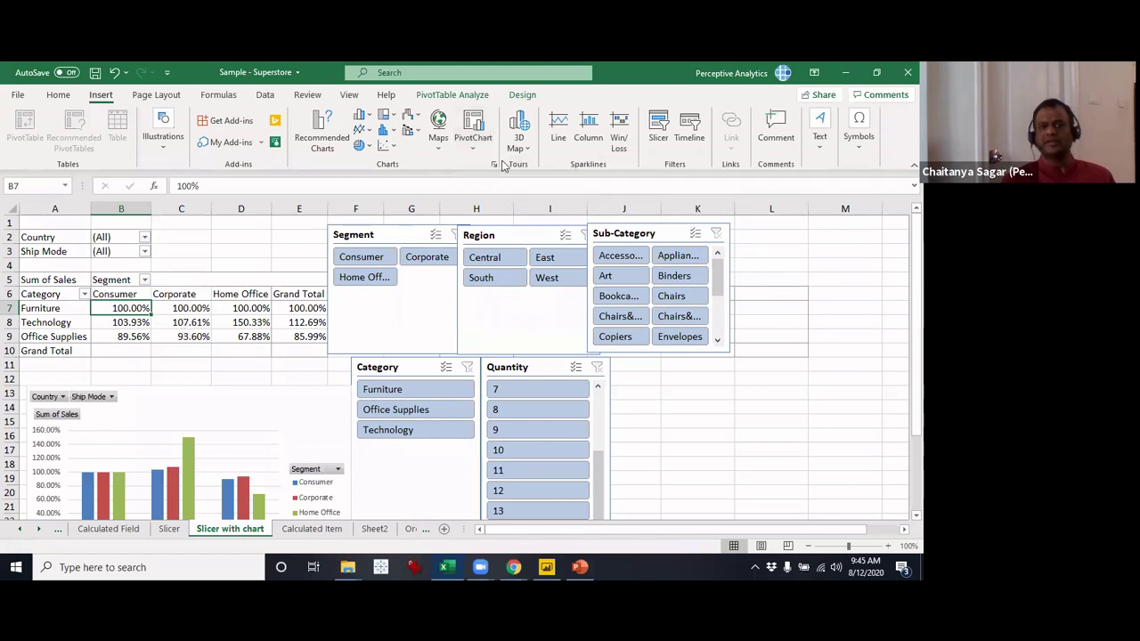
click(473, 147)
click(483, 164)
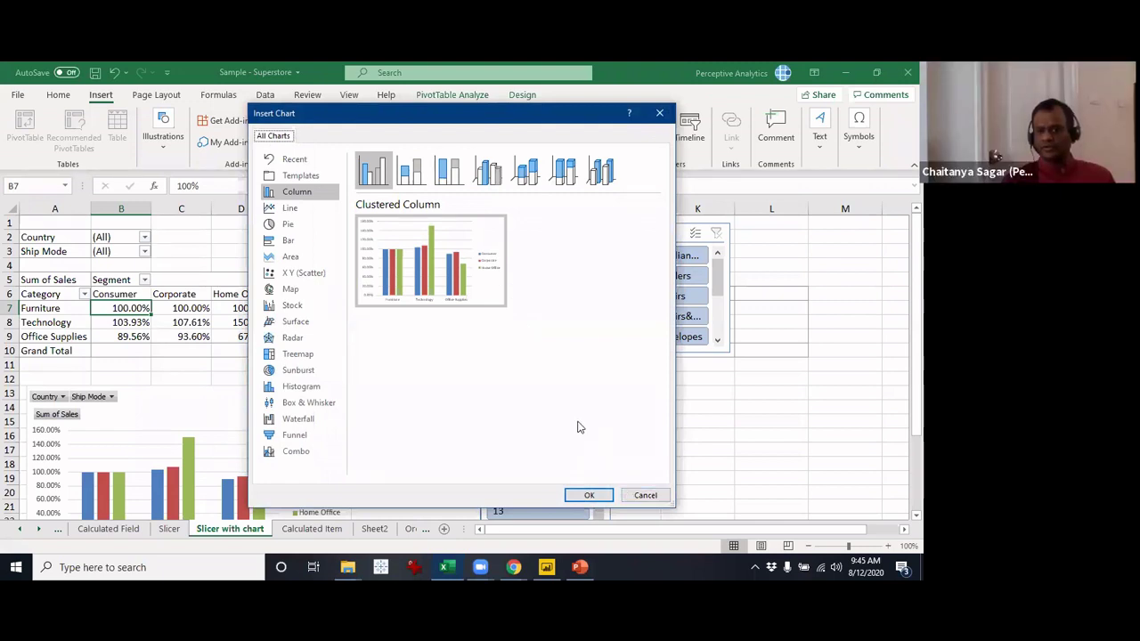
mouse_move(428, 278)
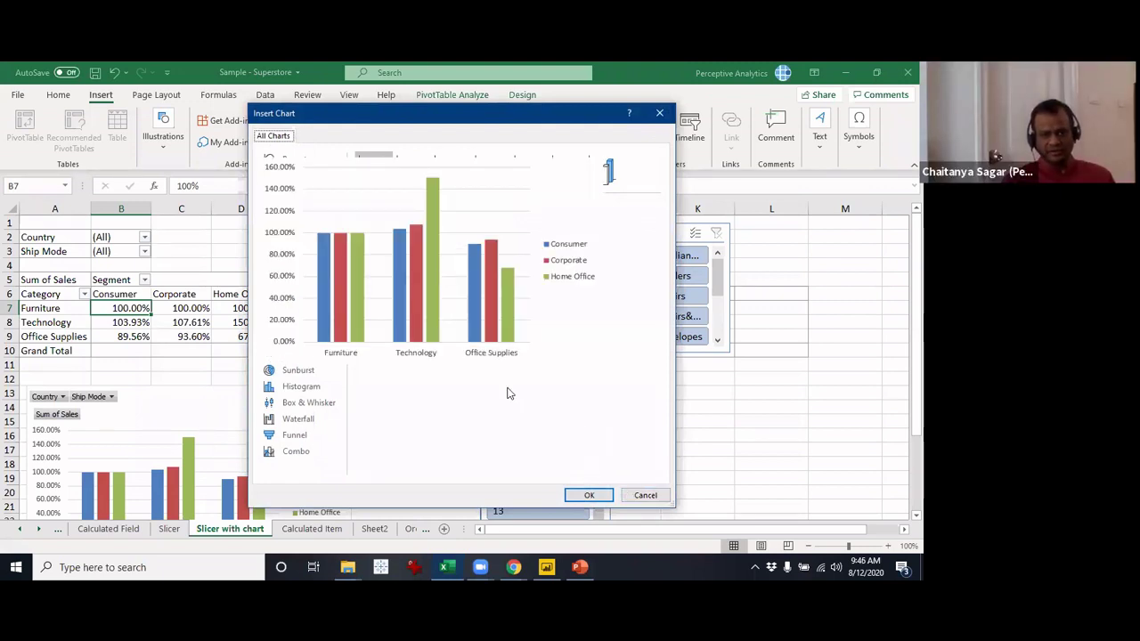
click(643, 496)
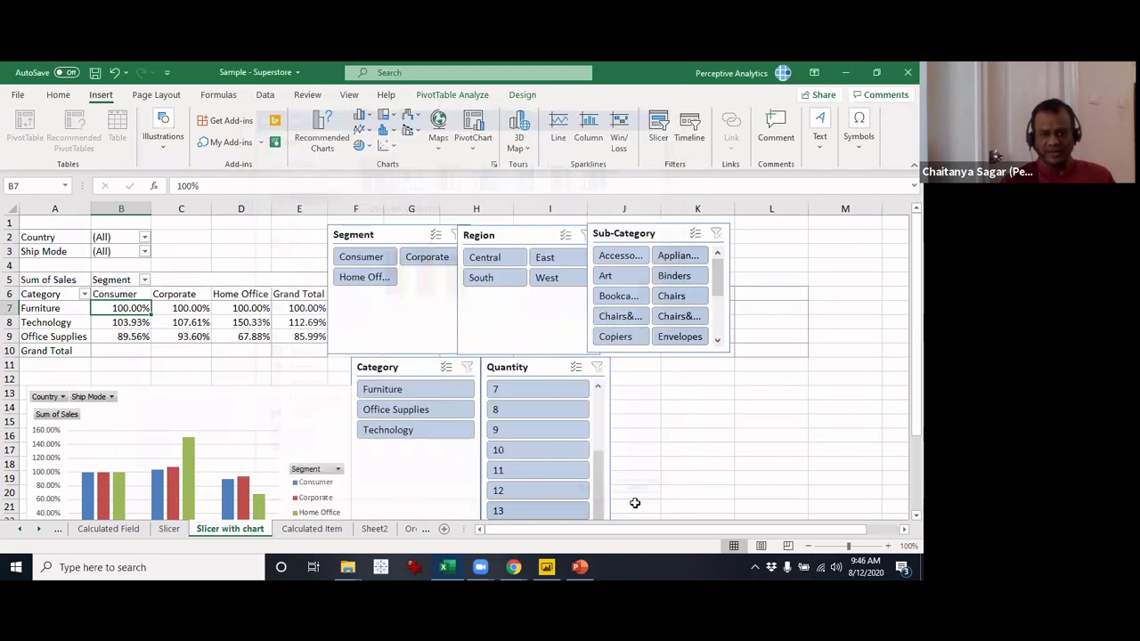
- Filter the Category slicer to Furniture, switch it to Office Supplies, and add Furniture and Technology back to the selection
click(325, 421)
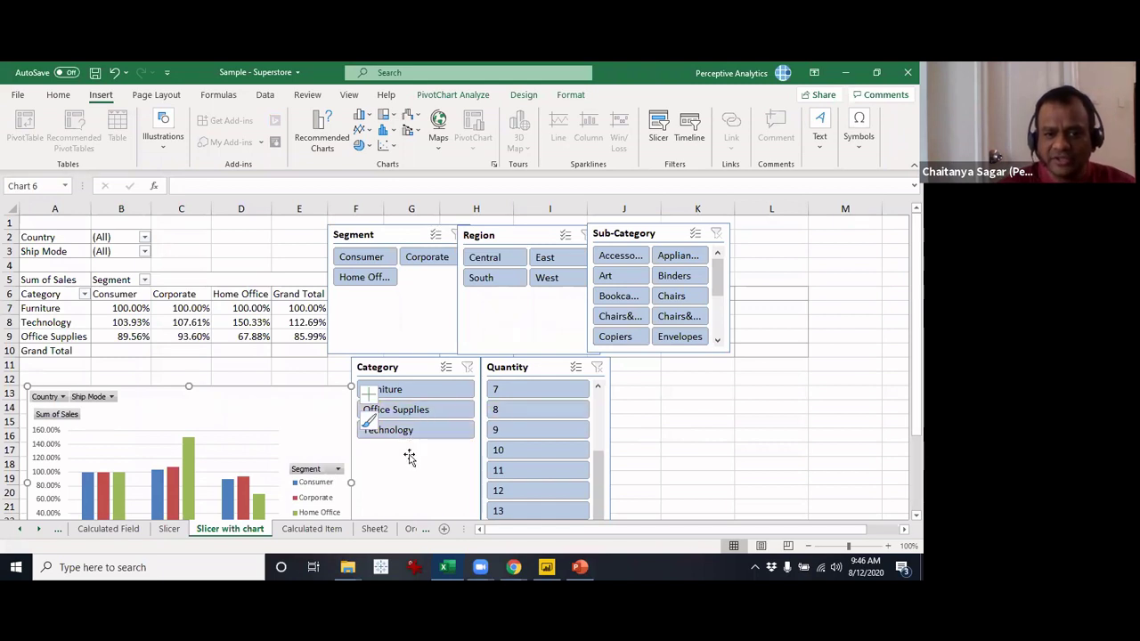
click(405, 389)
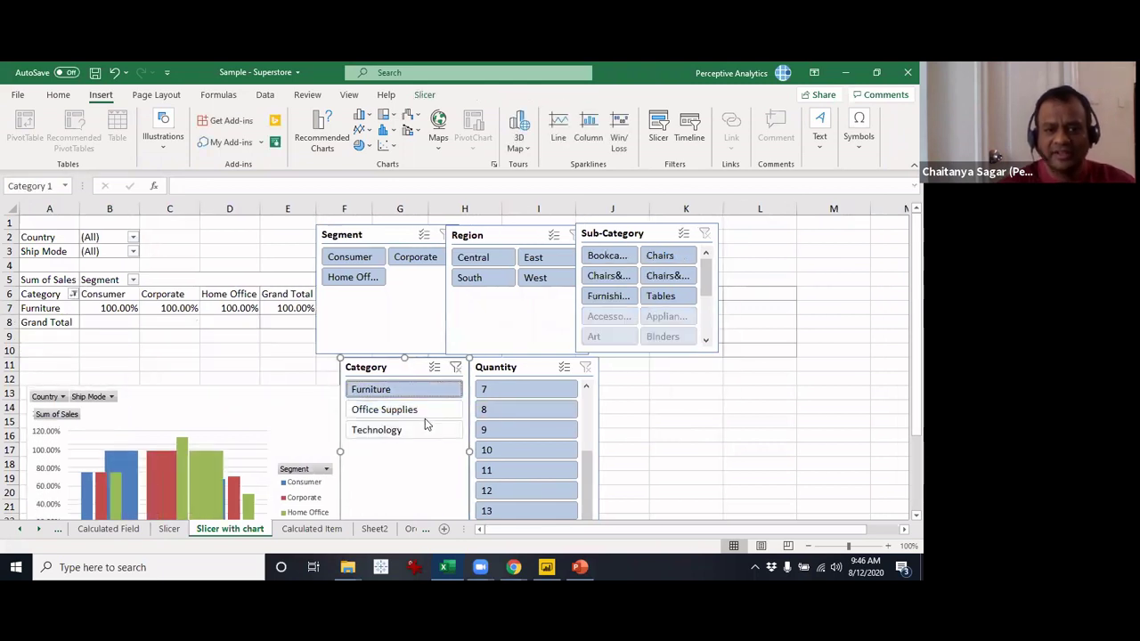
click(424, 412)
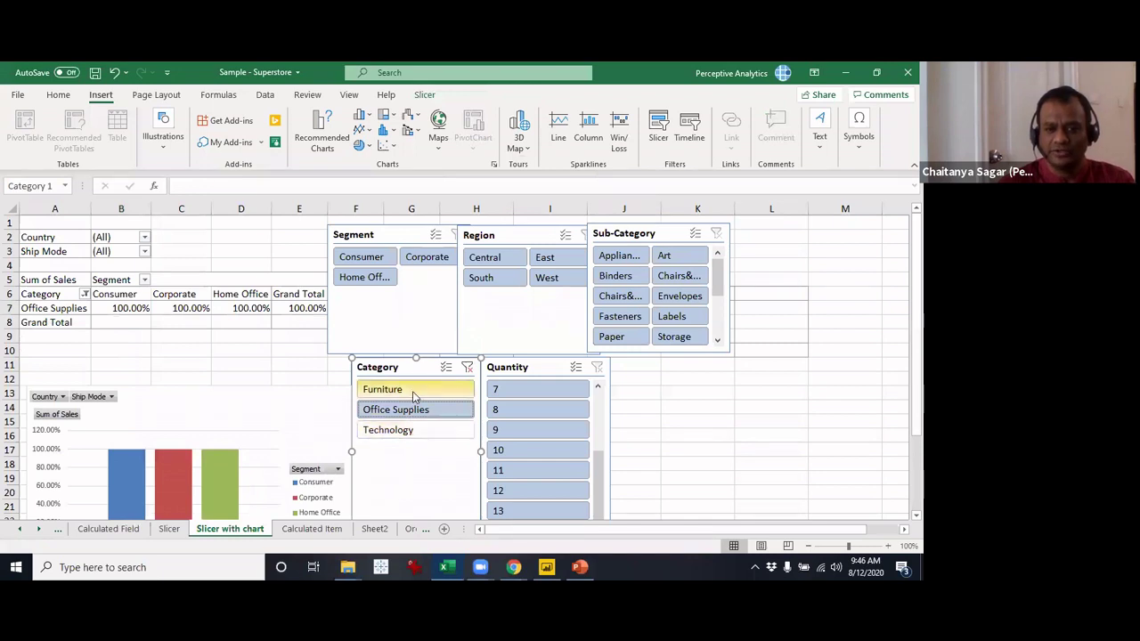
ctrl+click(412, 392)
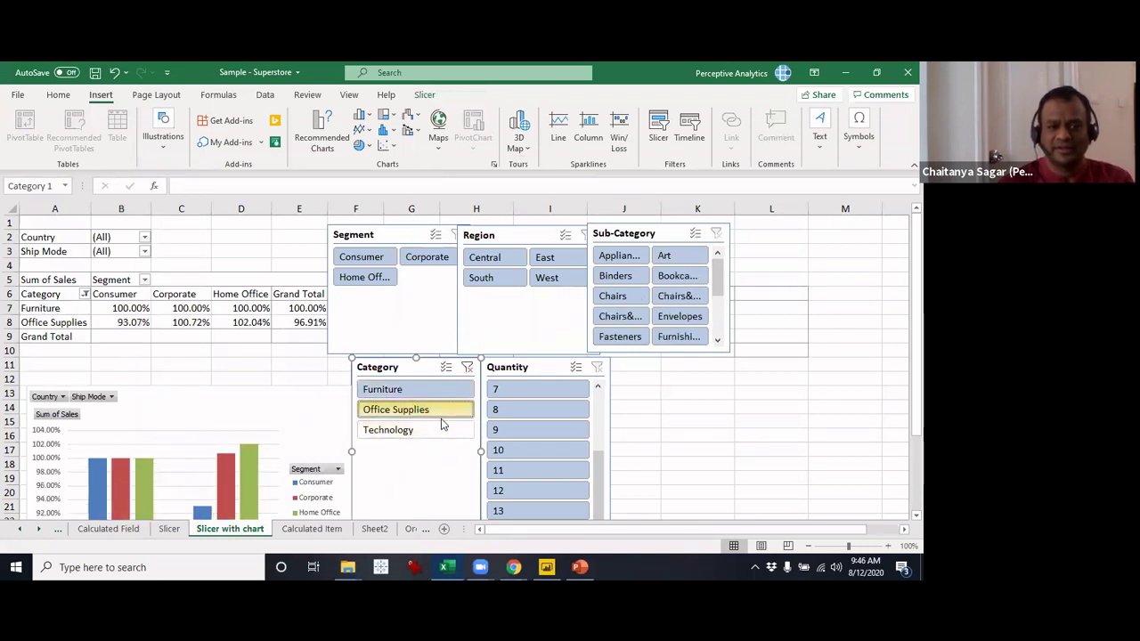
ctrl+click(440, 429)
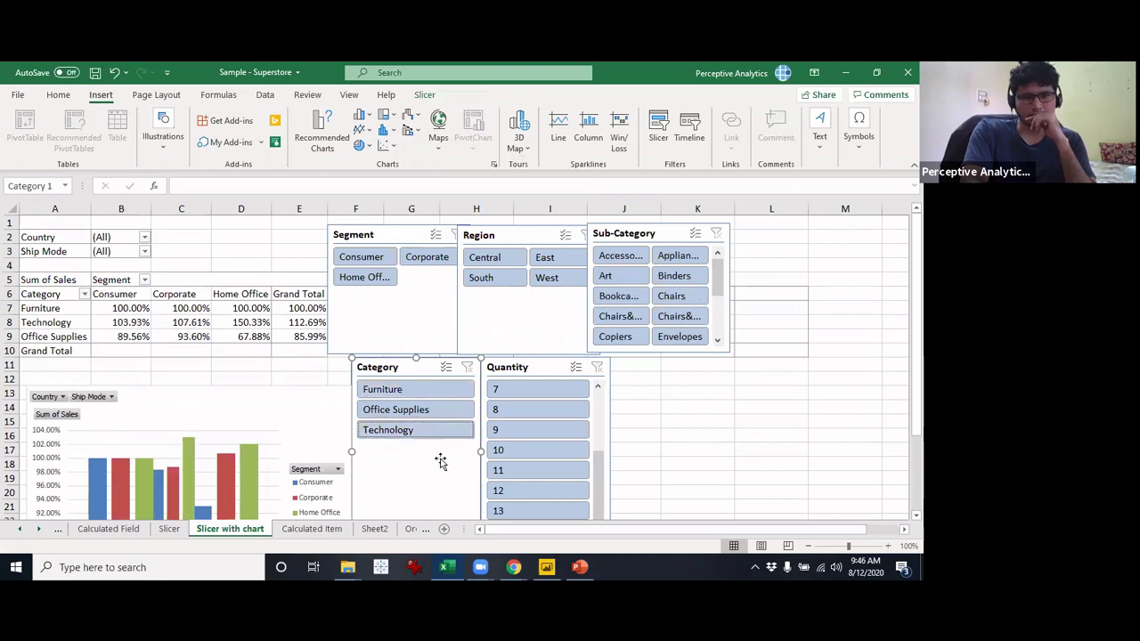
- Filter the Sub-Category slicer to Accessories, and extend the selection through Envelopes and on to Tables
click(614, 255)
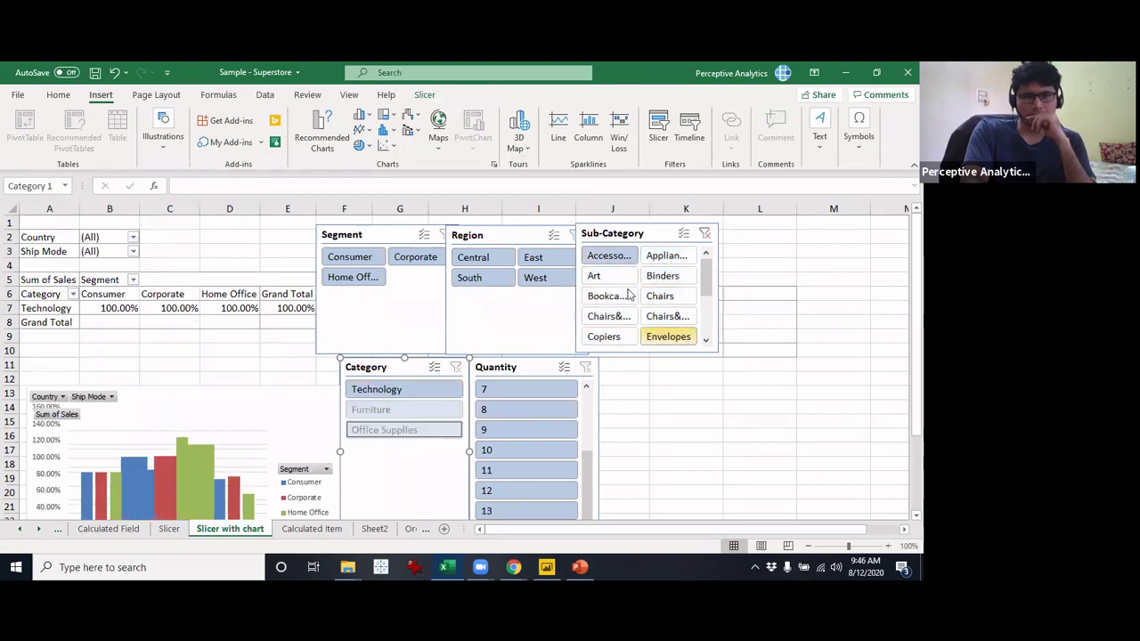
drag(612, 257, 689, 333)
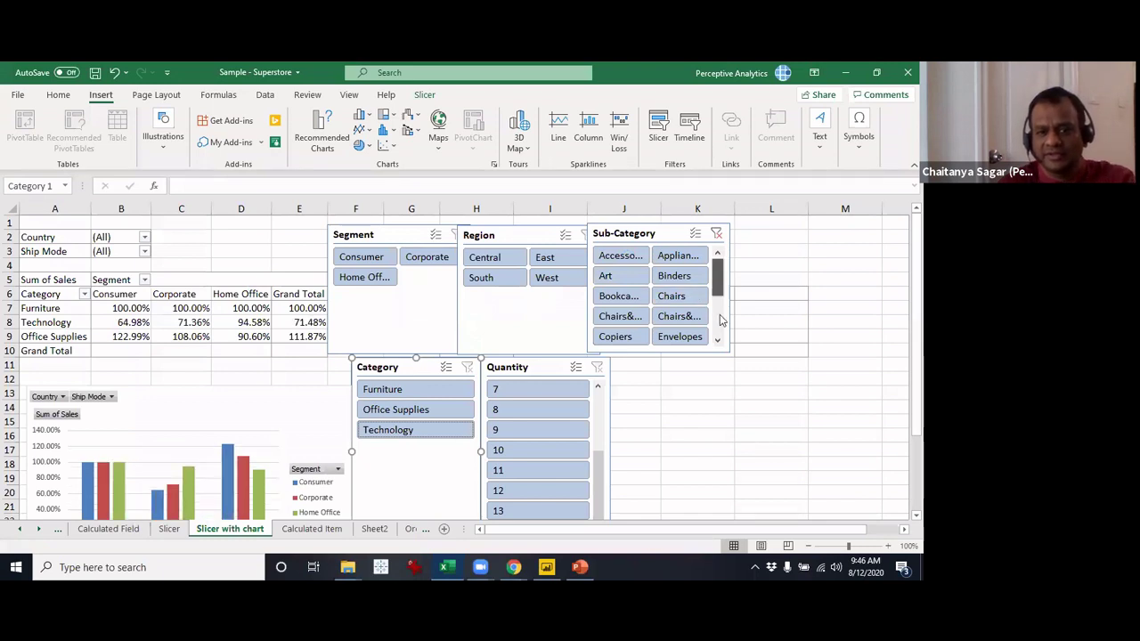
scroll(721, 320, down, 5)
click(632, 339)
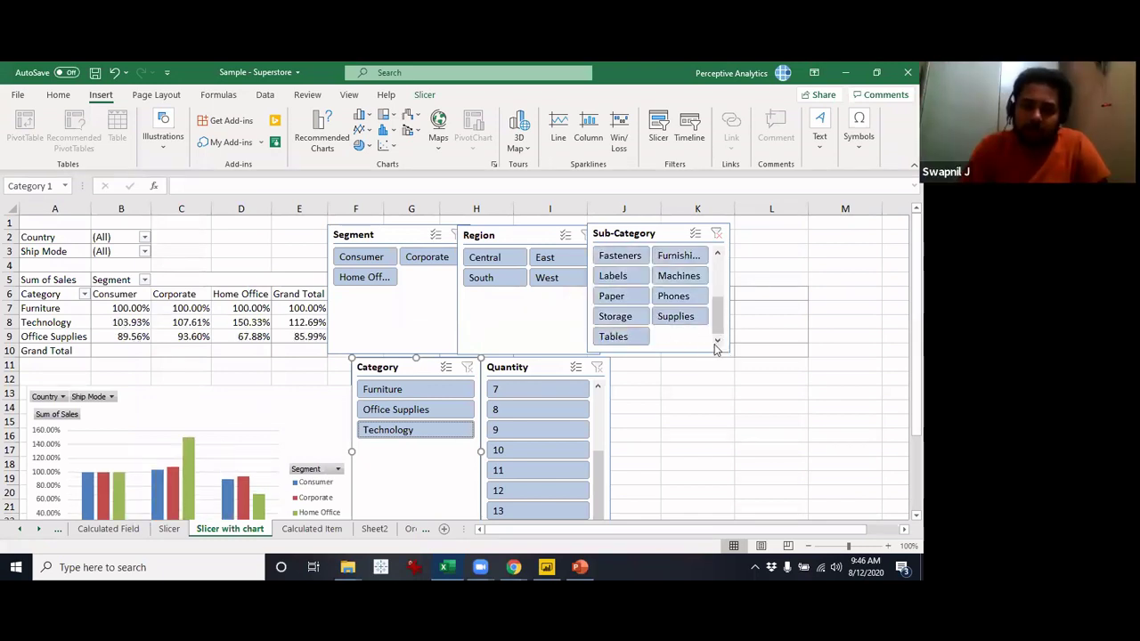
scroll(703, 316, up, 5)
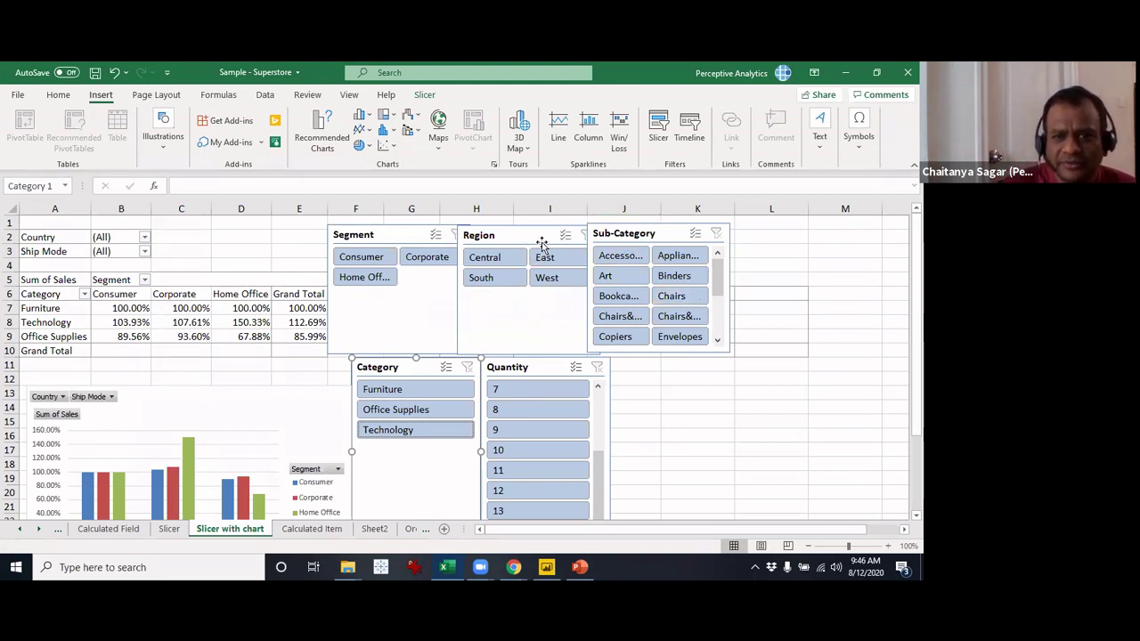
- Space out the Region and Sub-Category slicers so they no longer overlap, trying the Segment slicer's multi-select on and off
mouse_move(539, 239)
mouse_down()
mouse_move(593, 222)
mouse_move(551, 234)
mouse_up()
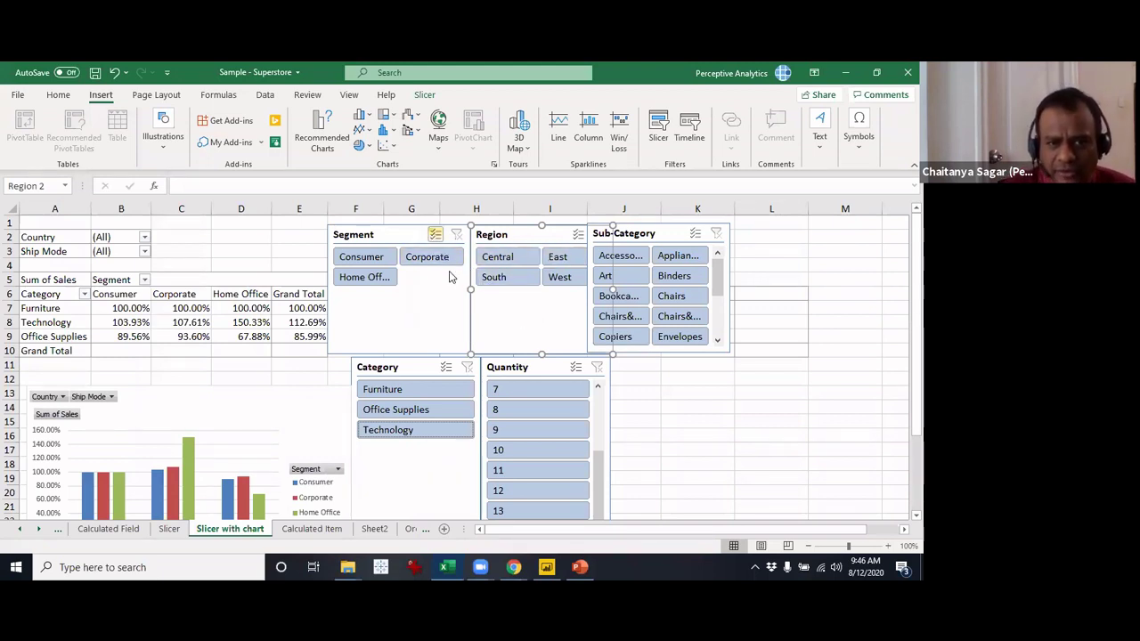
click(435, 237)
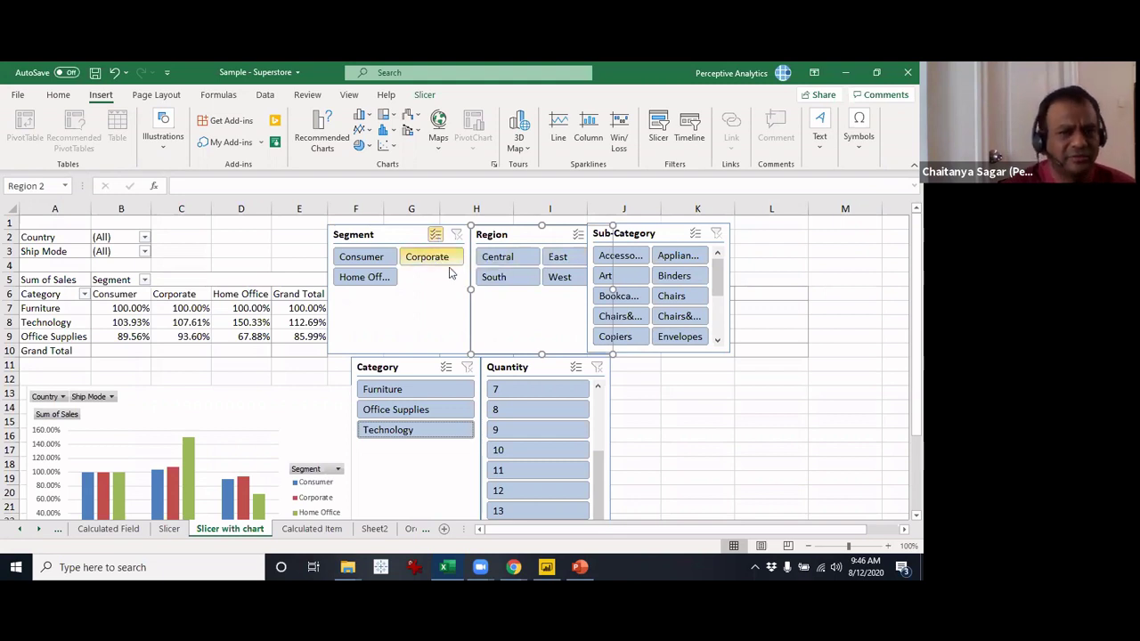
click(435, 235)
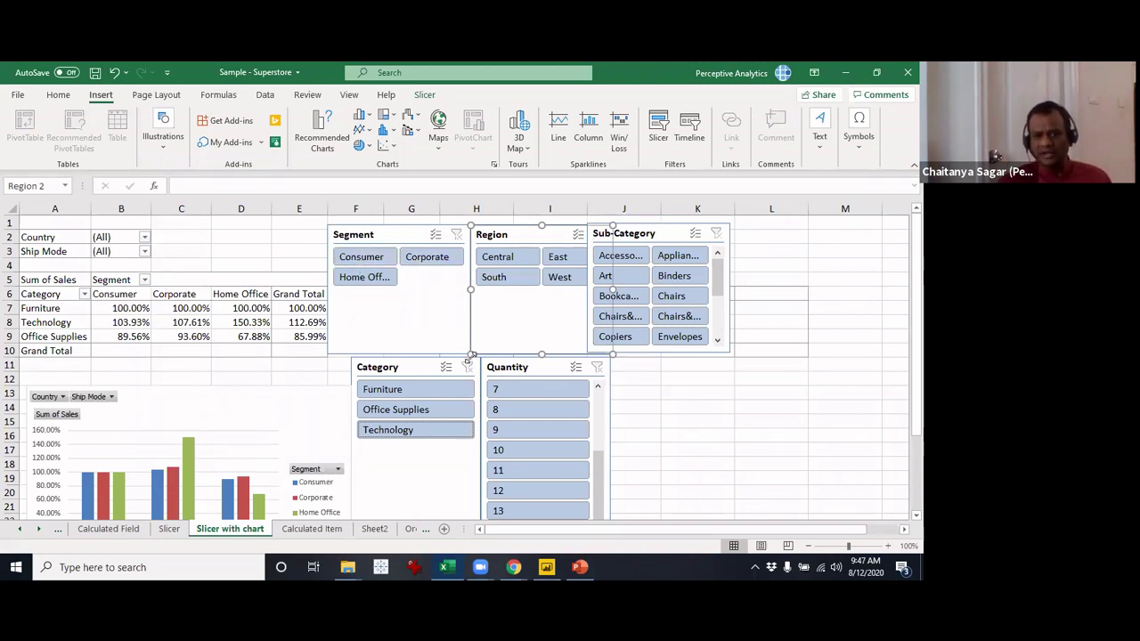
mouse_move(466, 348)
mouse_down()
mouse_move(432, 305)
mouse_move(471, 333)
mouse_move(471, 353)
mouse_up()
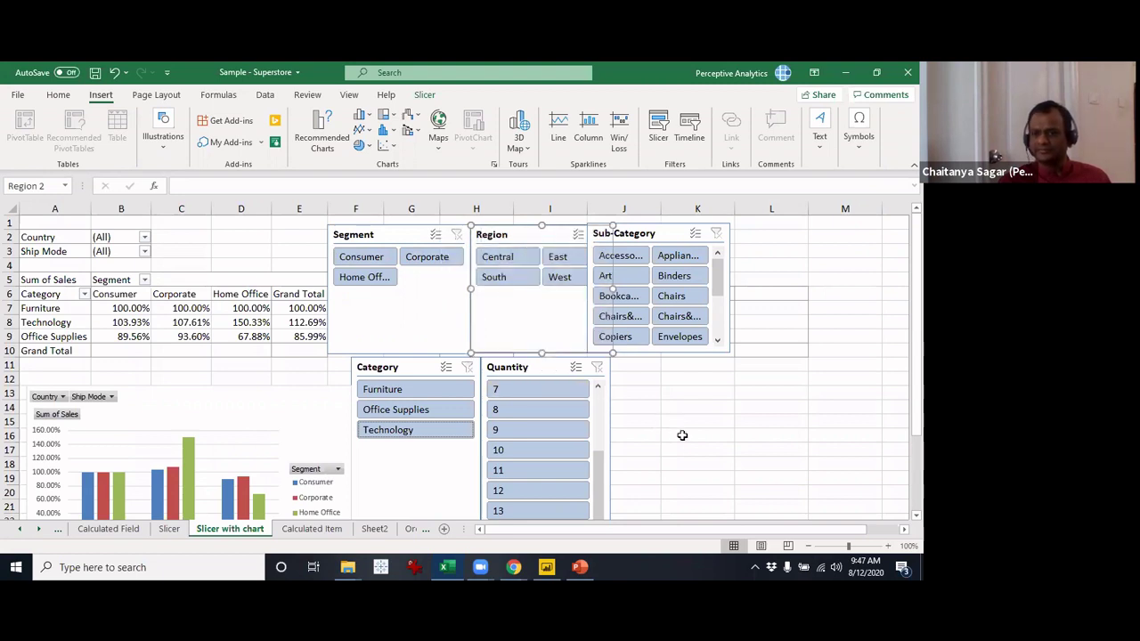
click(797, 321)
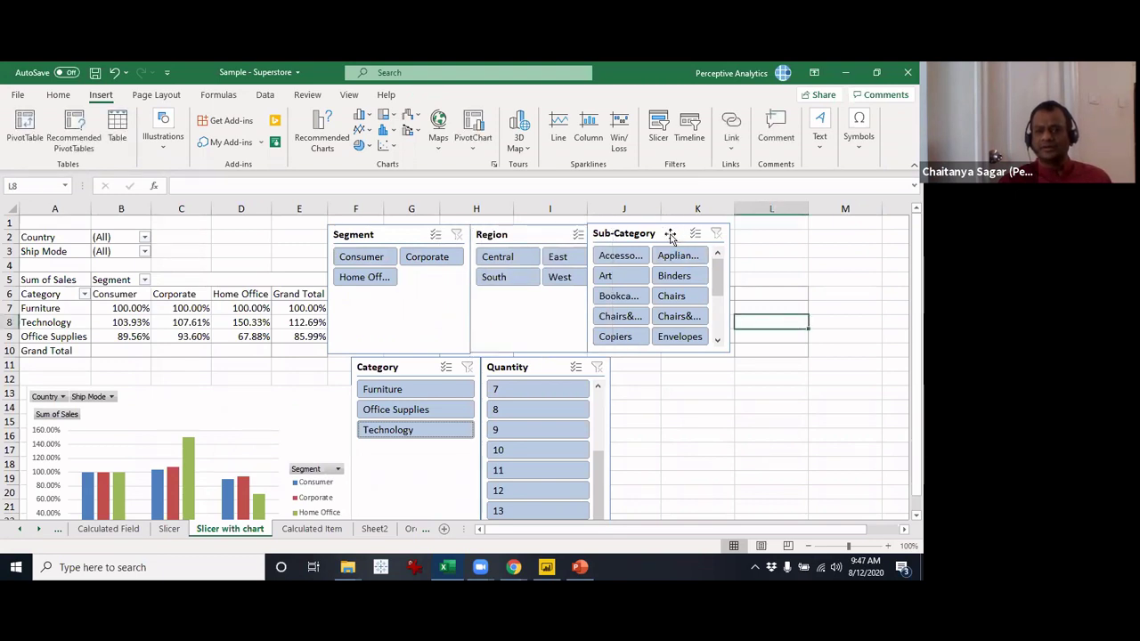
drag(680, 235, 705, 237)
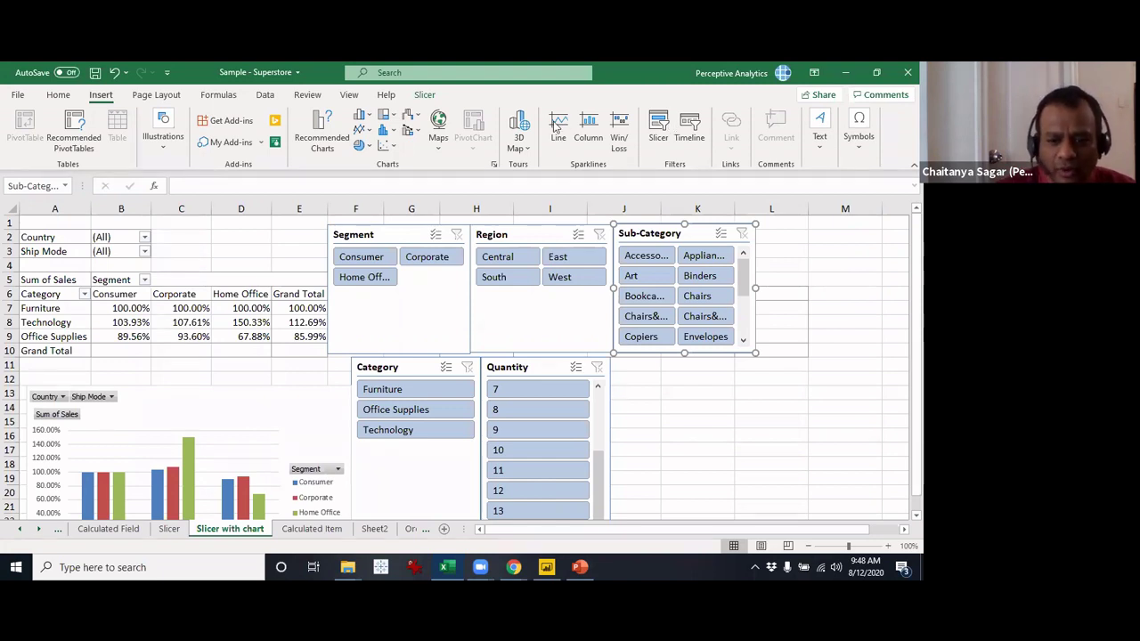
- Switch to the Excel Training presentation in PowerPoint and start the slide show at the first slide
mouse_move(588, 566)
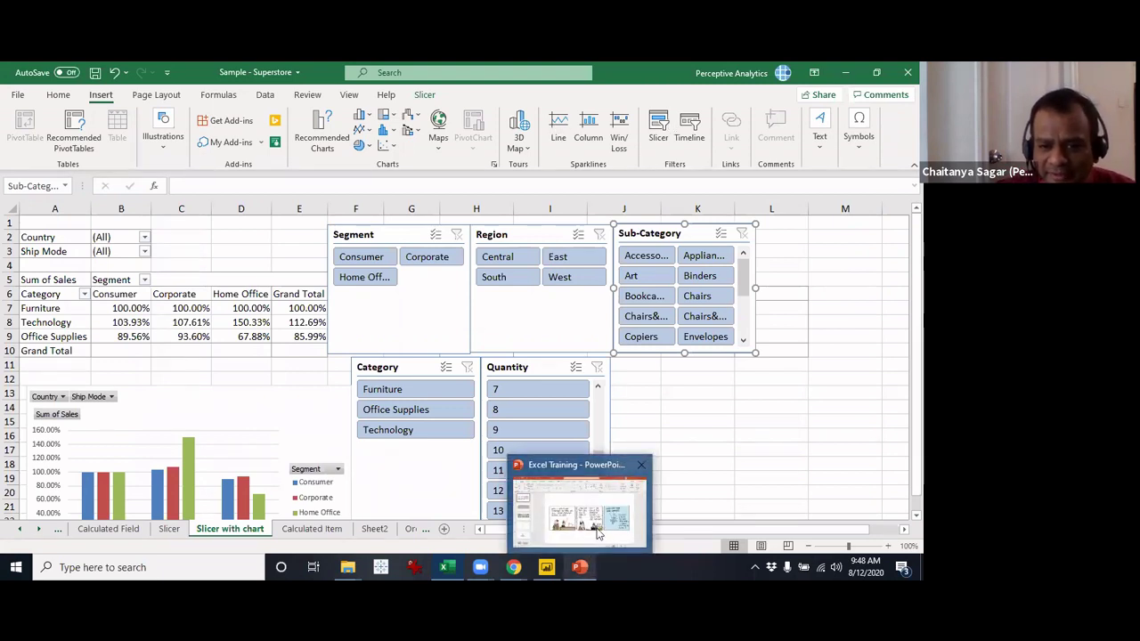
click(601, 525)
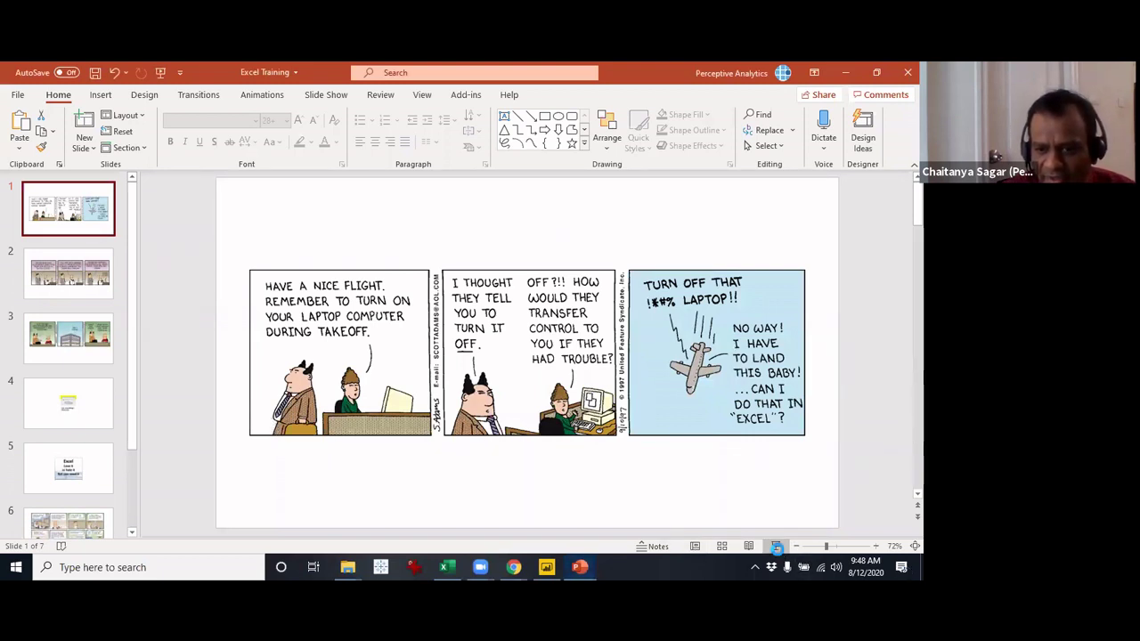
click(777, 546)
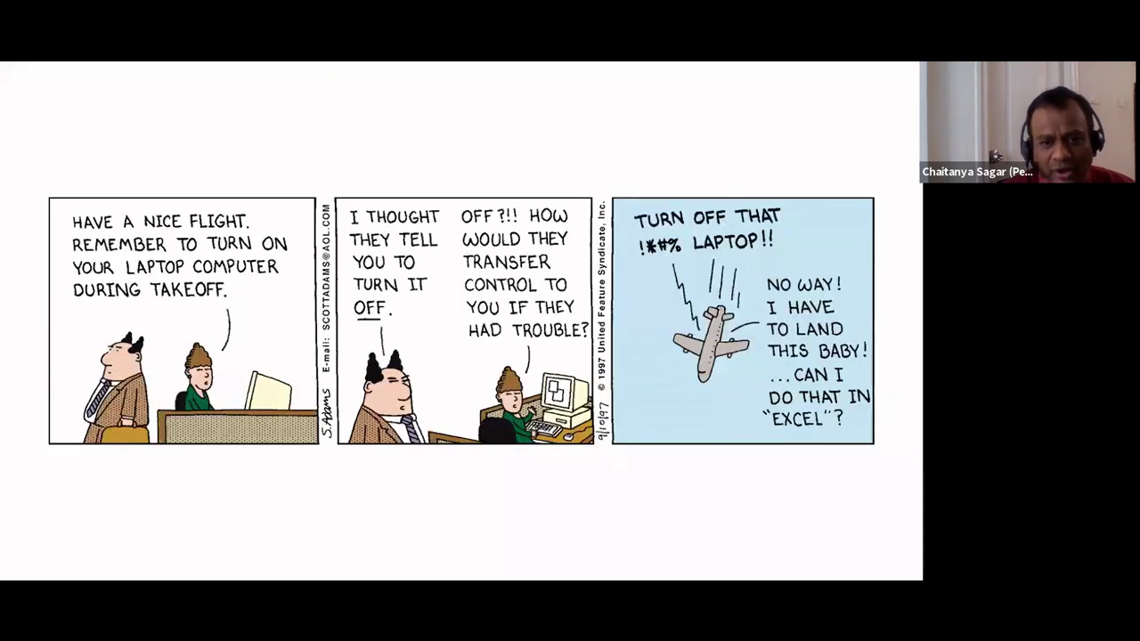